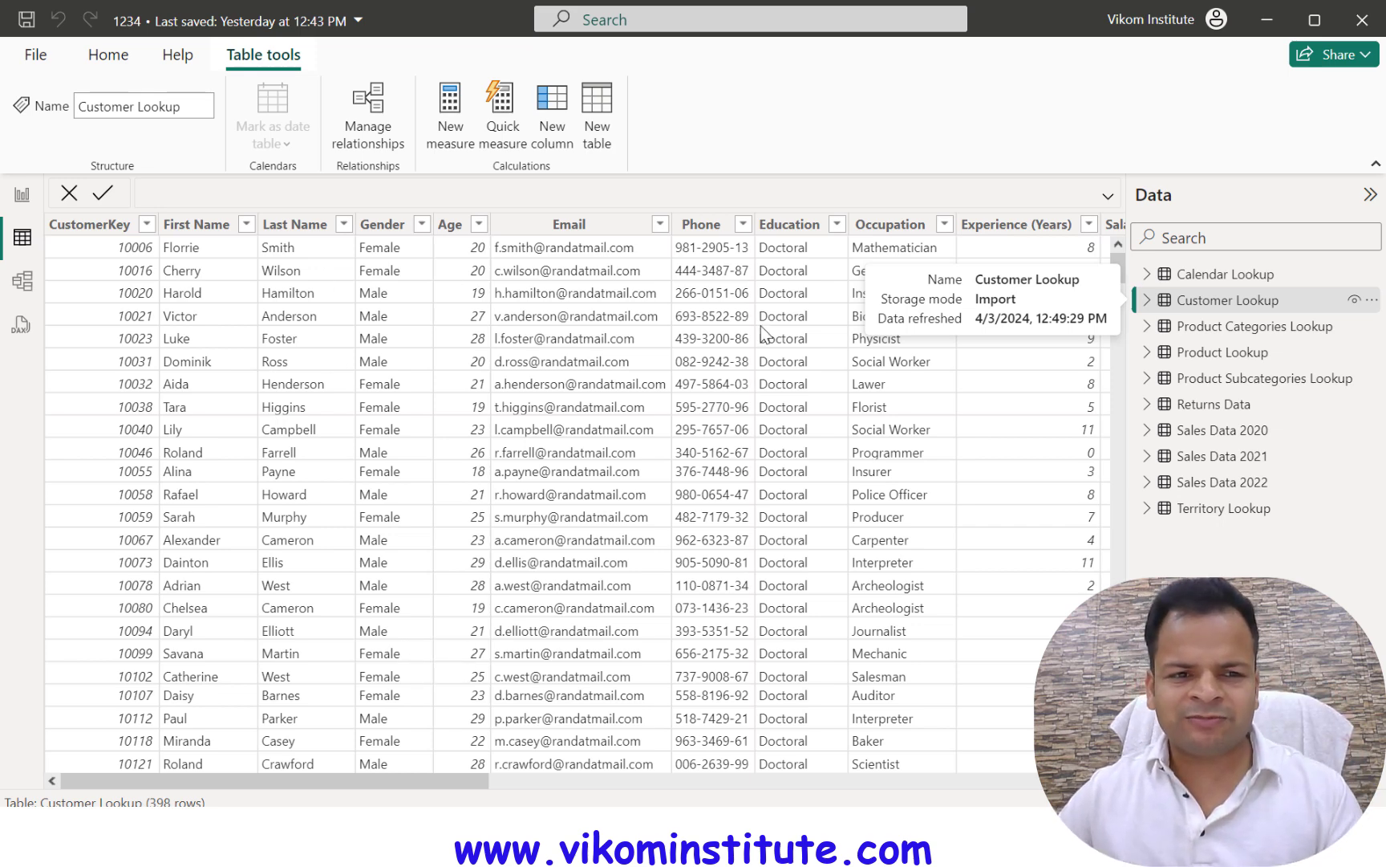
# - Examine the distinct values of the Number of Children column in the Customer Lookup table
pyautogui.click(612, 781)
pyautogui.click(1011, 779)
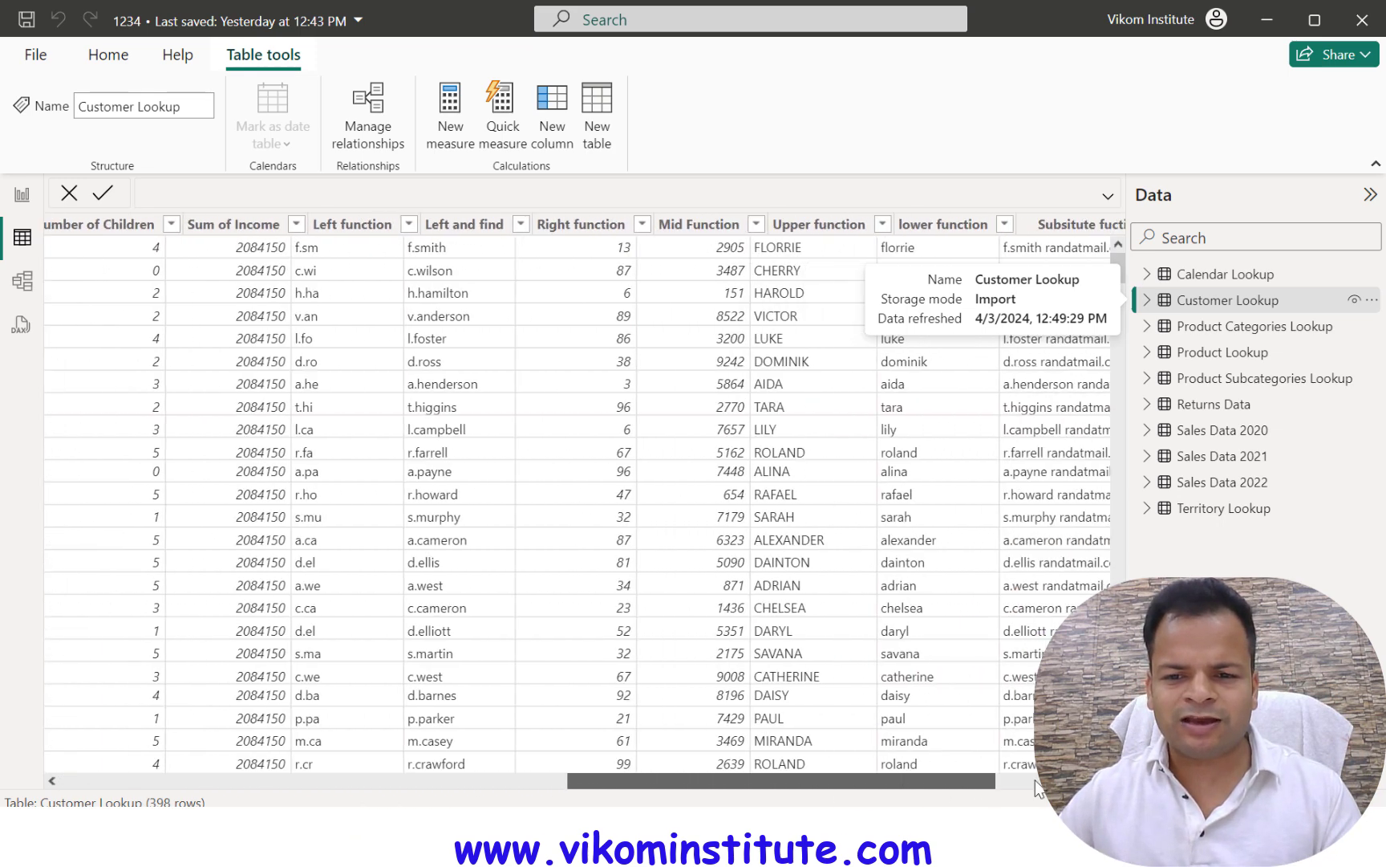
pyautogui.moveTo(1014, 784); pyautogui.dragTo(743, 736)
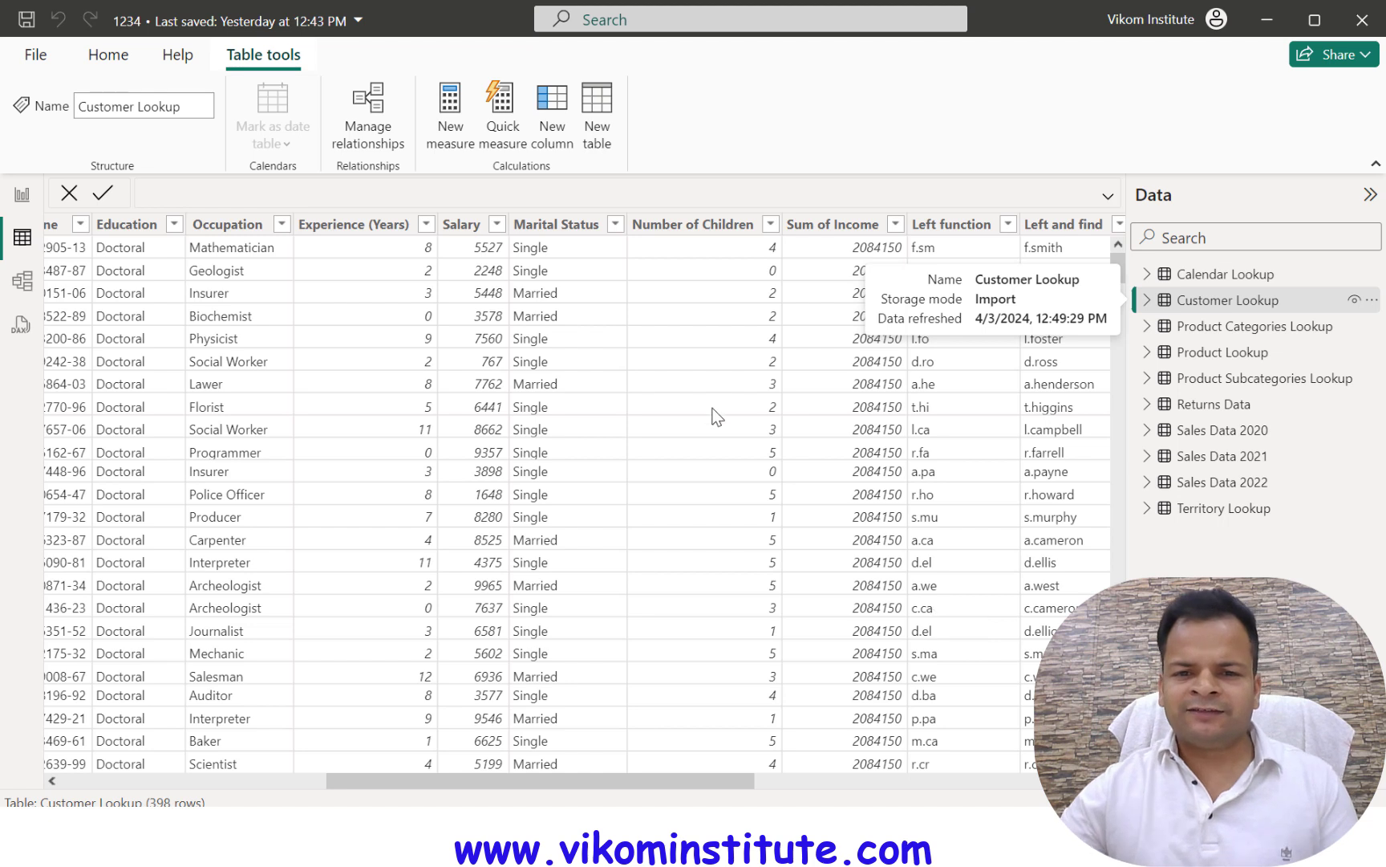
pyautogui.click(722, 225)
pyautogui.click(770, 225)
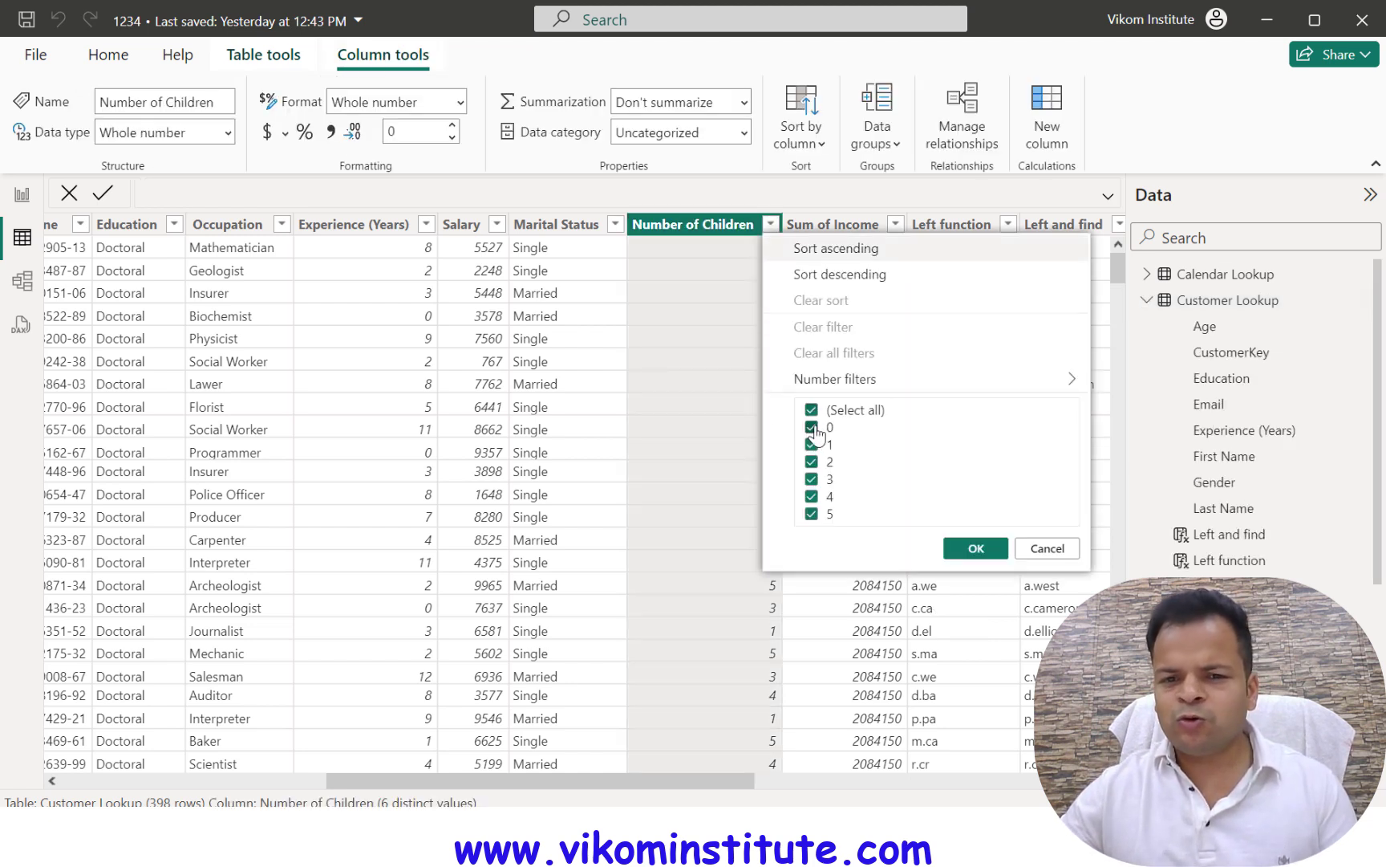
pyautogui.click(738, 406)
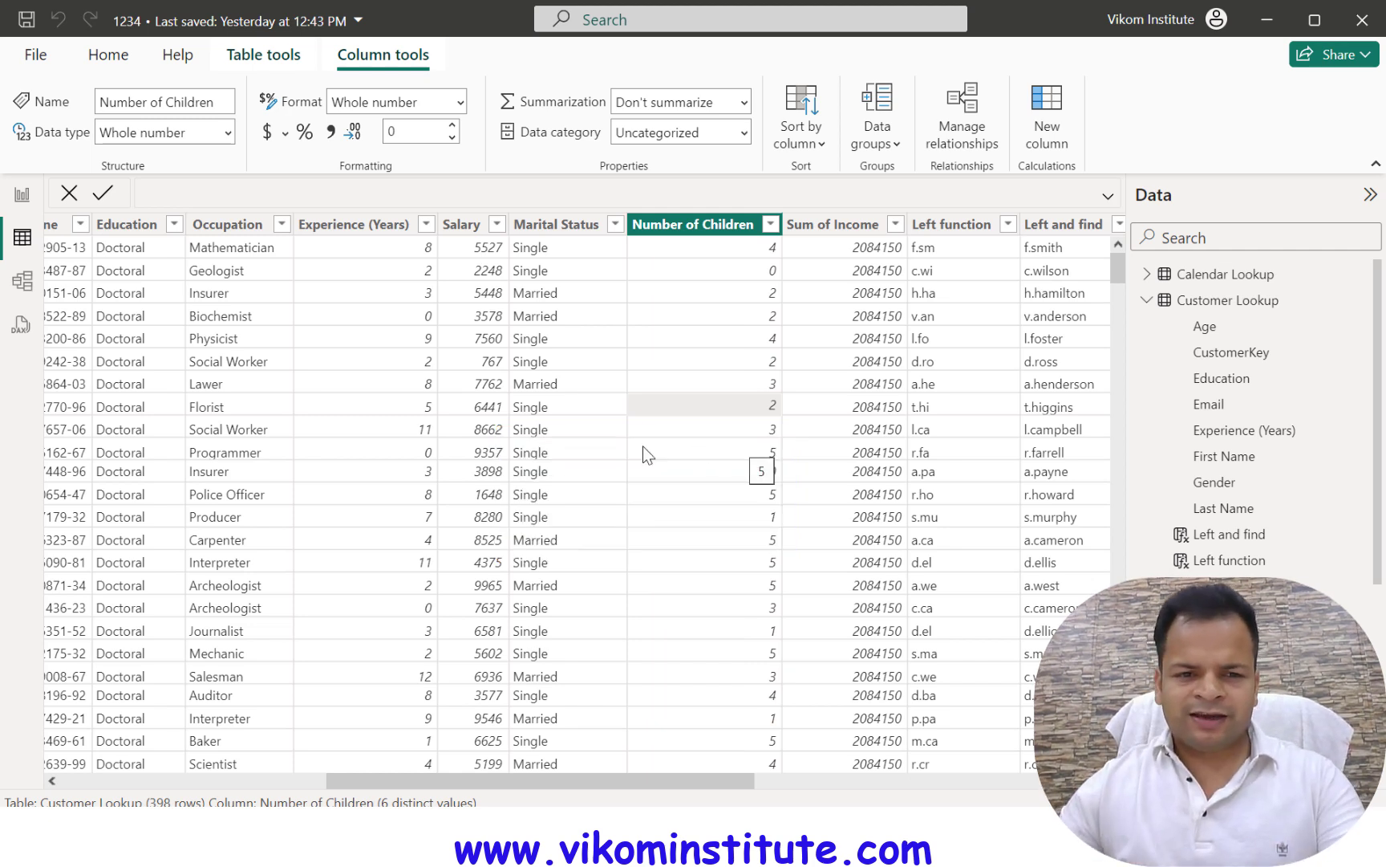
# - Add a calculated column to the Customer Lookup table and name it Iffunction1
pyautogui.moveTo(710, 781); pyautogui.dragTo(1051, 781)
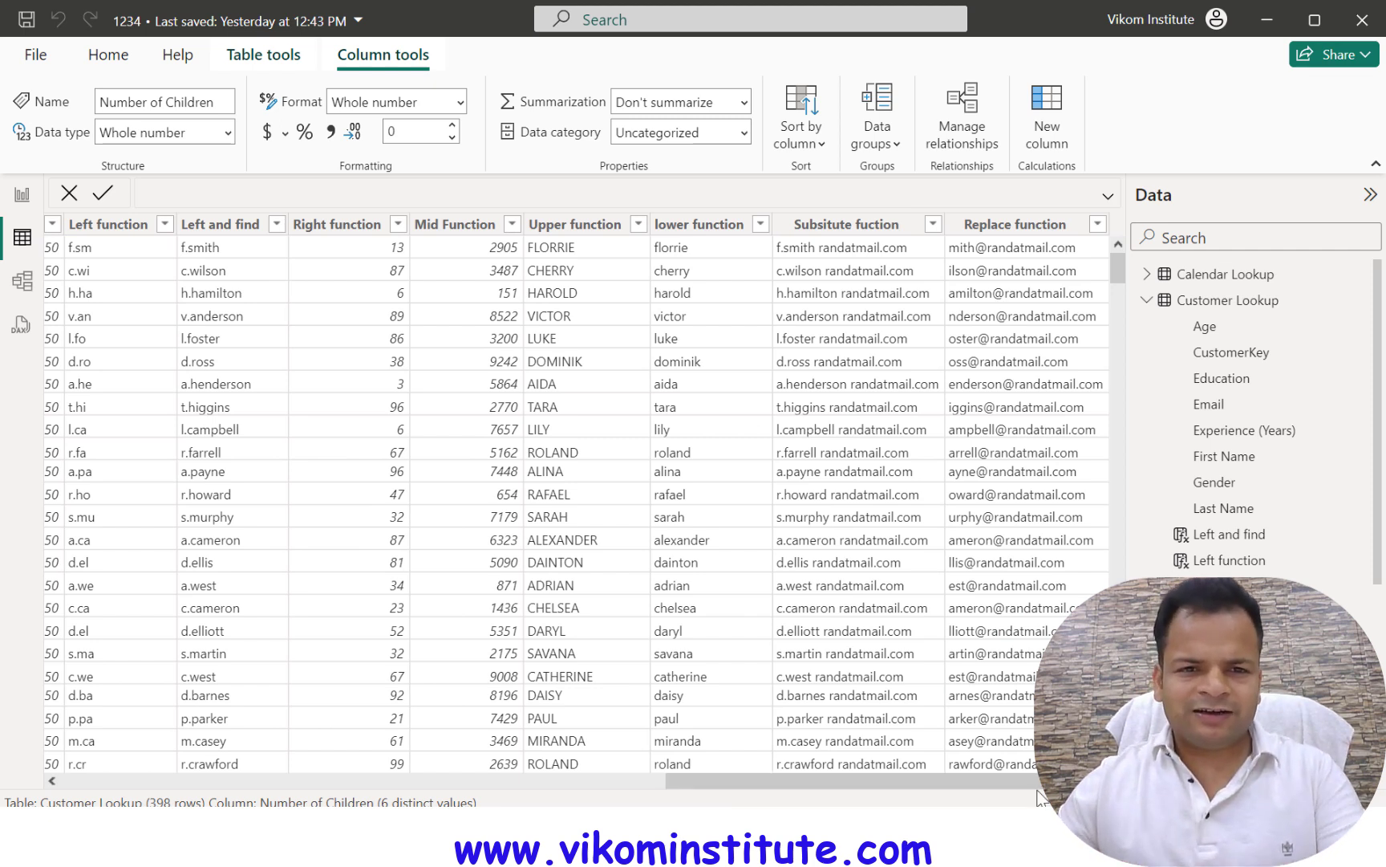
pyautogui.click(260, 56)
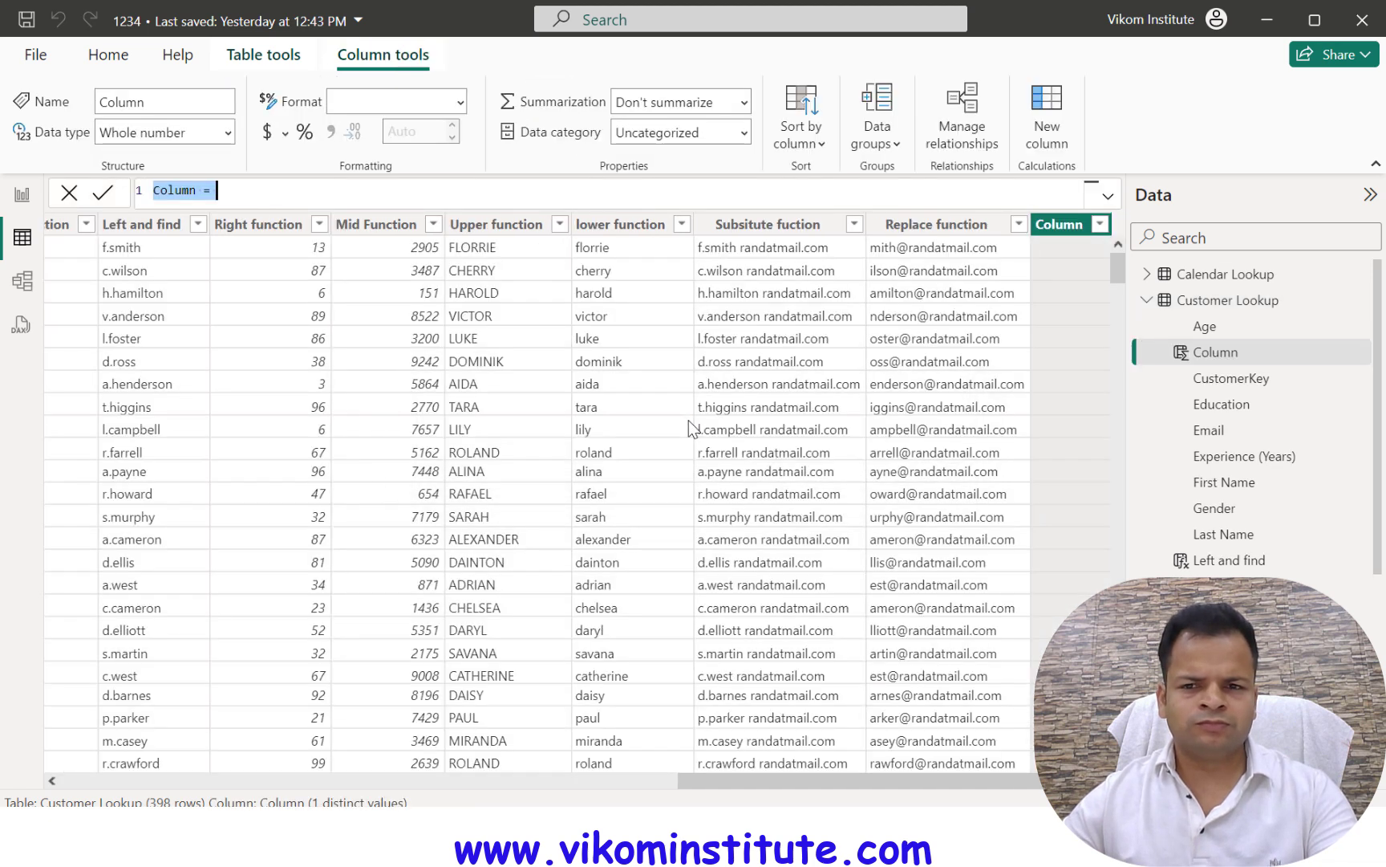
pyautogui.moveTo(197, 193); pyautogui.dragTo(153, 193)
pyautogui.write('Iffunct')
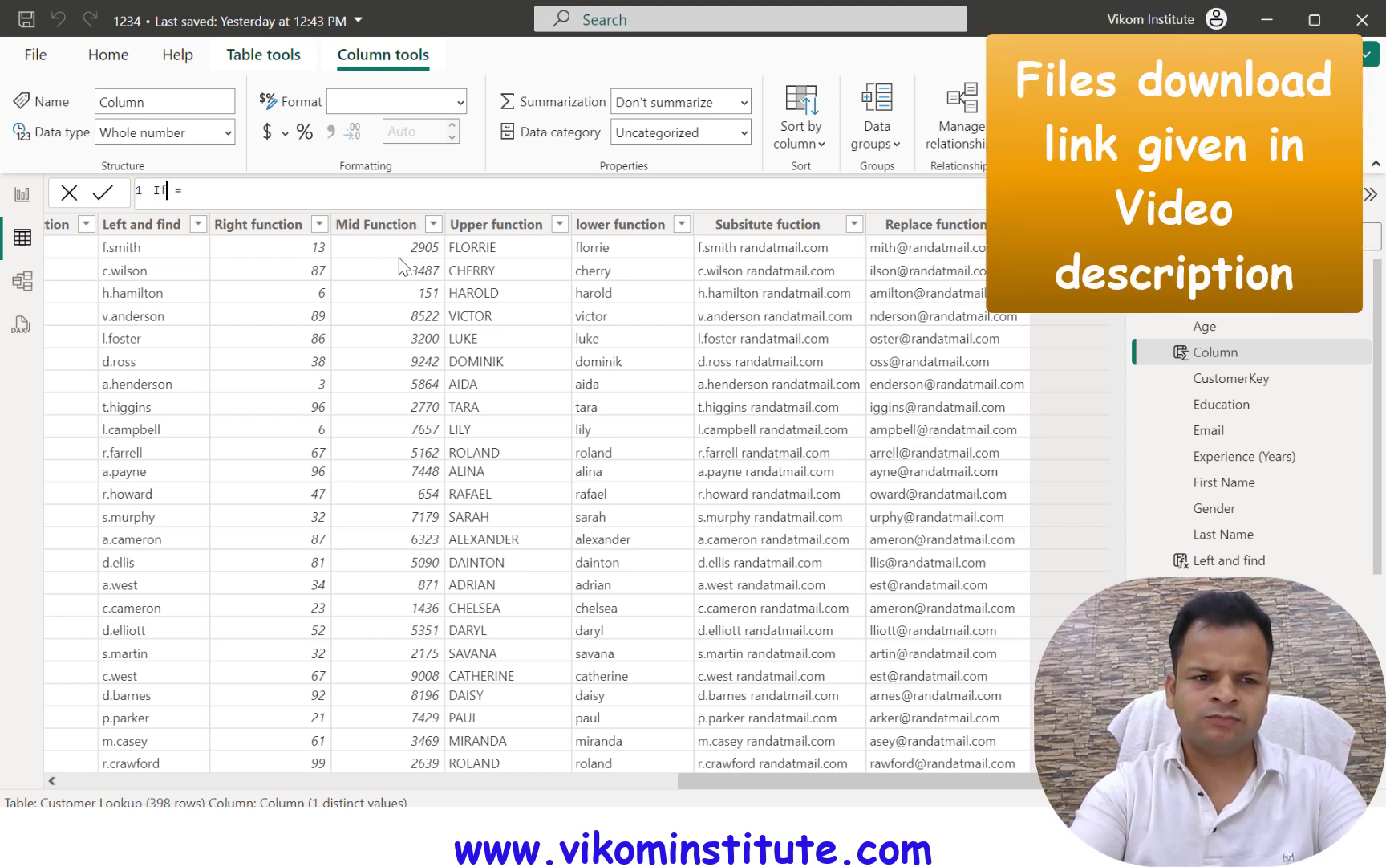
pyautogui.write('ion')
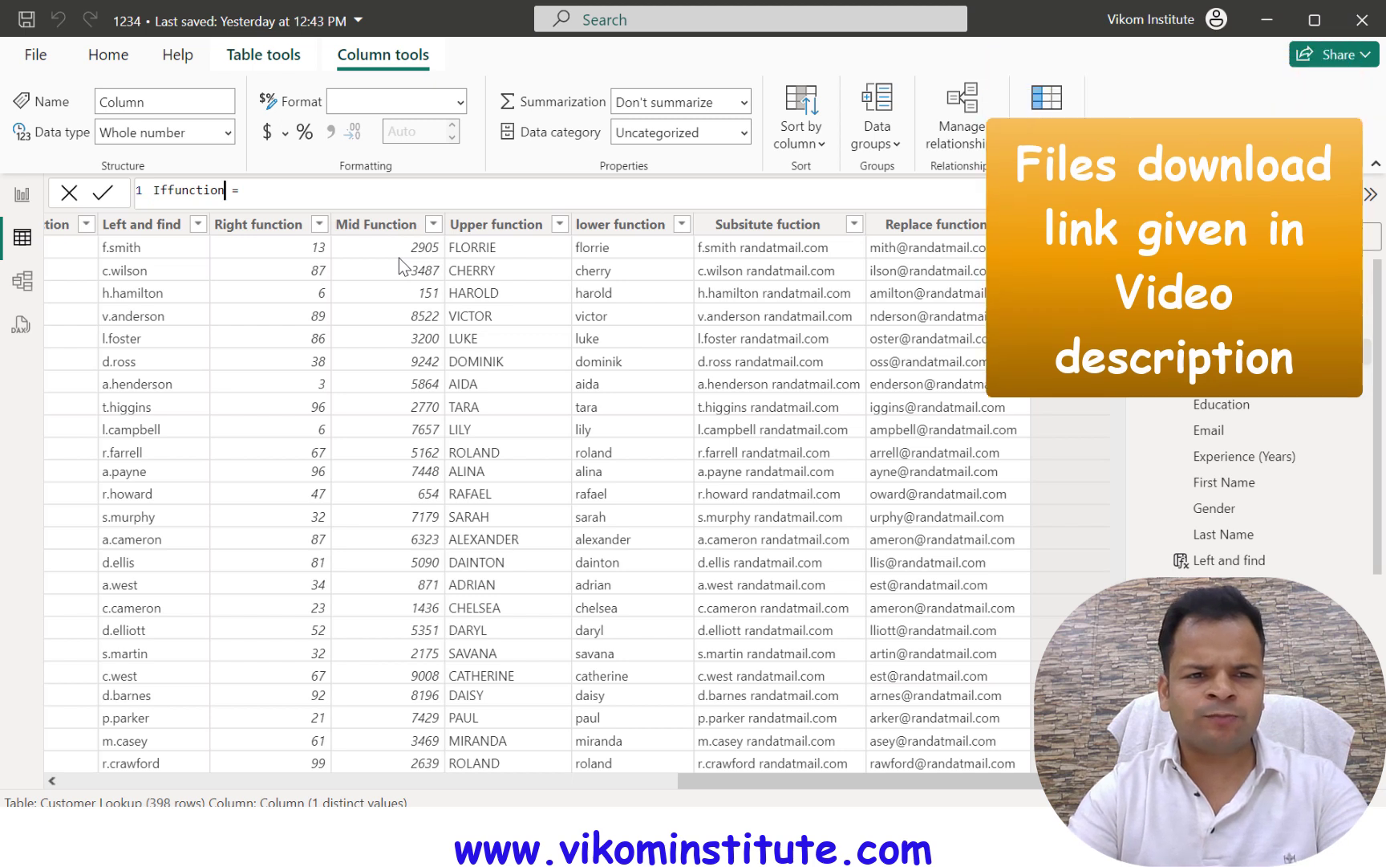
pyautogui.write('1')
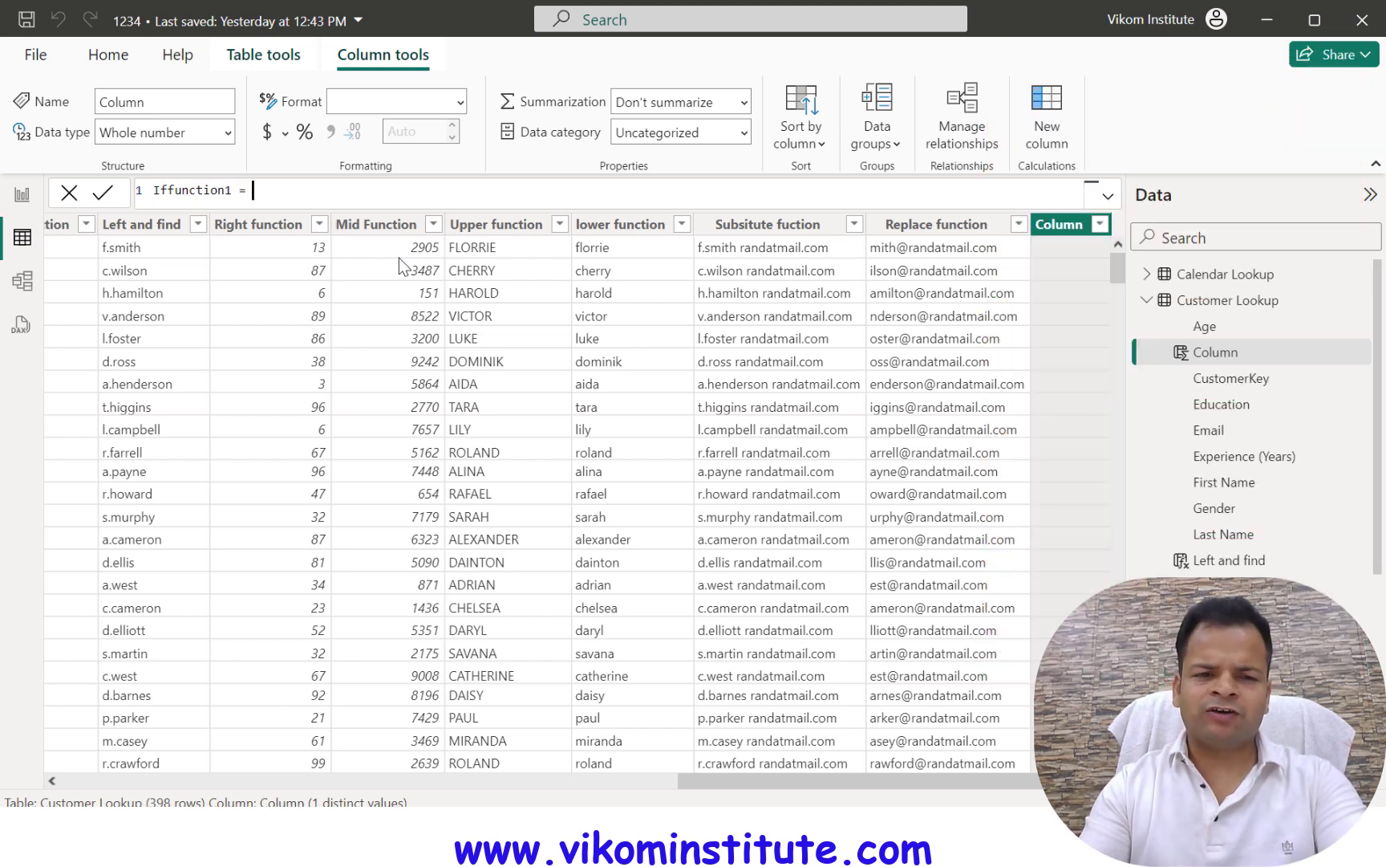
# - Start the Iffunction1 formula with an IF that tests whether 'Customer Lookup'[Number of Children]=0
pyautogui.write(' = IF(')
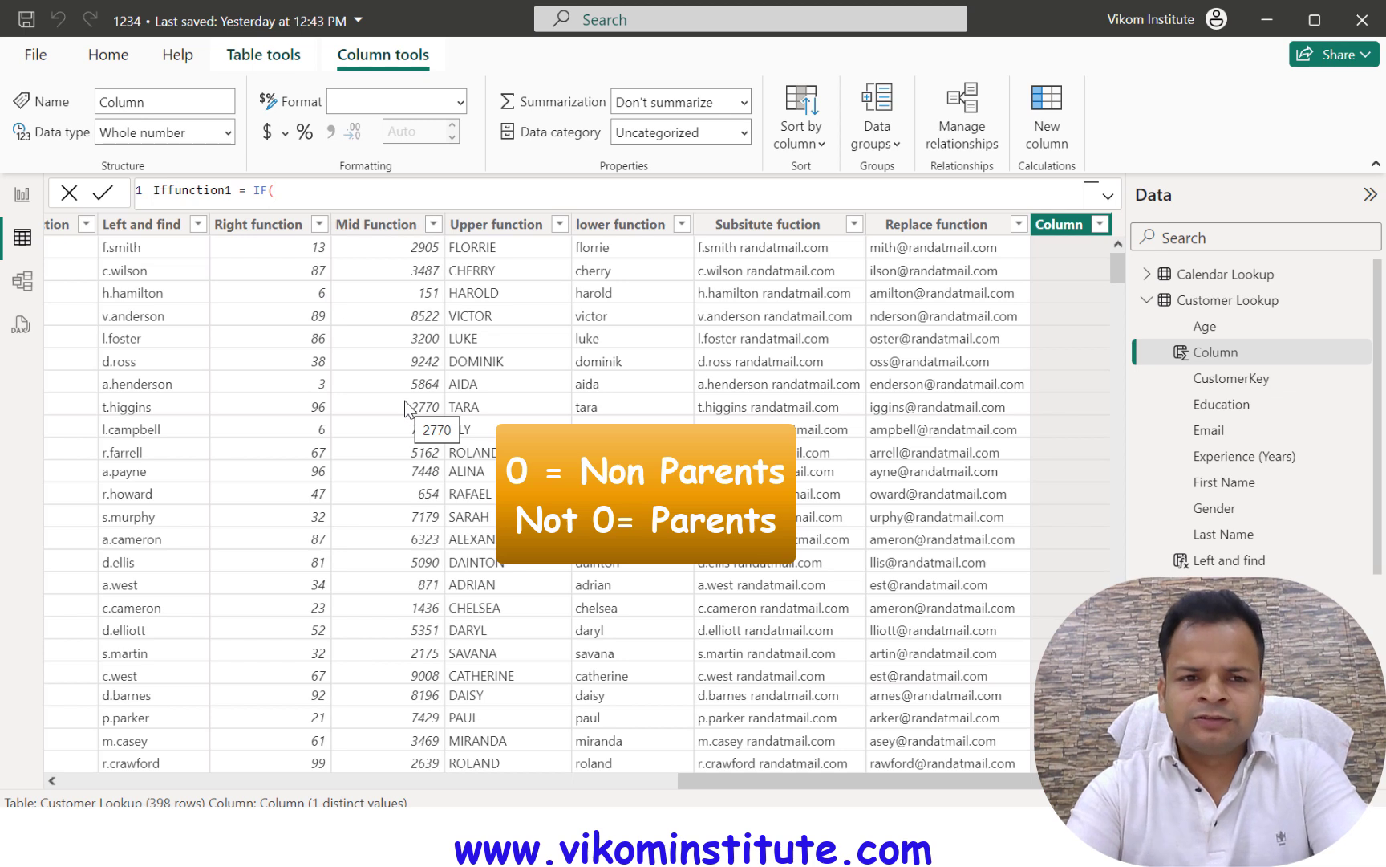
pyautogui.write("'Customer Lookup'[Number of Children]")
pyautogui.press('Tab')
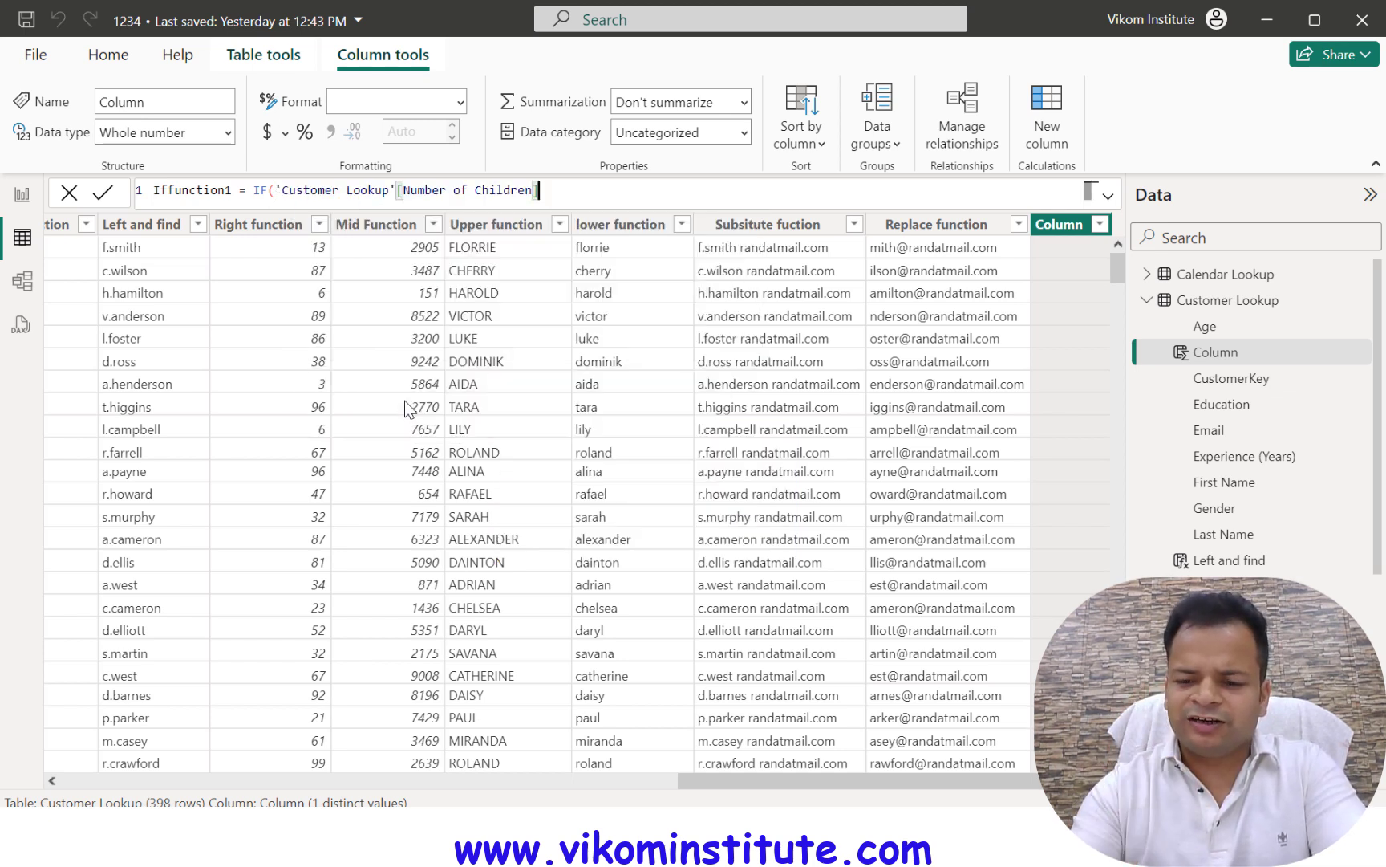
pyautogui.write('=0,')
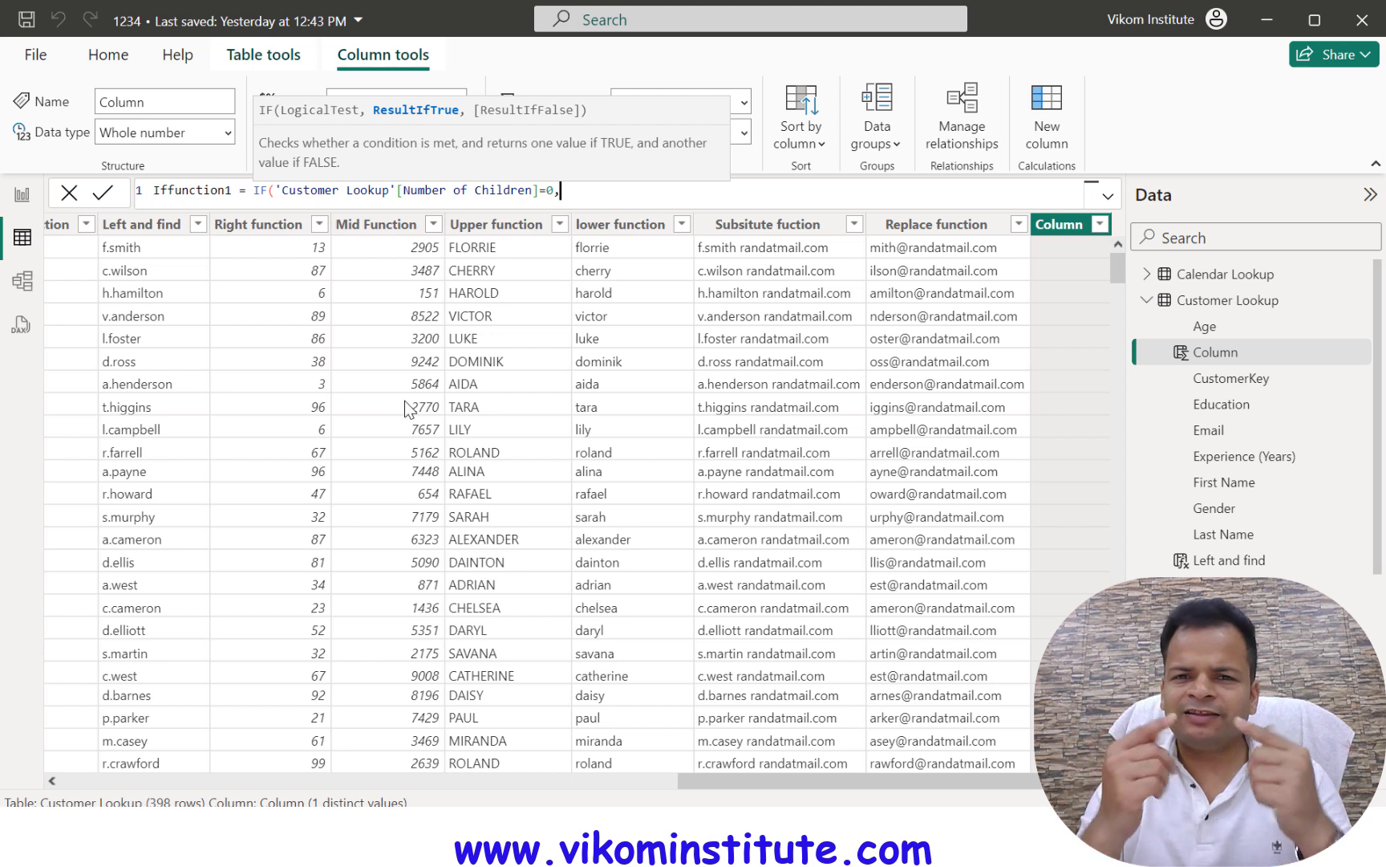
# - Complete the IF formula with "No parents" as the true result and "Parents" as the false result, and commit it
pyautogui.write('"No p')
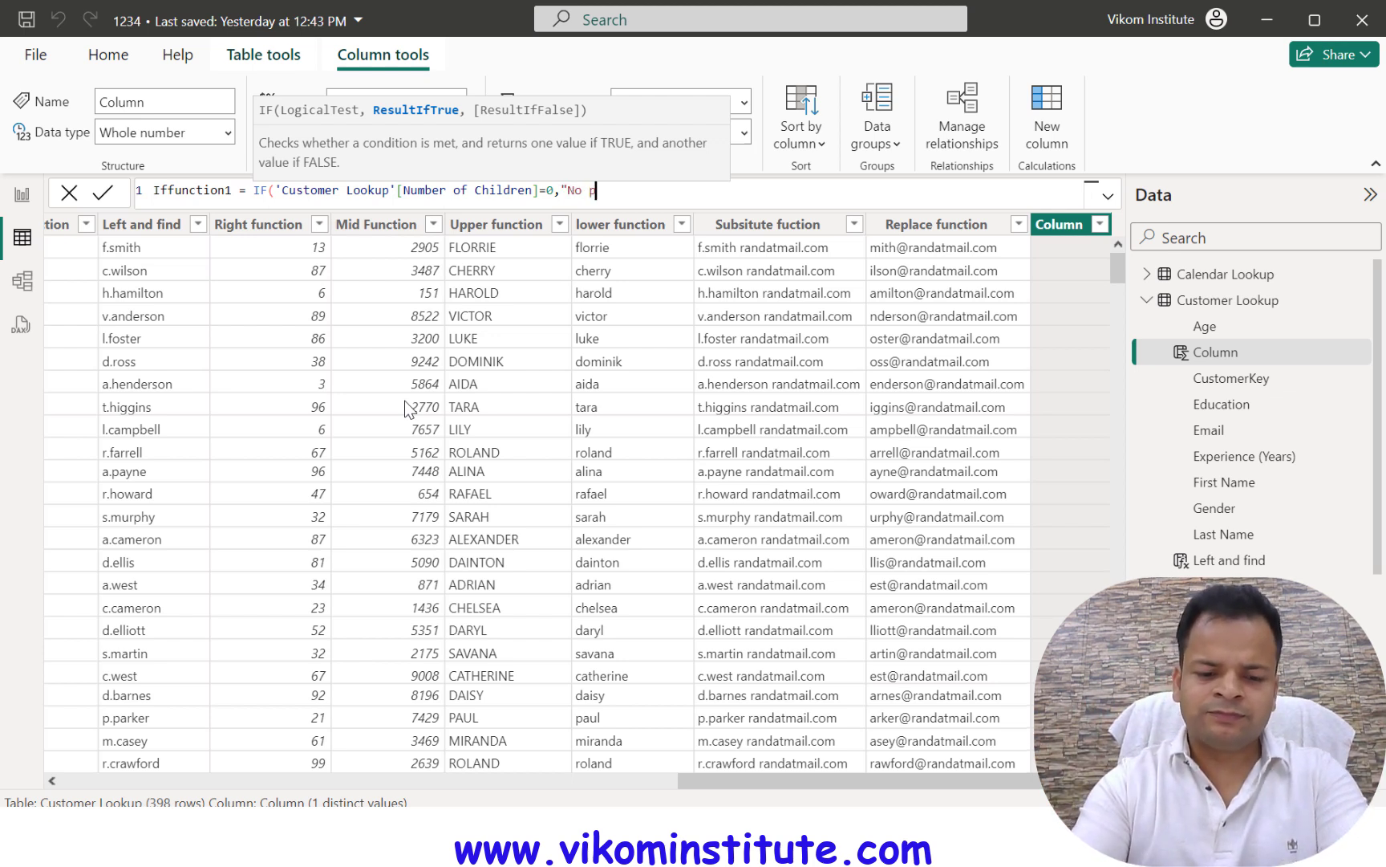
pyautogui.write('arents')
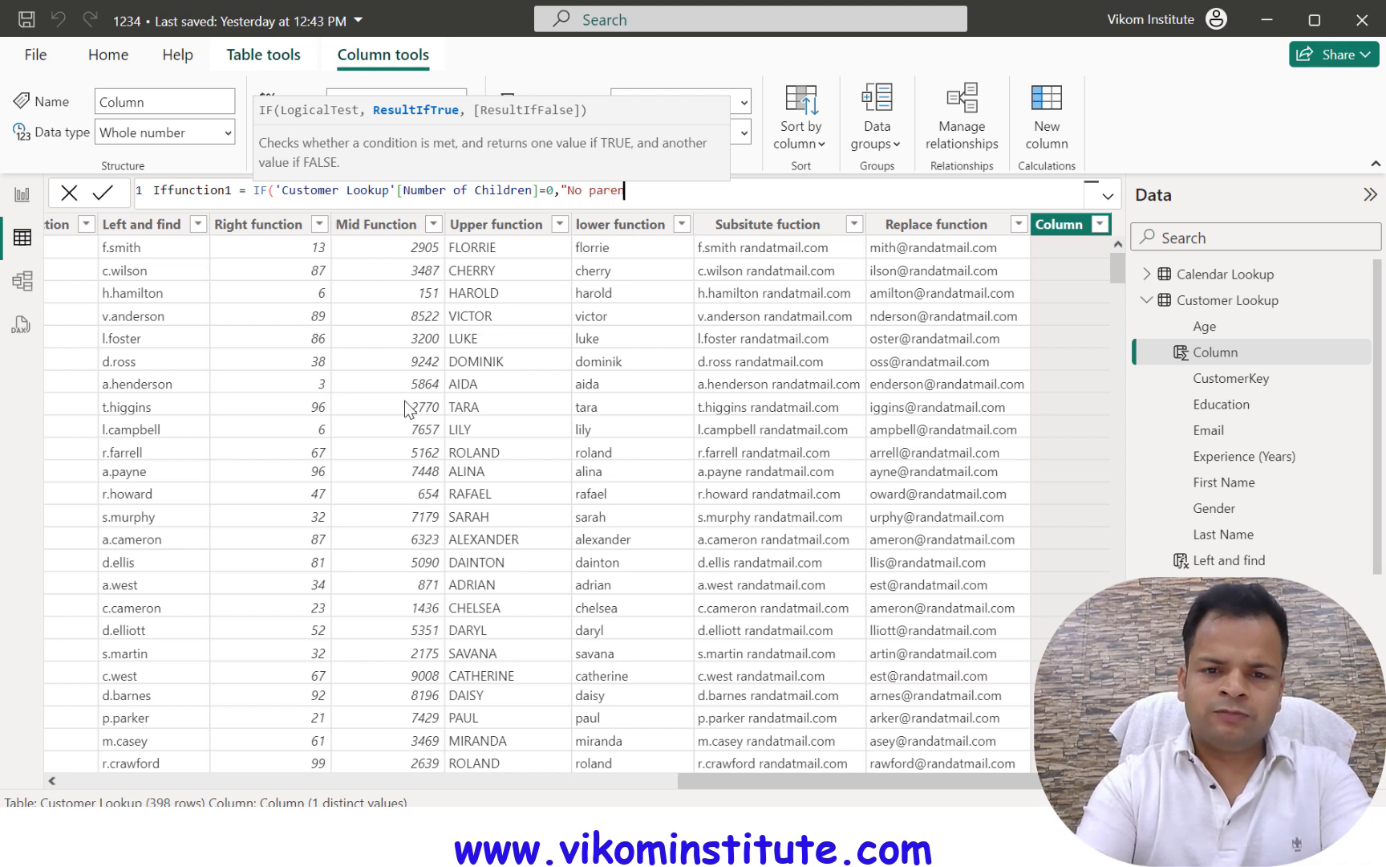
pyautogui.write('"')
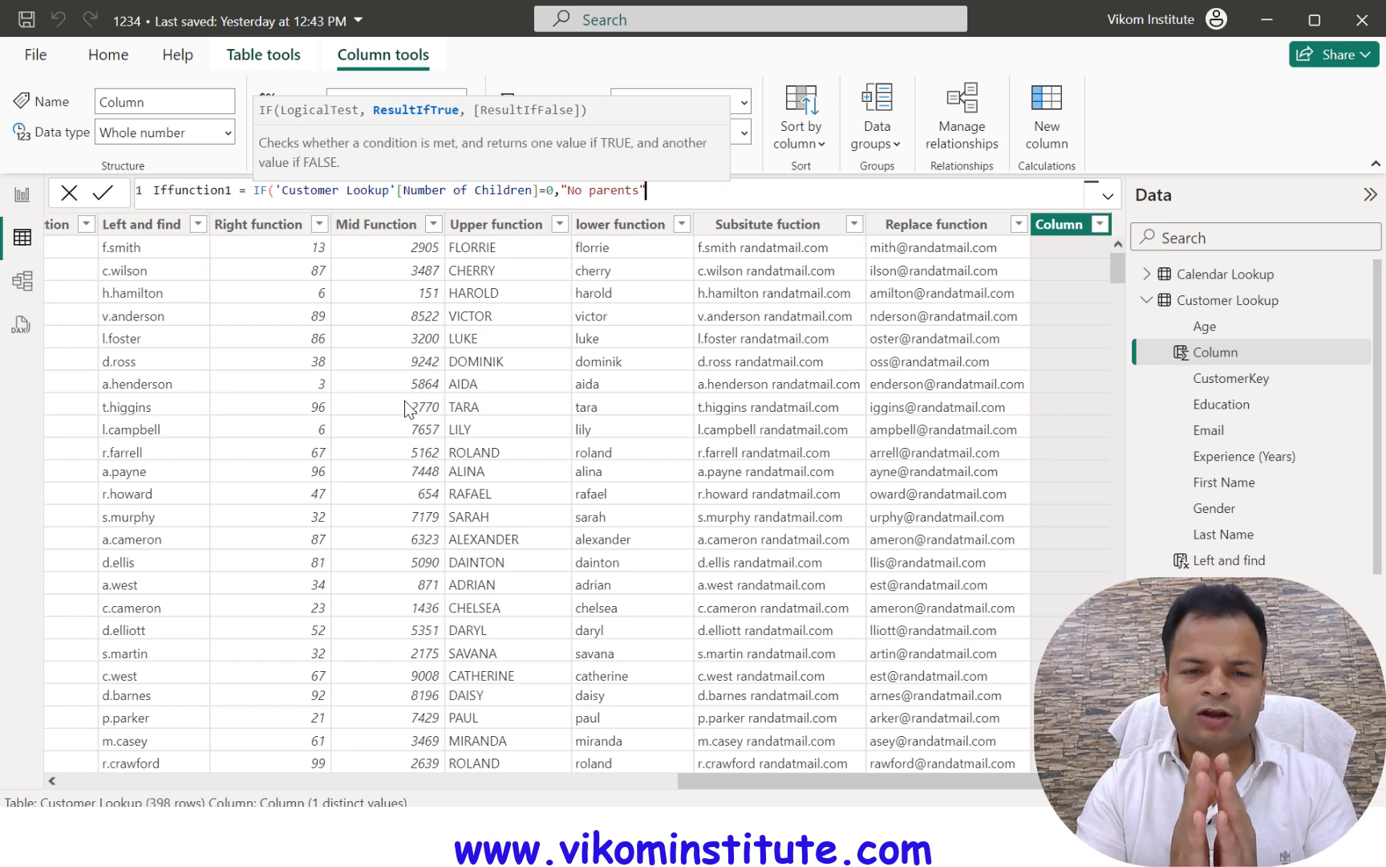
pyautogui.write('"Parents')
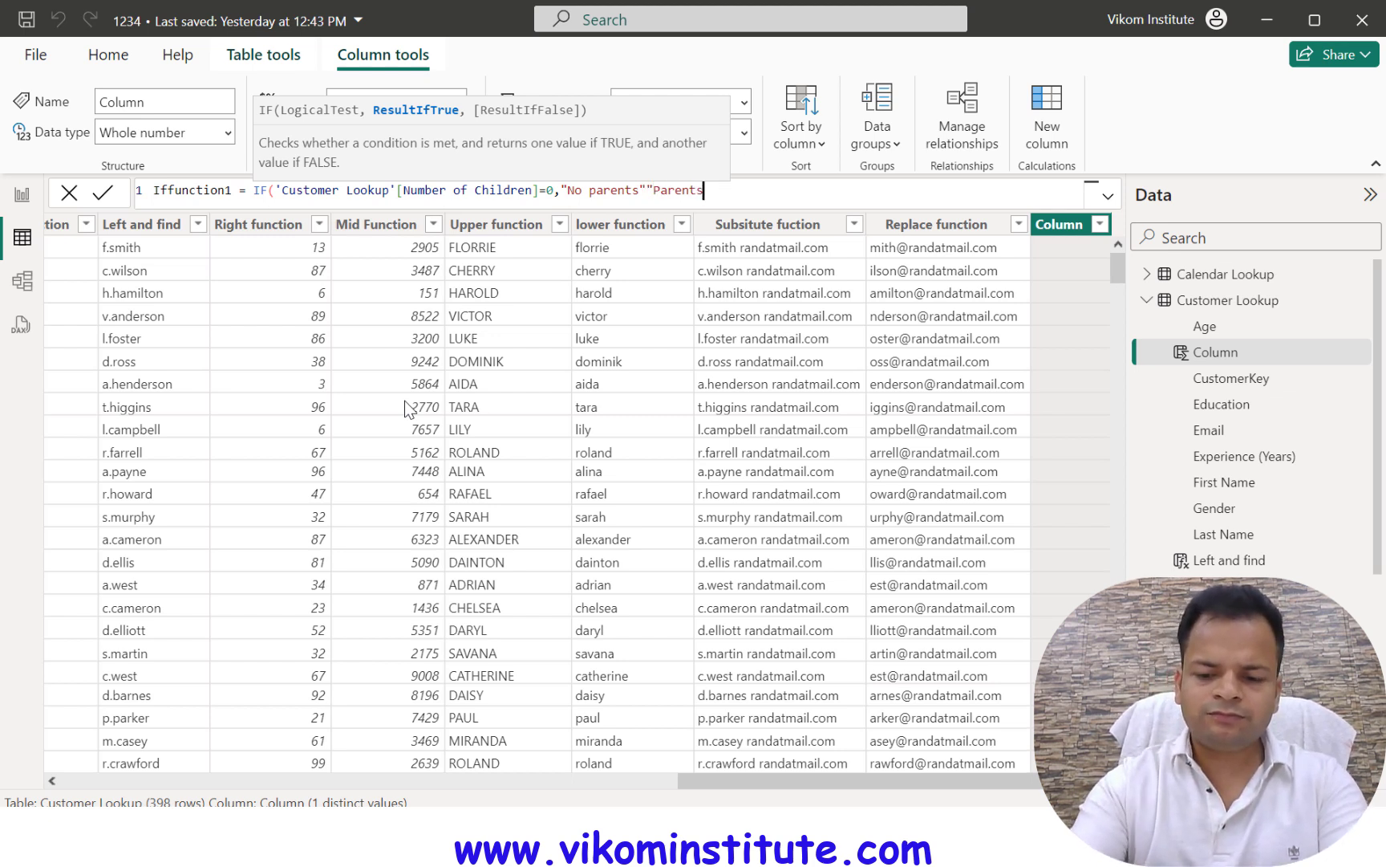
pyautogui.write('"')
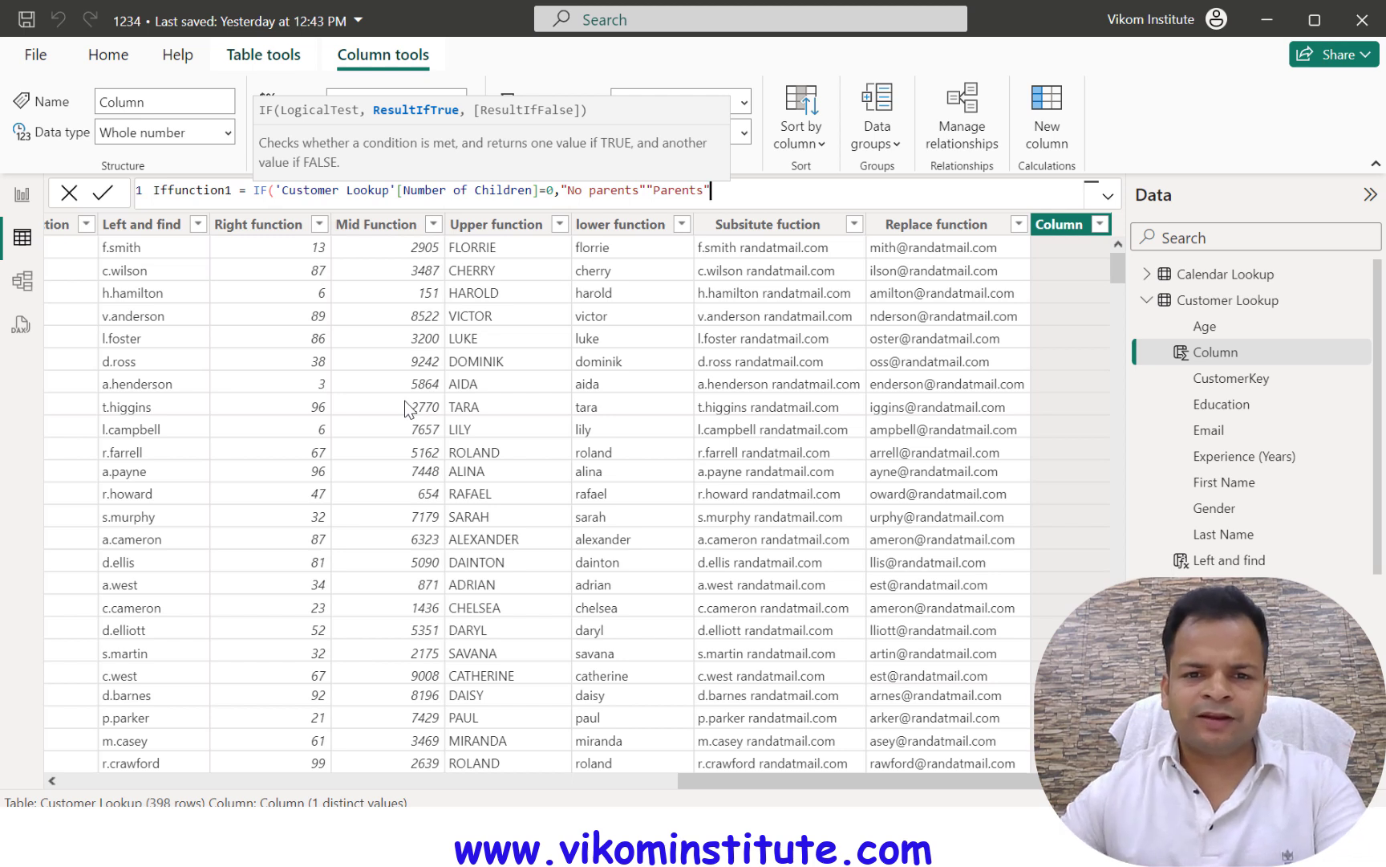
pyautogui.click(647, 190)
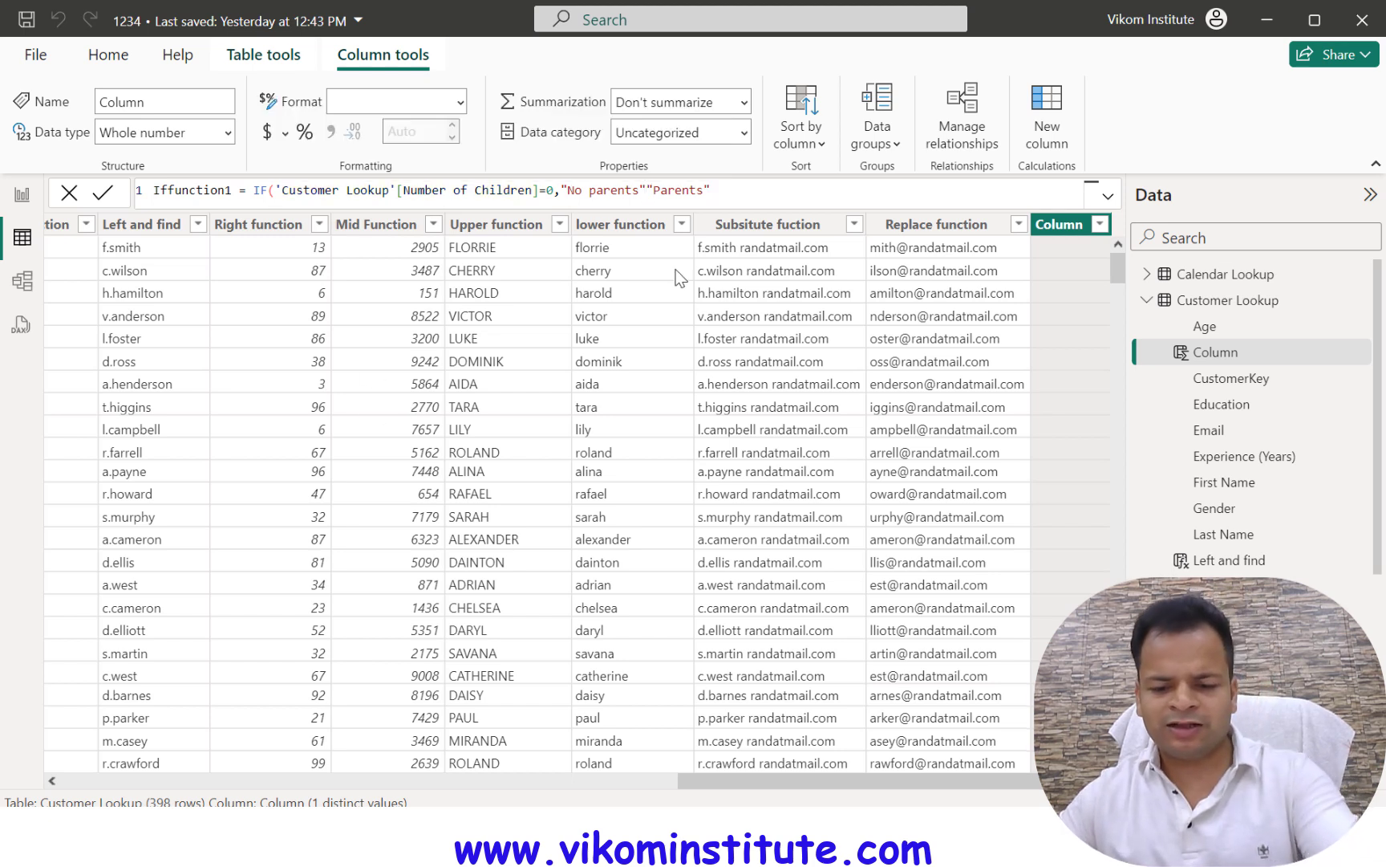
pyautogui.write(',')
pyautogui.click(729, 195)
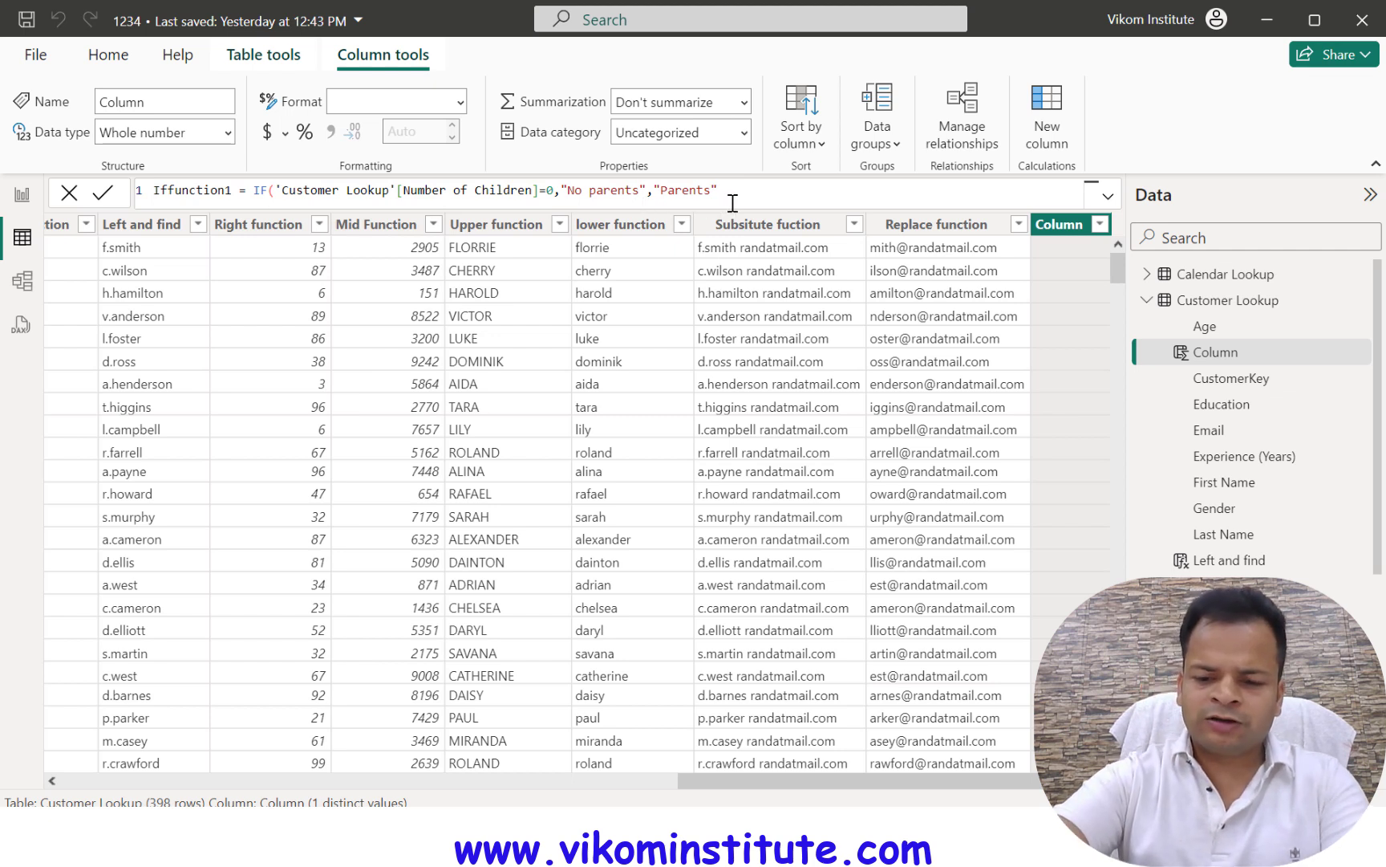
pyautogui.write(')')
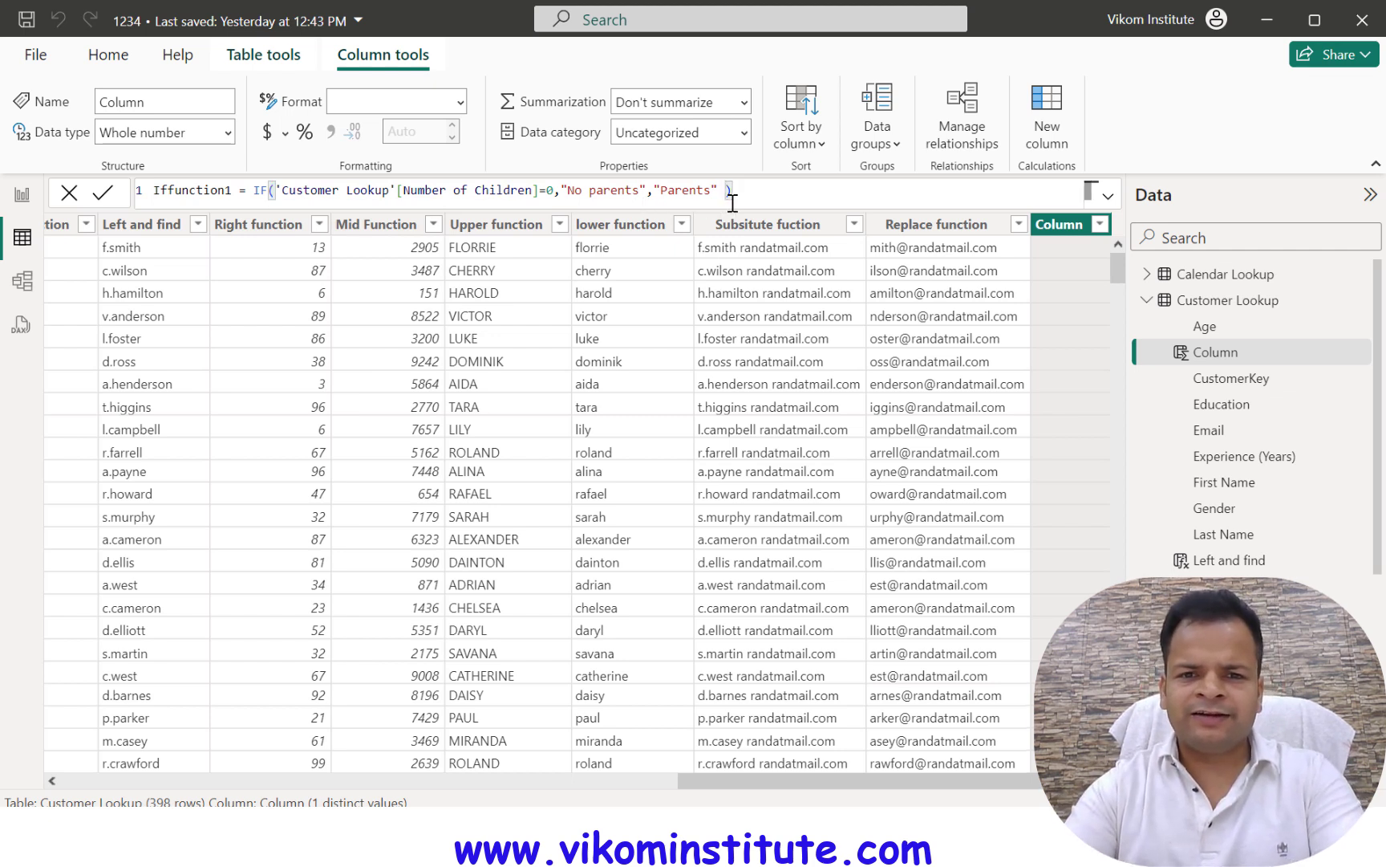
pyautogui.press('Return')
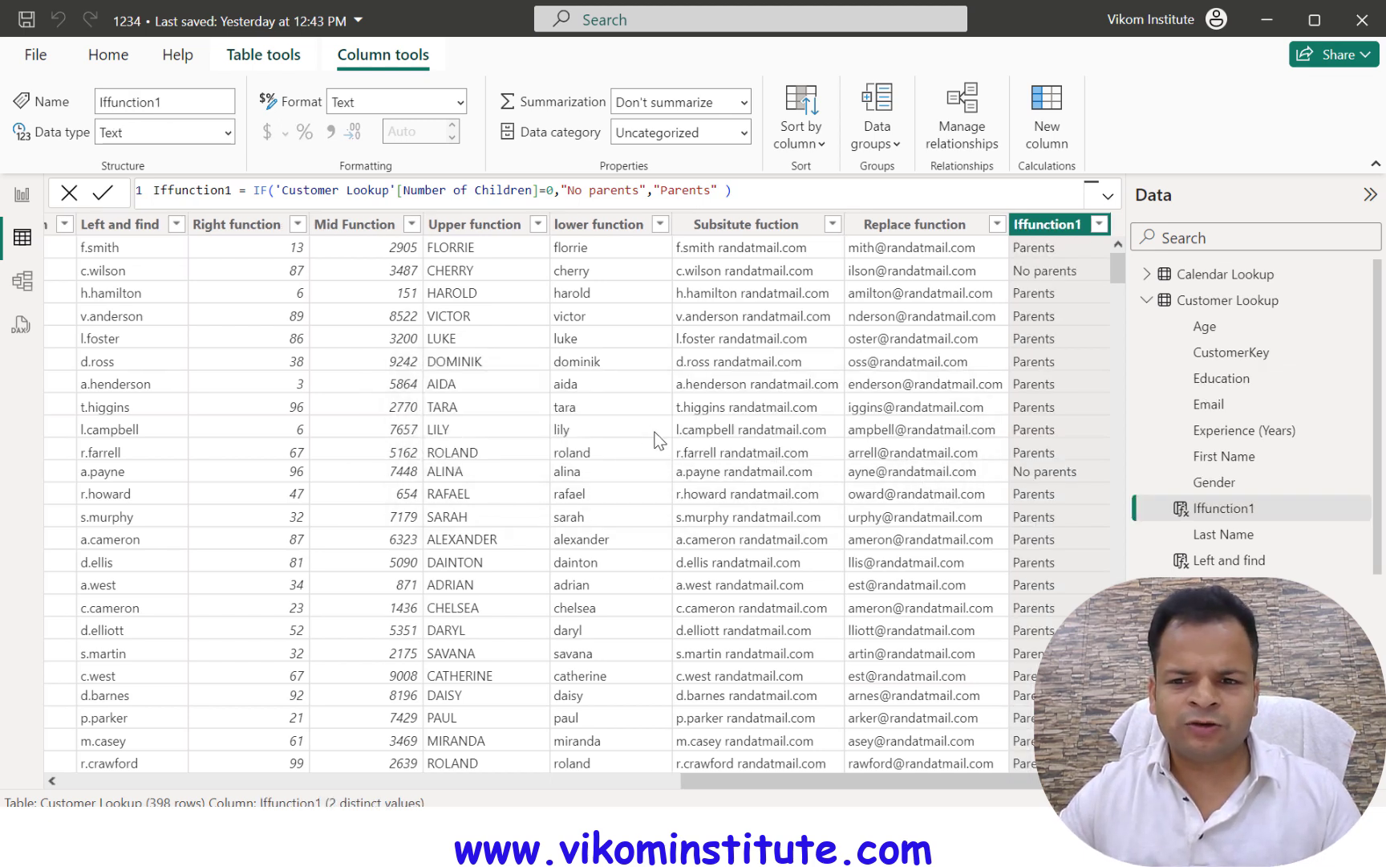
# - Filter the Number of Children column to show only rows with the value 0
pyautogui.moveTo(720, 780); pyautogui.dragTo(506, 774)
pyautogui.click(382, 224)
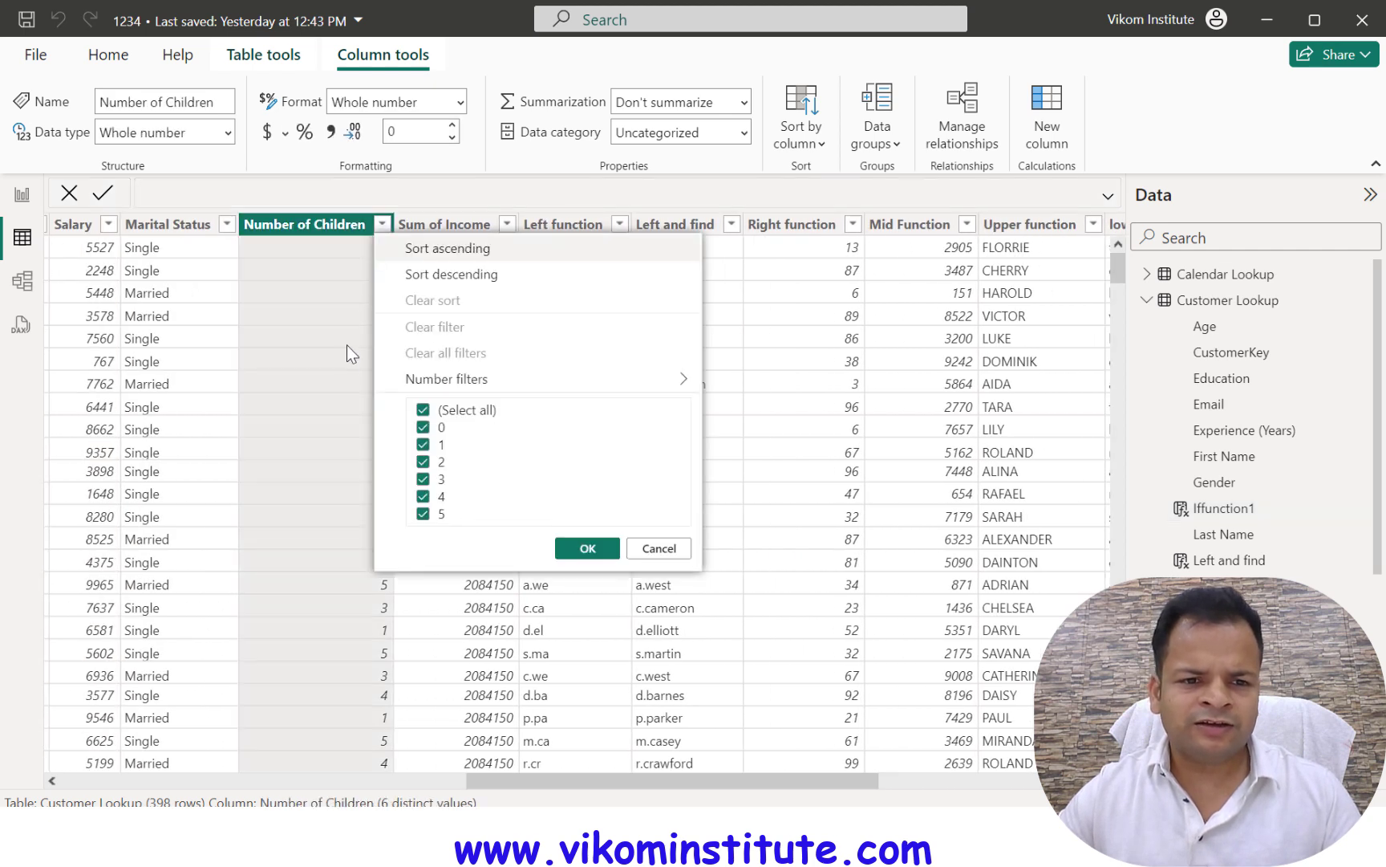
pyautogui.click(442, 409)
pyautogui.click(433, 427)
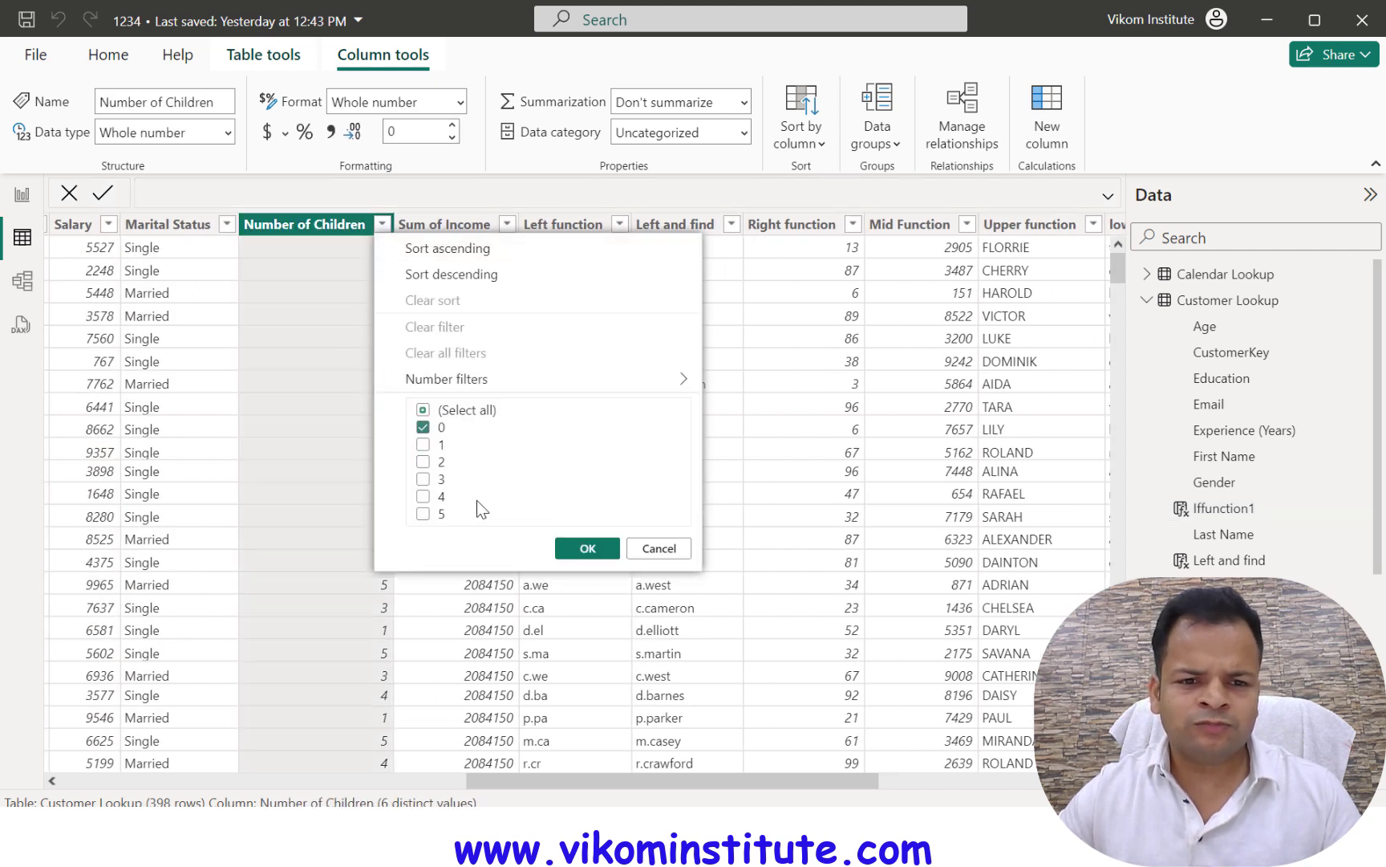
pyautogui.click(588, 548)
pyautogui.moveTo(714, 775); pyautogui.dragTo(637, 781)
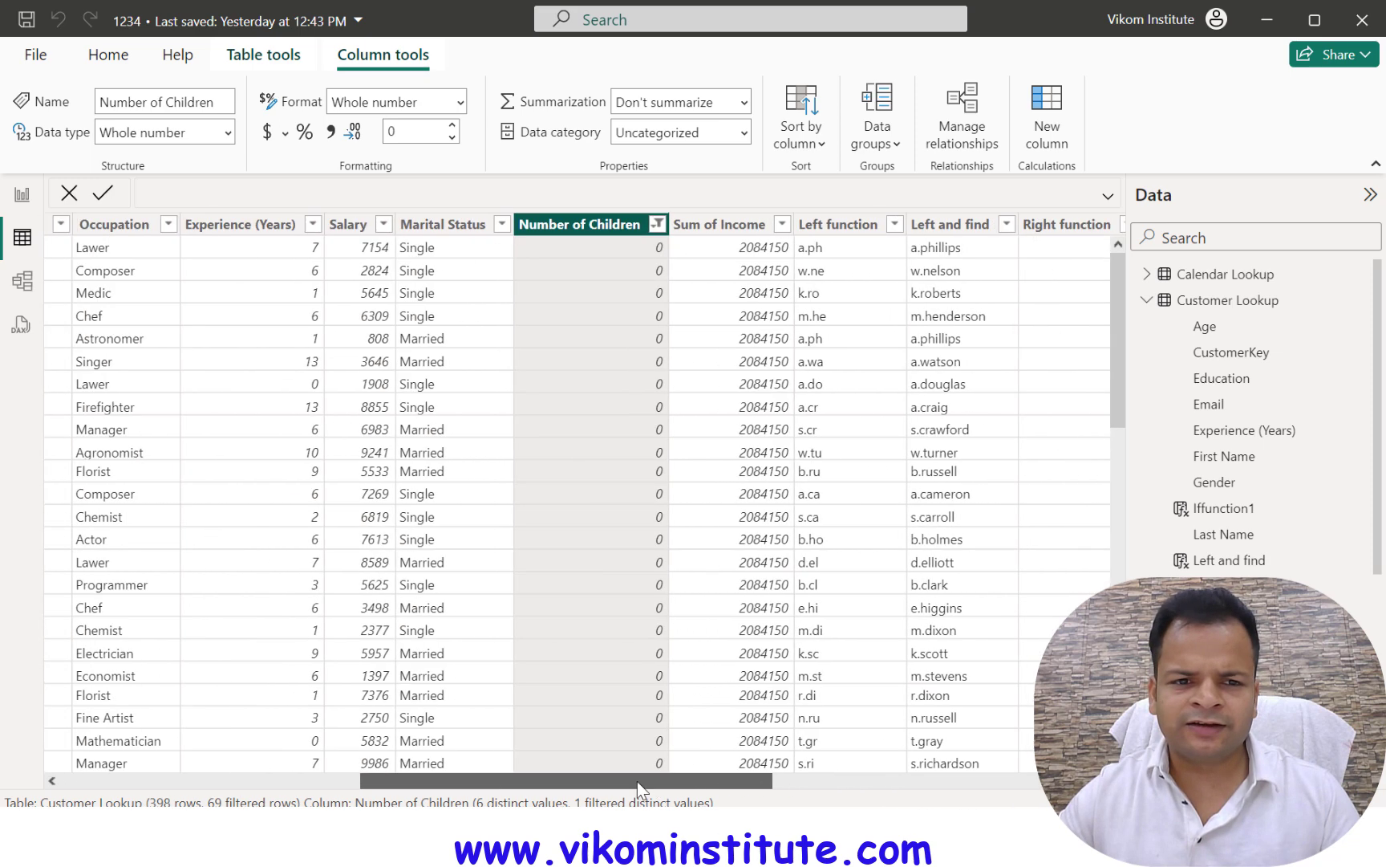
# - Filter Number of Children to every value except 0 and check the Iffunction1 results for those rows
pyautogui.click(657, 224)
pyautogui.click(698, 410)
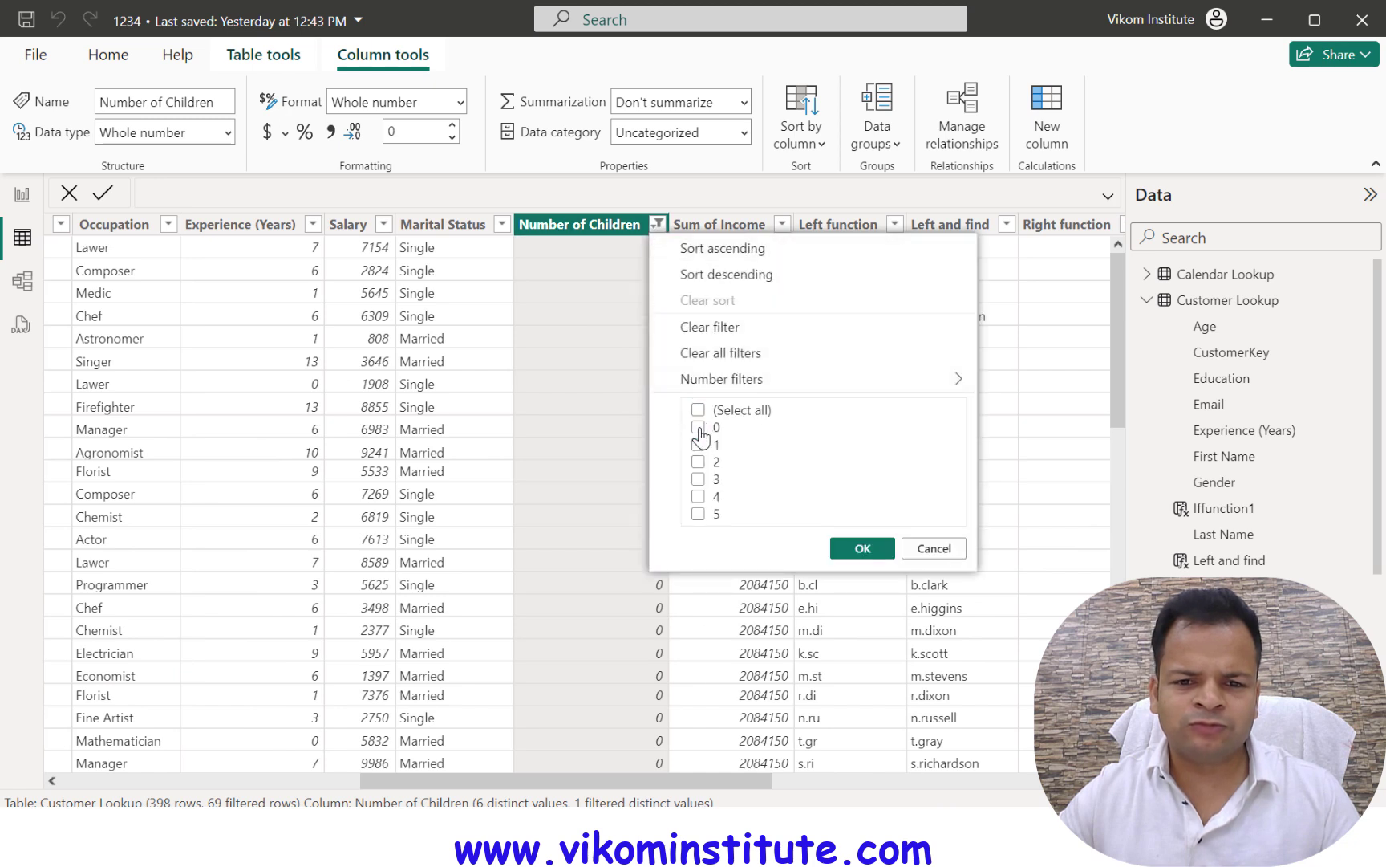
pyautogui.click(698, 410)
pyautogui.click(698, 426)
pyautogui.click(862, 548)
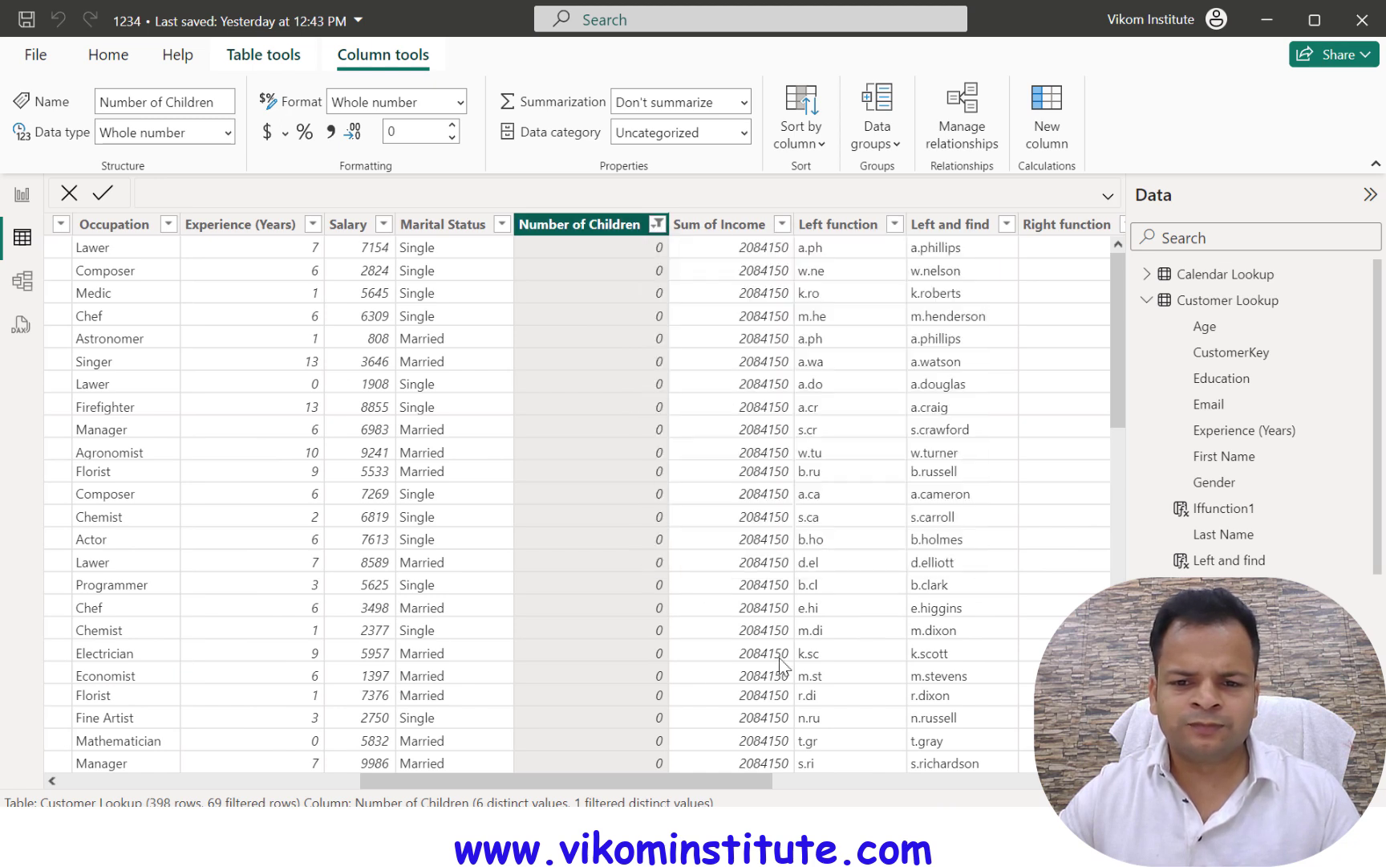
pyautogui.moveTo(751, 776); pyautogui.dragTo(1063, 774)
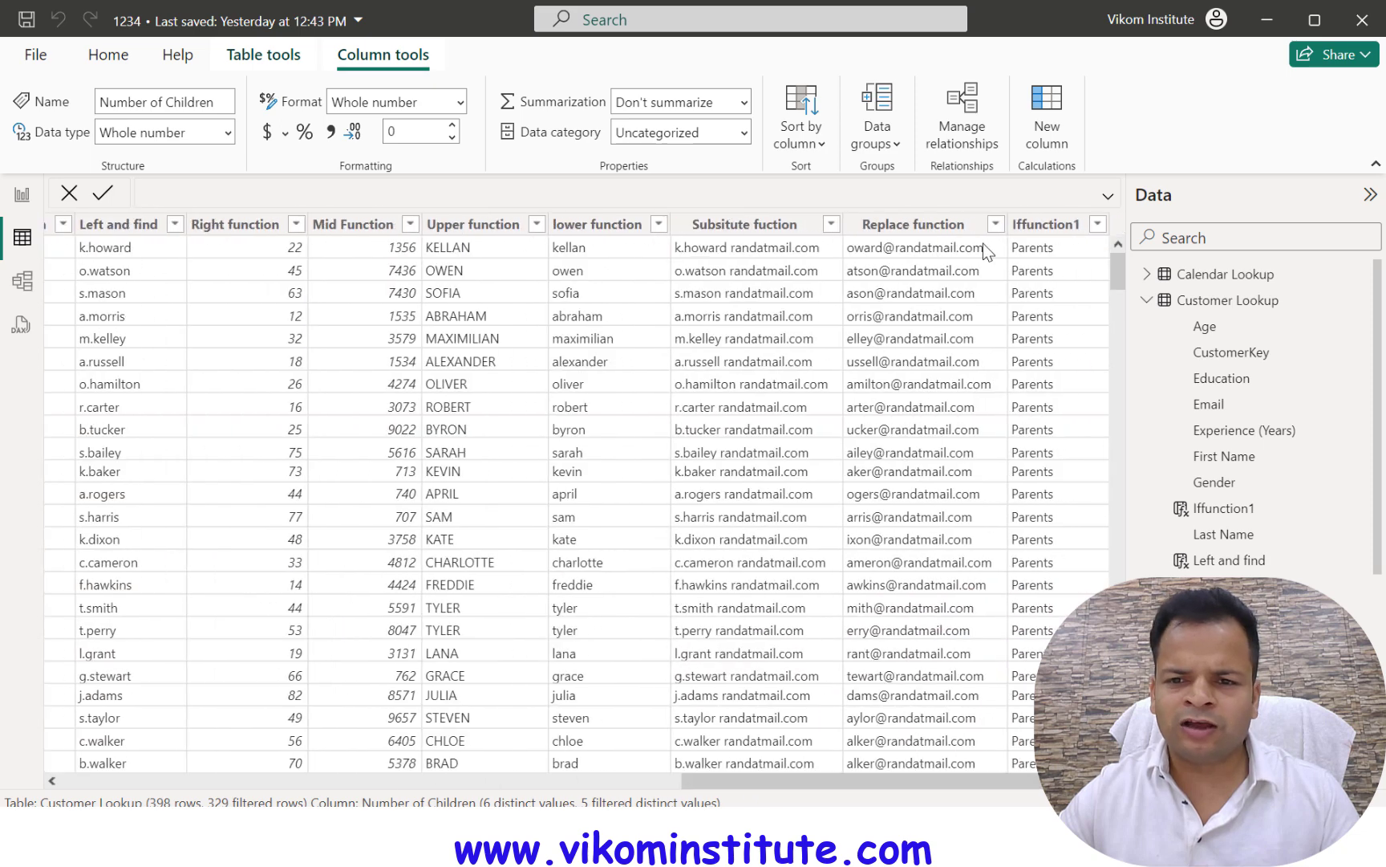
# - Reselect all values in the Number of Children filter so that every row is included
pyautogui.moveTo(936, 778); pyautogui.dragTo(590, 780)
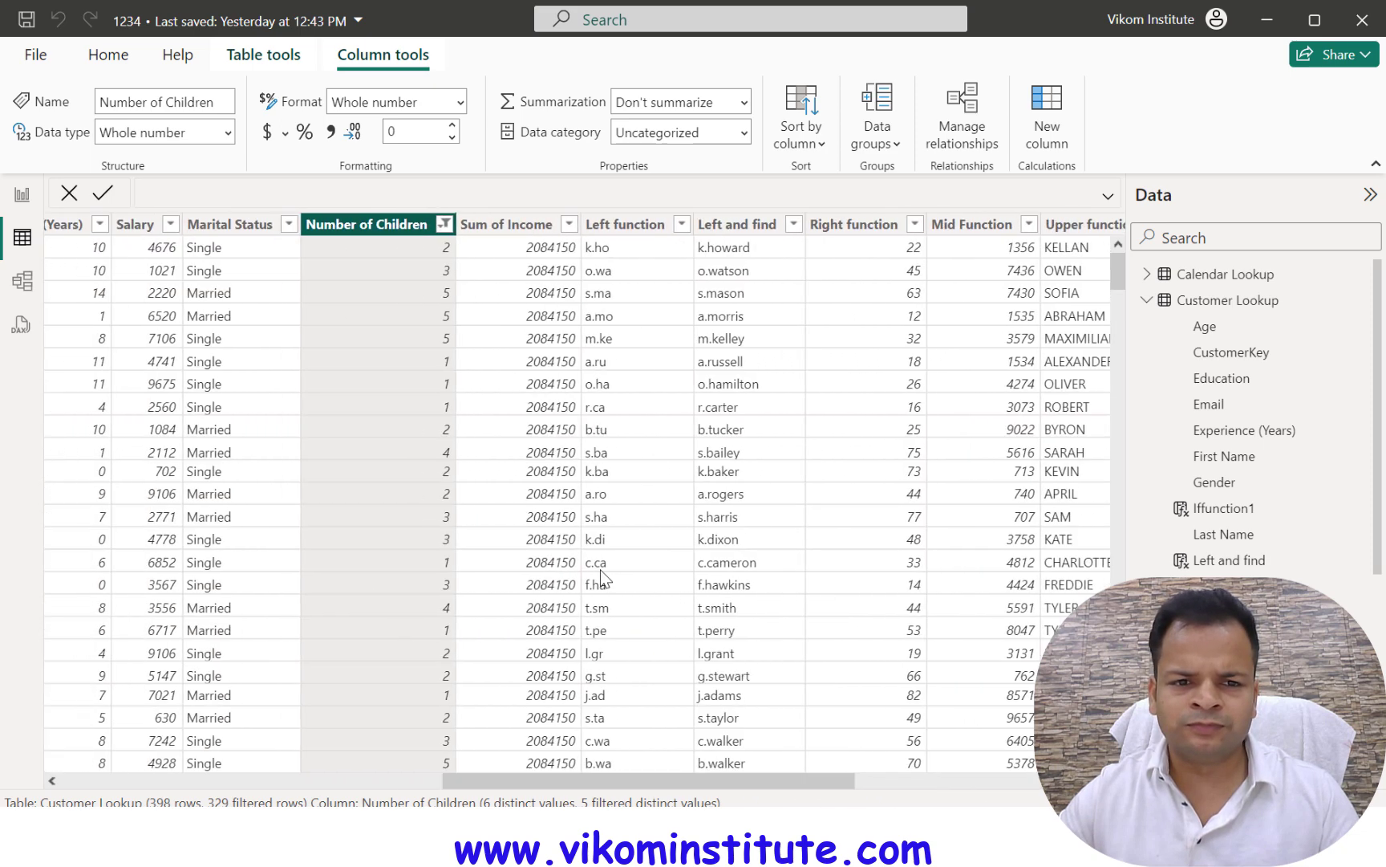
pyautogui.click(443, 223)
pyautogui.click(485, 409)
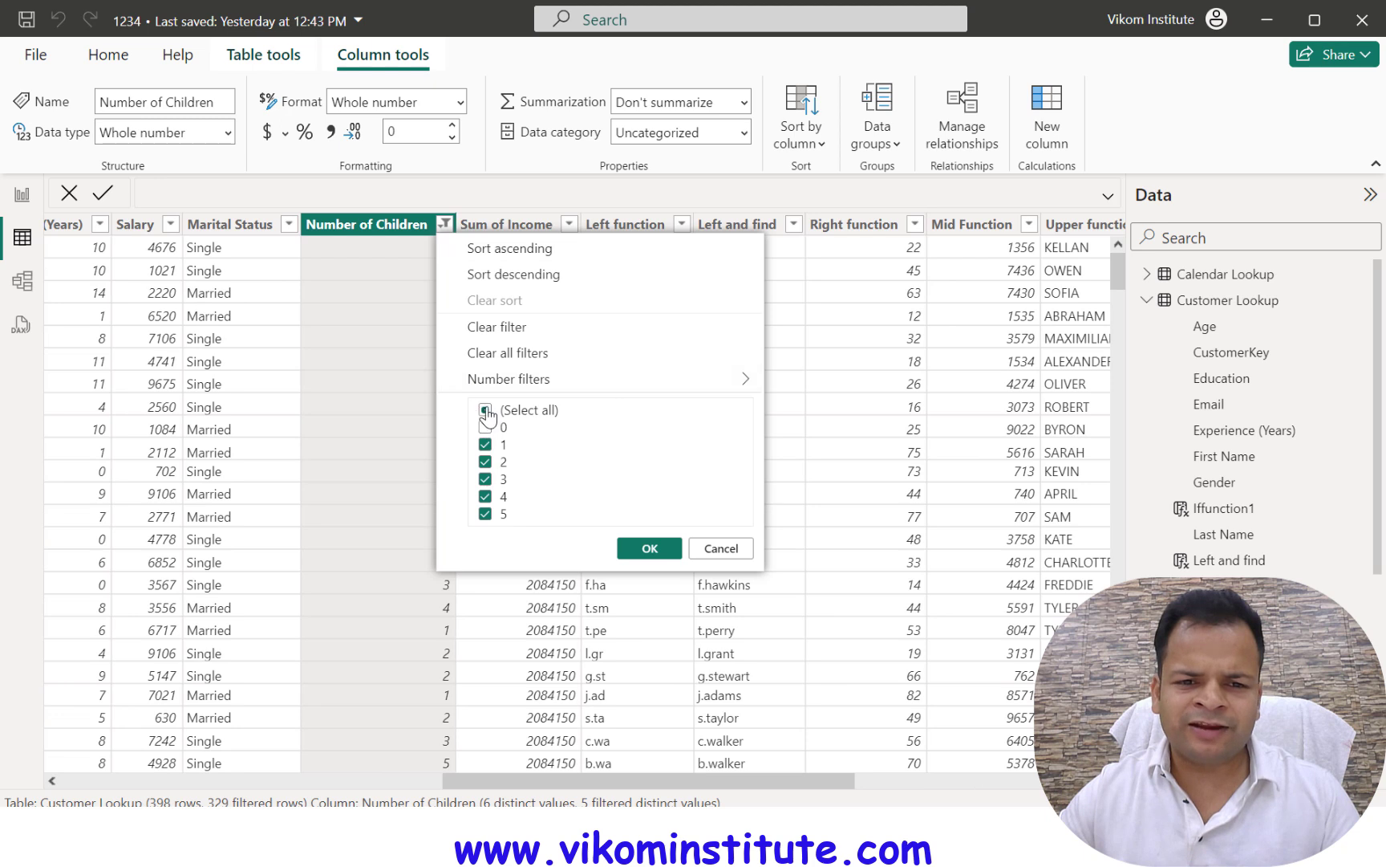
pyautogui.click(485, 409)
pyautogui.click(485, 410)
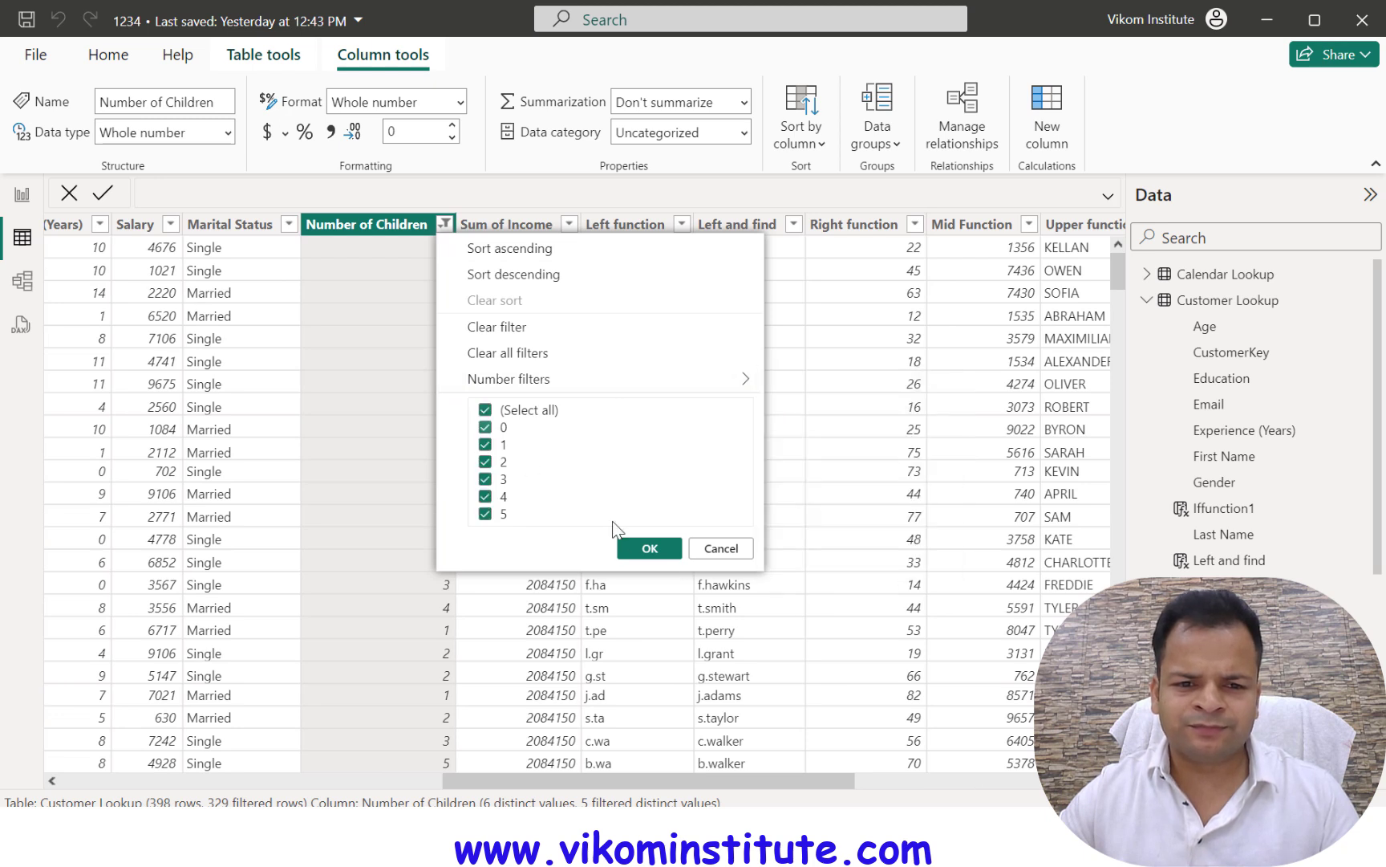
pyautogui.click(650, 549)
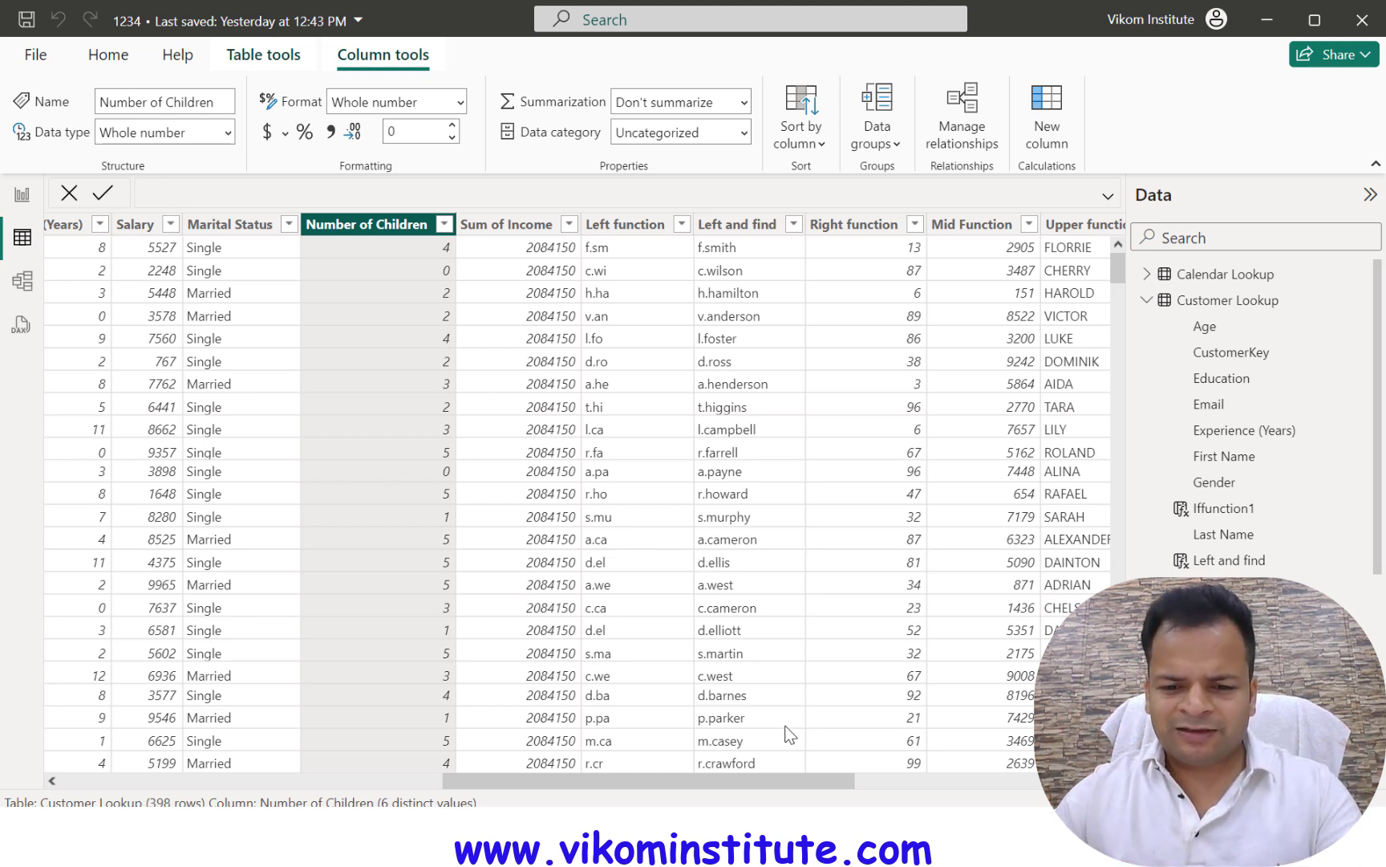
# - Add a calculated column named if2 to the Customer Lookup table
pyautogui.moveTo(795, 781); pyautogui.dragTo(1035, 781)
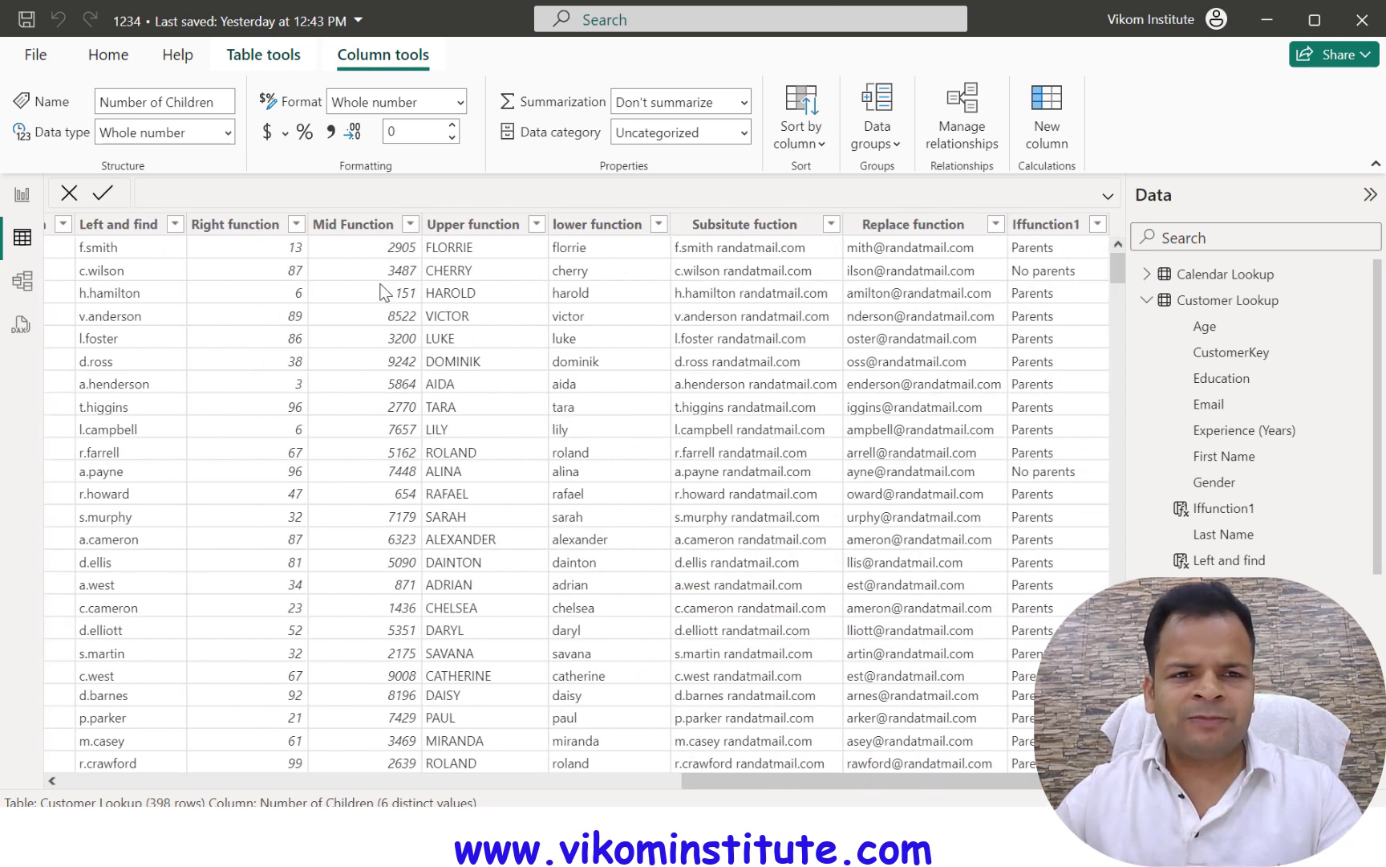
pyautogui.click(275, 68)
pyautogui.click(546, 129)
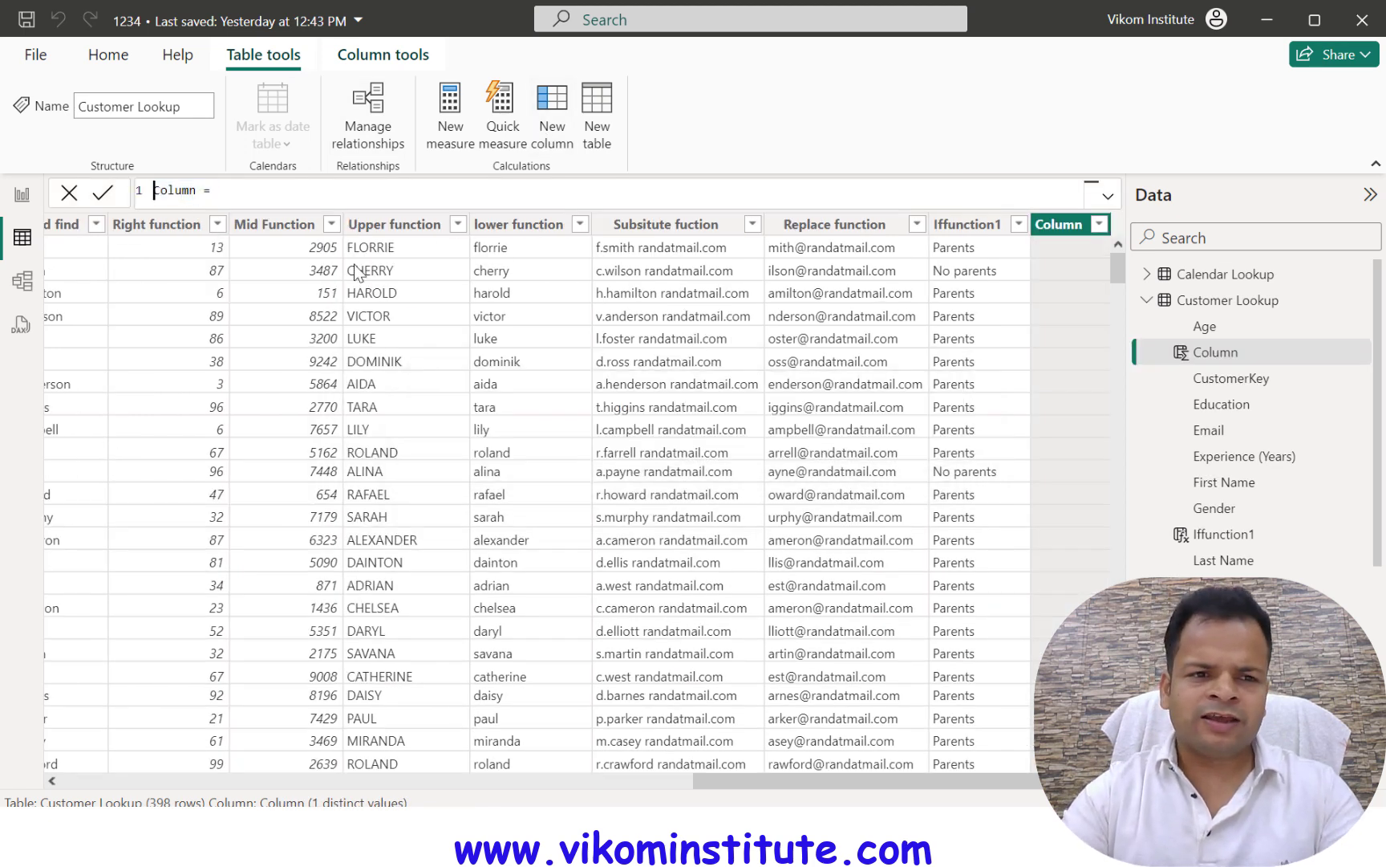
pyautogui.hotkey('shift', 'Right')
pyautogui.hotkey('shift', 'Right')
pyautogui.hotkey('shift', 'Right')
pyautogui.hotkey('shift', 'Right')
pyautogui.hotkey('shift', 'Right')
pyautogui.hotkey('shift', 'Right')
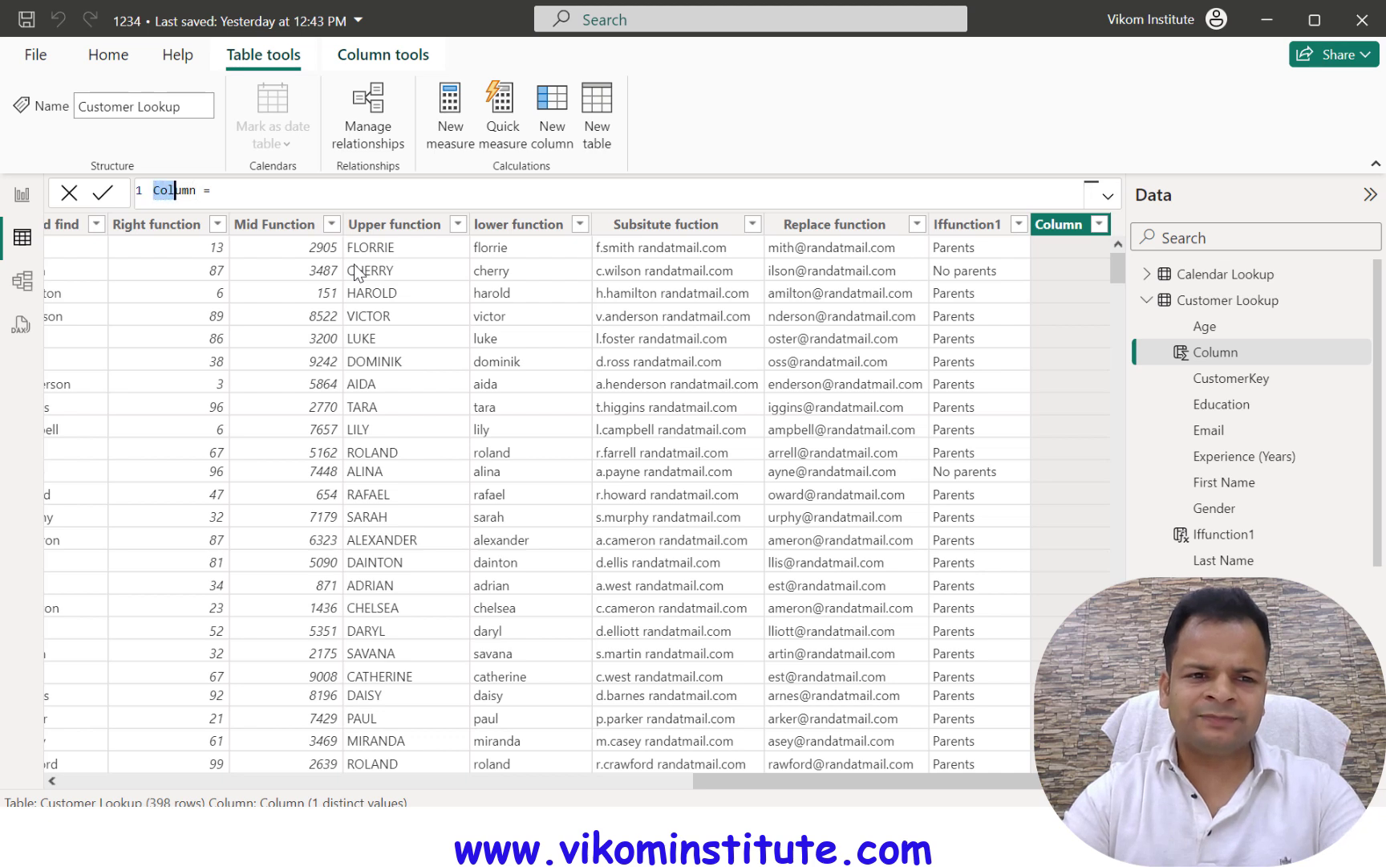
pyautogui.write('if')
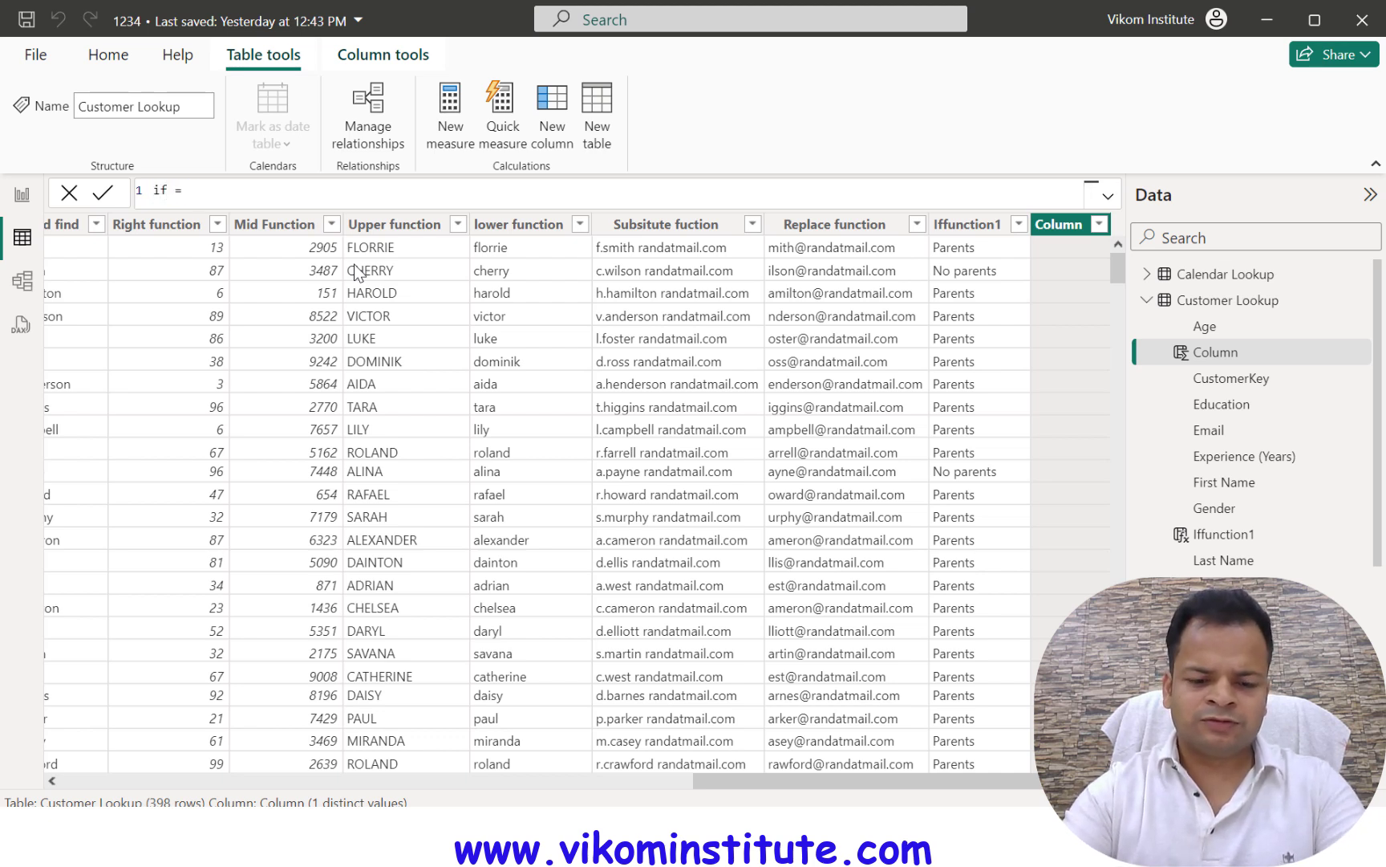
pyautogui.write('2 = ')
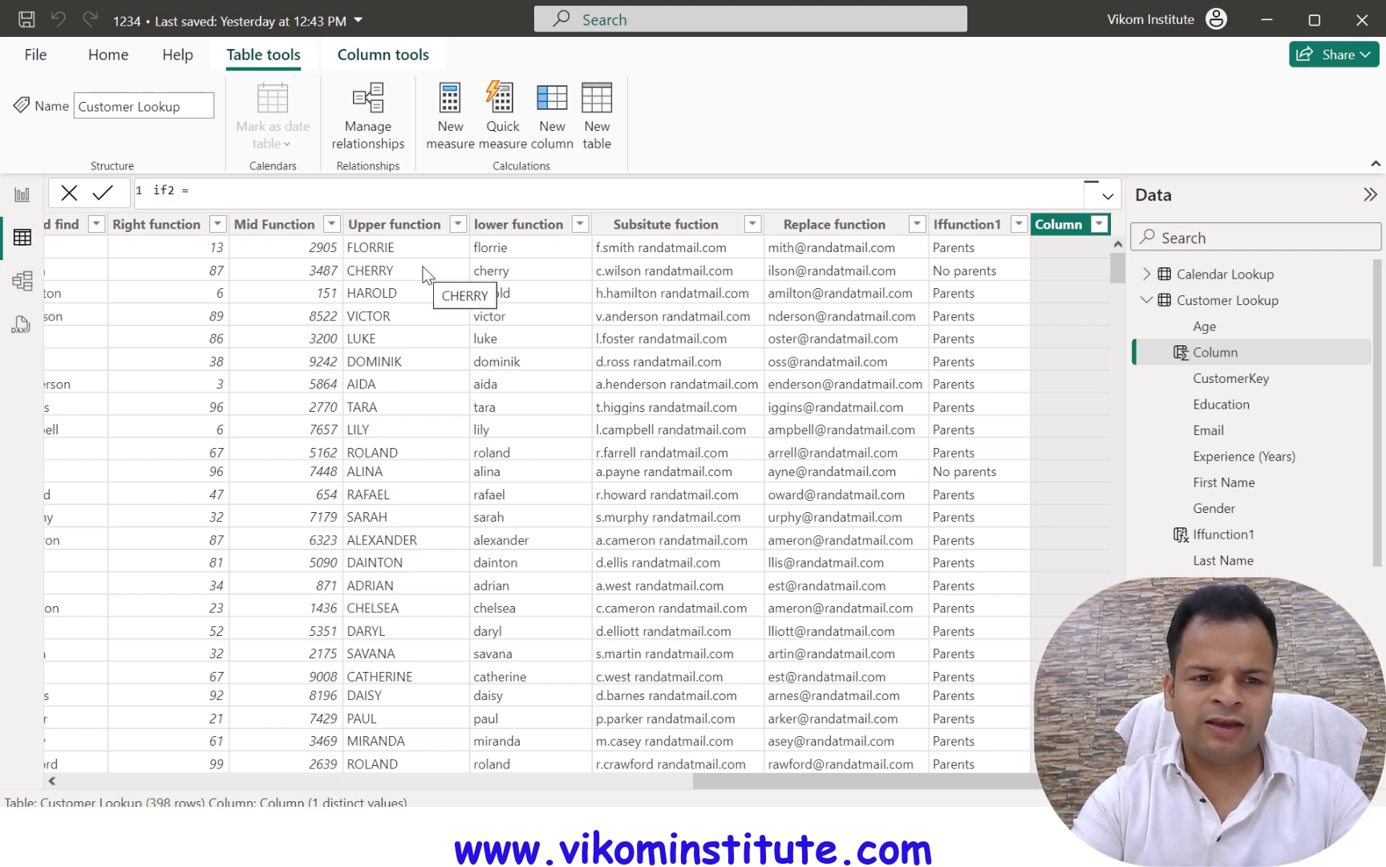
# - Begin the if2 formula with an IF that returns "More than one child" when Number of Children is greater than 1
pyautogui.write('if')
pyautogui.press('Tab')
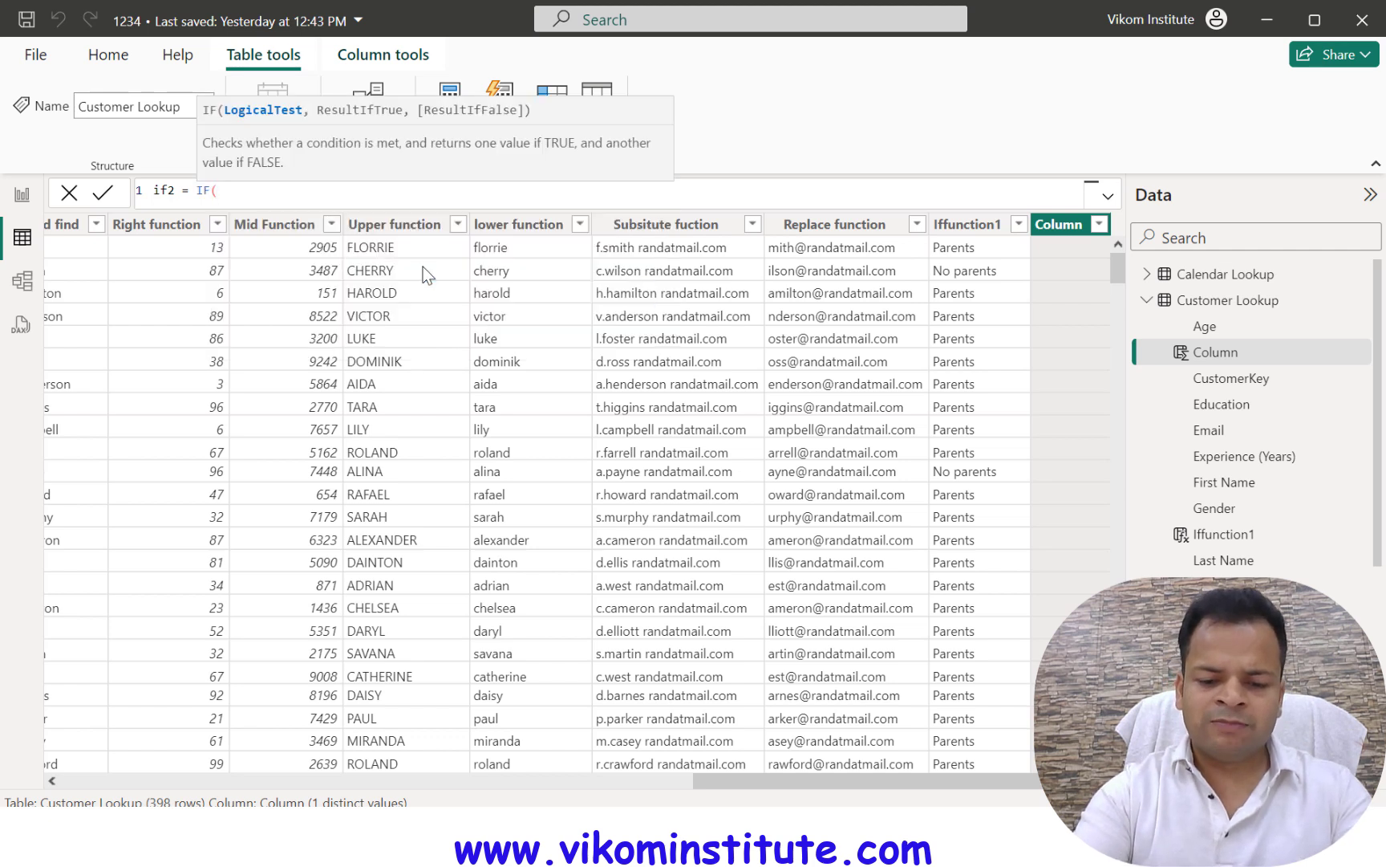
pyautogui.write('num')
pyautogui.press('Tab')
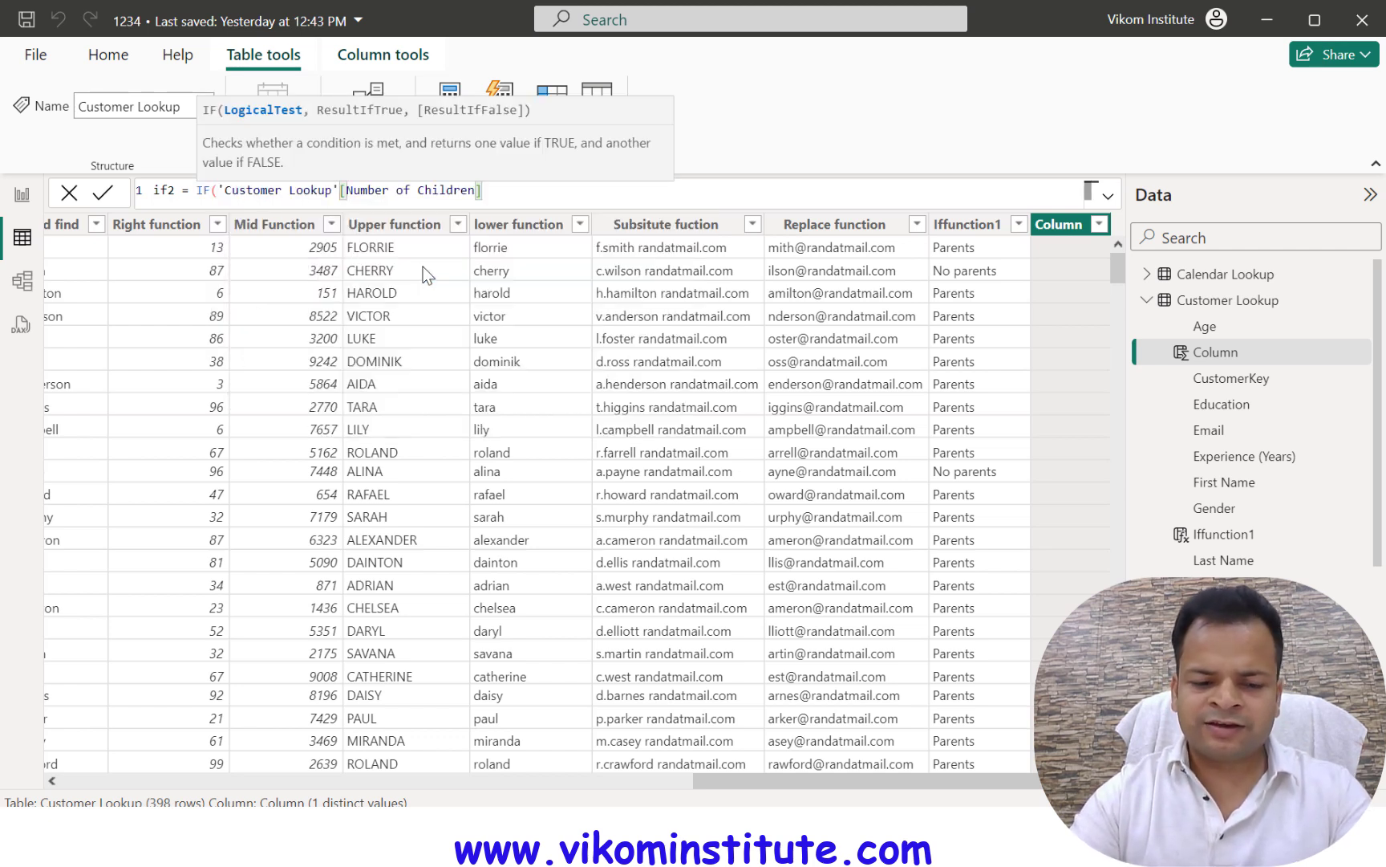
pyautogui.write('>1,')
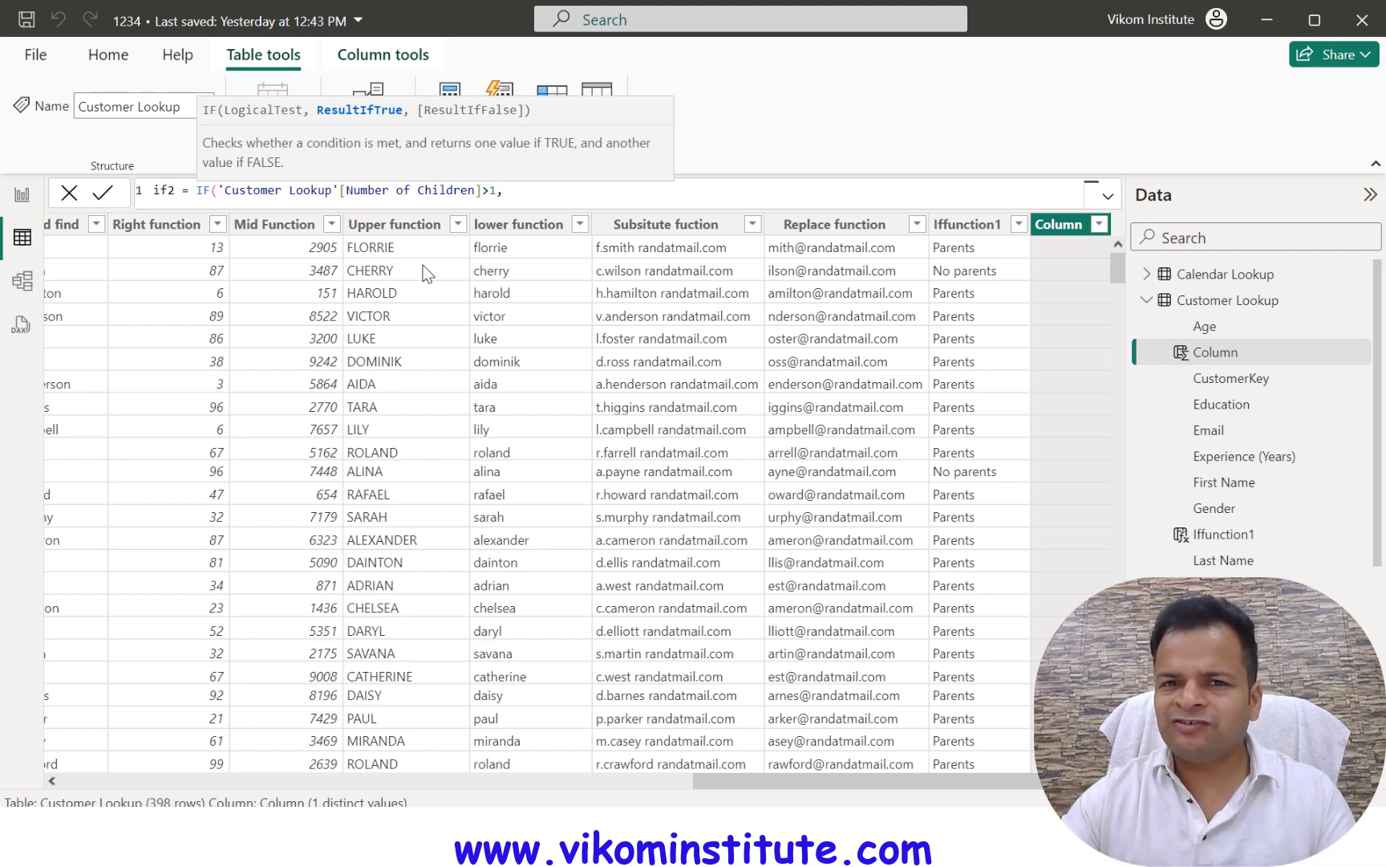
pyautogui.write('"')
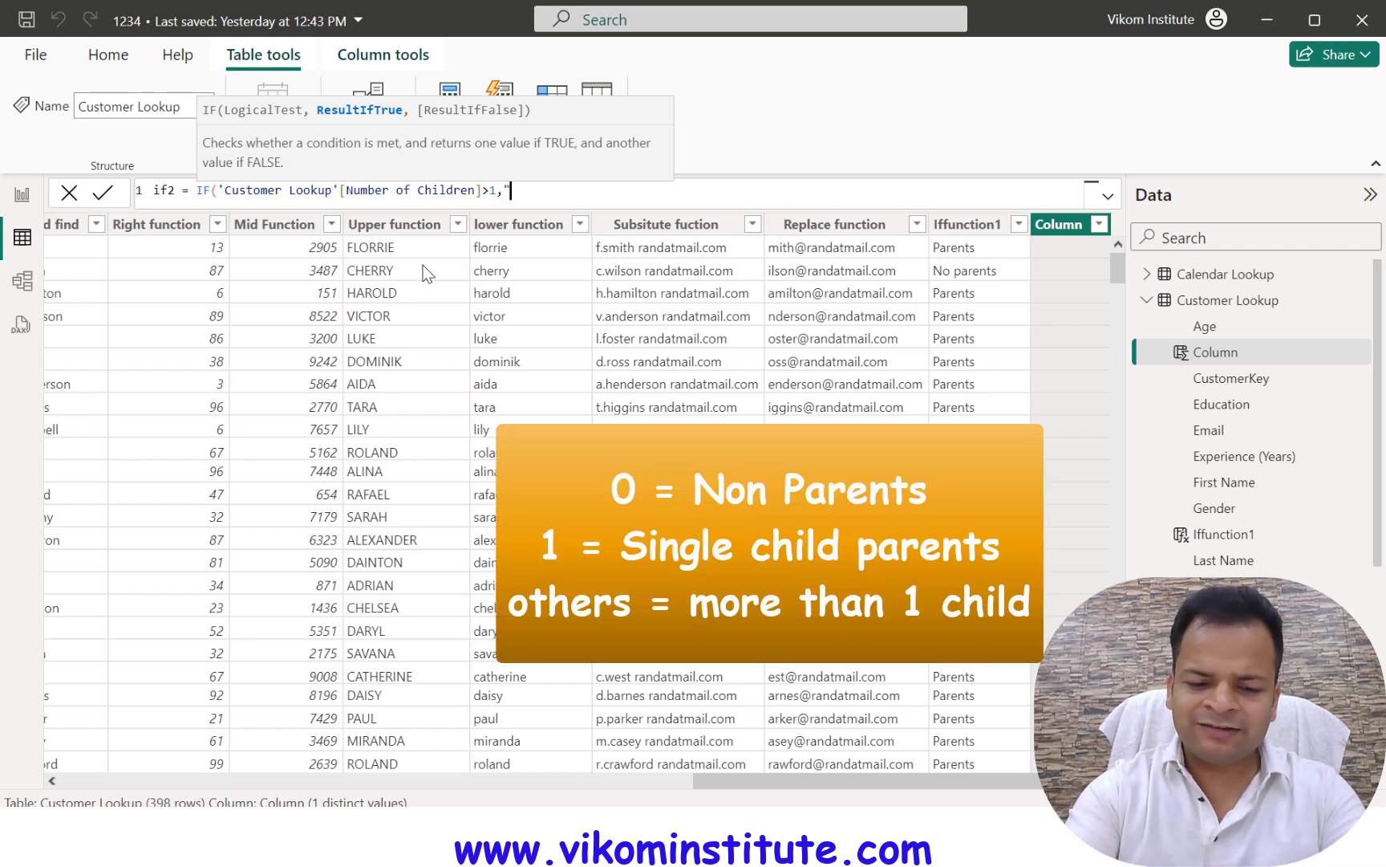
pyautogui.write('More tha')
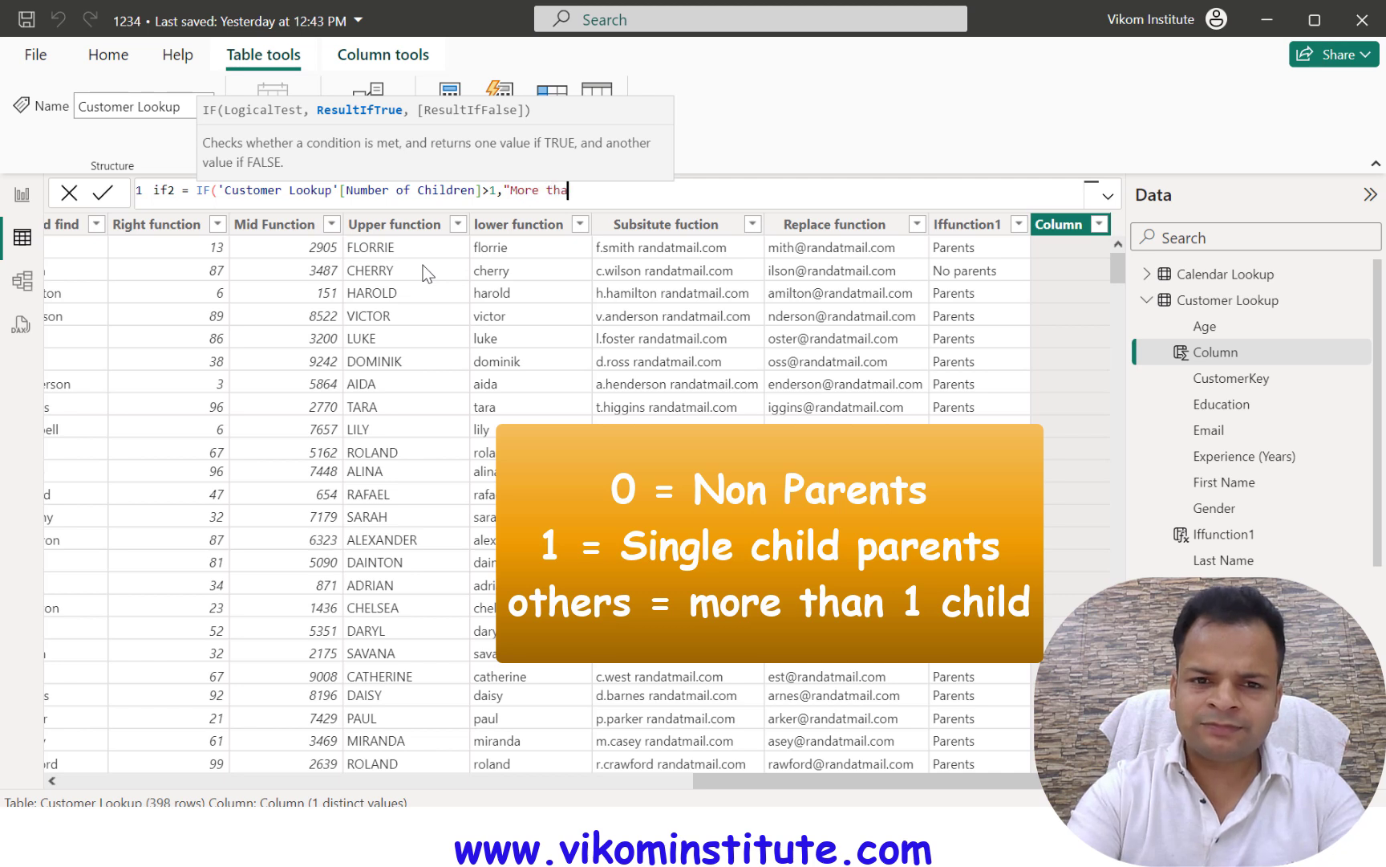
pyautogui.write('n one chi')
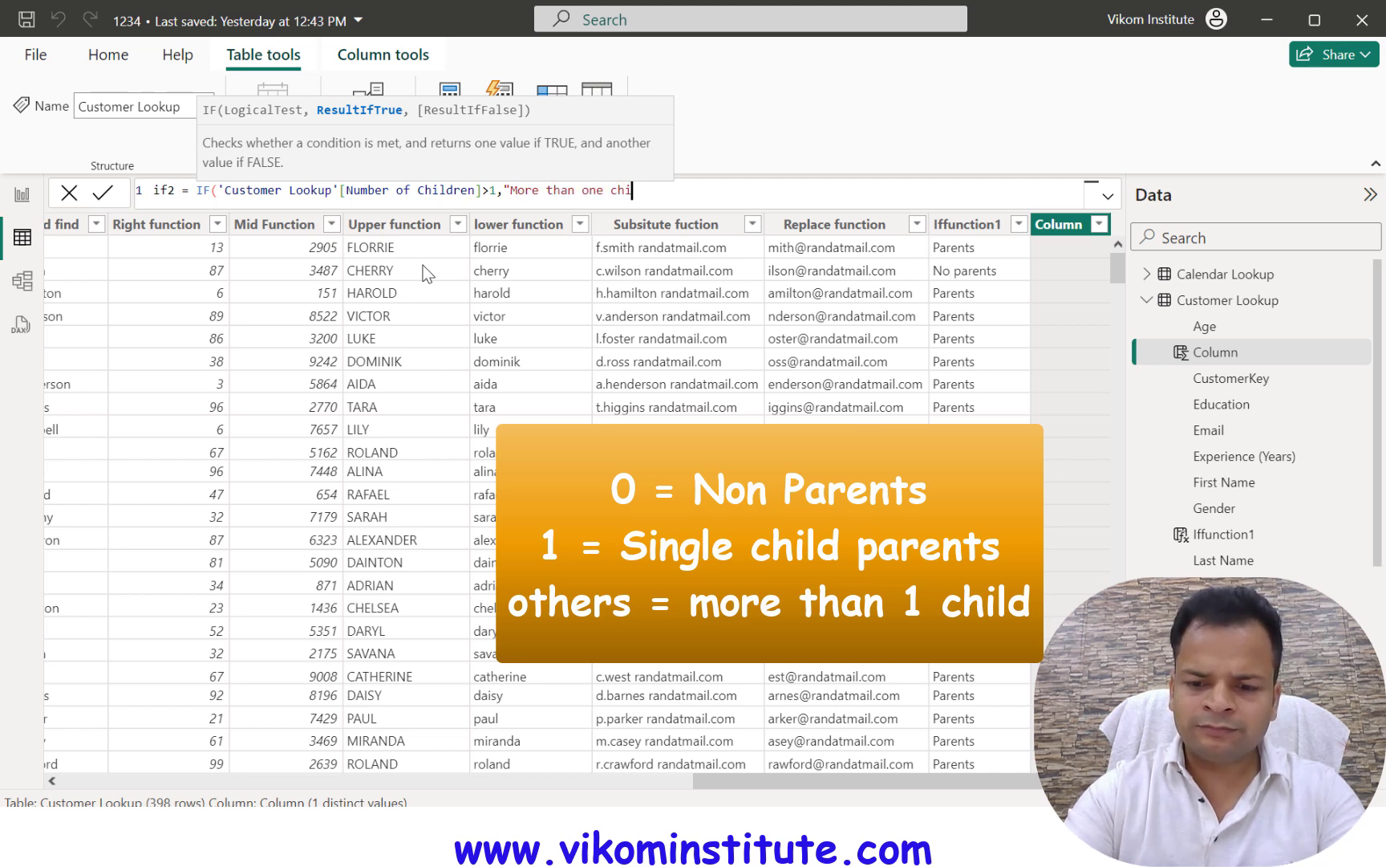
pyautogui.write('ld",')
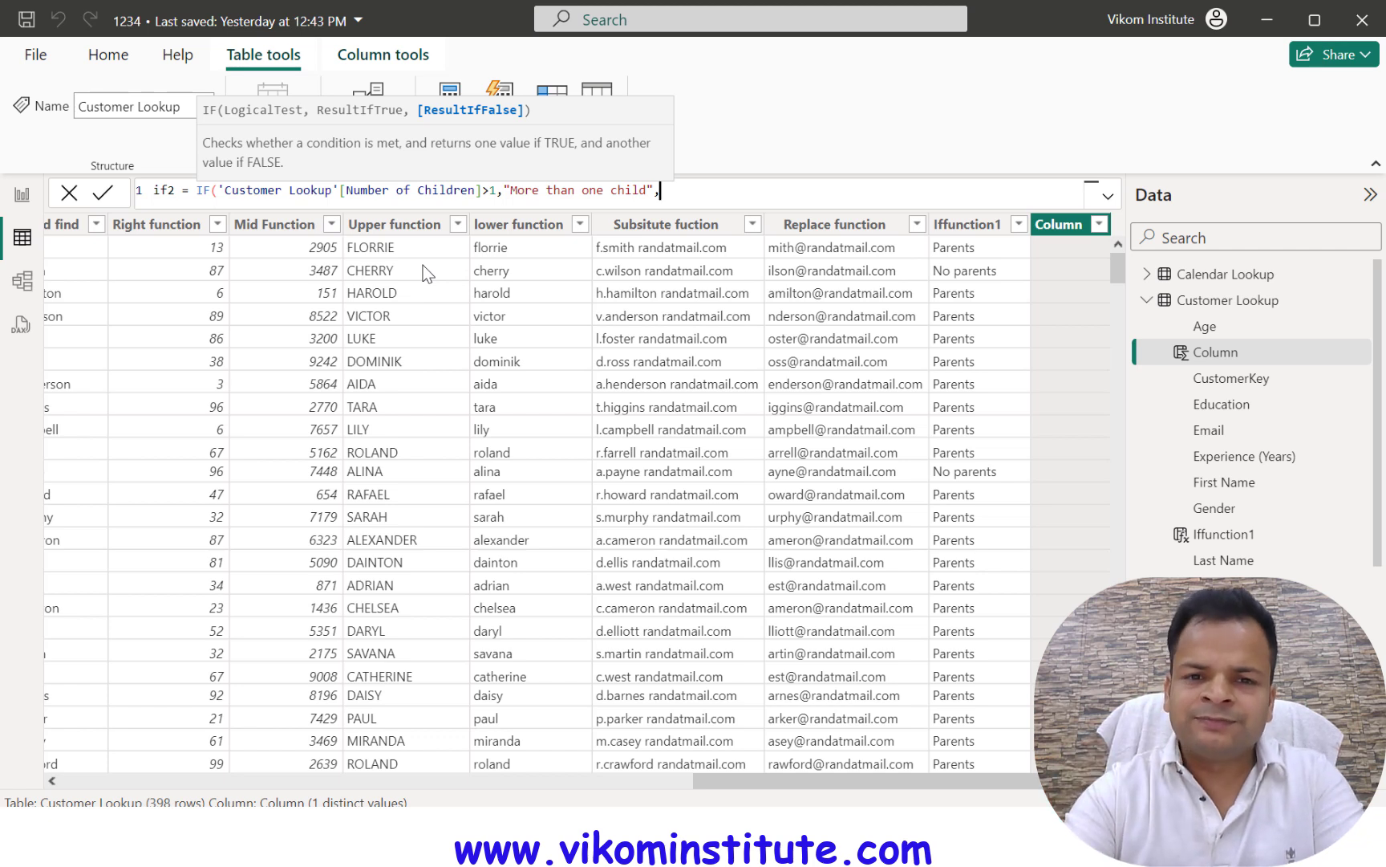
# - Nest a second IF as the false result, returning "Single Child" when Number of Children is greater than 0
pyautogui.write('IF(')
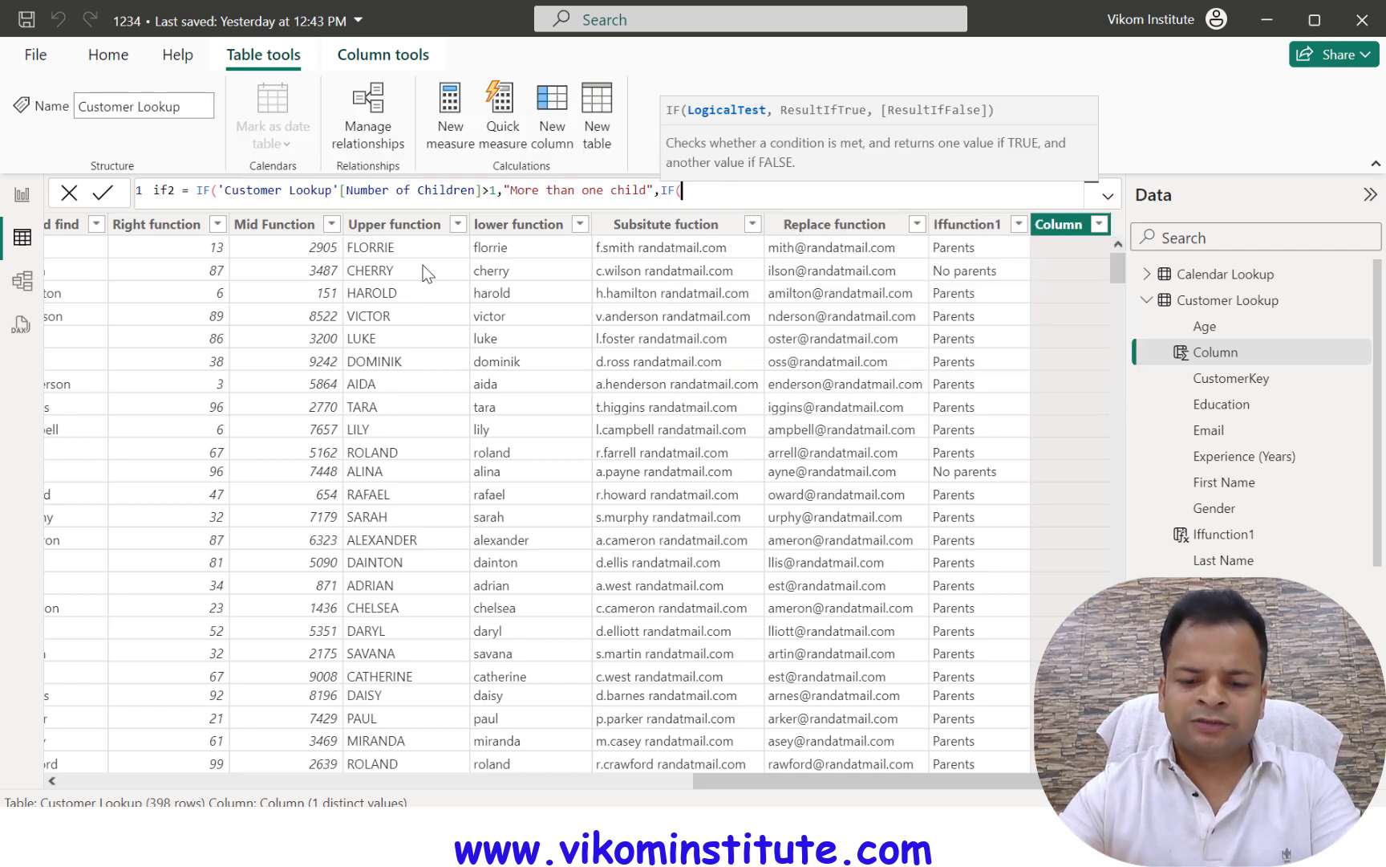
pyautogui.write('numb')
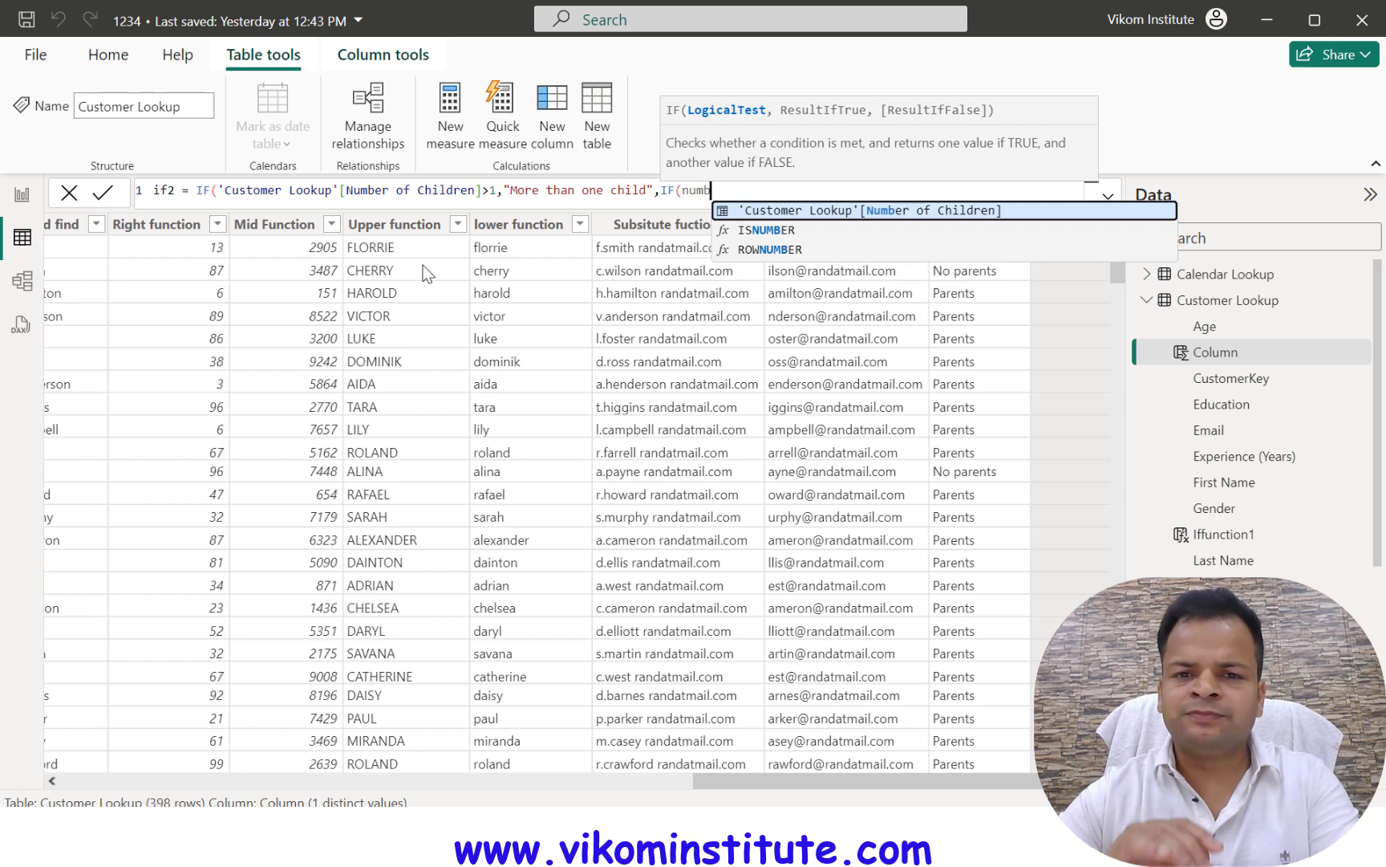
pyautogui.press('Tab')
pyautogui.write('>')
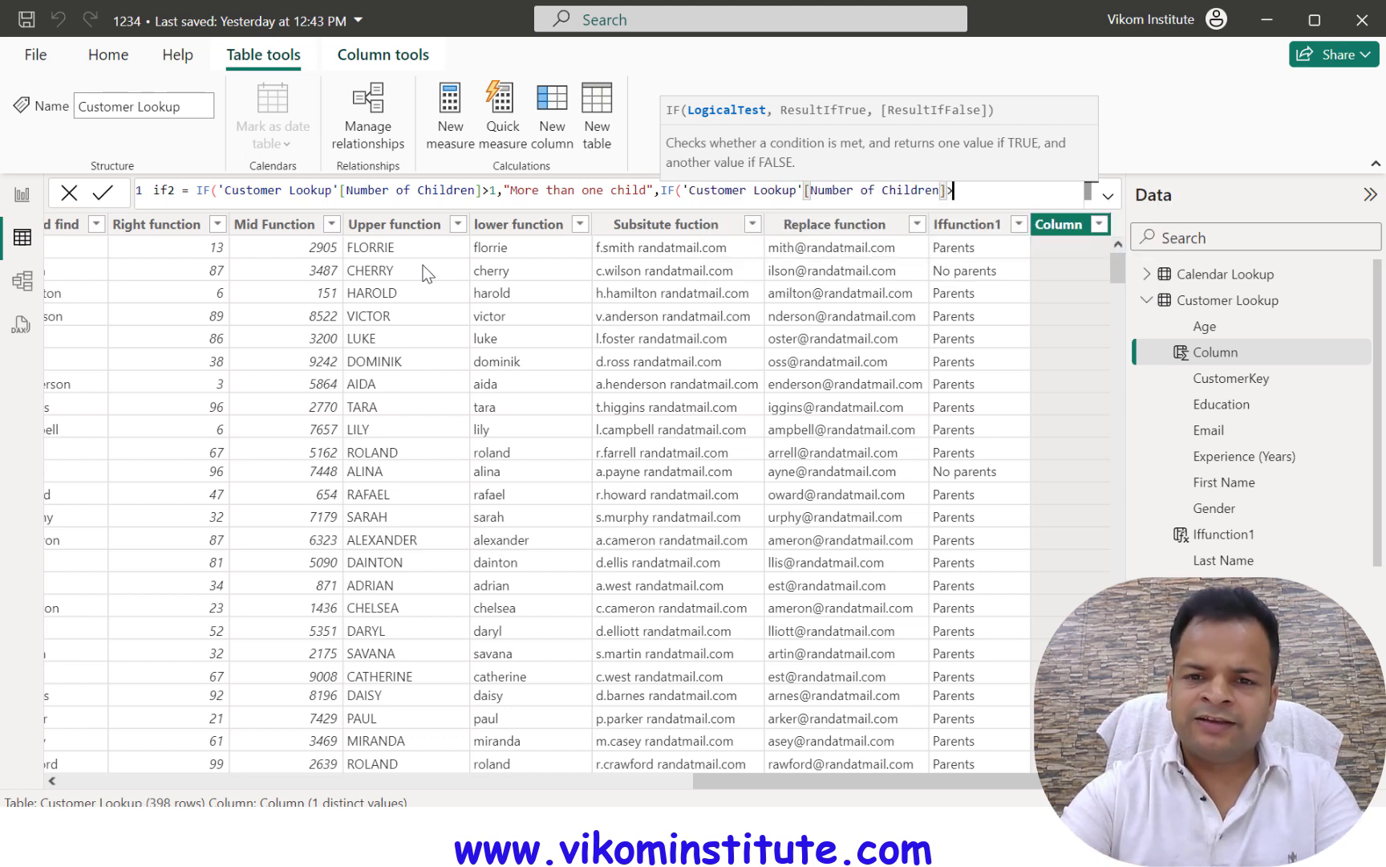
pyautogui.write('0,')
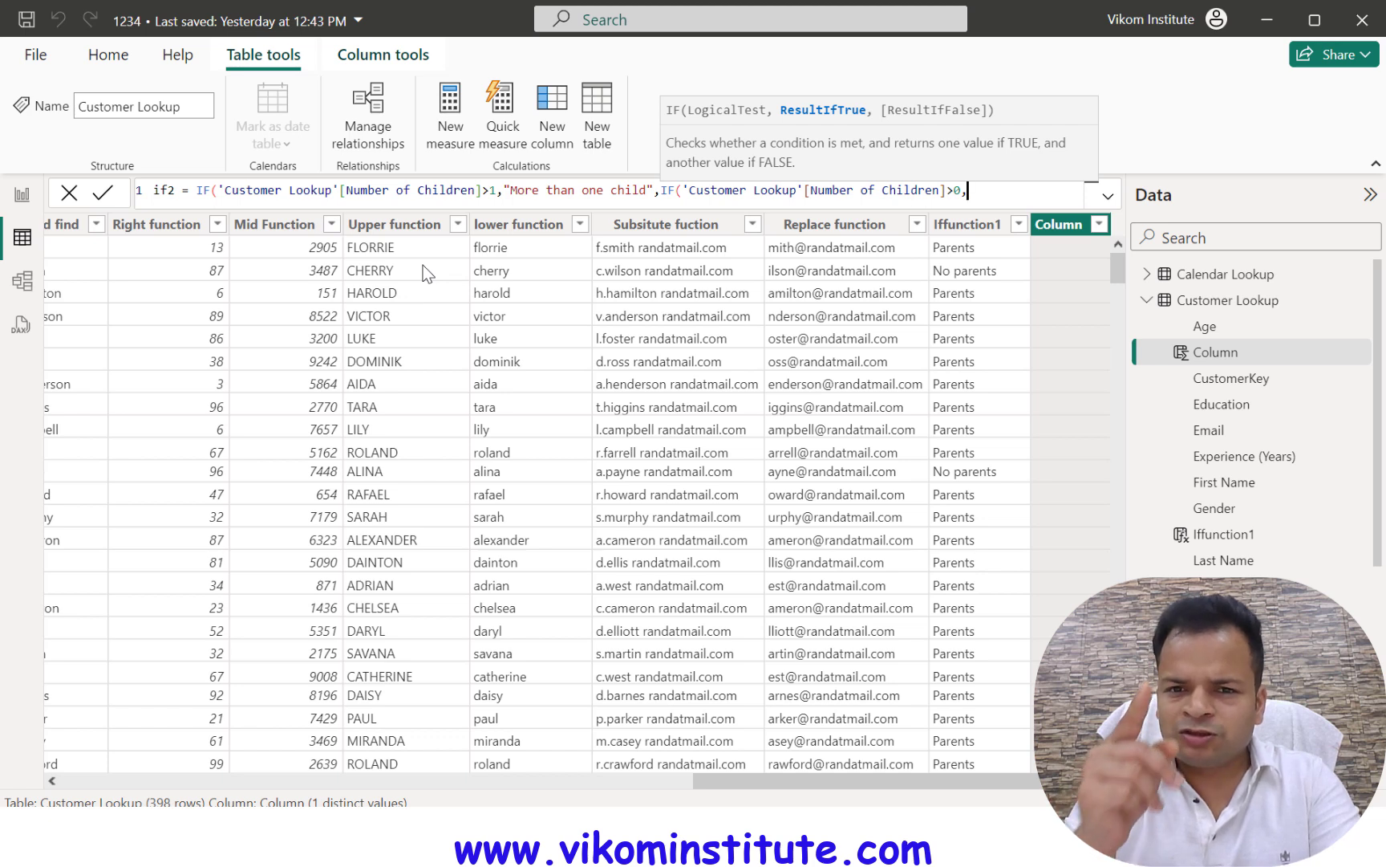
pyautogui.write('"Single ')
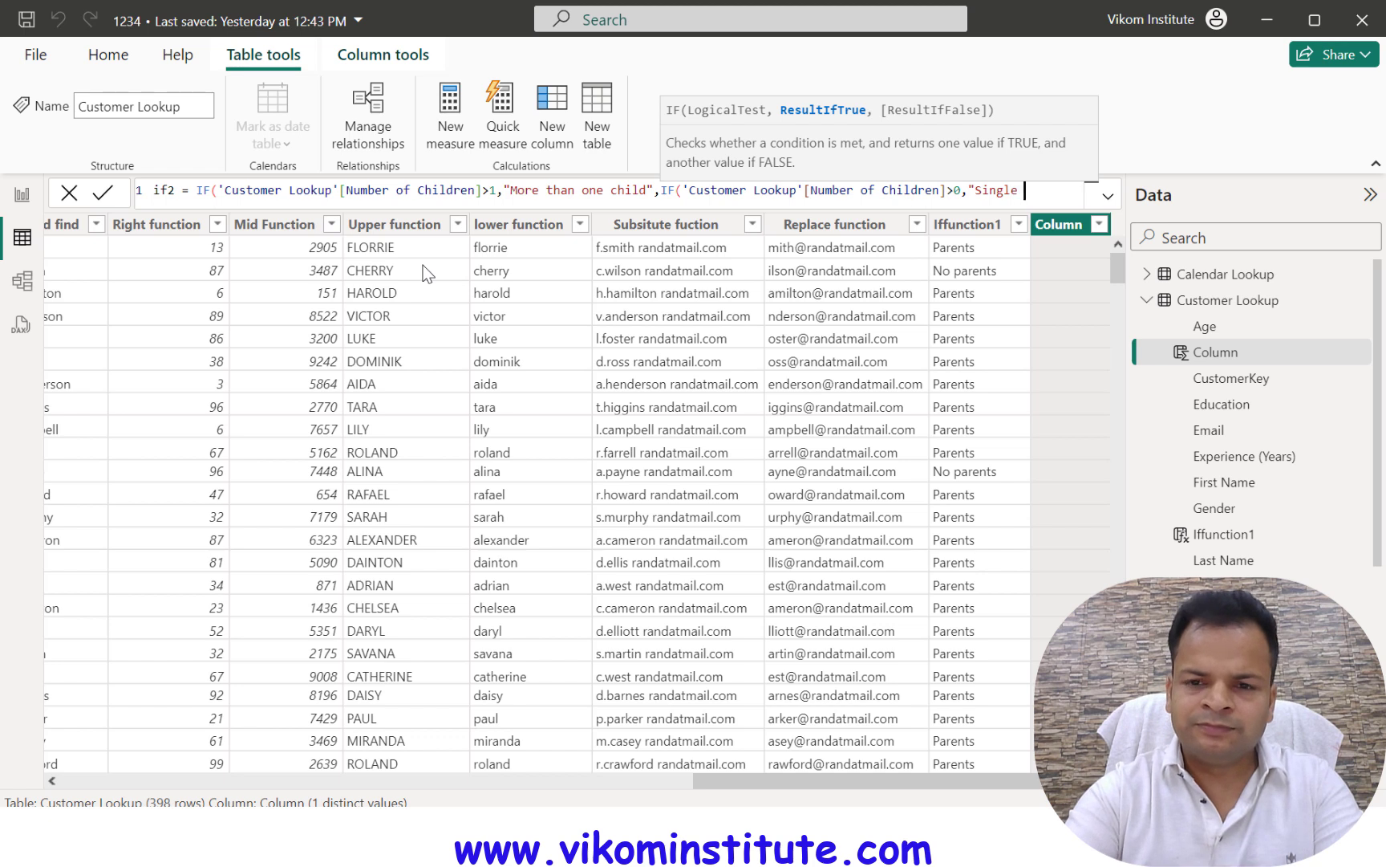
pyautogui.write('Chil')
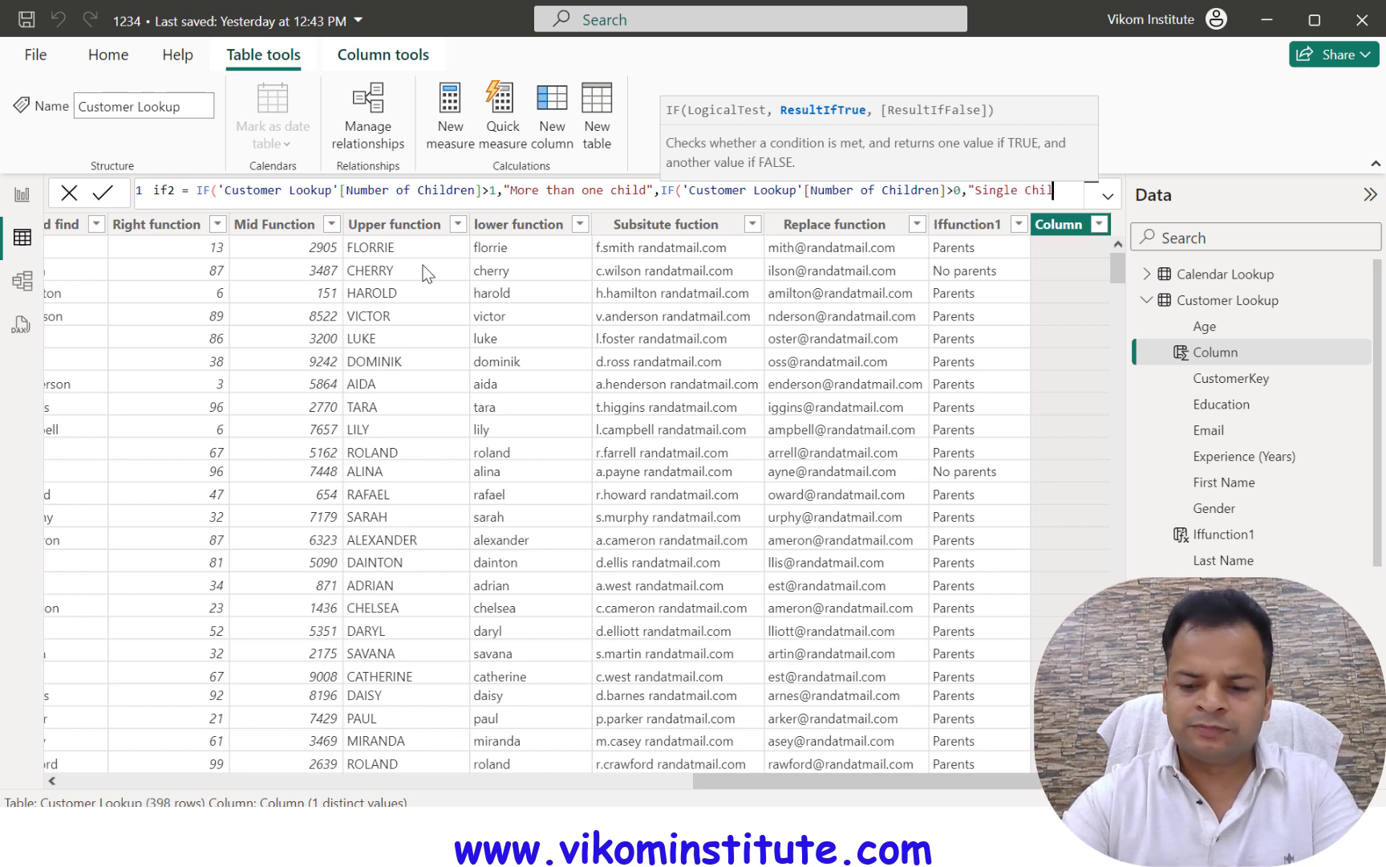
pyautogui.write('d"')
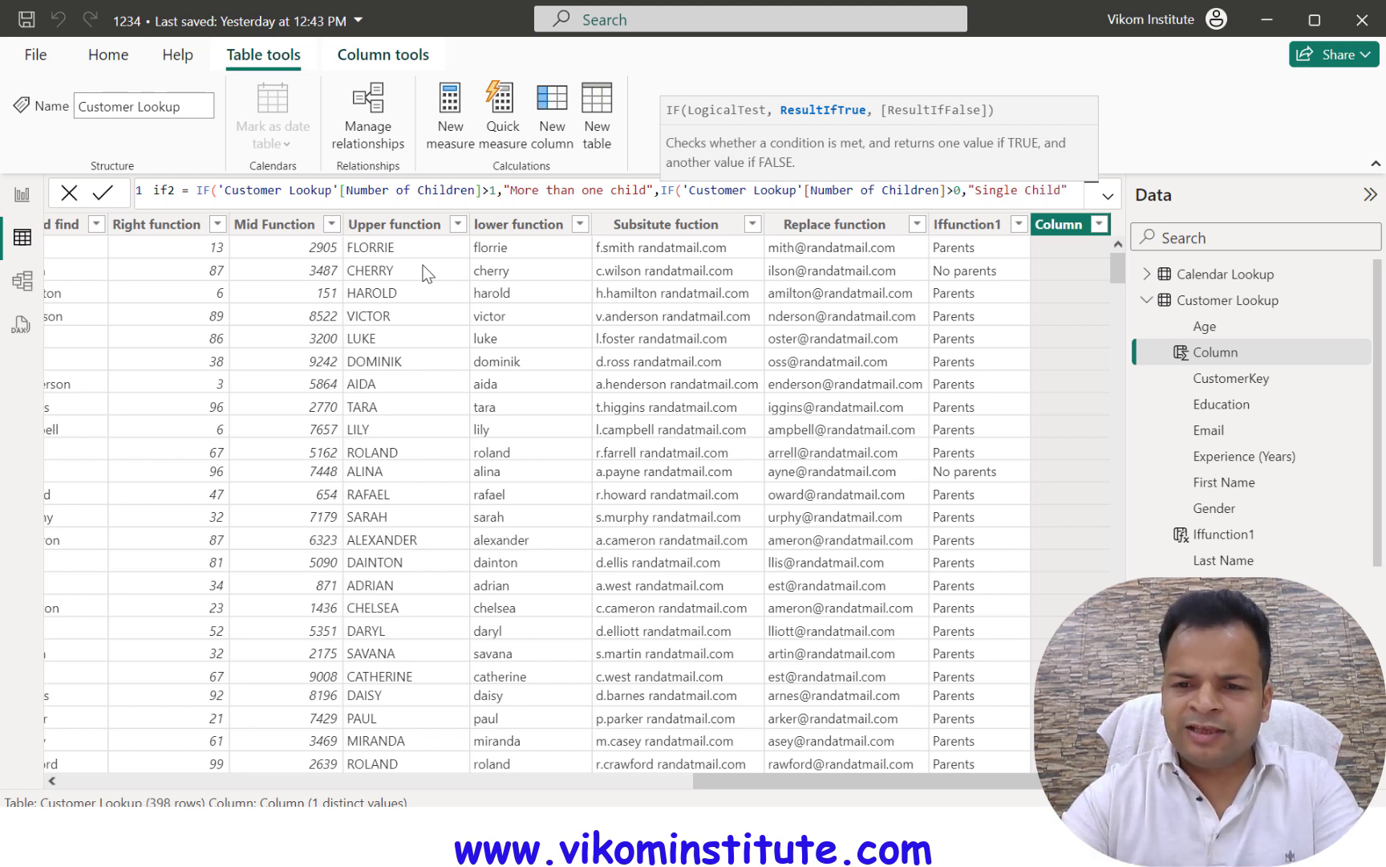
# - Complete the nested IF with "Non Parents" as the false result, close both functions and commit the formula
pyautogui.write(',')
pyautogui.write('"Non Par')
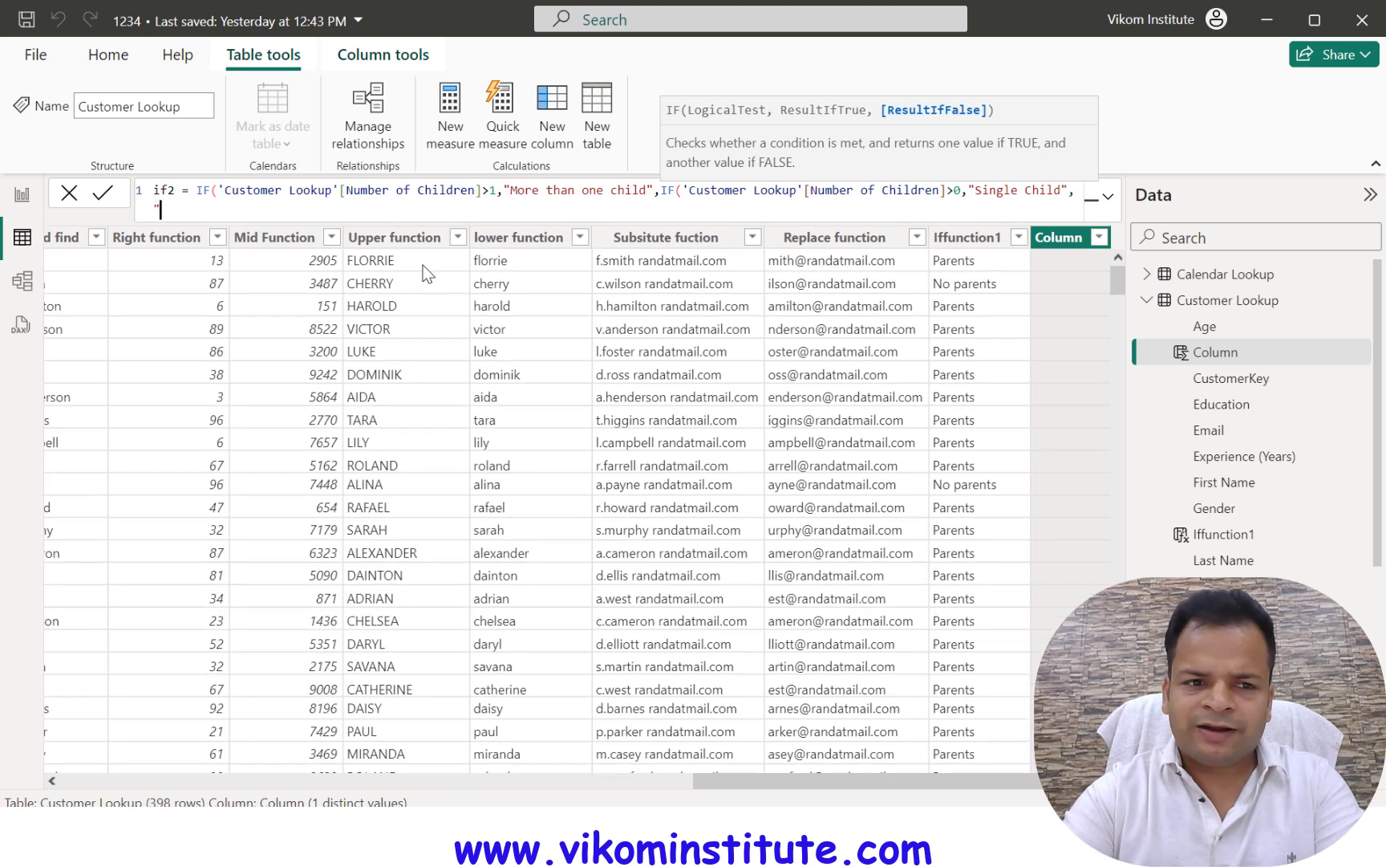
pyautogui.write('ents')
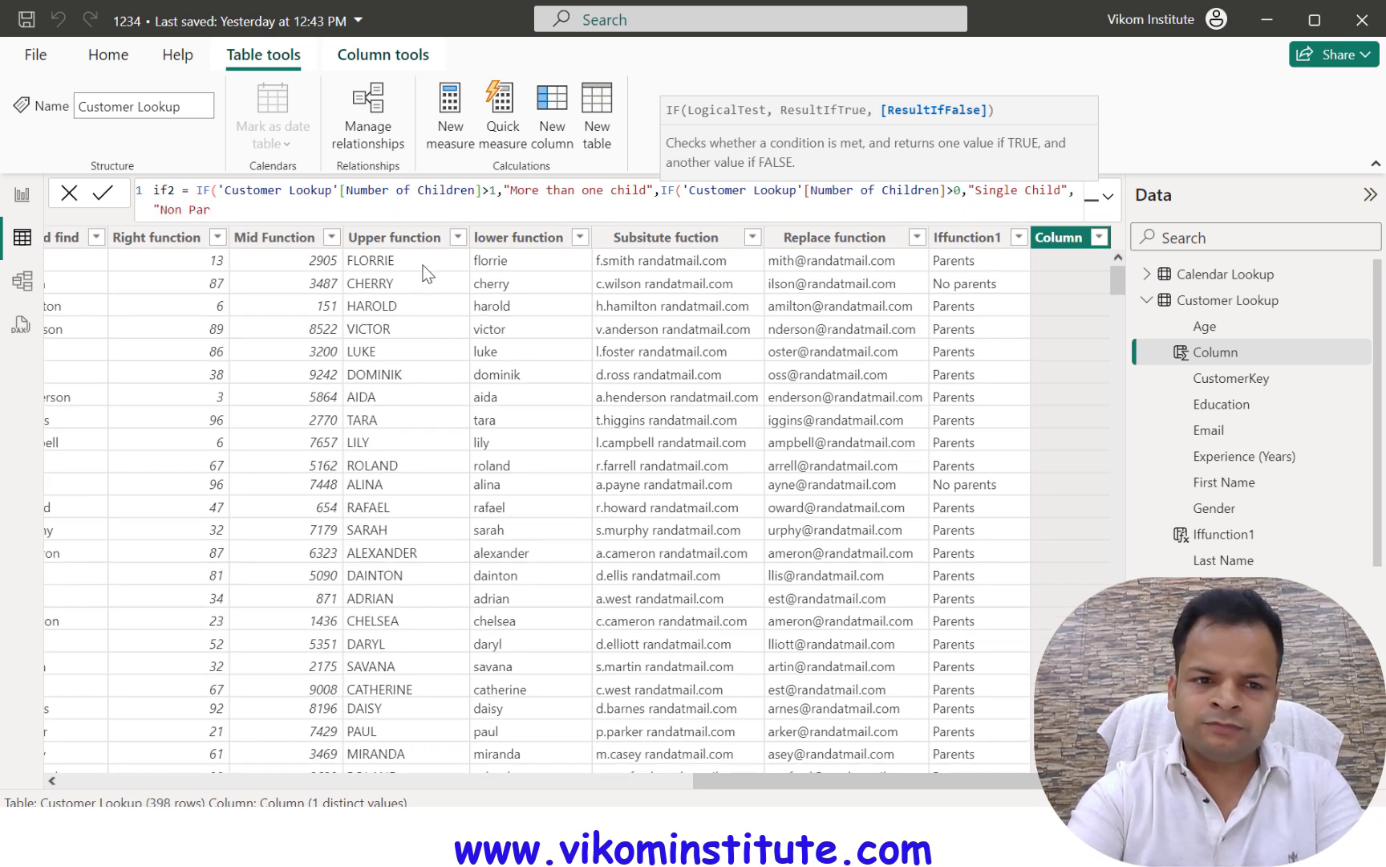
pyautogui.write('"')
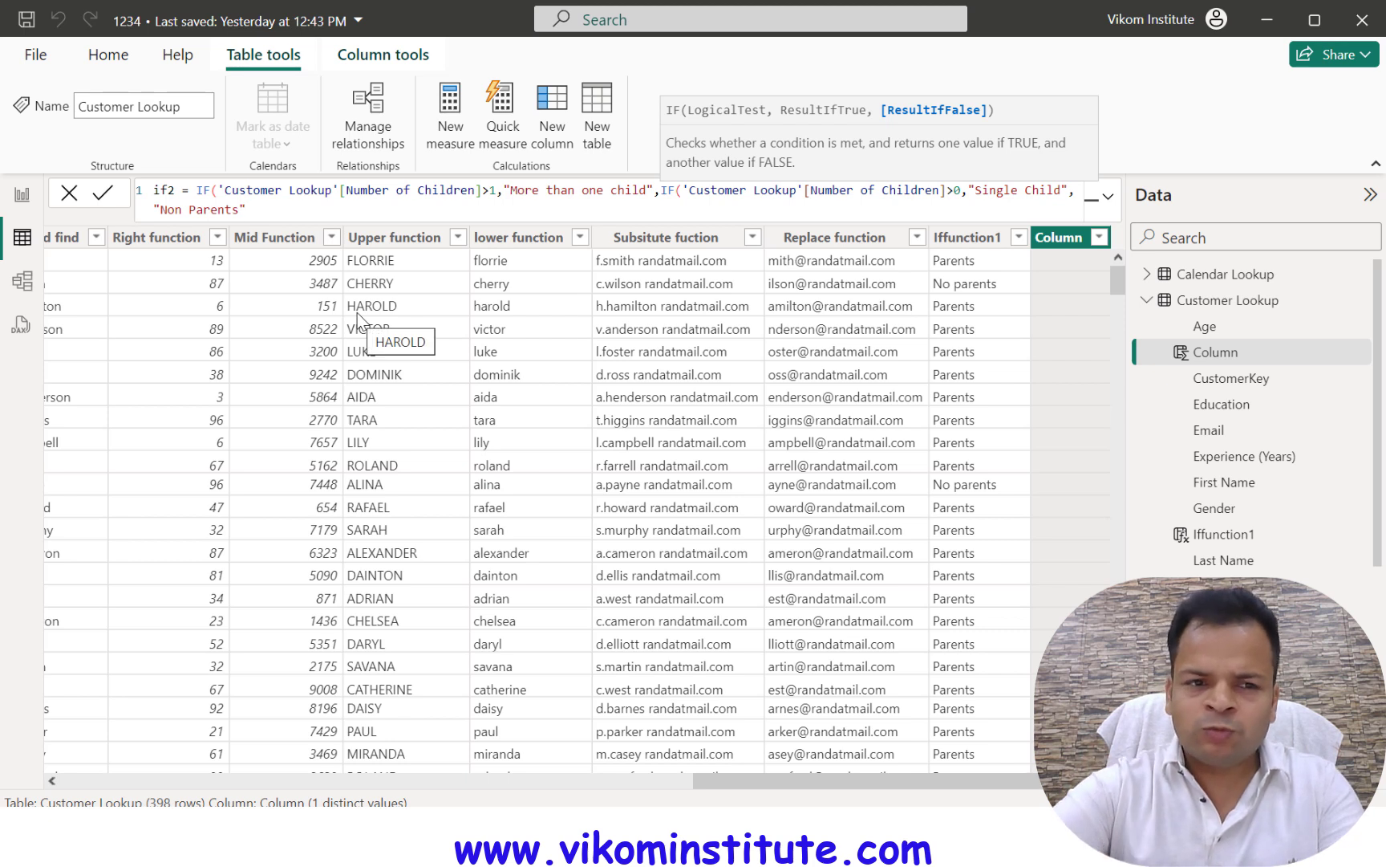
pyautogui.write('))')
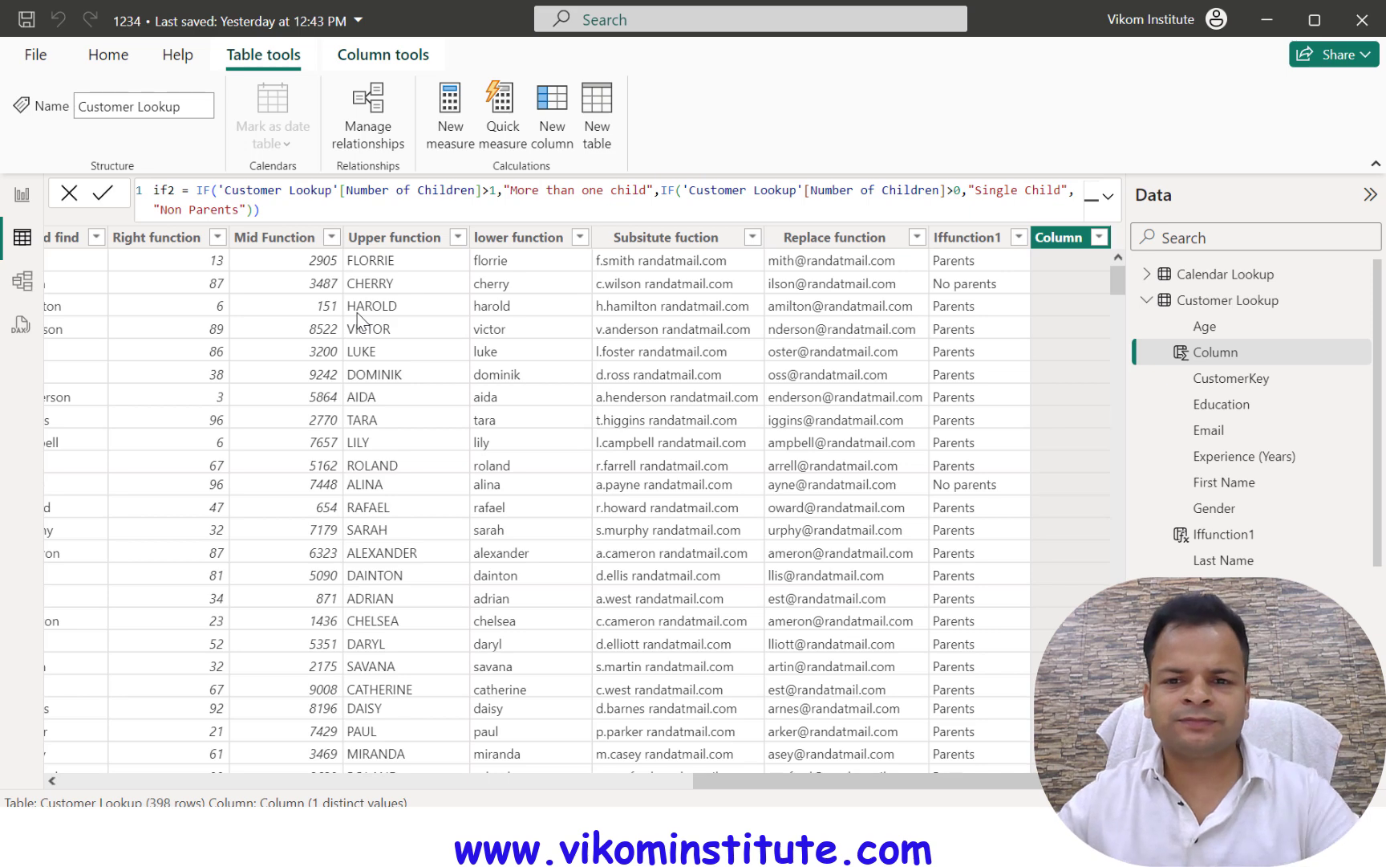
pyautogui.press('Return')
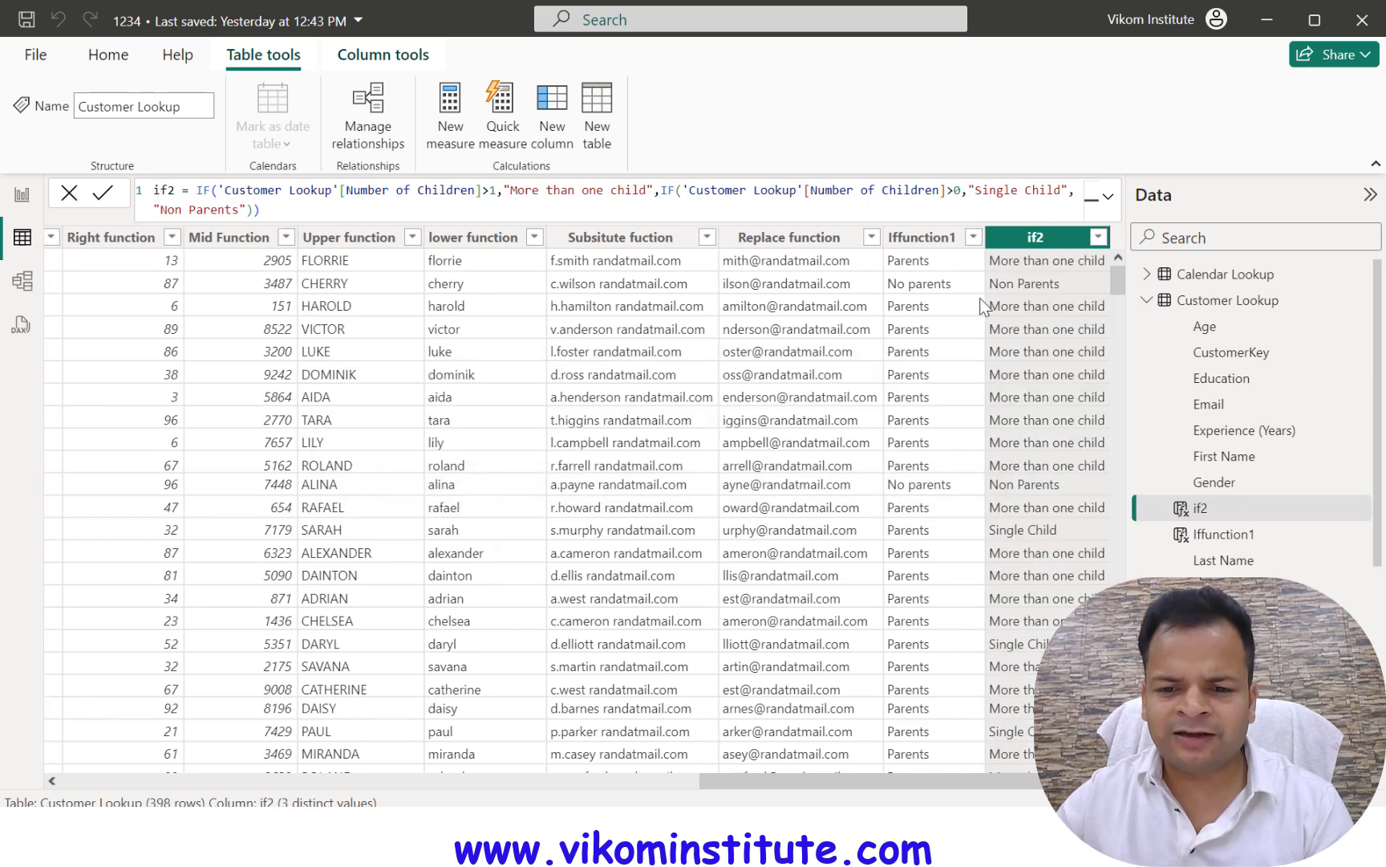
# - Filter the Number of Children column to show only rows with the value 1
pyautogui.moveTo(882, 780); pyautogui.dragTo(787, 776)
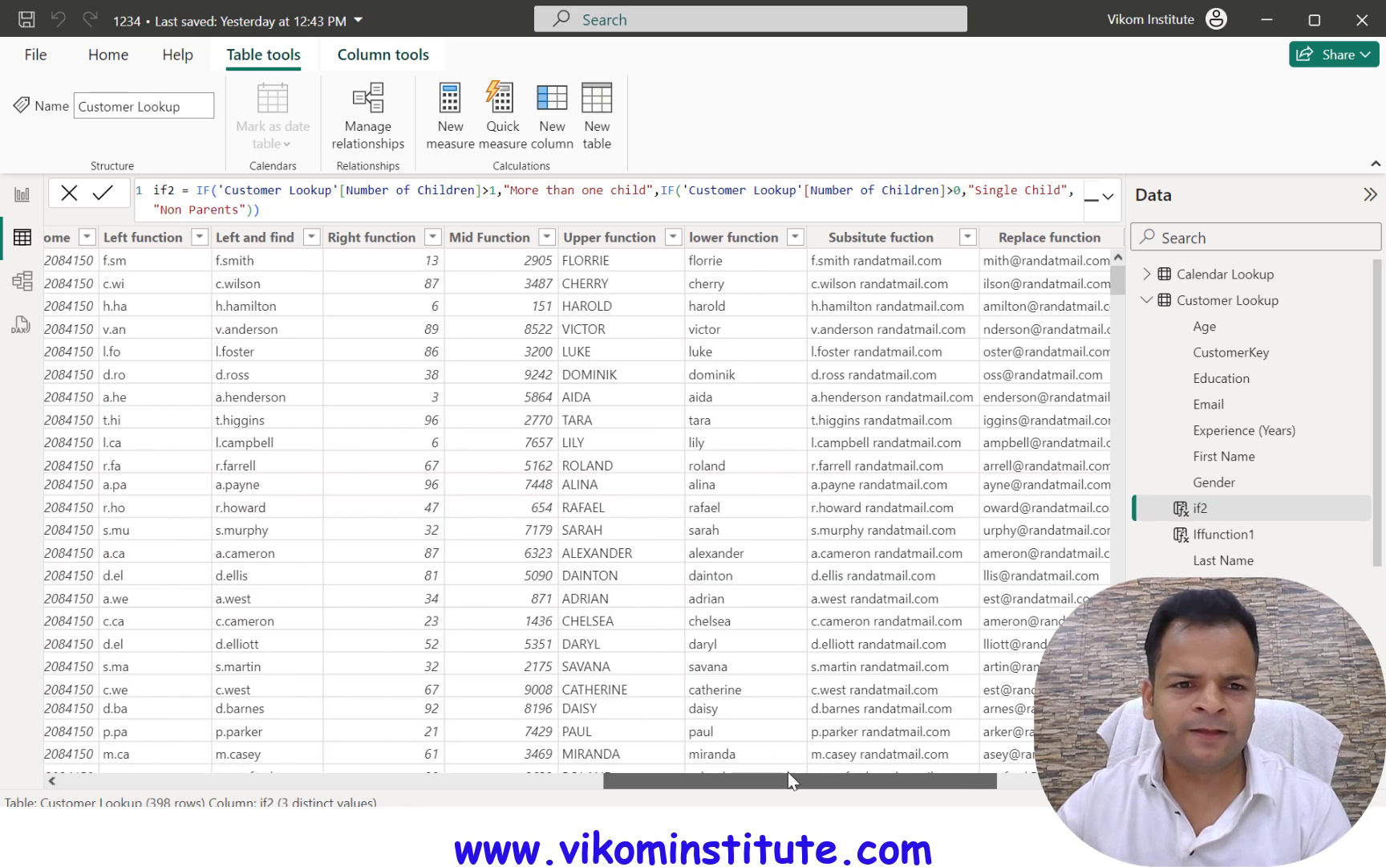
pyautogui.click(728, 769)
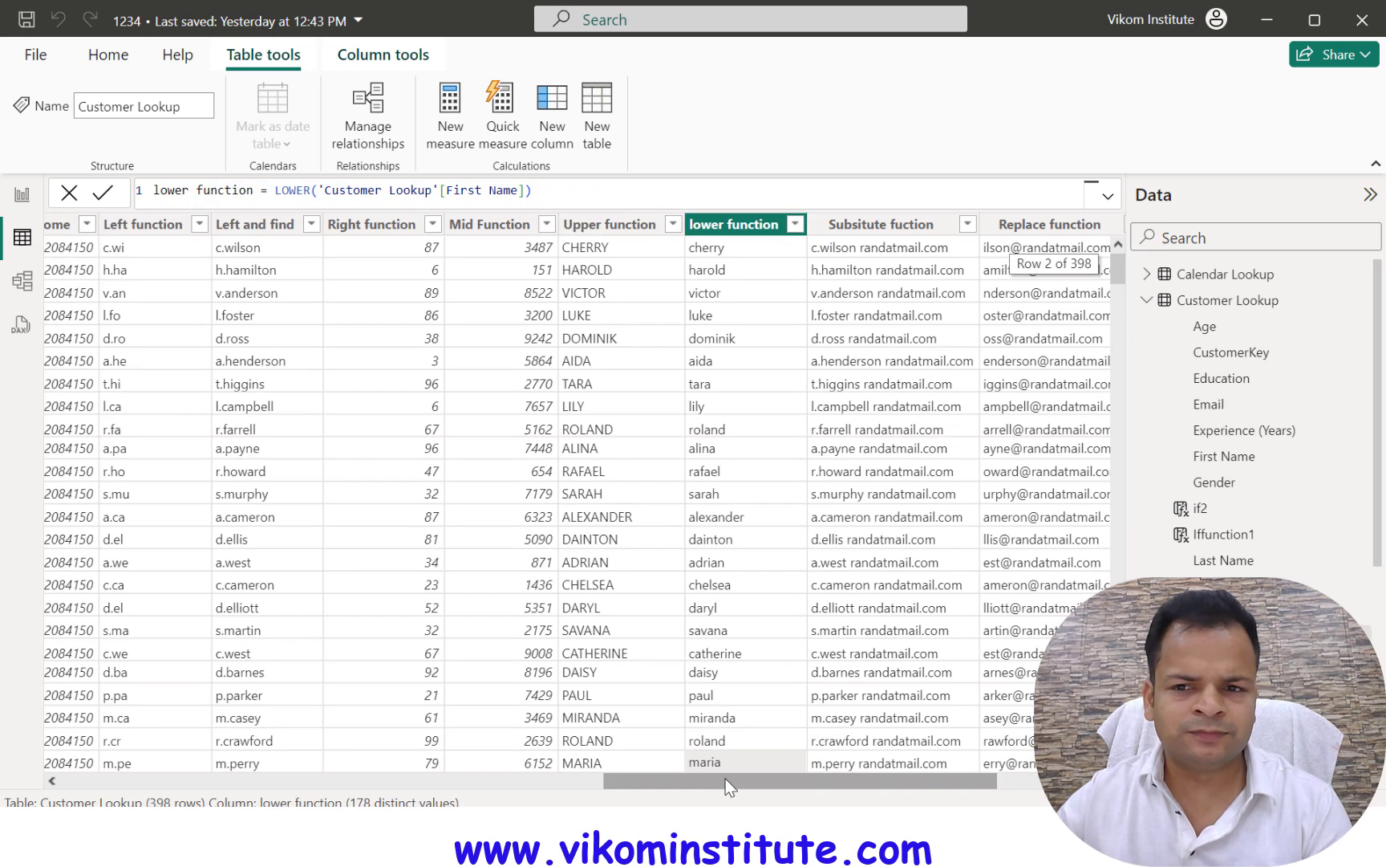
pyautogui.moveTo(755, 784); pyautogui.dragTo(488, 788)
pyautogui.click(529, 224)
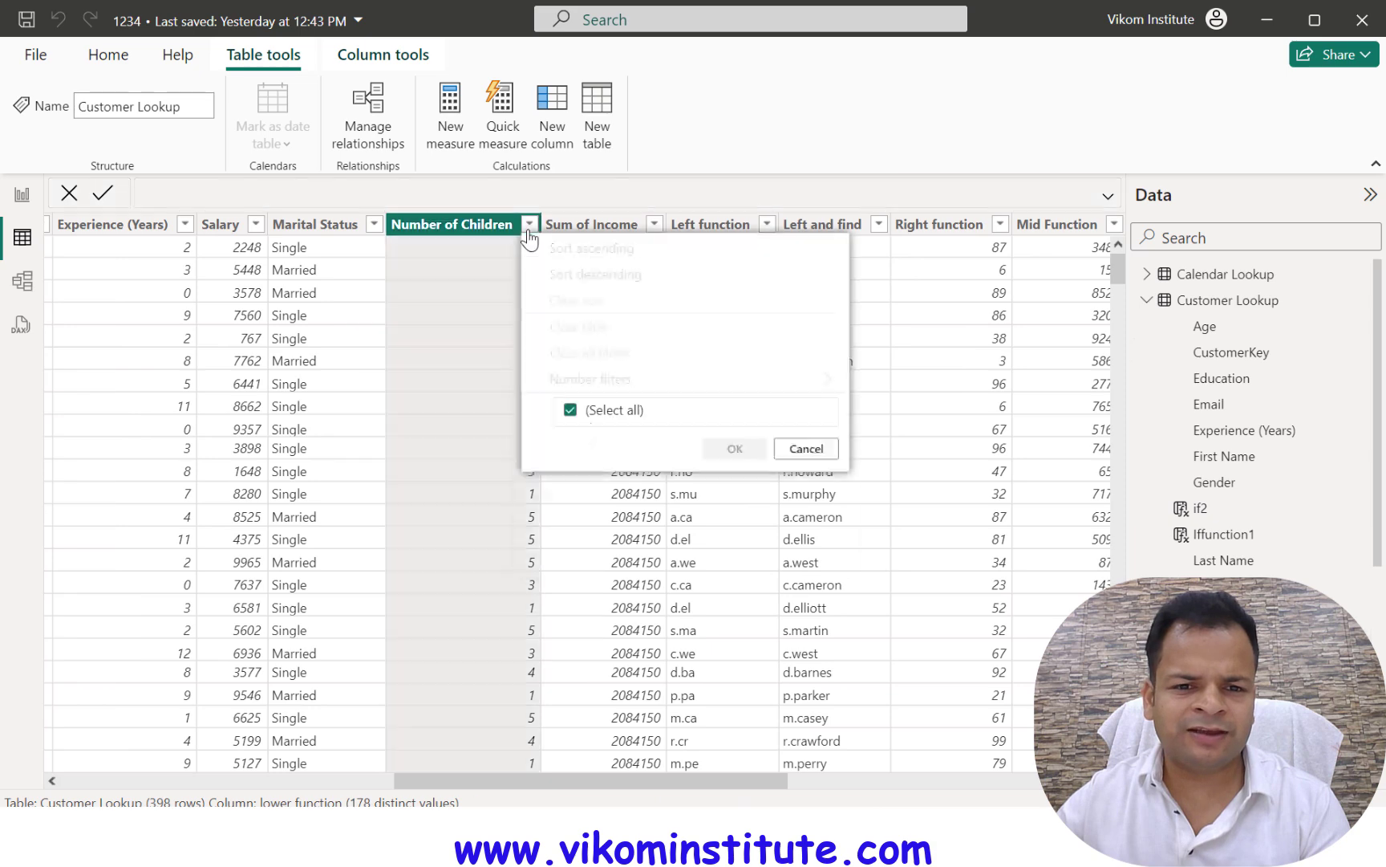
pyautogui.click(571, 409)
pyautogui.click(571, 443)
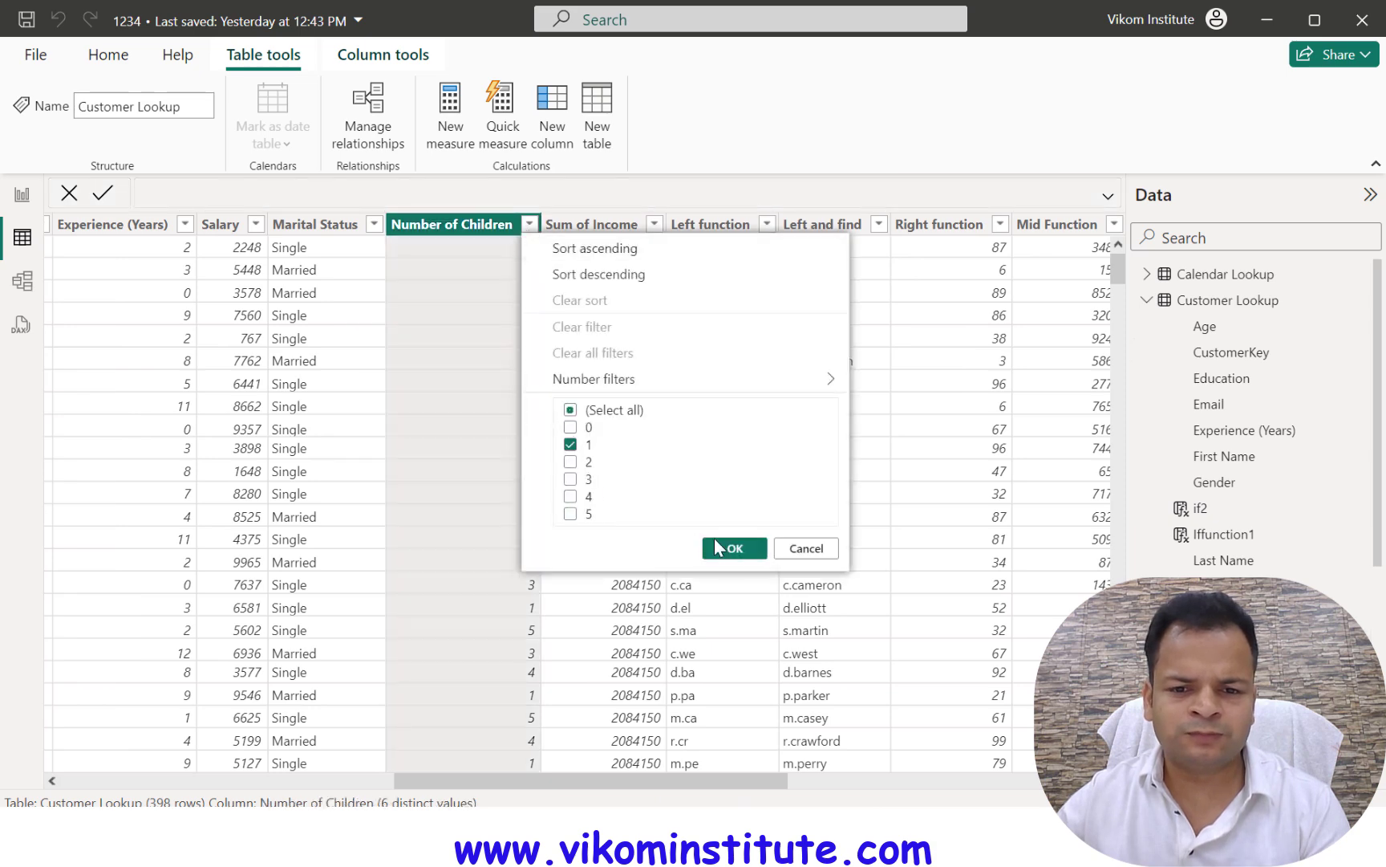
pyautogui.click(735, 548)
pyautogui.moveTo(717, 778); pyautogui.dragTo(751, 778)
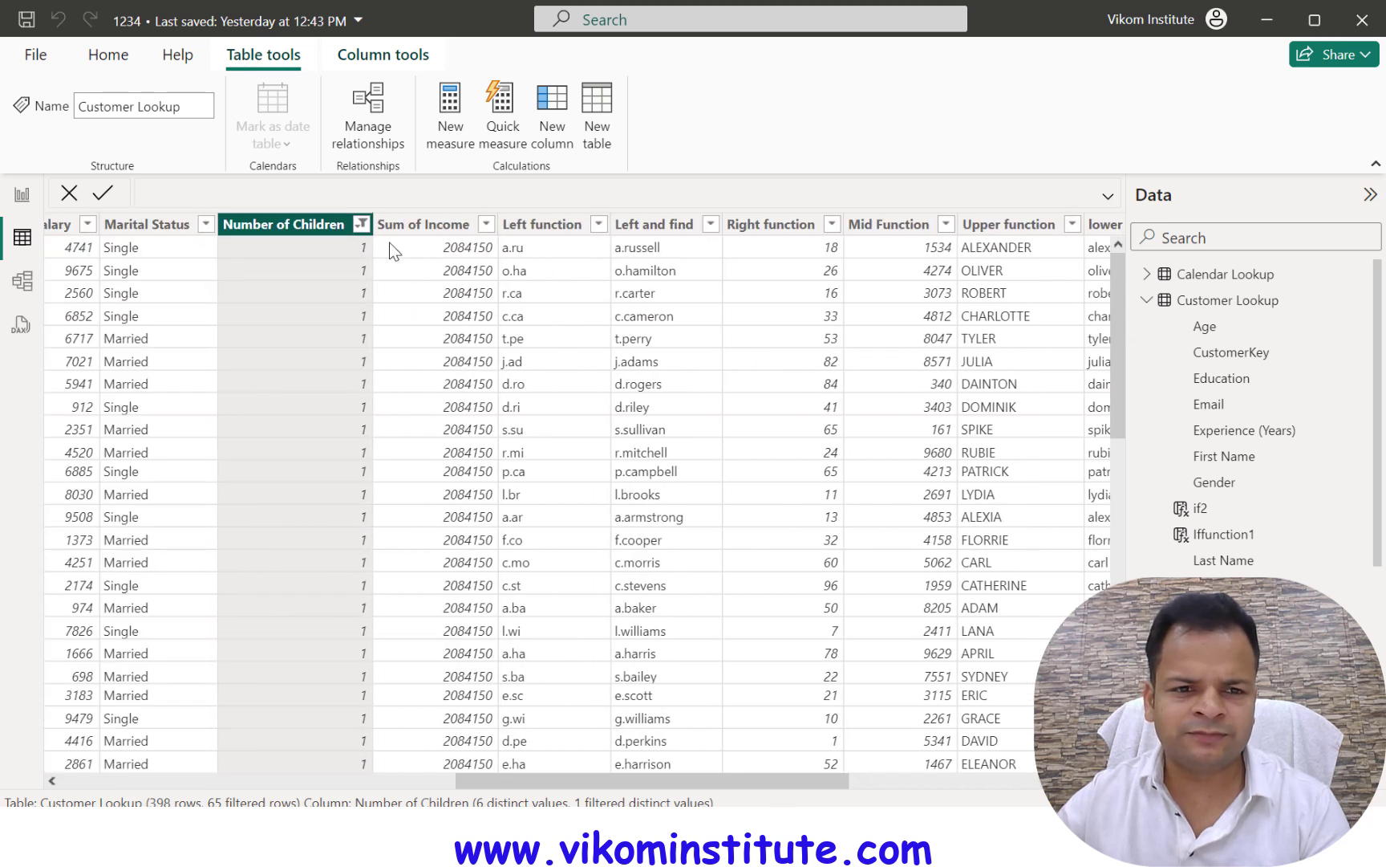
# - Filter Number of Children to the values 2, 3, 4 and 5 and check the if2 results for those rows
pyautogui.click(362, 225)
pyautogui.click(406, 413)
pyautogui.click(406, 412)
pyautogui.click(402, 427)
pyautogui.click(402, 444)
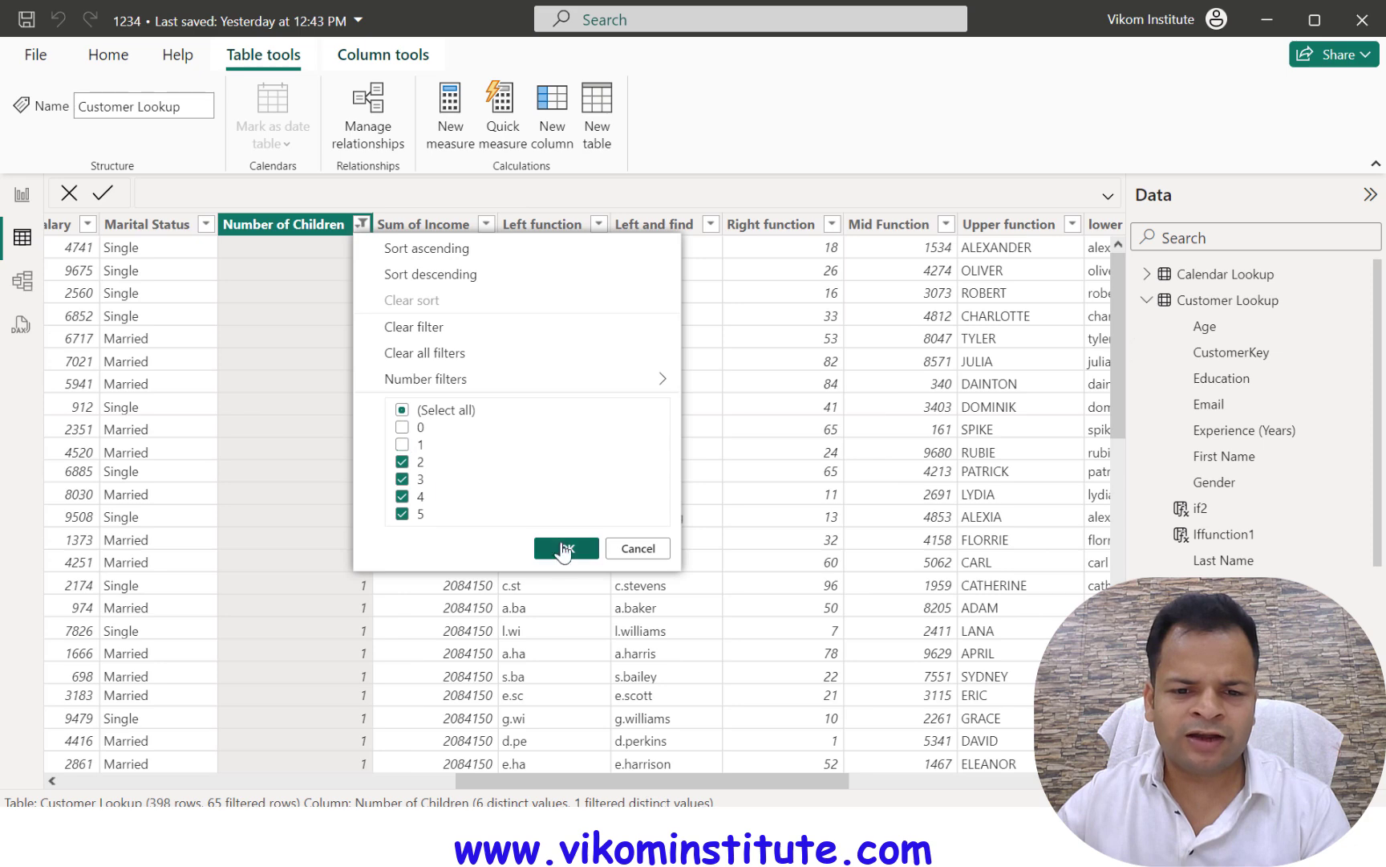
pyautogui.click(567, 548)
pyautogui.moveTo(706, 780); pyautogui.dragTo(1026, 775)
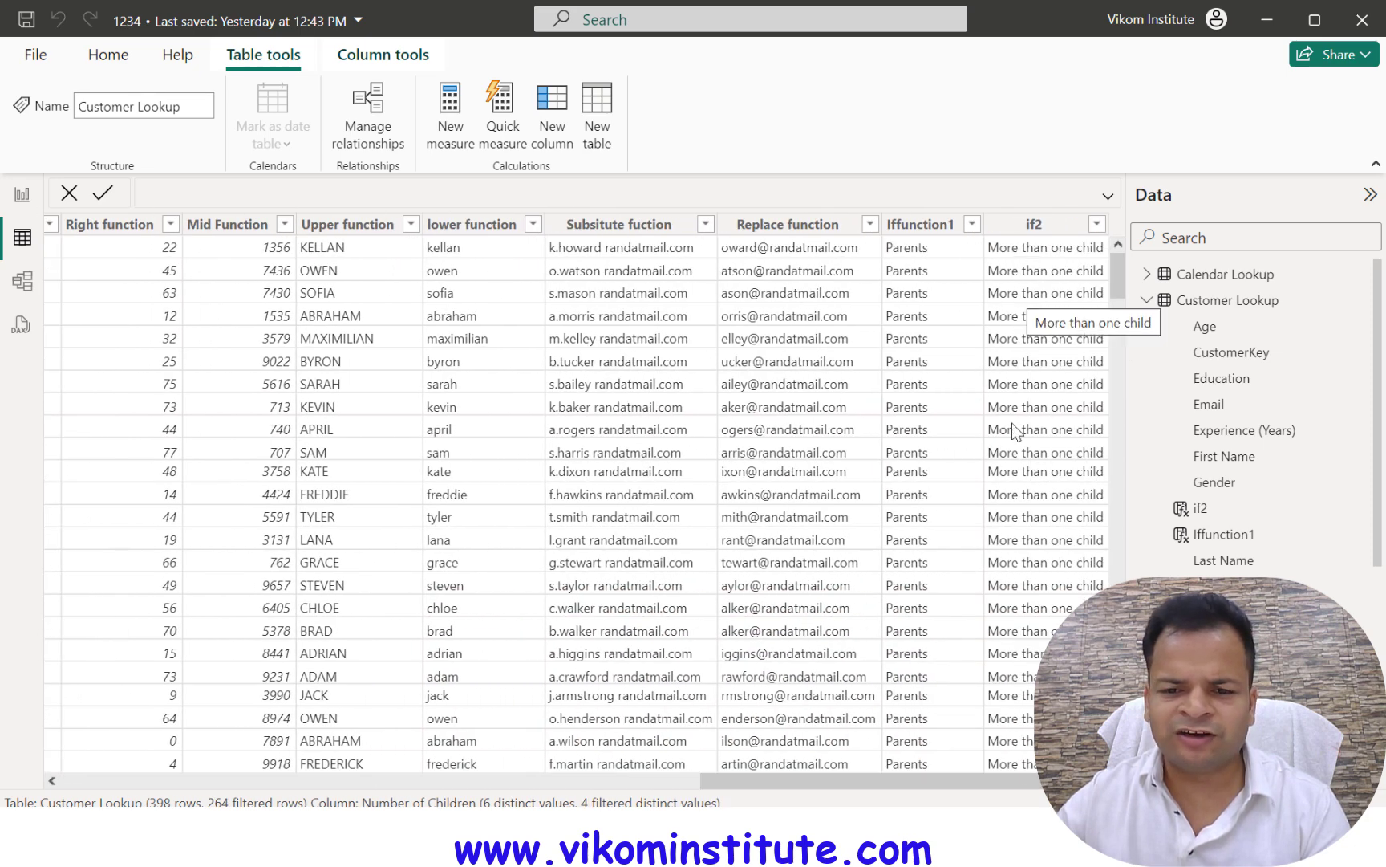
pyautogui.moveTo(857, 773); pyautogui.dragTo(588, 730)
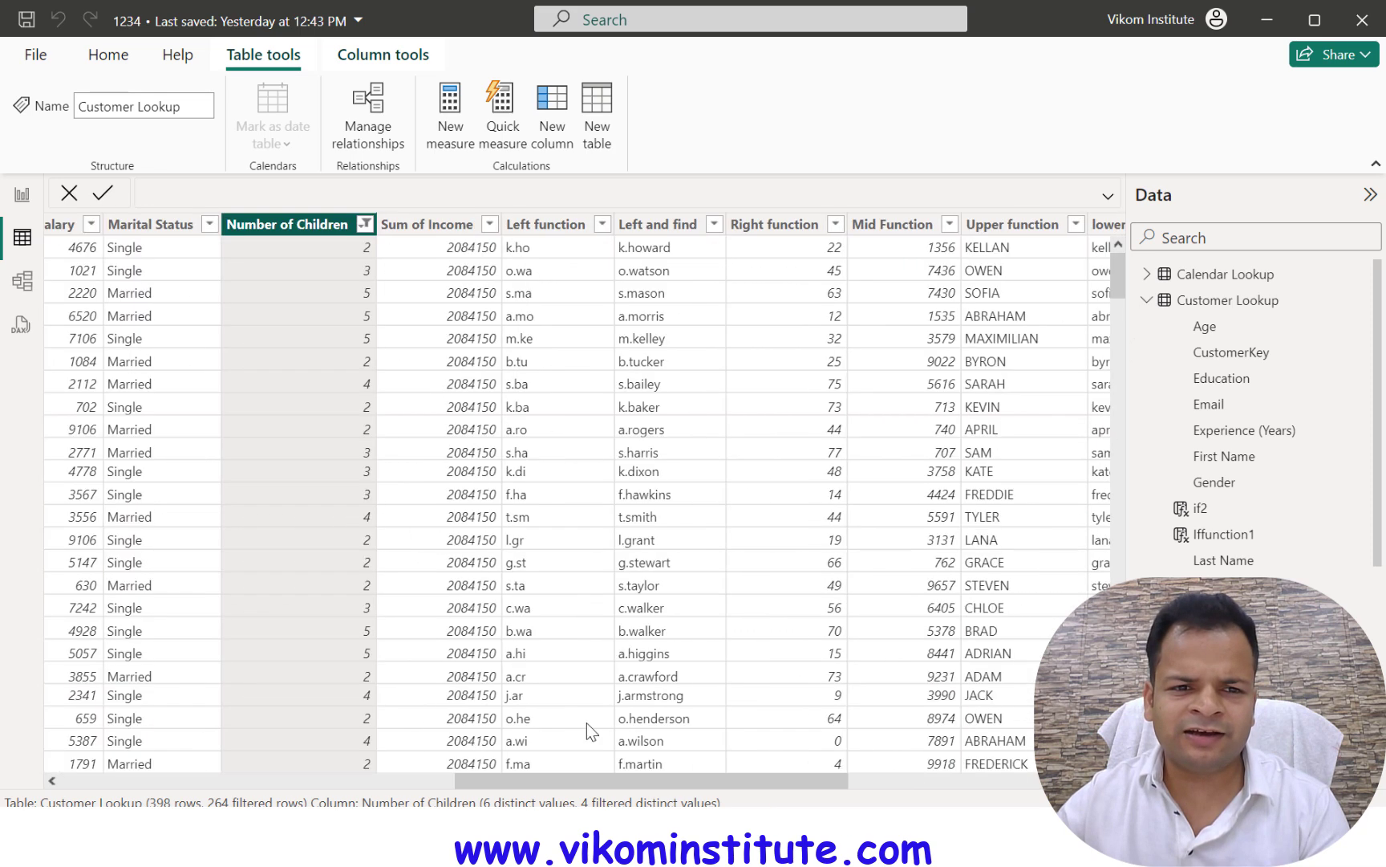
# - Restore all values in the Number of Children filter so that every row is included
pyautogui.click(365, 224)
pyautogui.click(406, 410)
pyautogui.click(406, 410)
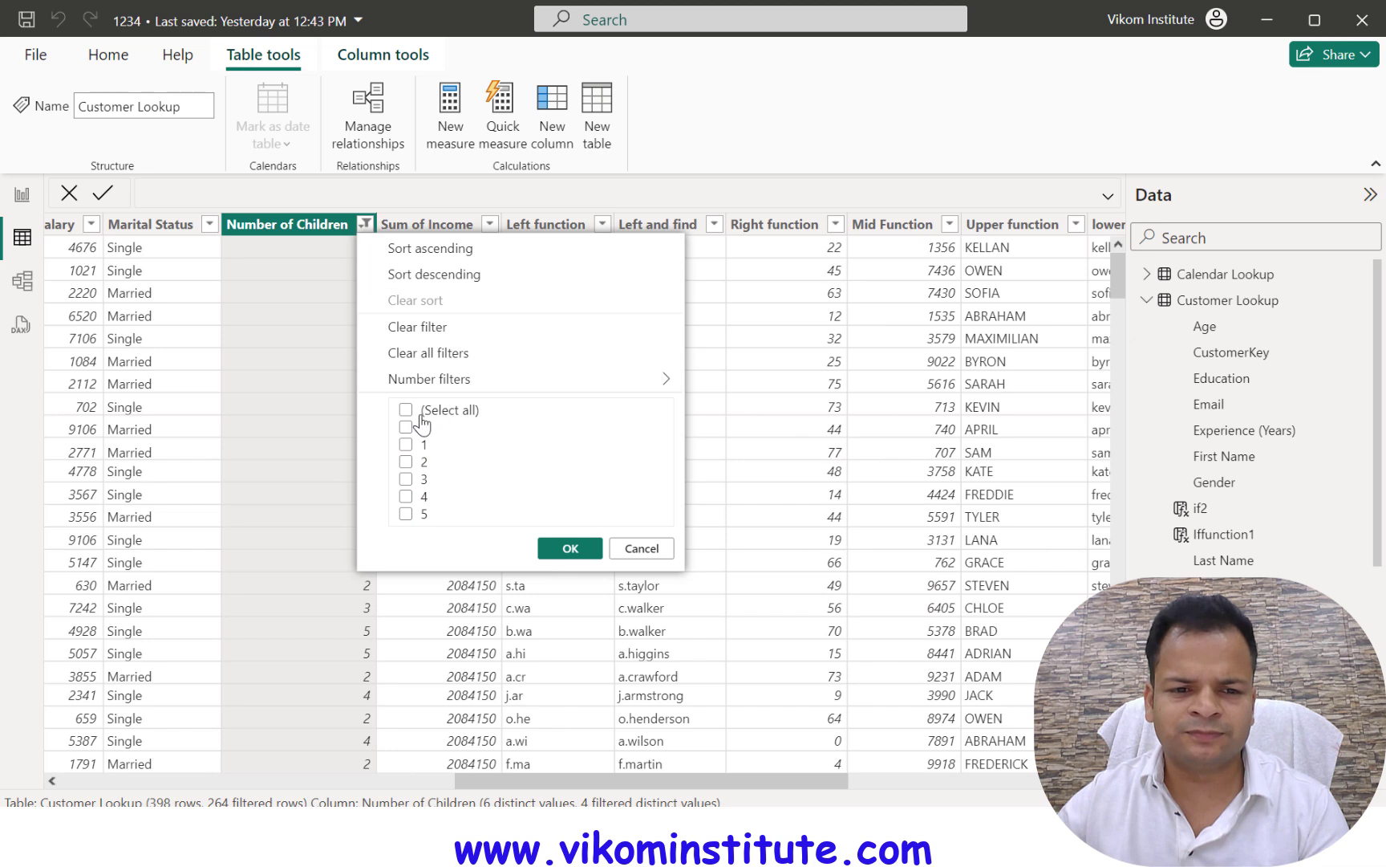
pyautogui.click(406, 410)
pyautogui.click(561, 546)
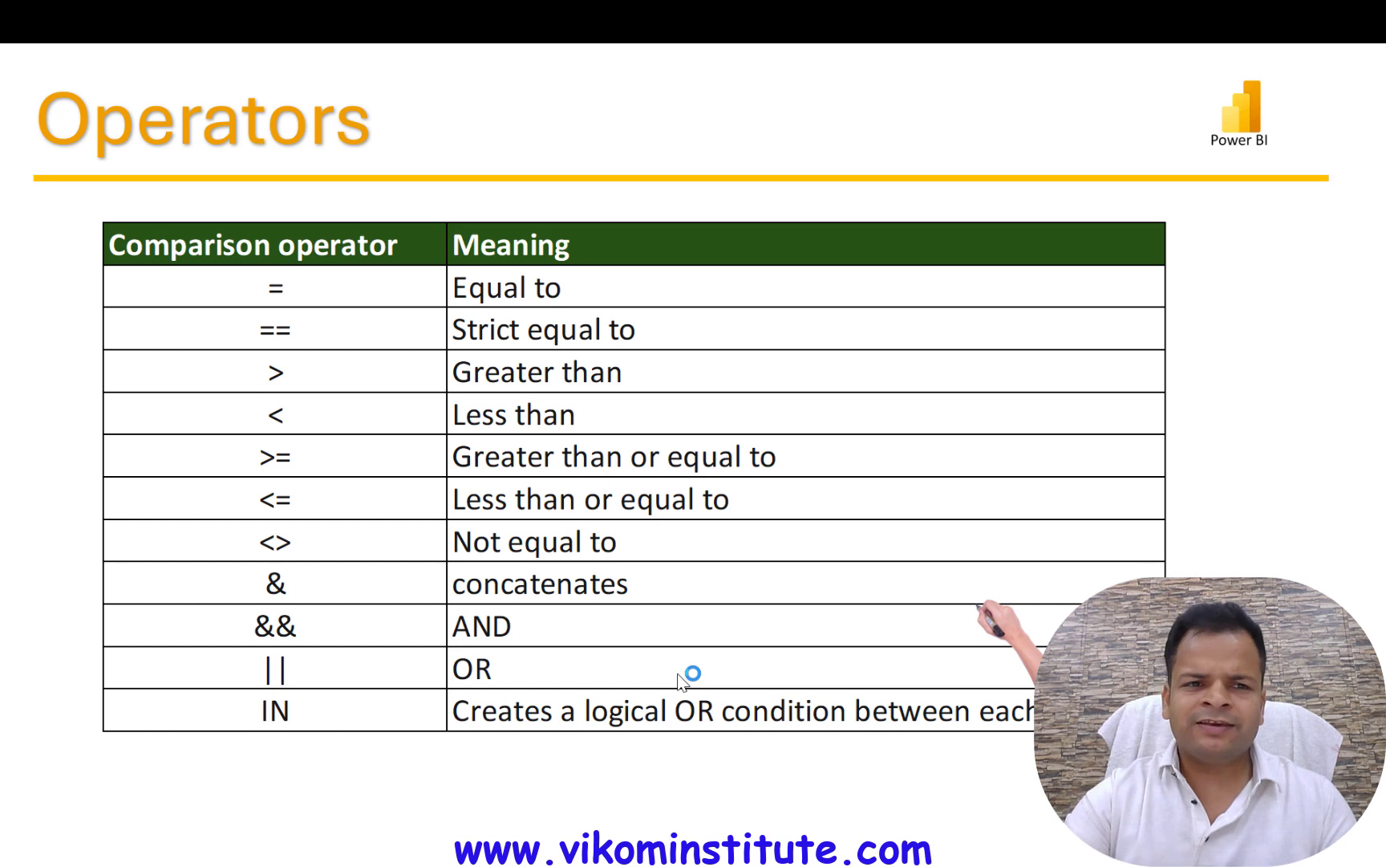
pyautogui.press('Right')
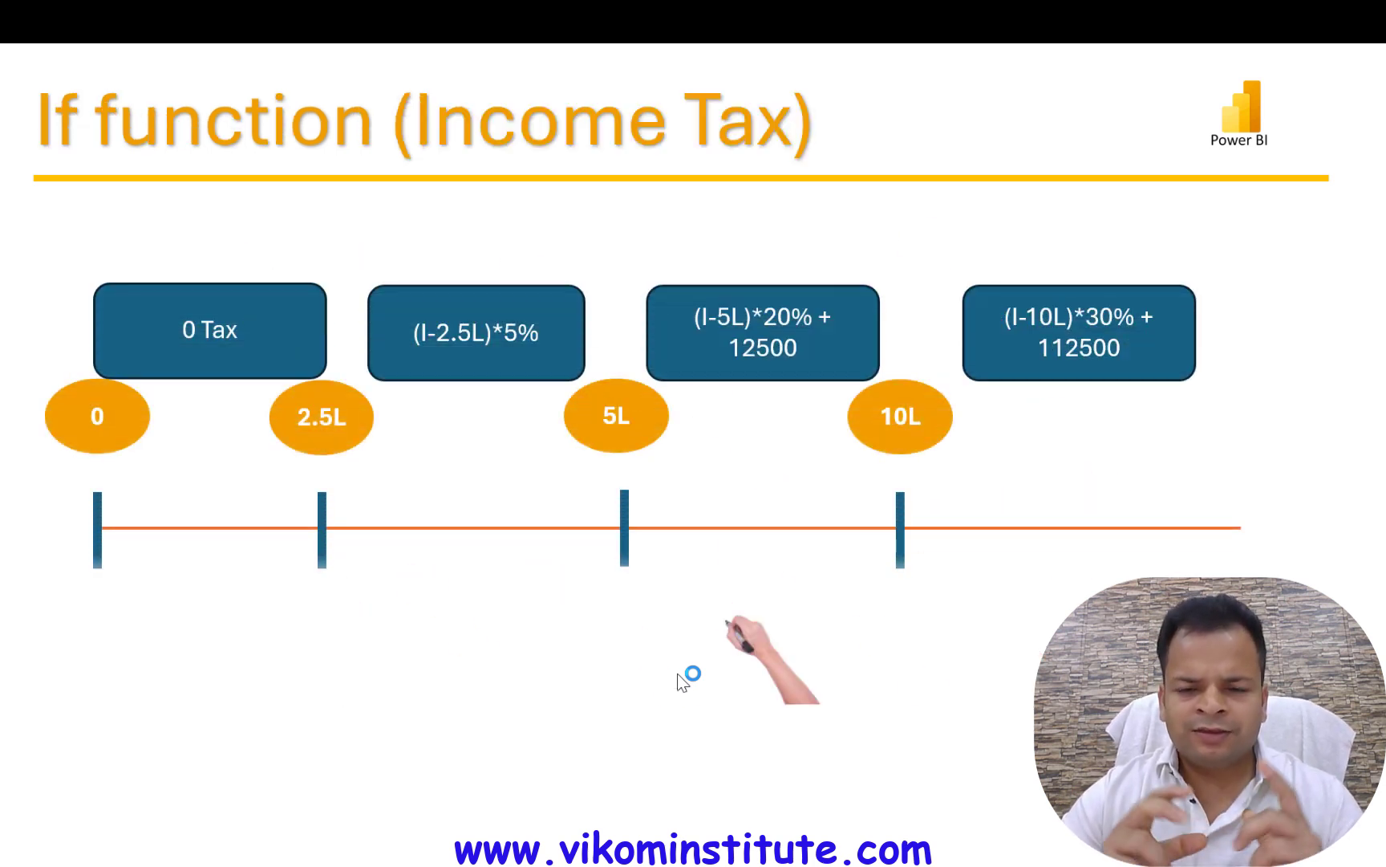
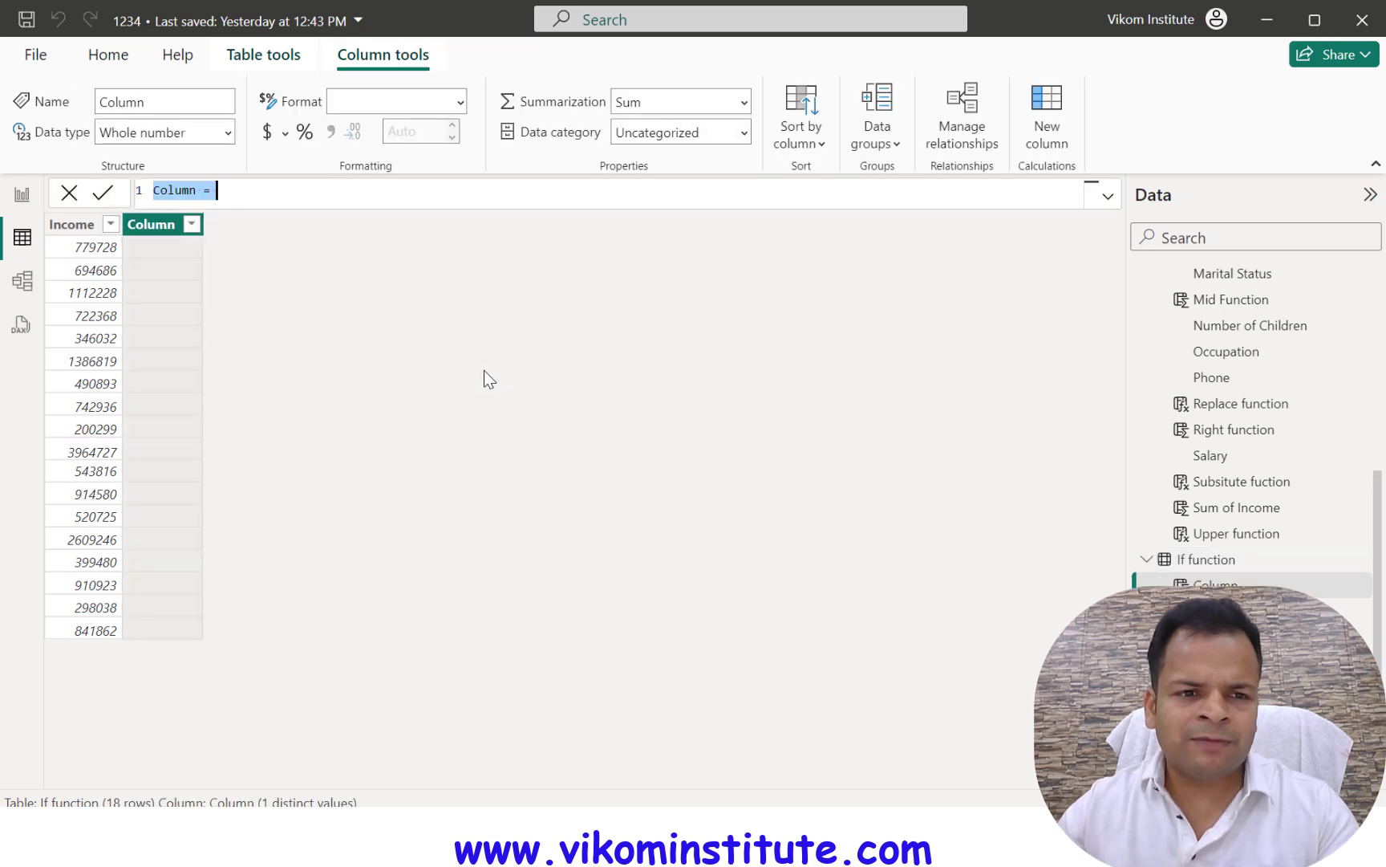
# - Name the new column Income Tax and start an IF with the logical test 'If function'[Income]>1000000
pyautogui.write('Income Tax')
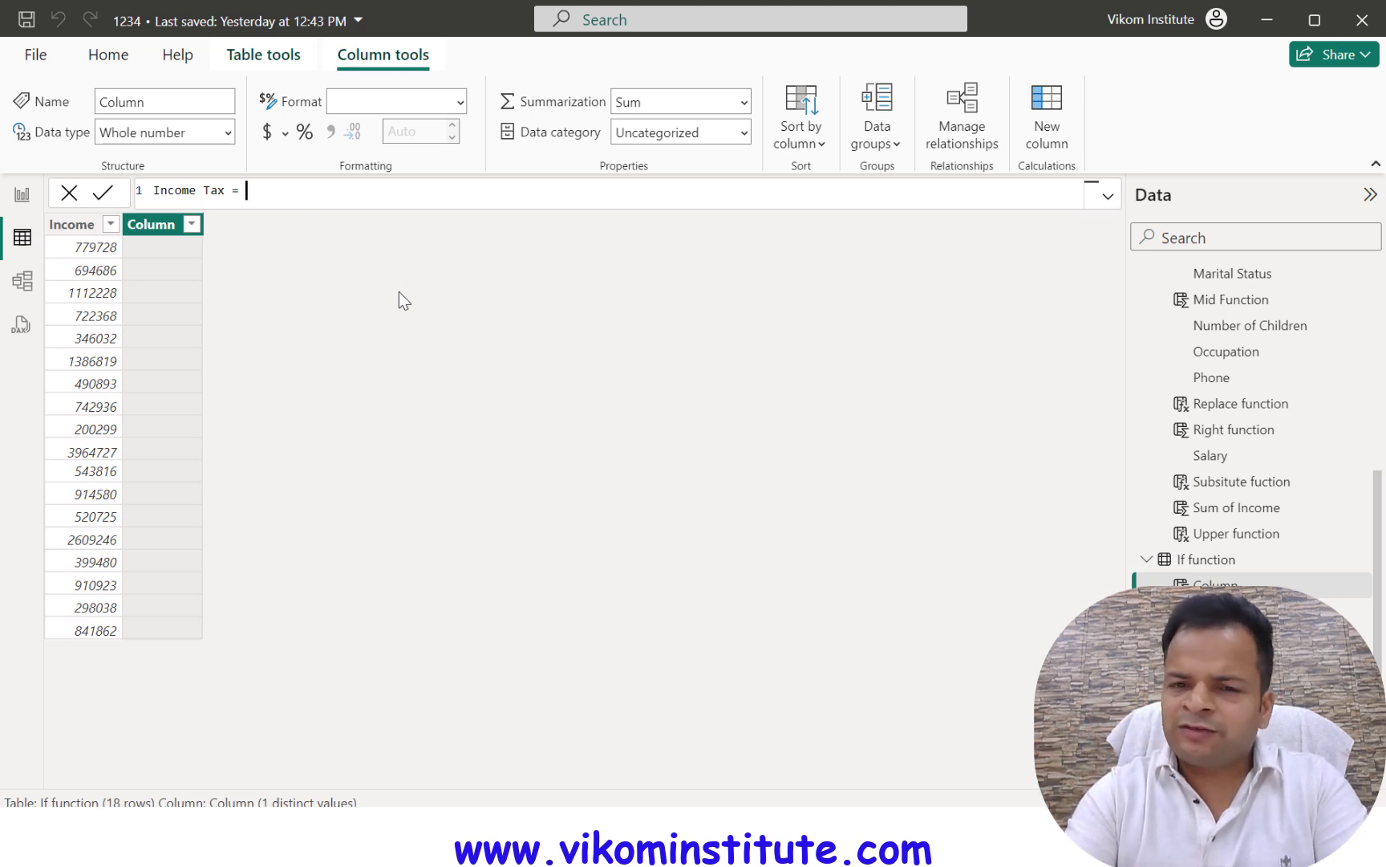
pyautogui.write('if')
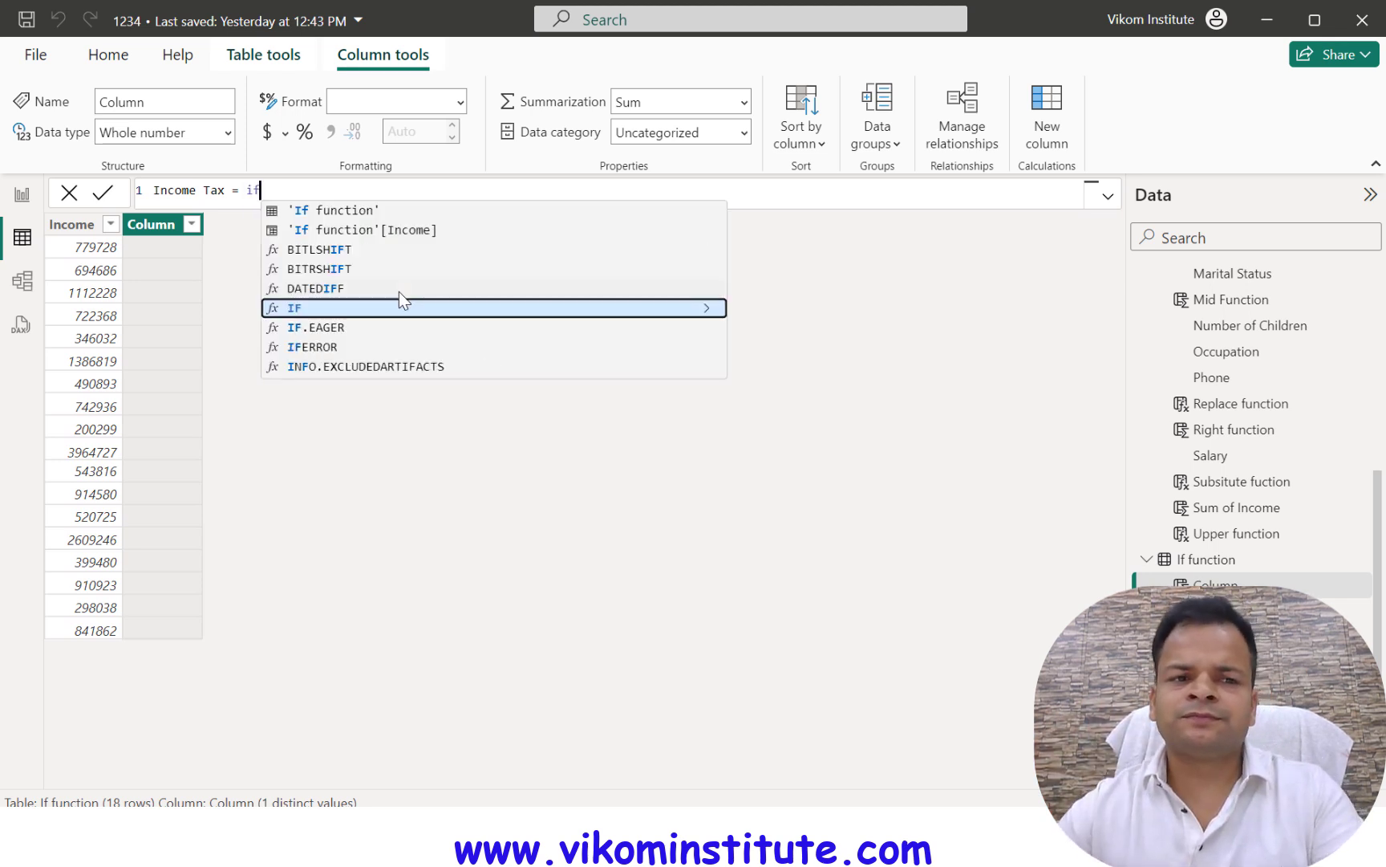
pyautogui.press('Tab')
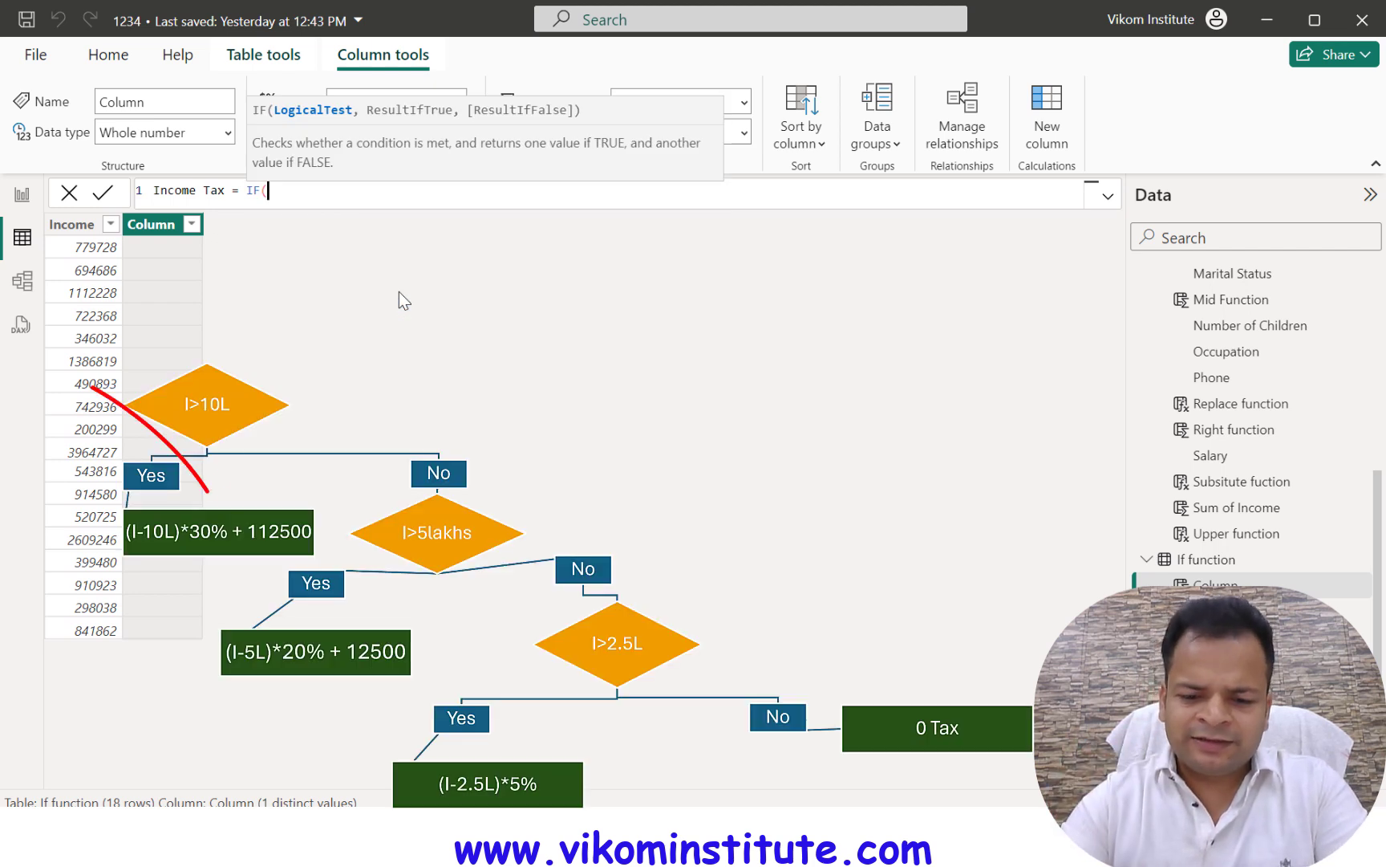
pyautogui.write('Income')
pyautogui.press('Tab')
pyautogui.write('>1')
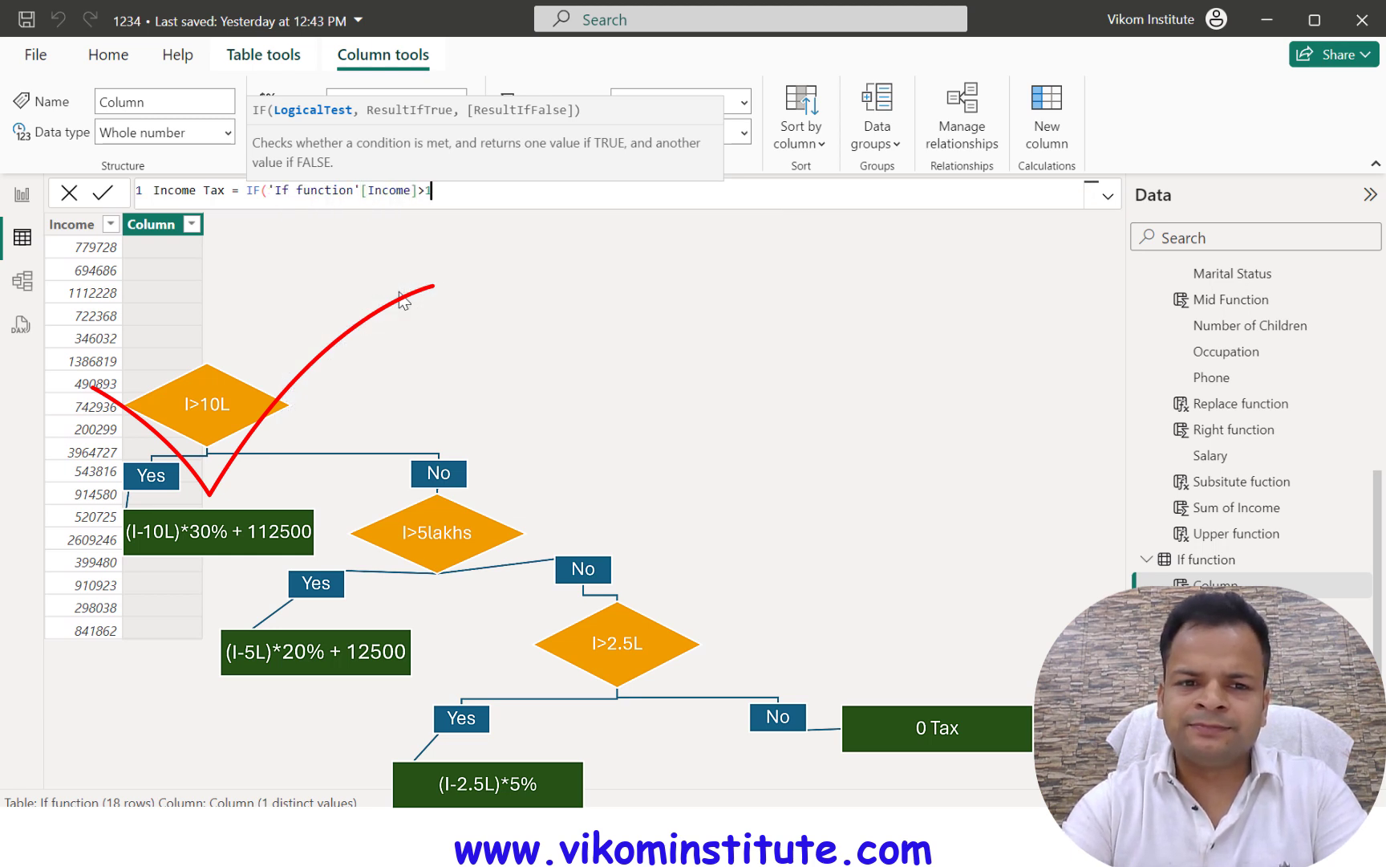
pyautogui.write('000000')
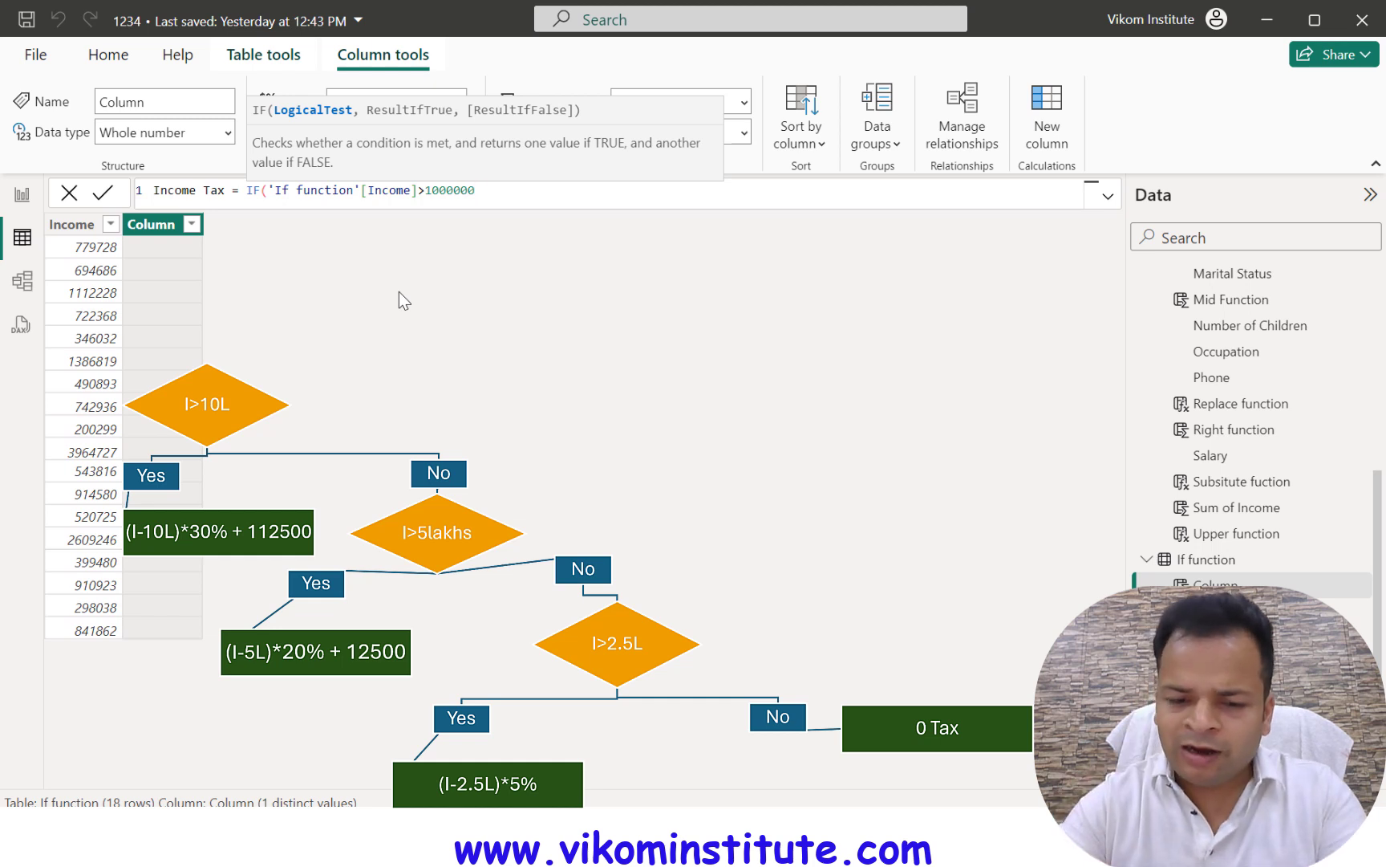
pyautogui.write(',')
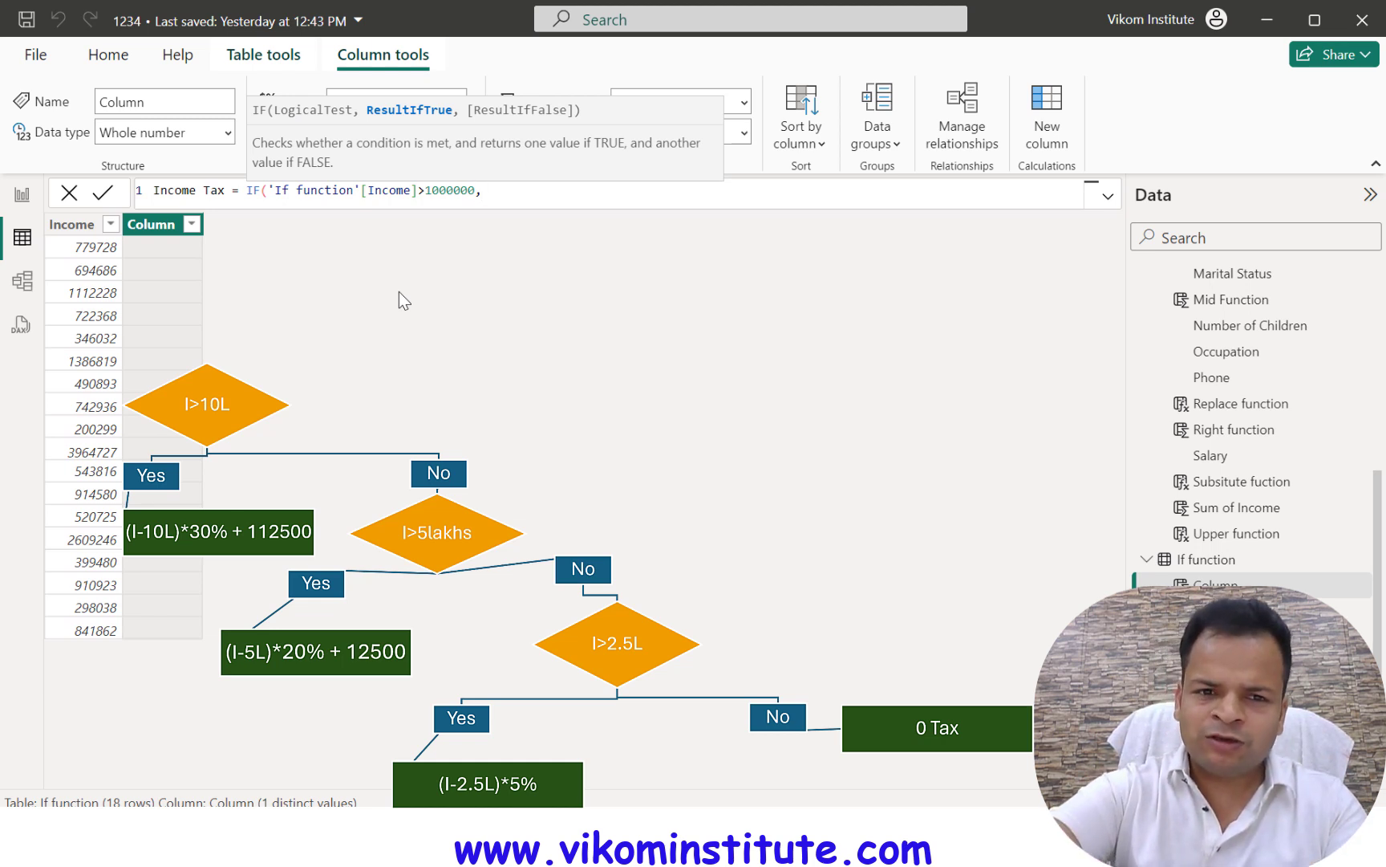
# - Enter ('If function'[Income]-1000000)*30% as the true result of the IF
pyautogui.write('(')
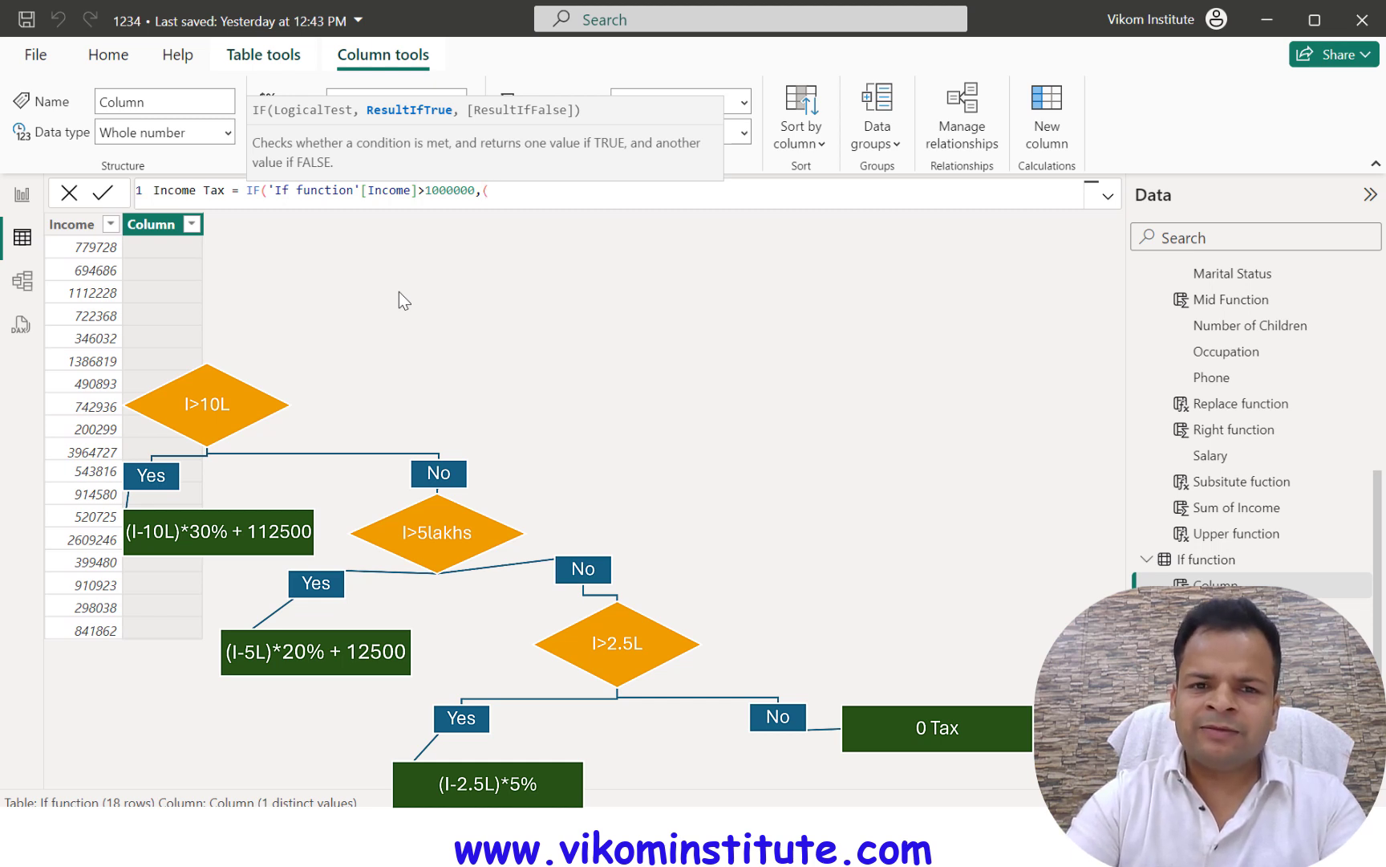
pyautogui.write('income')
pyautogui.press('Tab')
pyautogui.write('-')
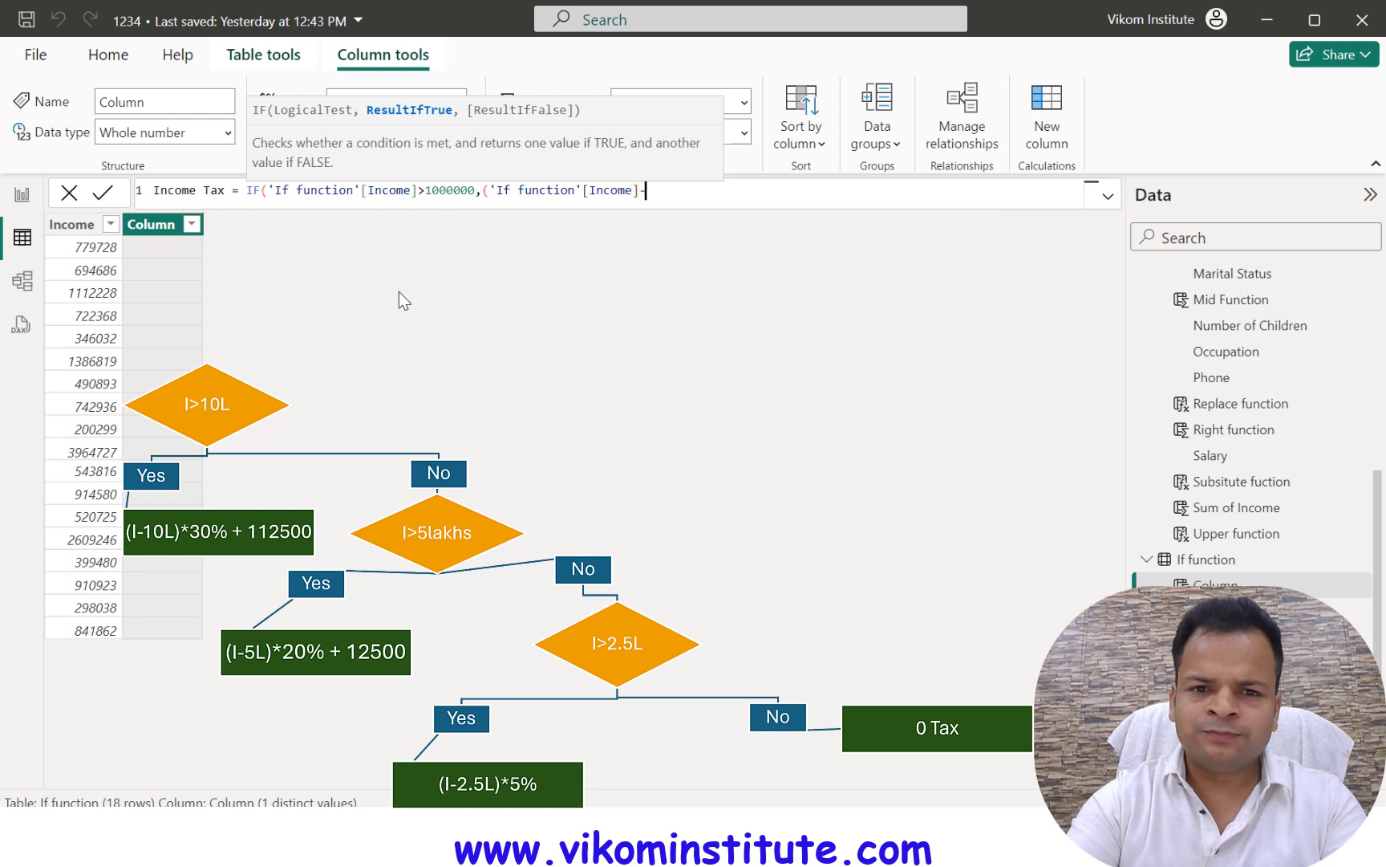
pyautogui.write('1000000')
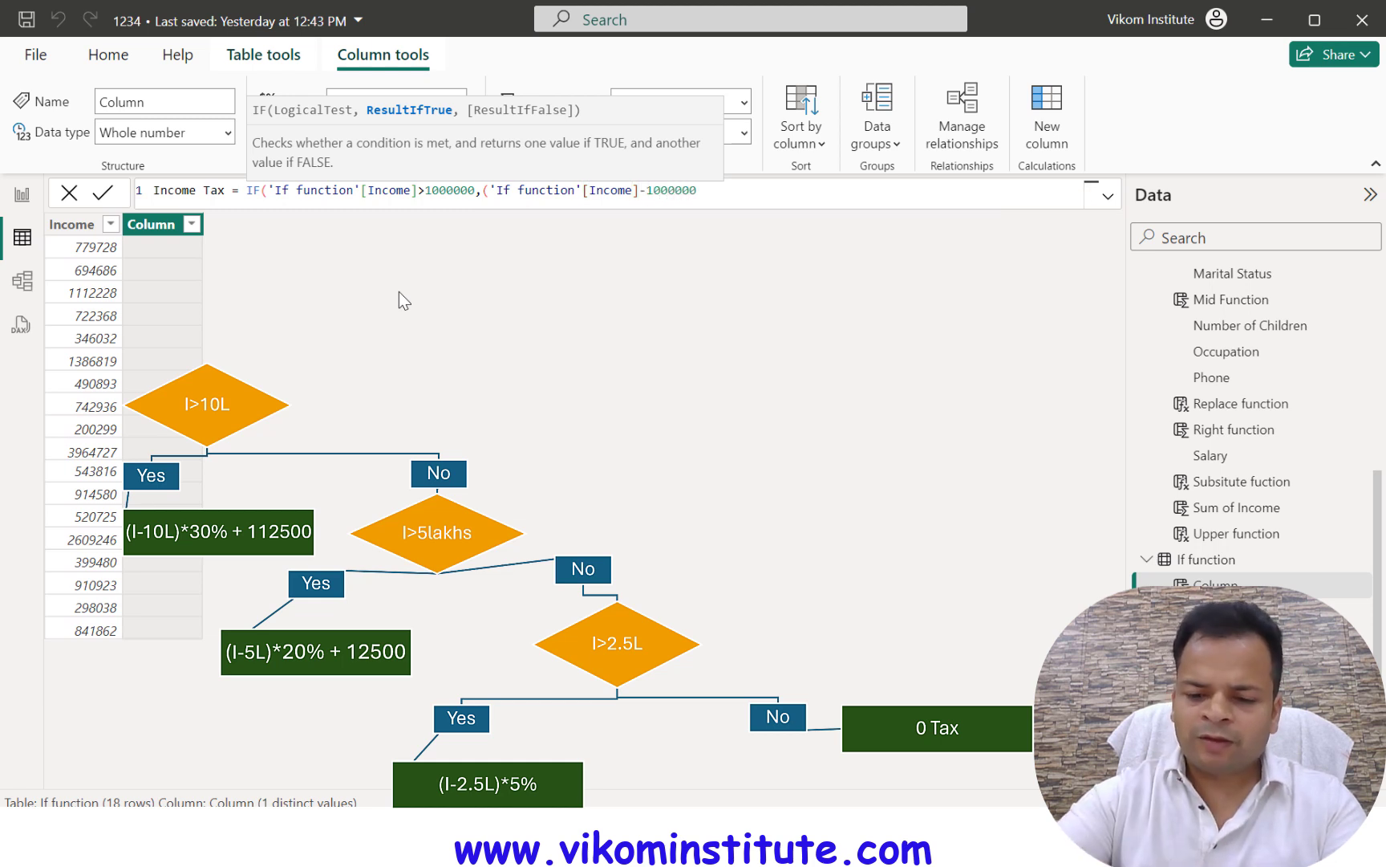
pyautogui.write(')')
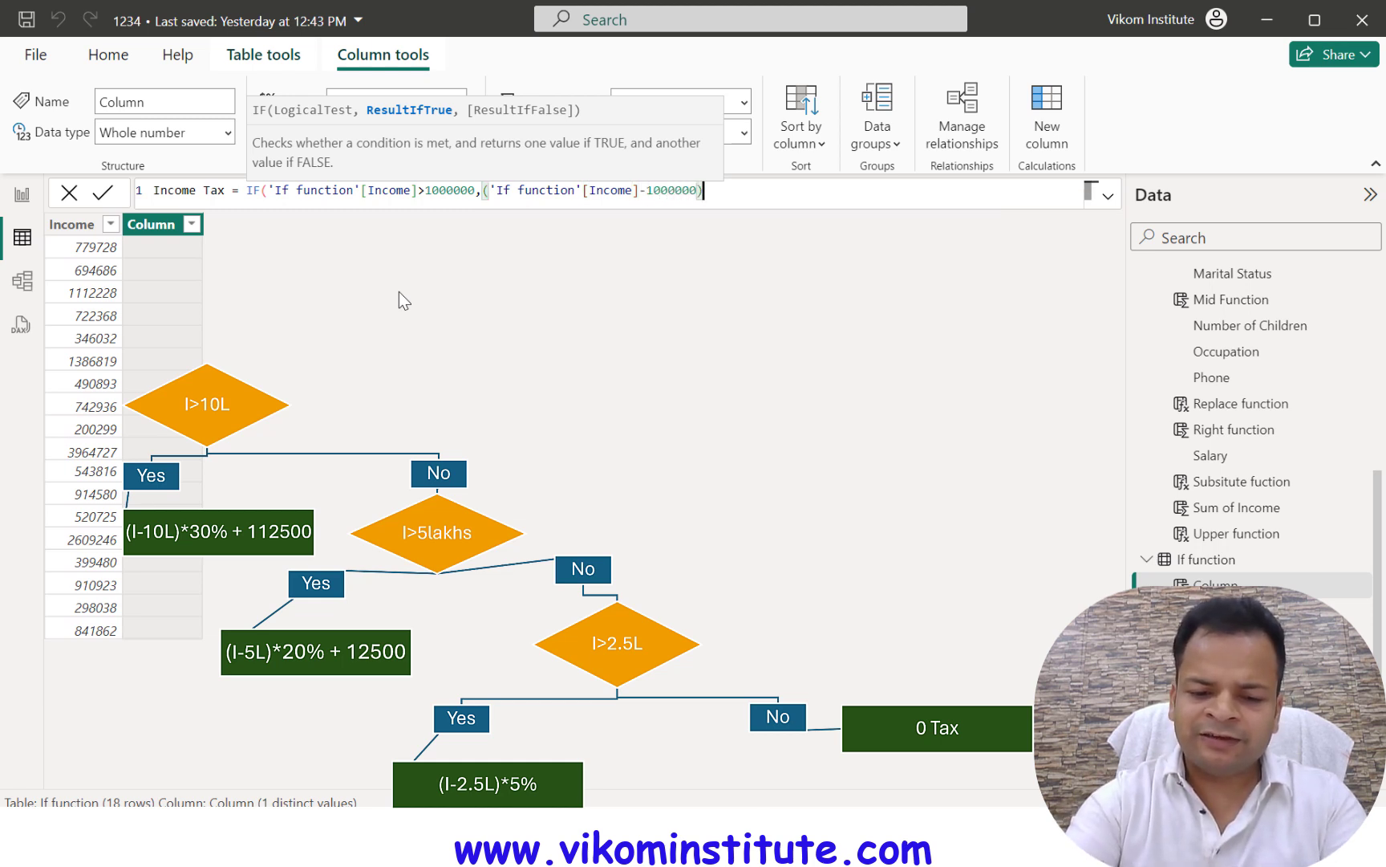
pyautogui.write('*30%')
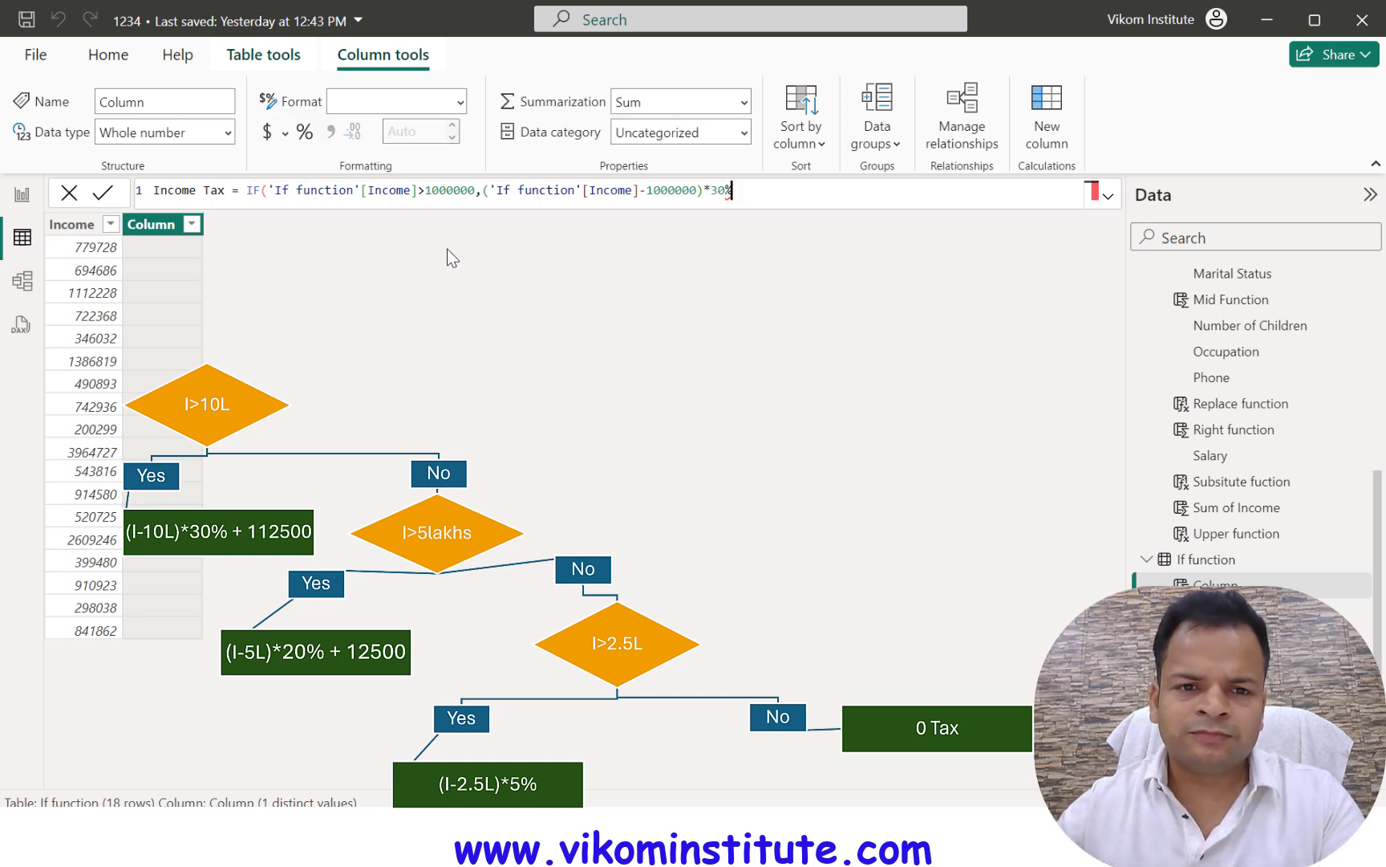
# - Wrap the 30% calculation in an outer pair of parentheses, add 112500 to it and end the true result with a comma
pyautogui.click(485, 193)
pyautogui.write('(')
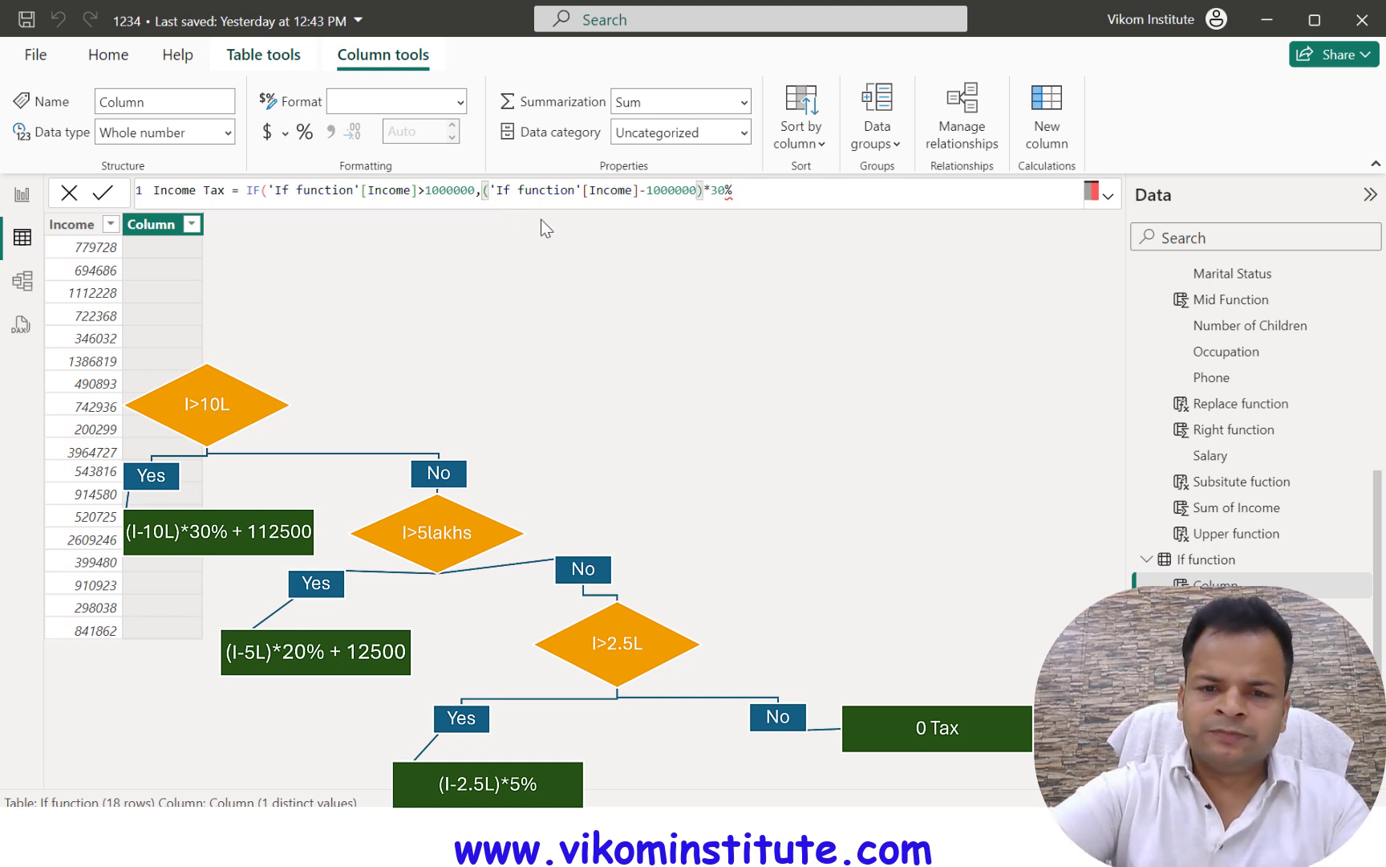
pyautogui.write('(')
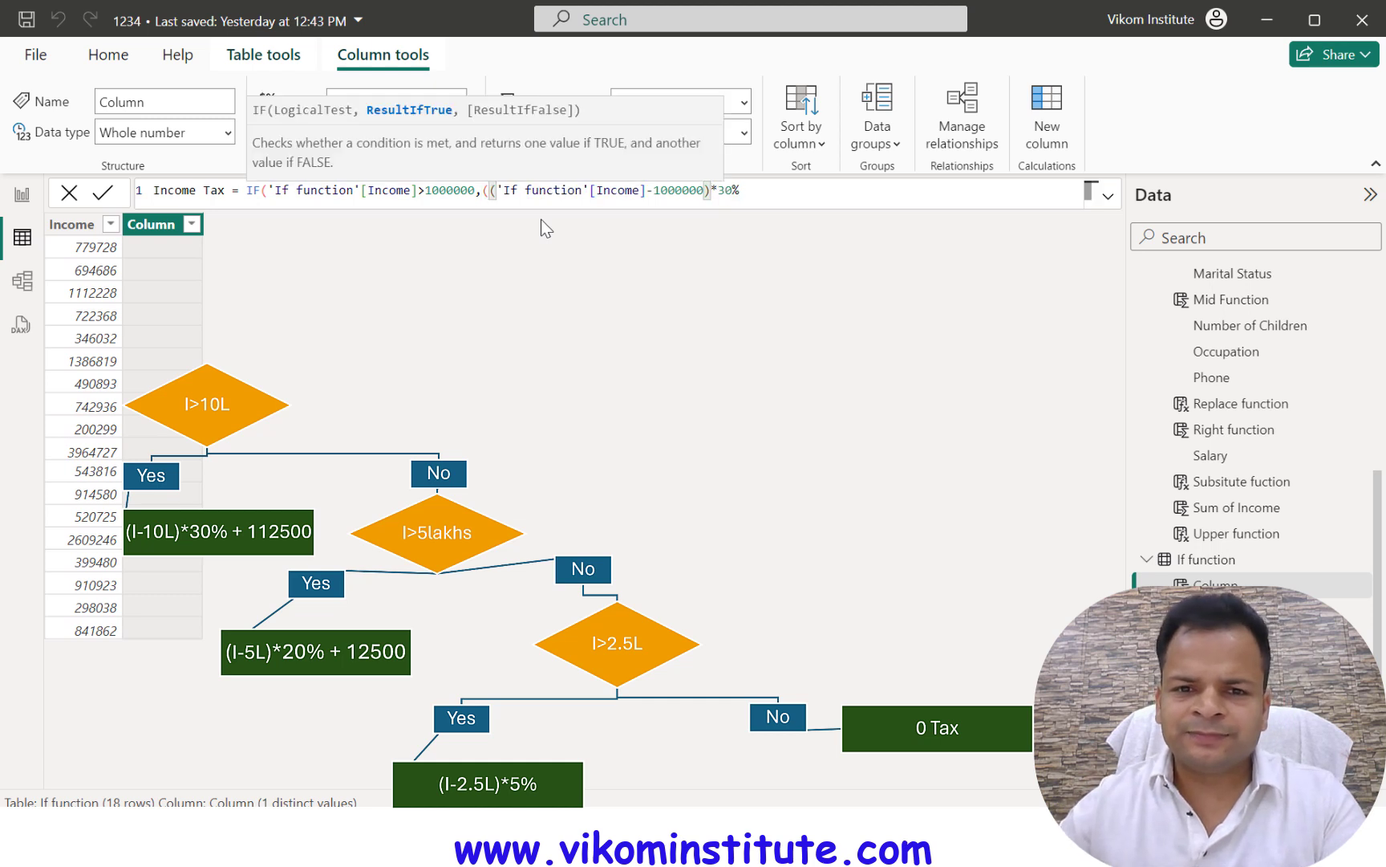
pyautogui.click(787, 192)
pyautogui.write(')')
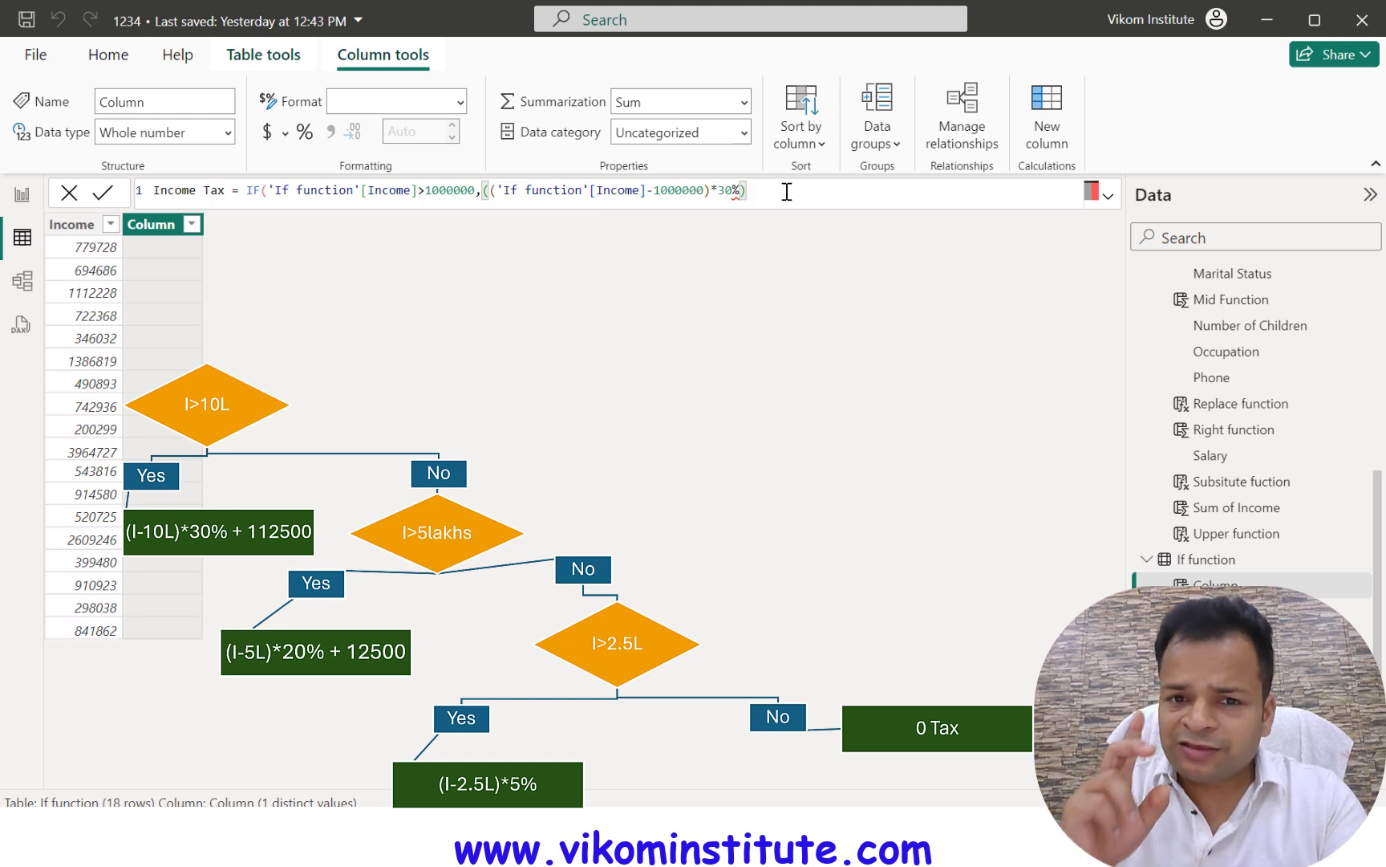
pyautogui.write('+1125')
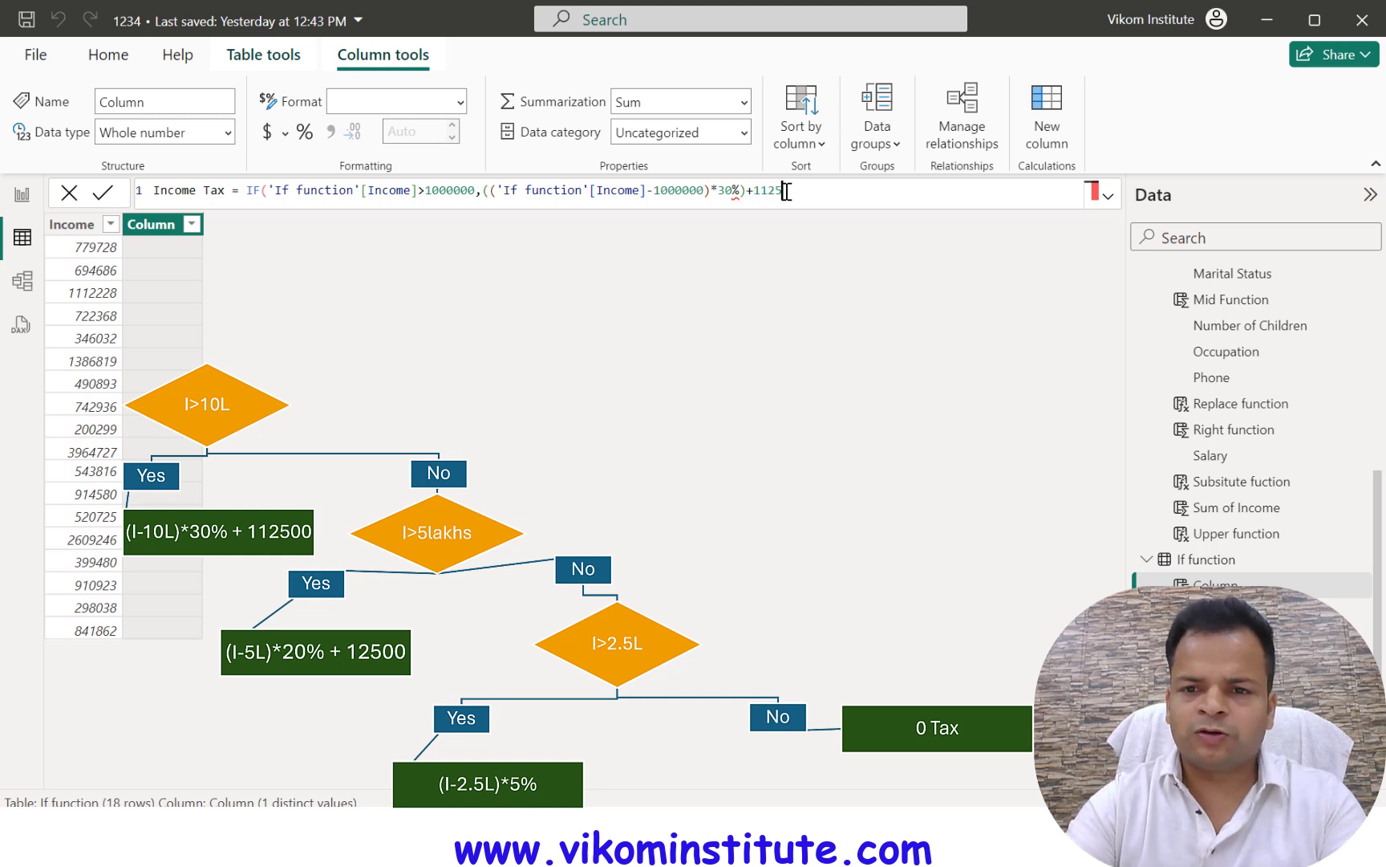
pyautogui.write('00,')
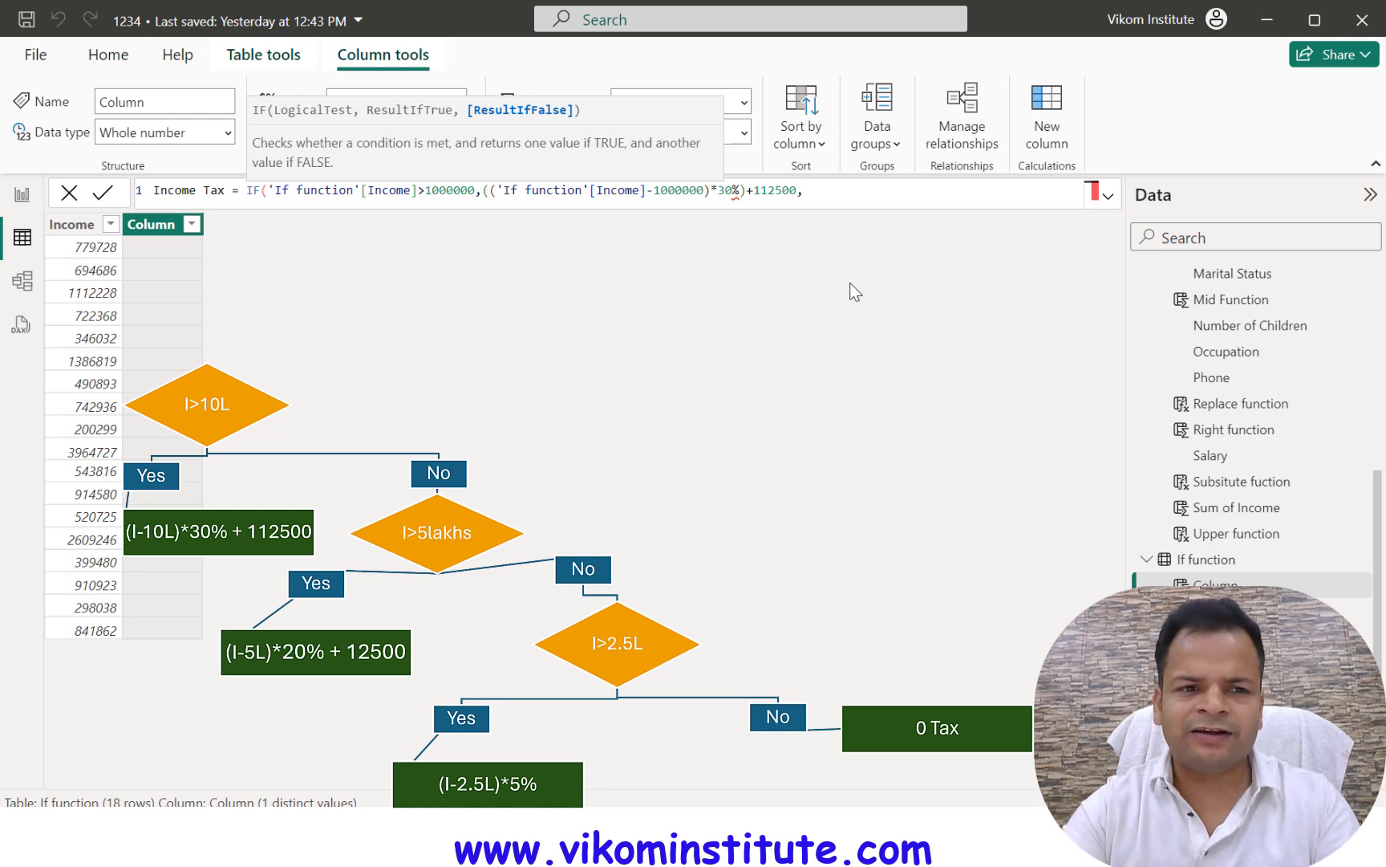
# - Copy the IF expression without its trailing comma and paste it on a new second line as the false result
pyautogui.hotkey('shift', 'Return')
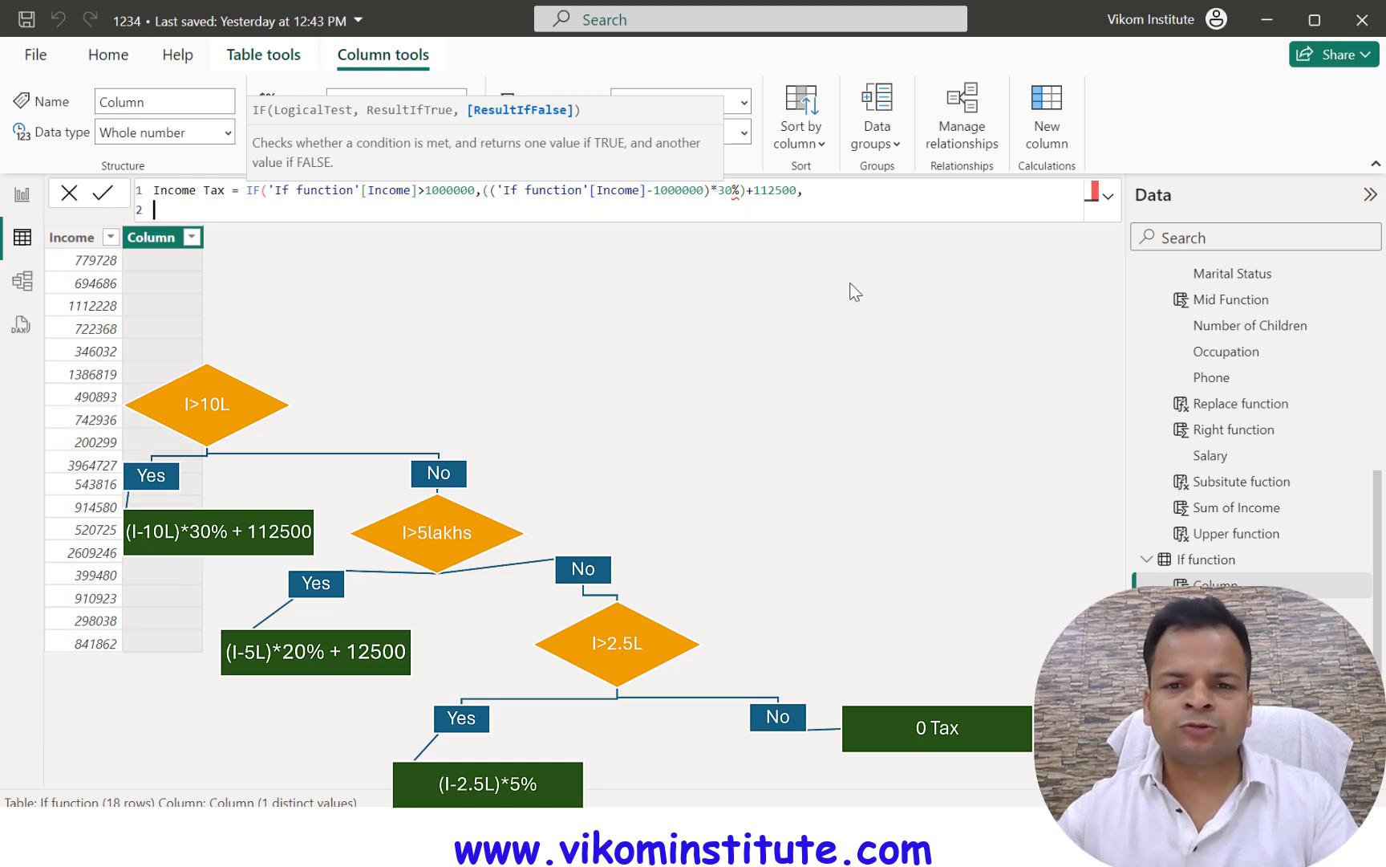
pyautogui.click(802, 190)
pyautogui.write(',')
pyautogui.moveTo(796, 190); pyautogui.dragTo(245, 196)
pyautogui.hotkey('ctrl', 'c')
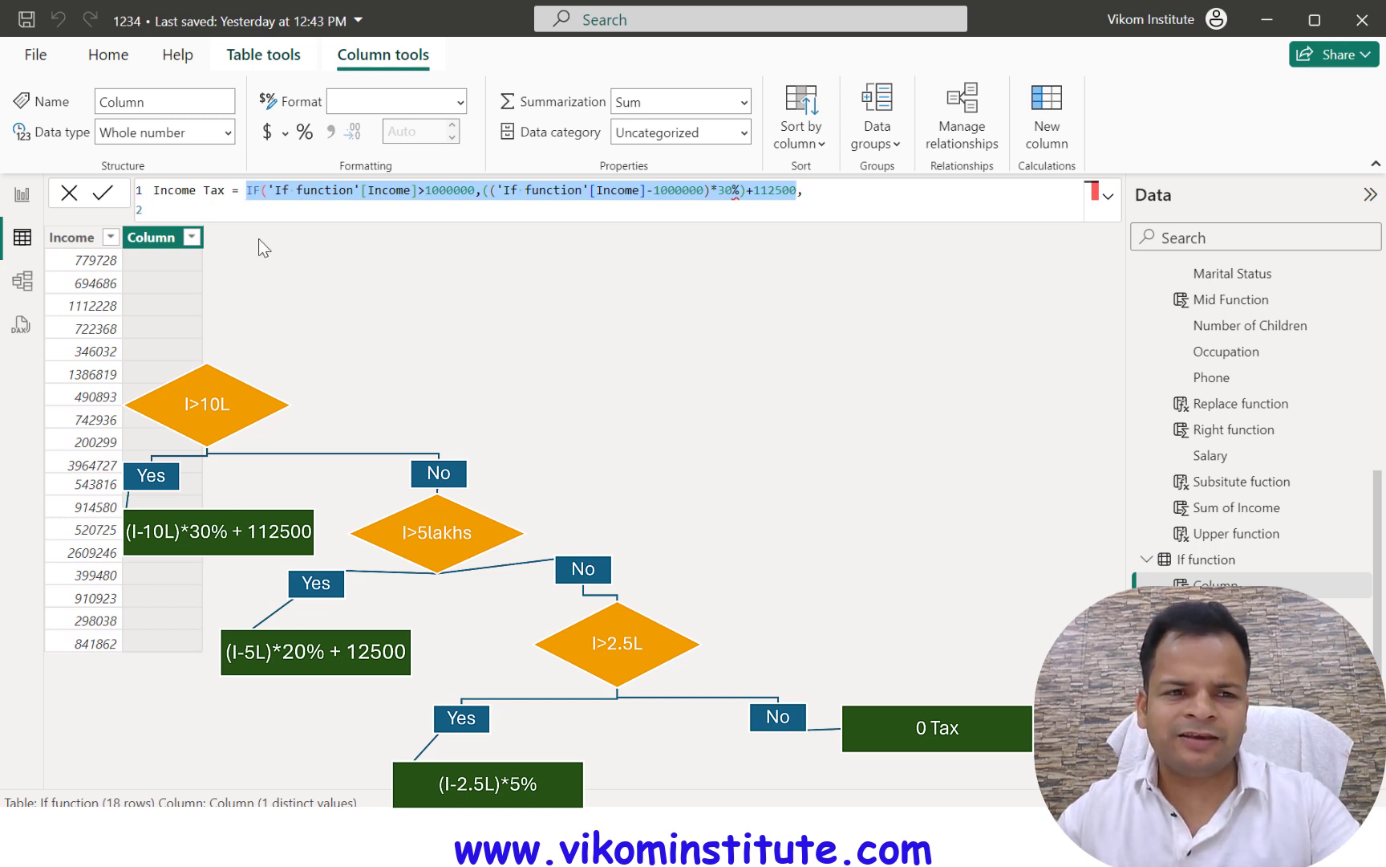
pyautogui.click(649, 211)
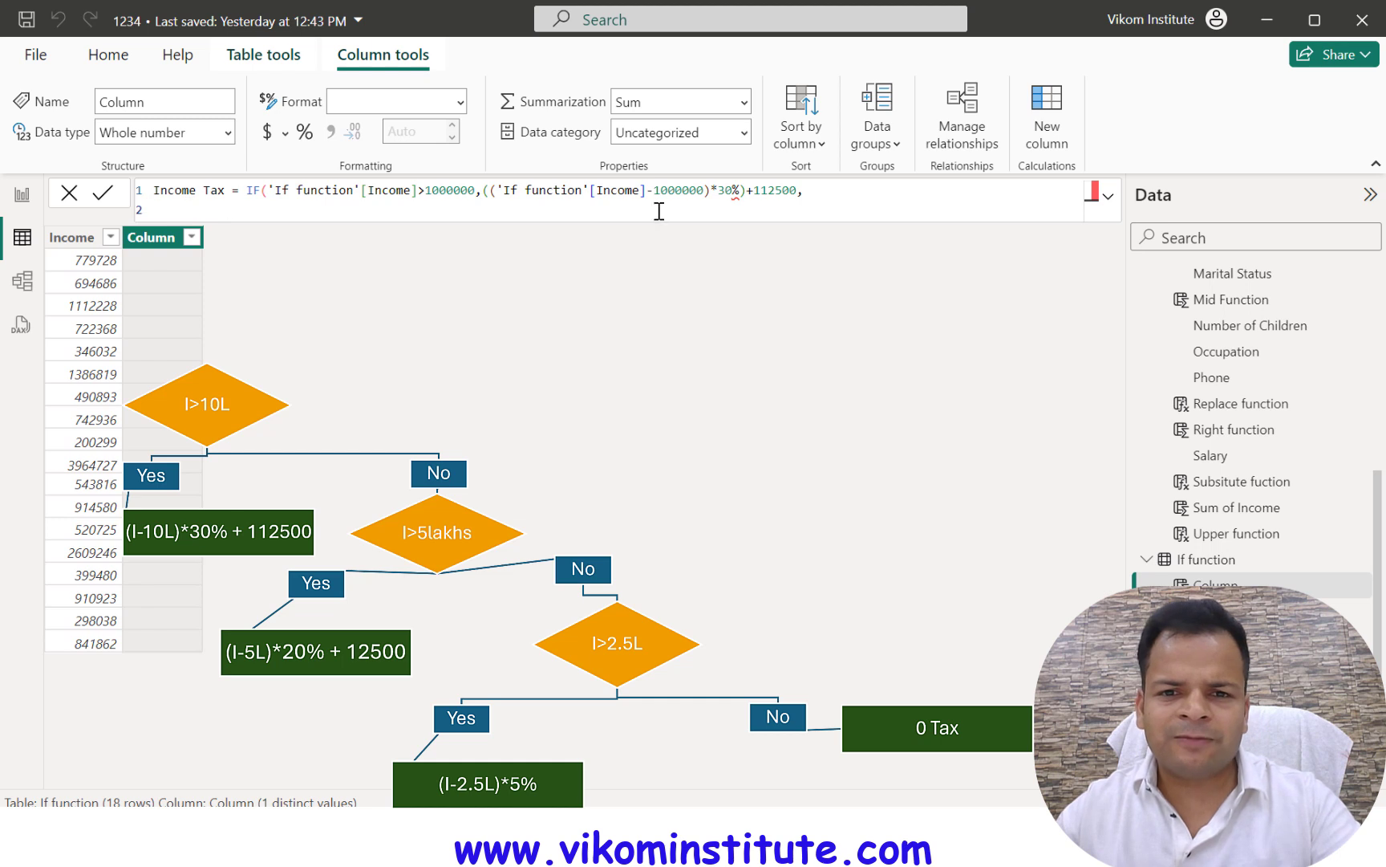
pyautogui.click(812, 194)
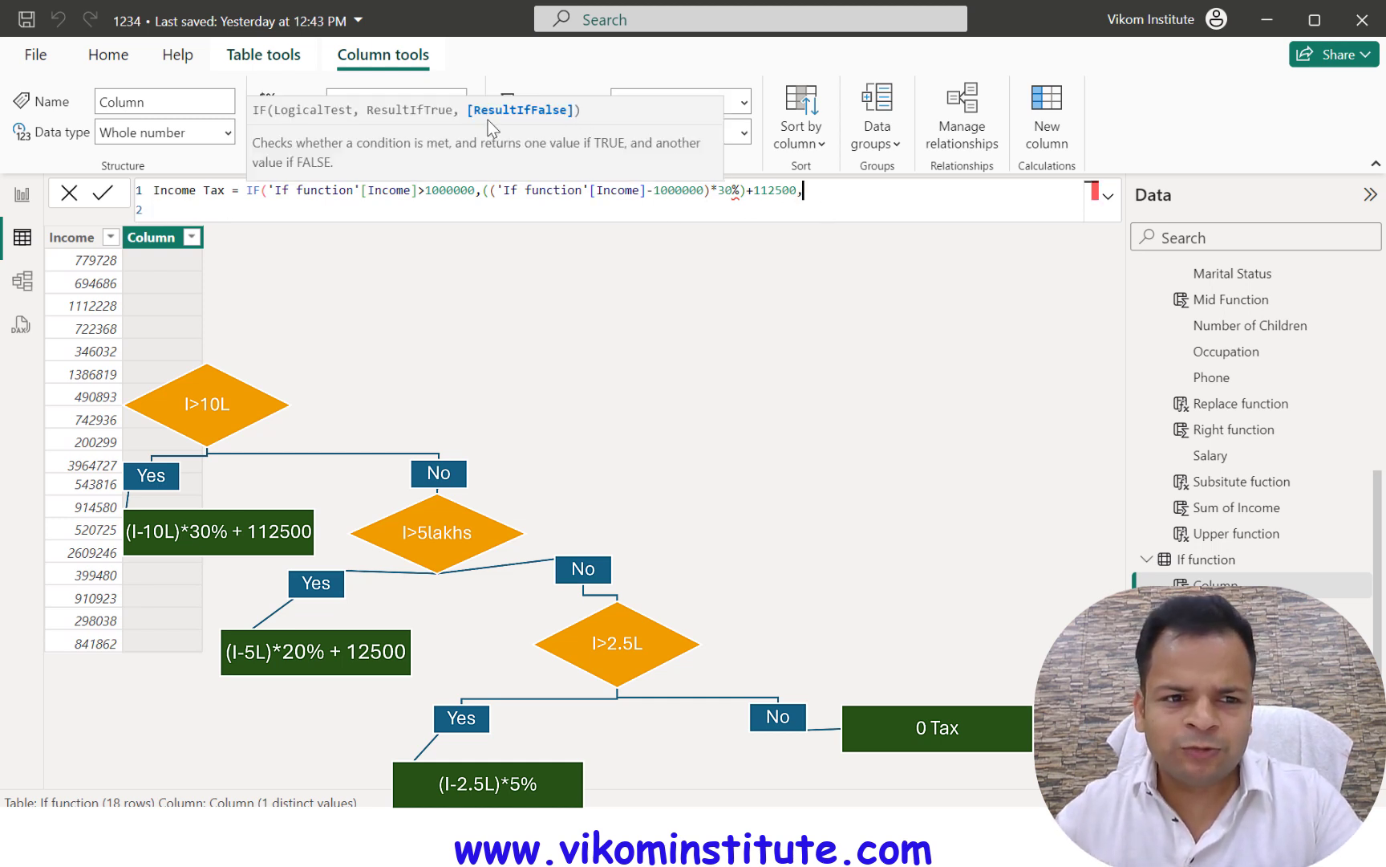
pyautogui.click(164, 210)
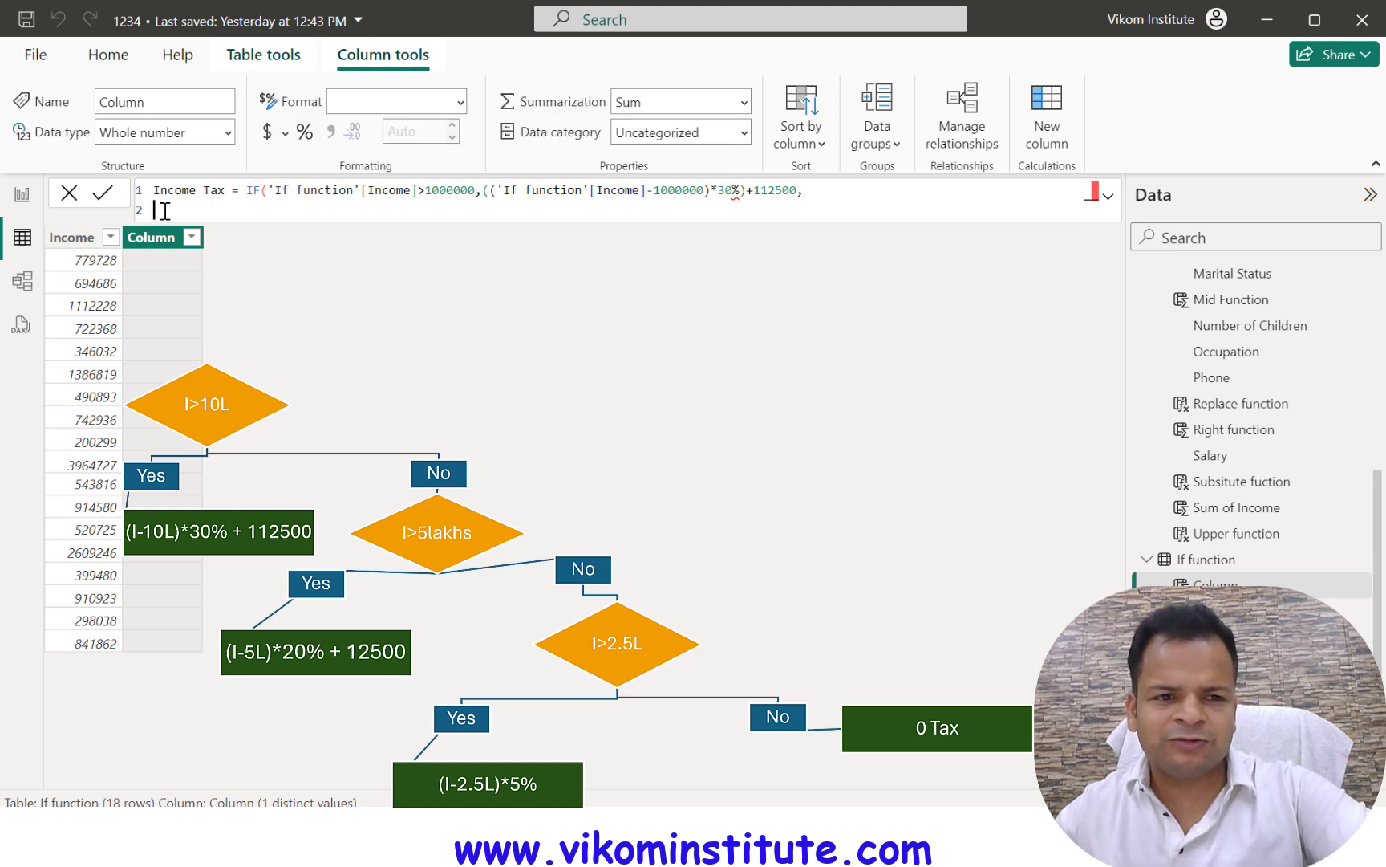
pyautogui.hotkey('ctrl', 'v')
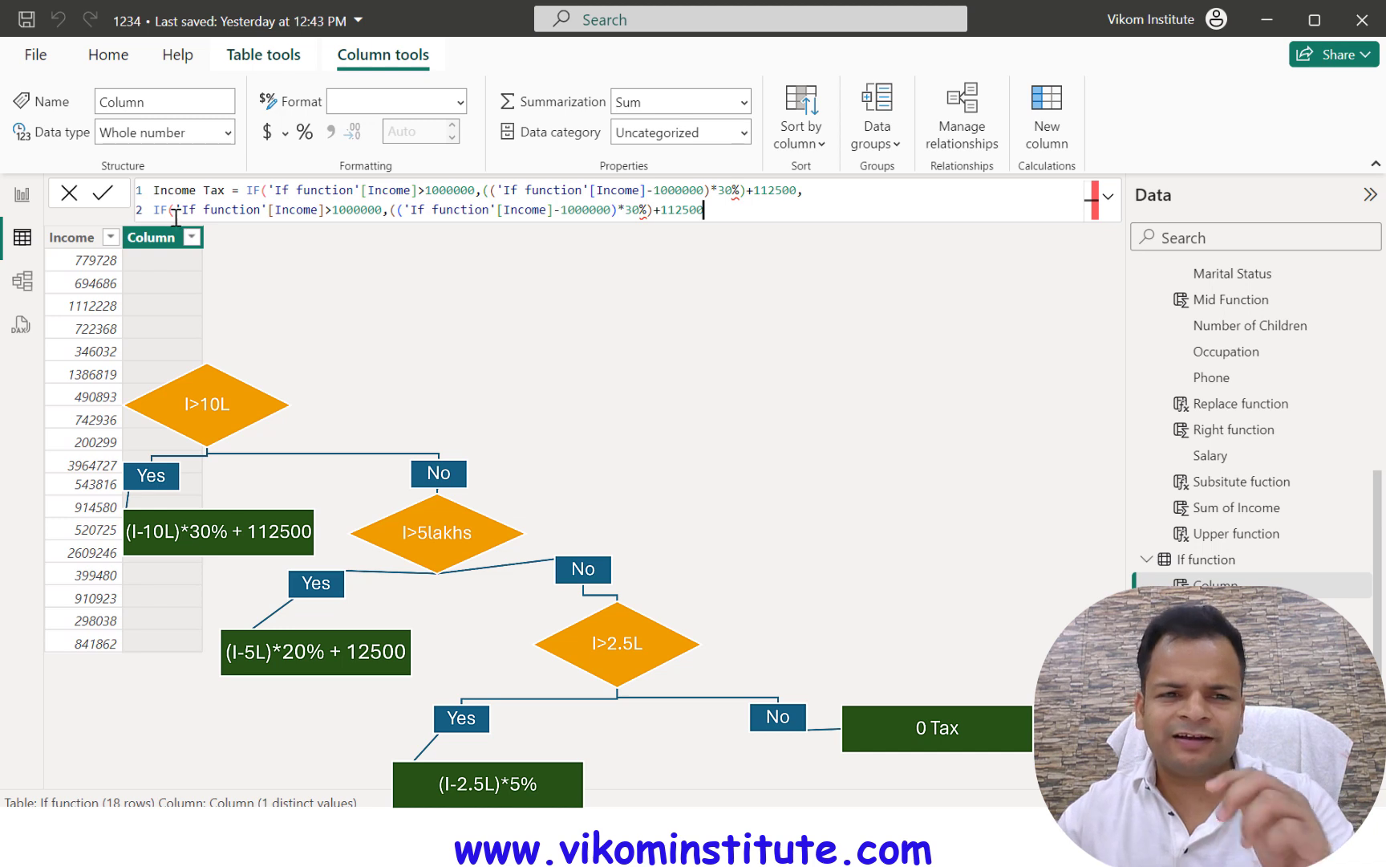
# - Change both the income threshold and the subtracted amount in the second IF to 500000
pyautogui.click(339, 210)
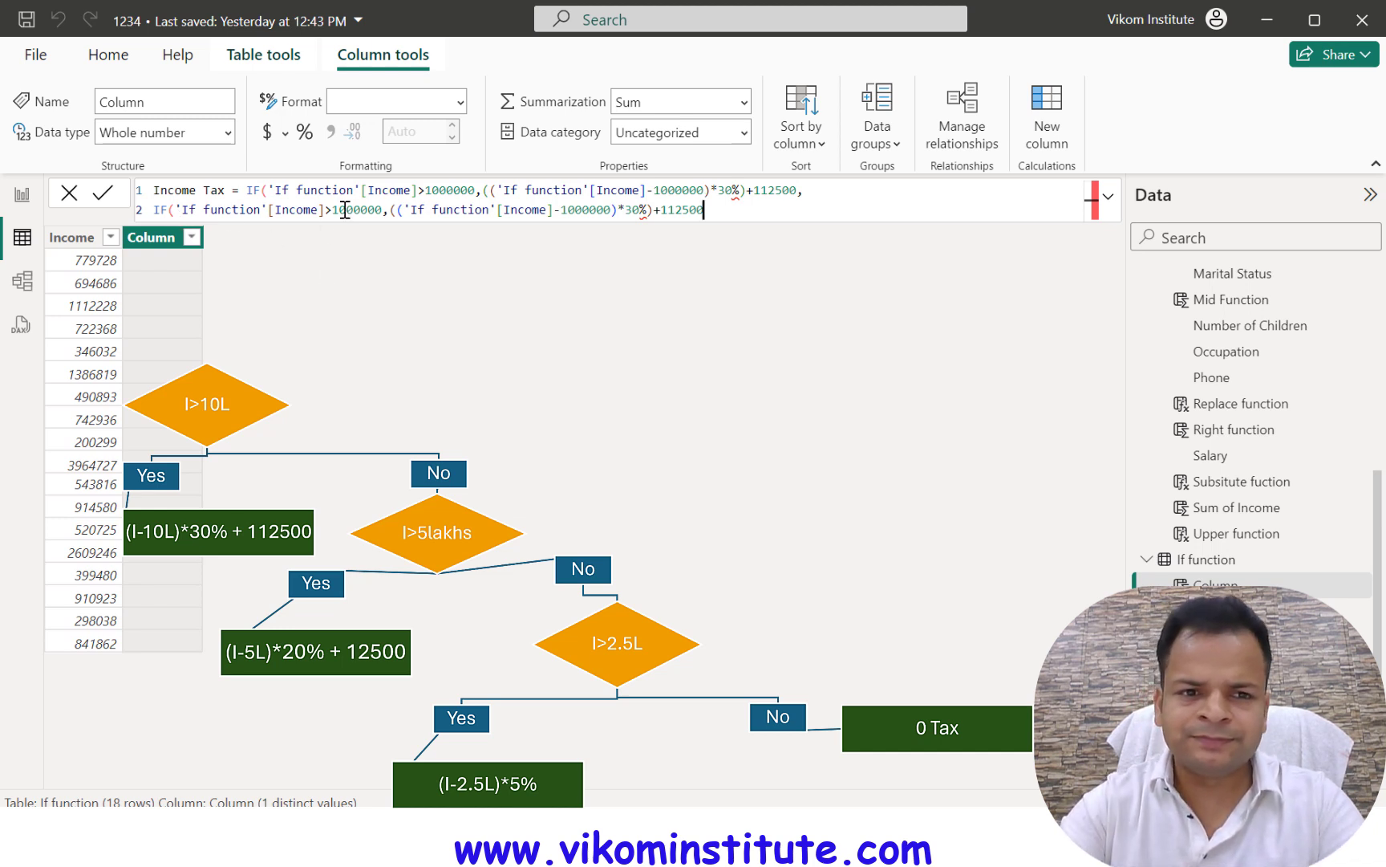
pyautogui.press('Right')
pyautogui.press('BackSpace')
pyautogui.press('BackSpace')
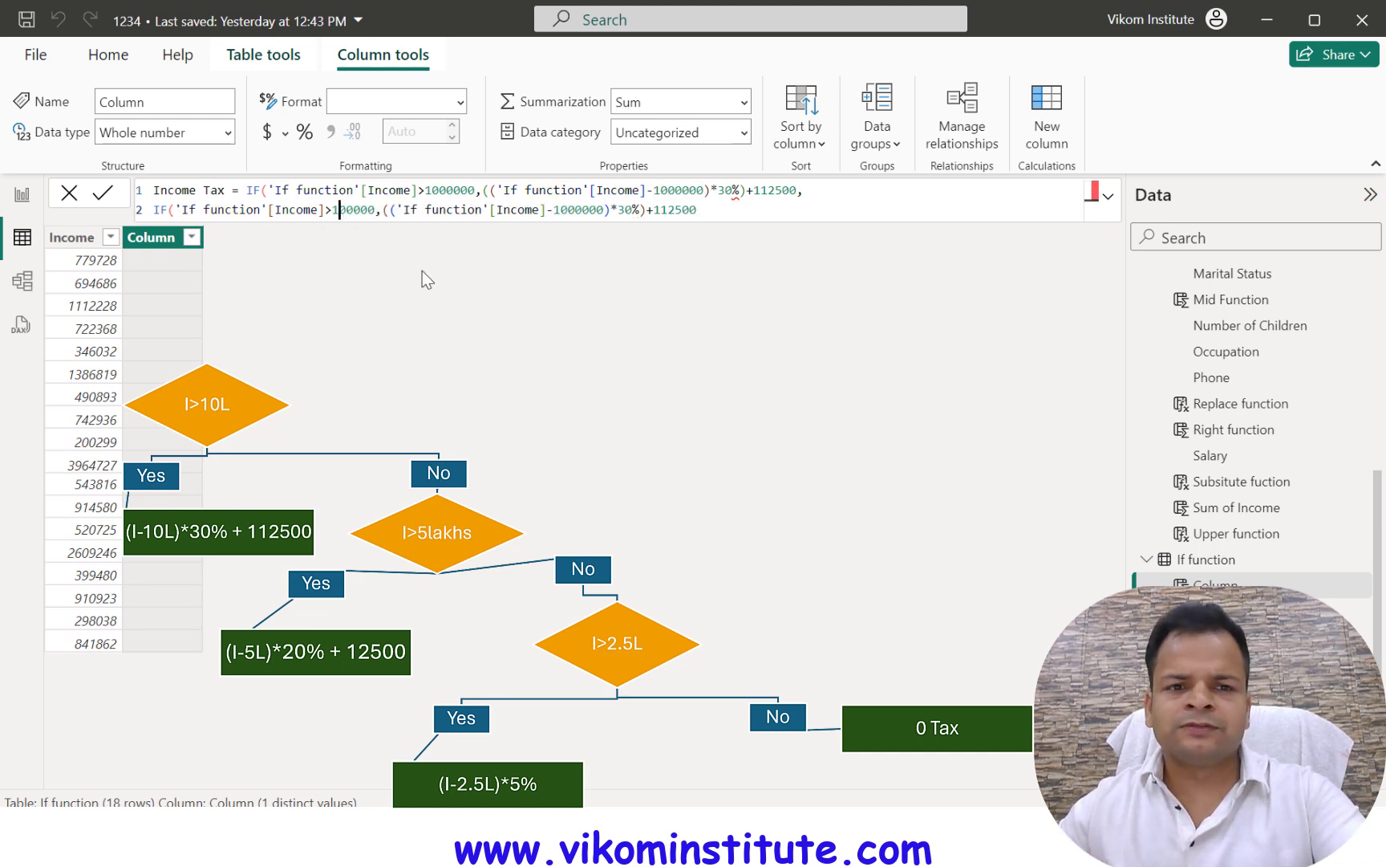
pyautogui.write('5')
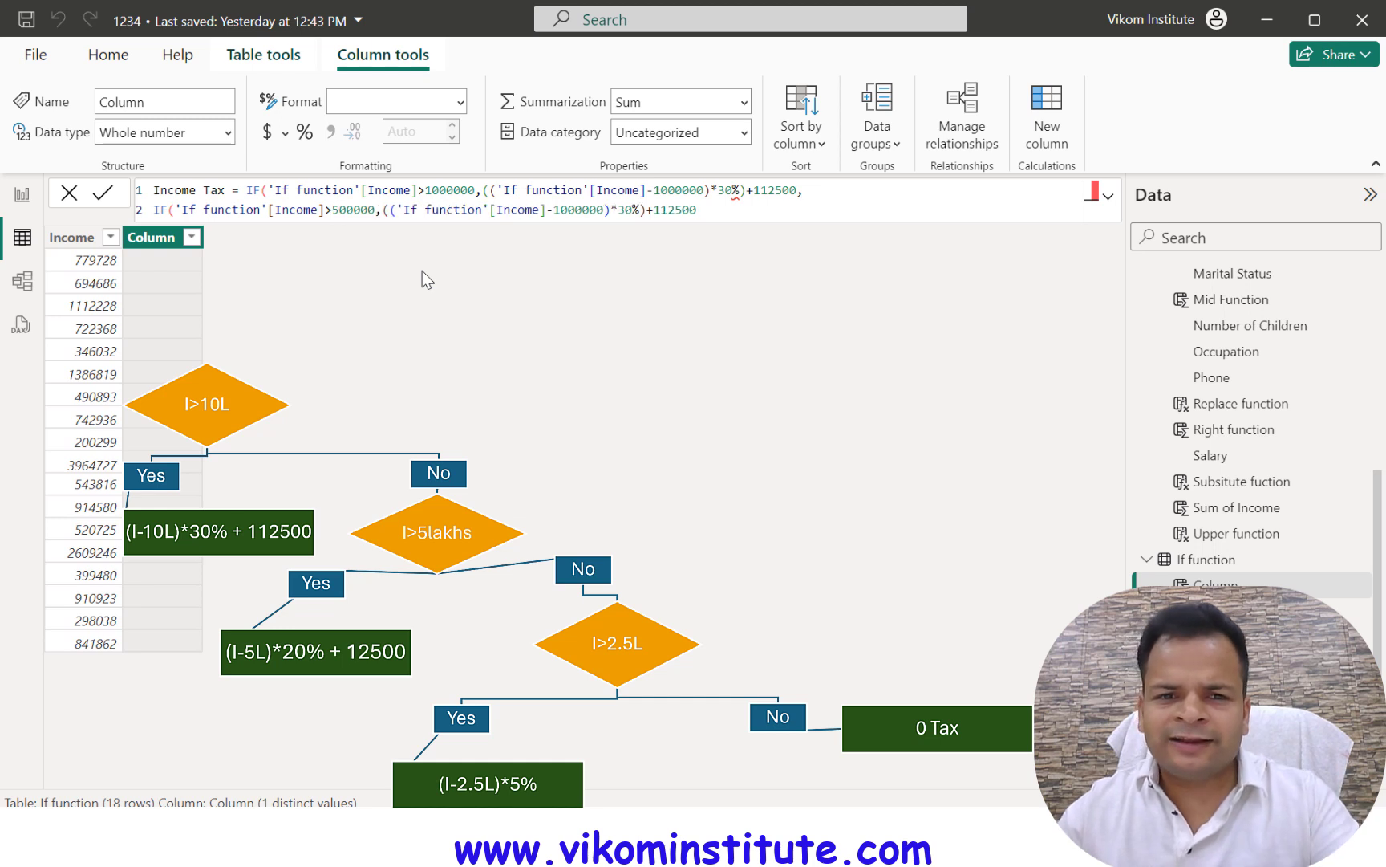
pyautogui.click(560, 210)
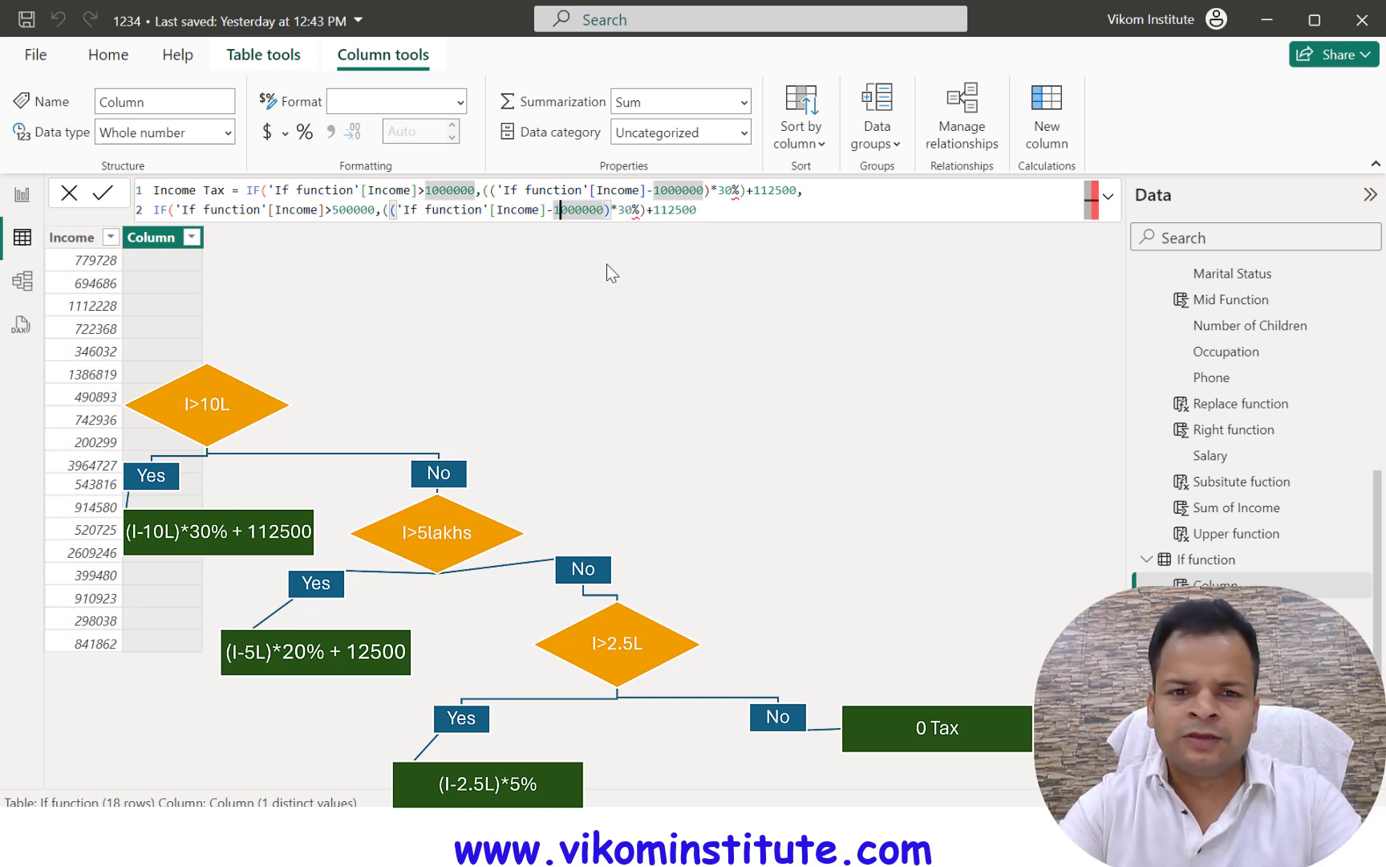
pyautogui.hotkey('shift', 'Left')
pyautogui.hotkey('shift', 'Left')
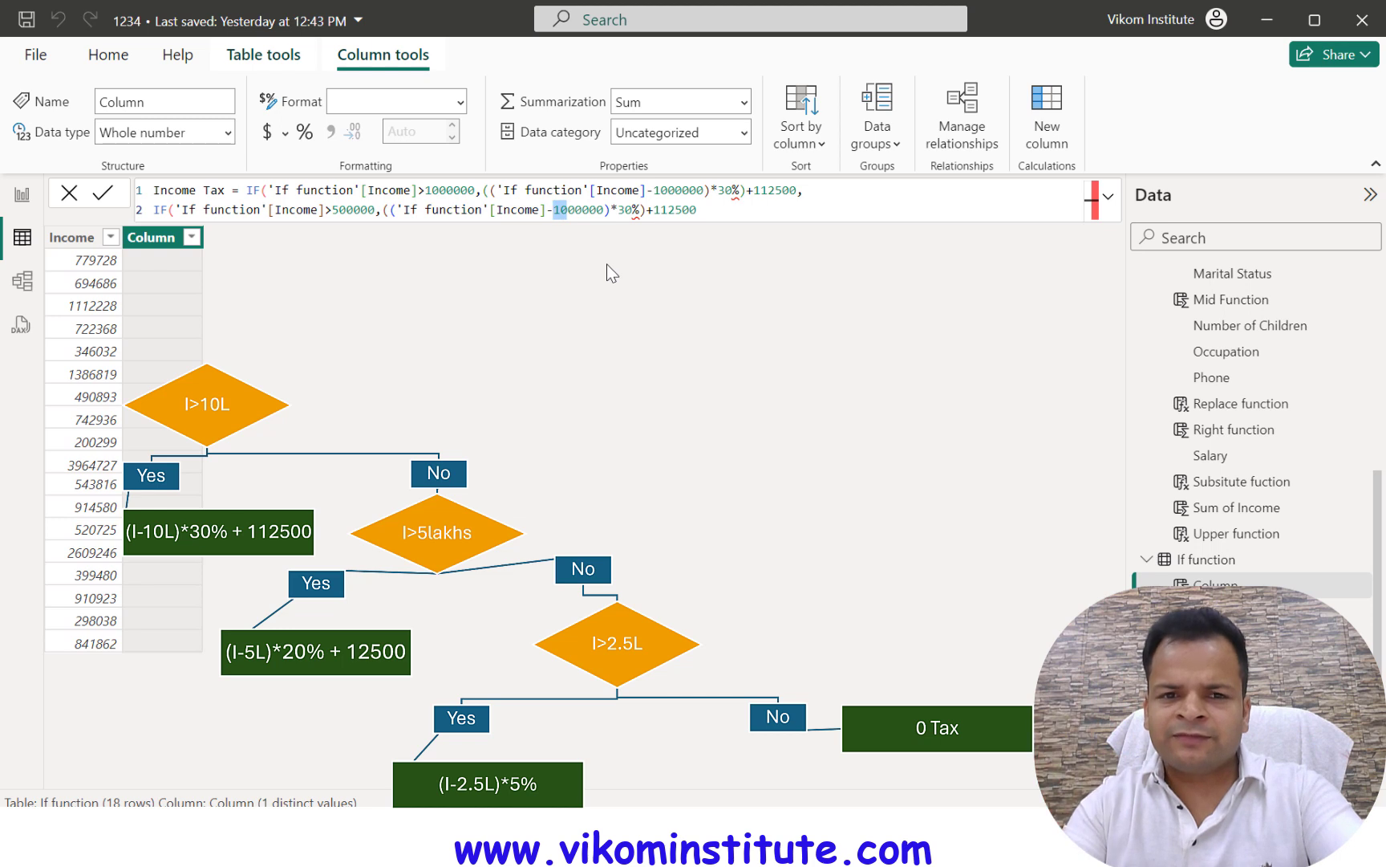
pyautogui.write('5')
# - Change the tax rate in the second IF to 20%
pyautogui.press('Right')
pyautogui.press('Right')
pyautogui.press('Right')
pyautogui.press('Right')
pyautogui.press('Right')
pyautogui.press('Right')
pyautogui.press('Right')
pyautogui.hotkey('shift', 'Right')
pyautogui.write('2')
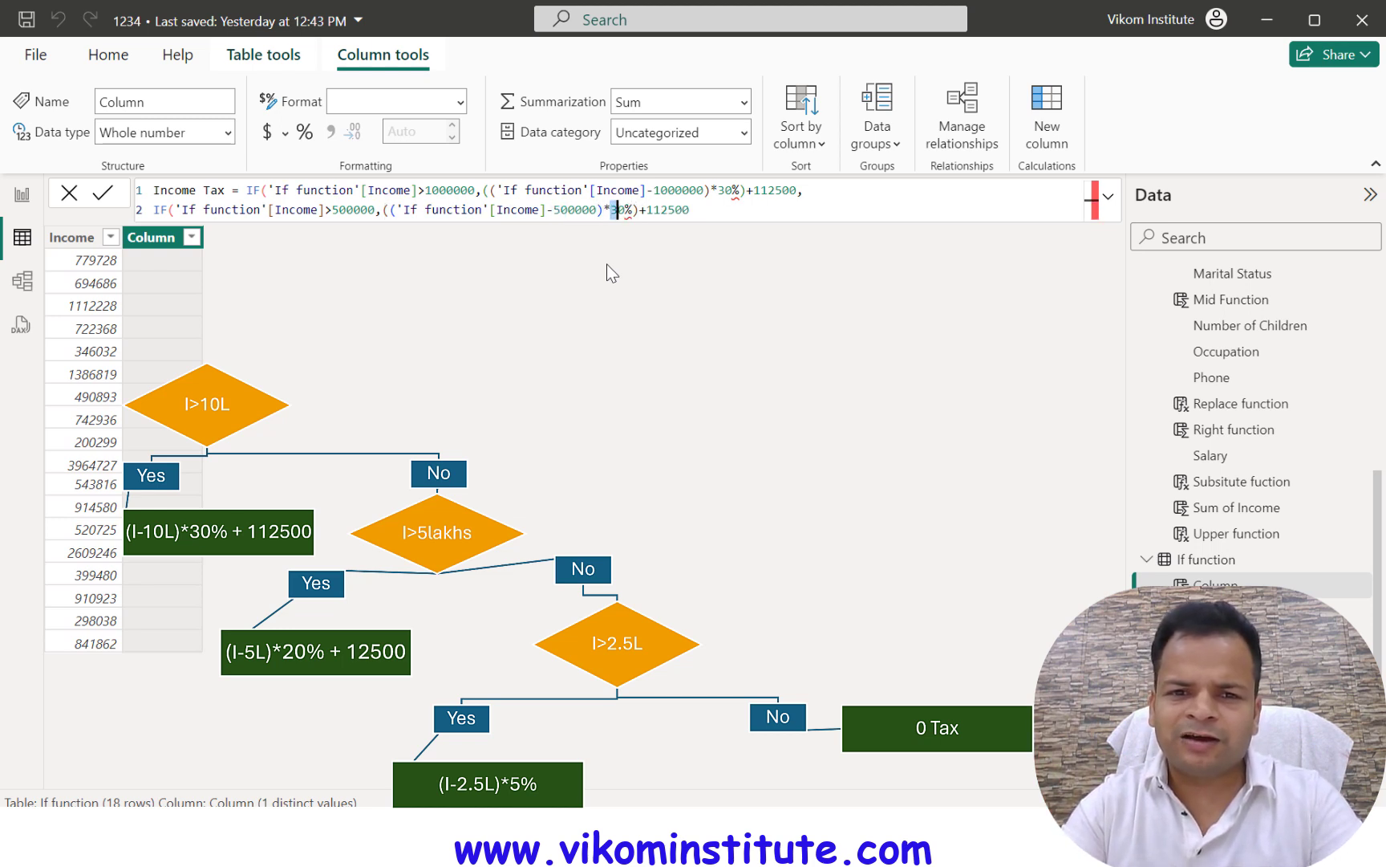
# - Change the amount added in the second IF to 12500 and end its true result with a comma
pyautogui.press('Right')
pyautogui.press('Right')
pyautogui.press('Right')
pyautogui.press('Right')
pyautogui.press('Right')
pyautogui.press('BackSpace')
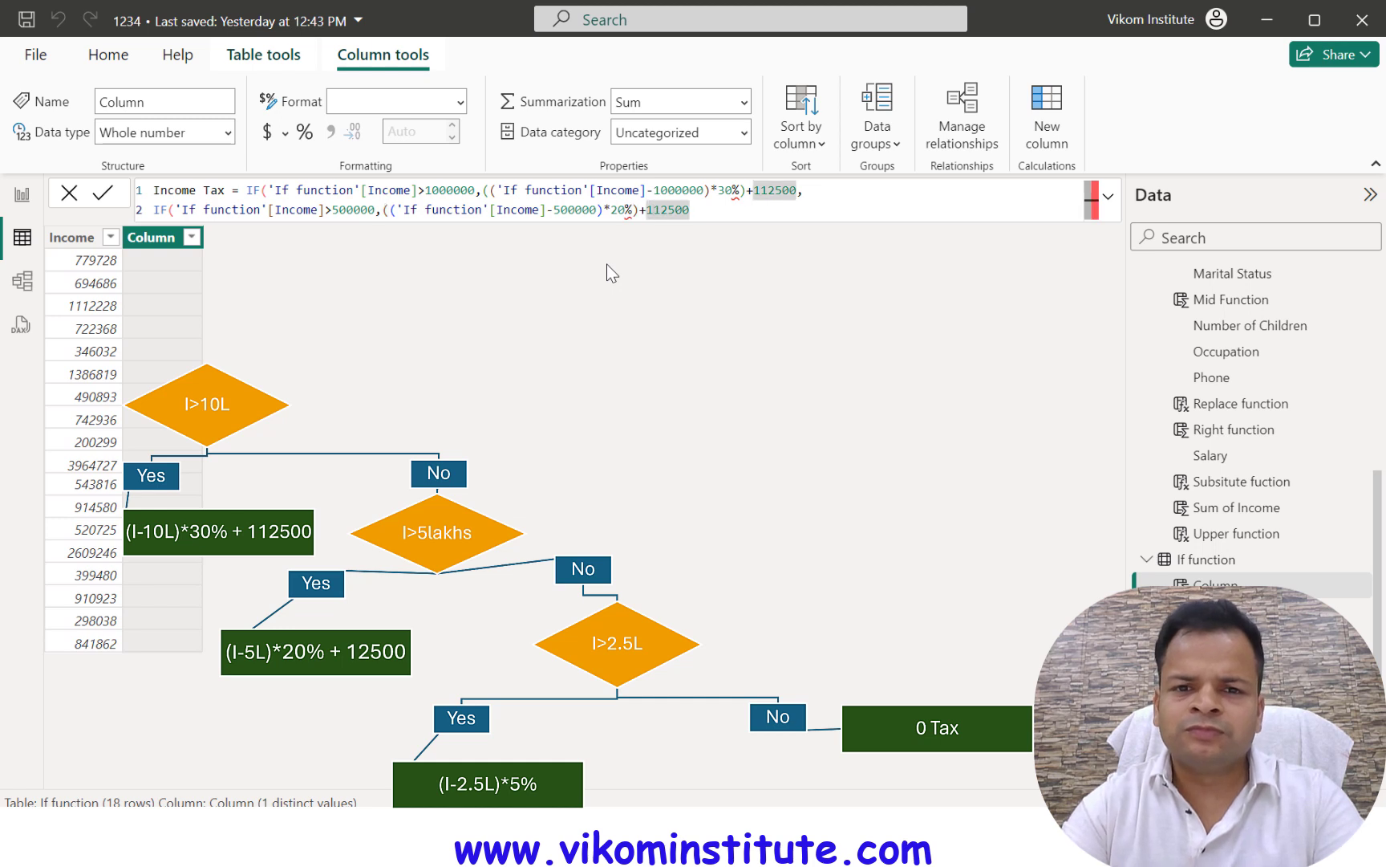
pyautogui.press('Right')
pyautogui.press('Right')
pyautogui.press('Right')
pyautogui.press('Right')
pyautogui.press('Right')
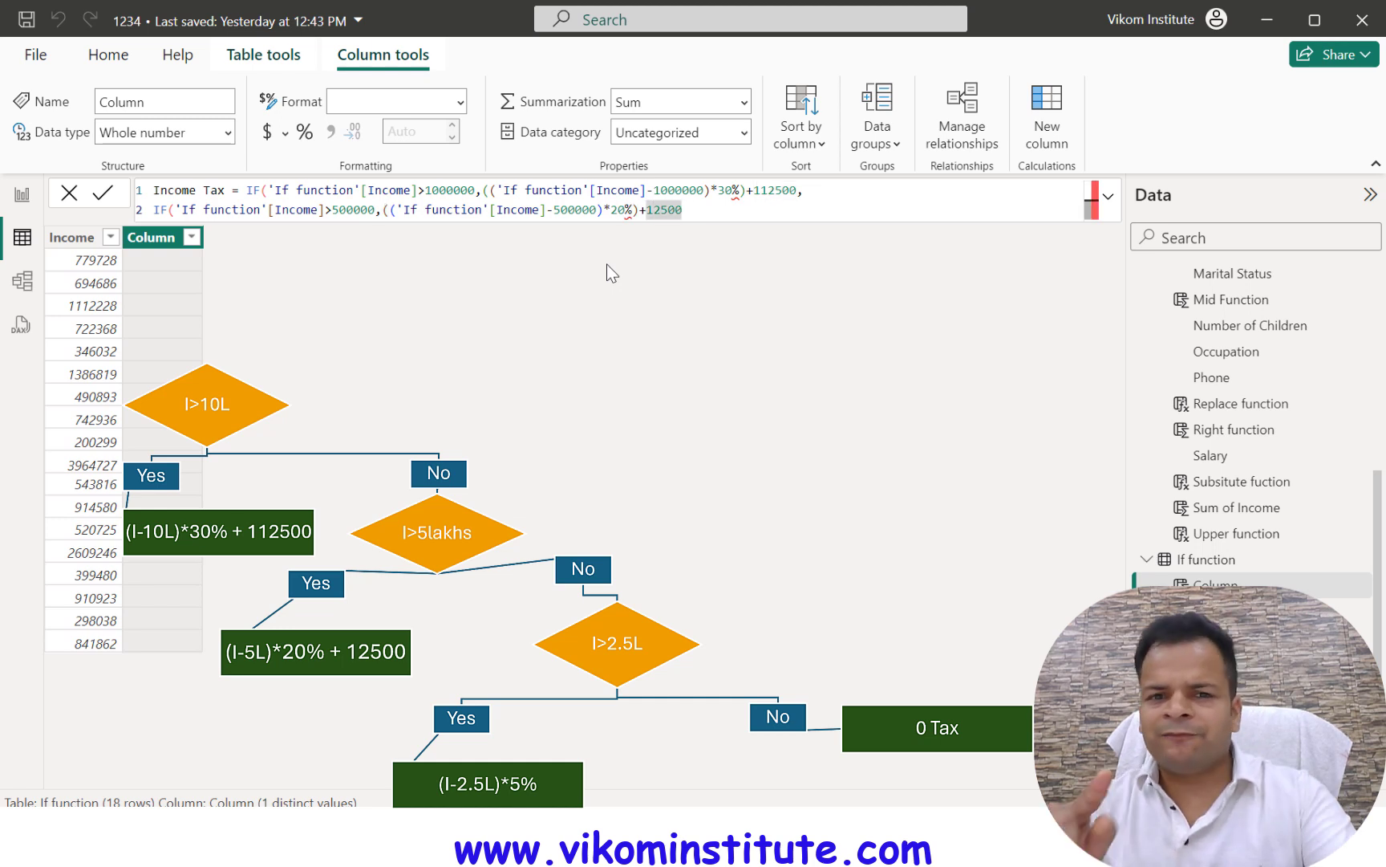
pyautogui.write(',')
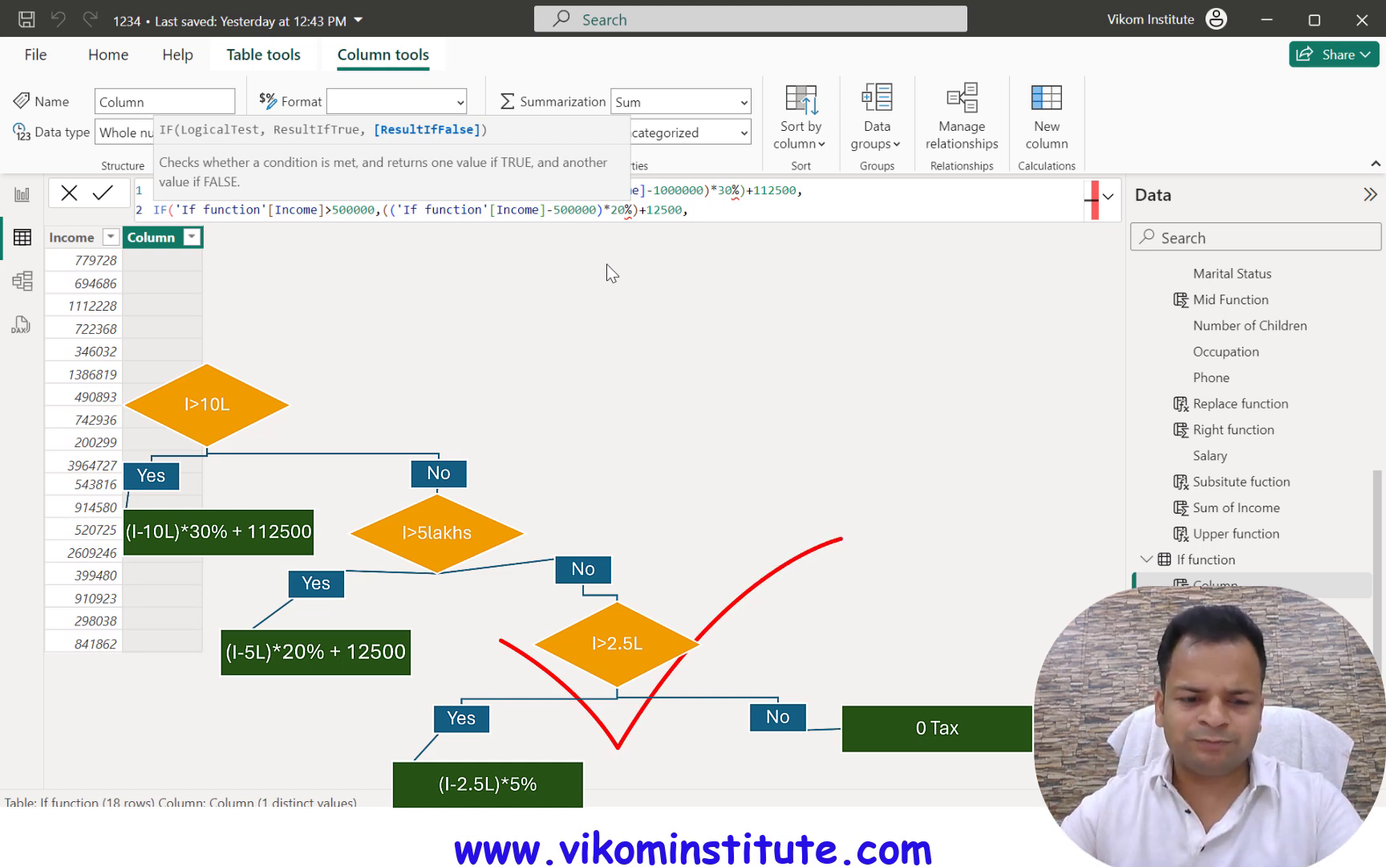
# - Paste the copied IF expression on a new third line and set its income threshold to 250000
pyautogui.hotkey('shift', 'Return')
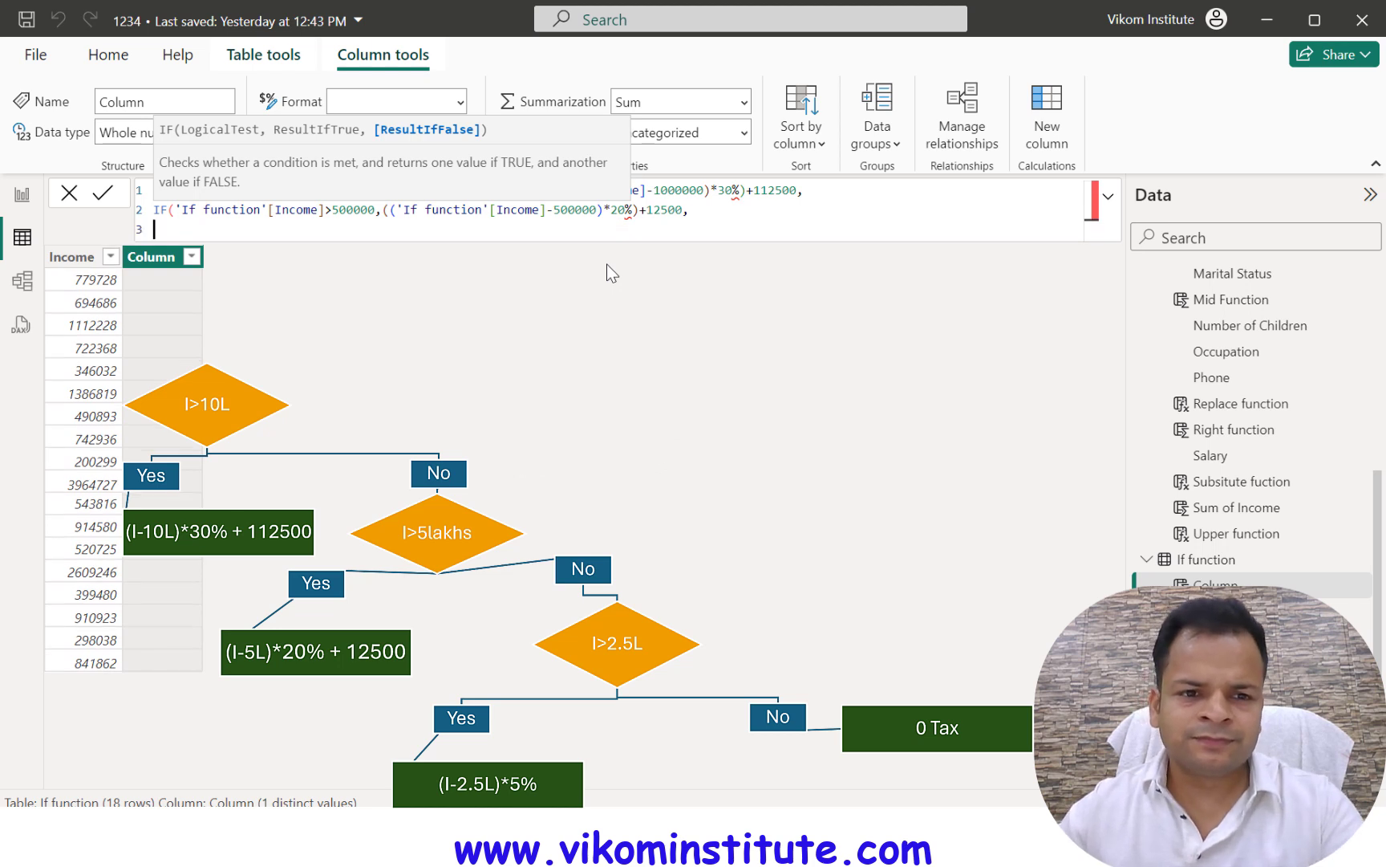
pyautogui.hotkey('ctrl', 'v')
pyautogui.click(355, 229)
pyautogui.press('BackSpace')
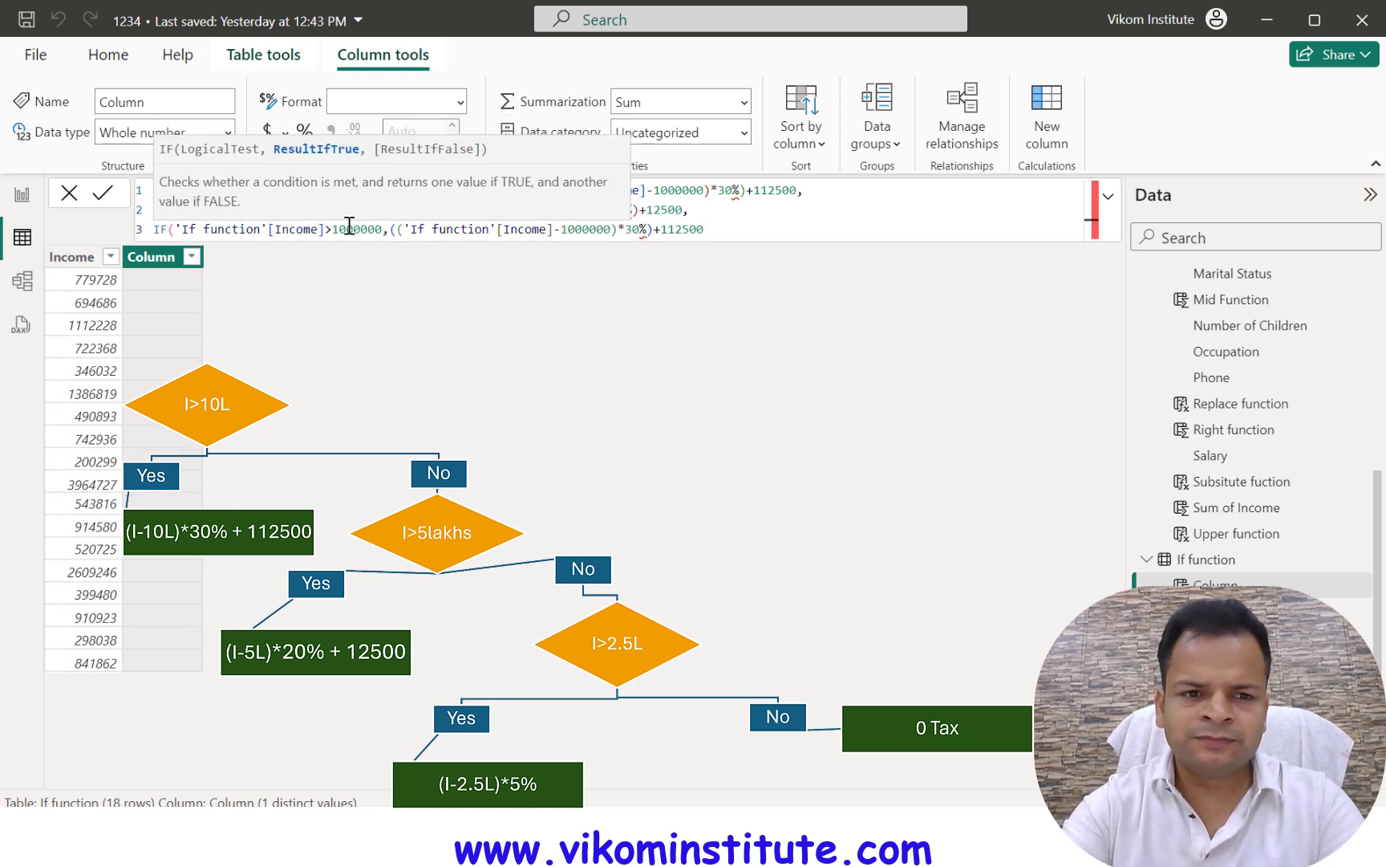
pyautogui.press('BackSpace')
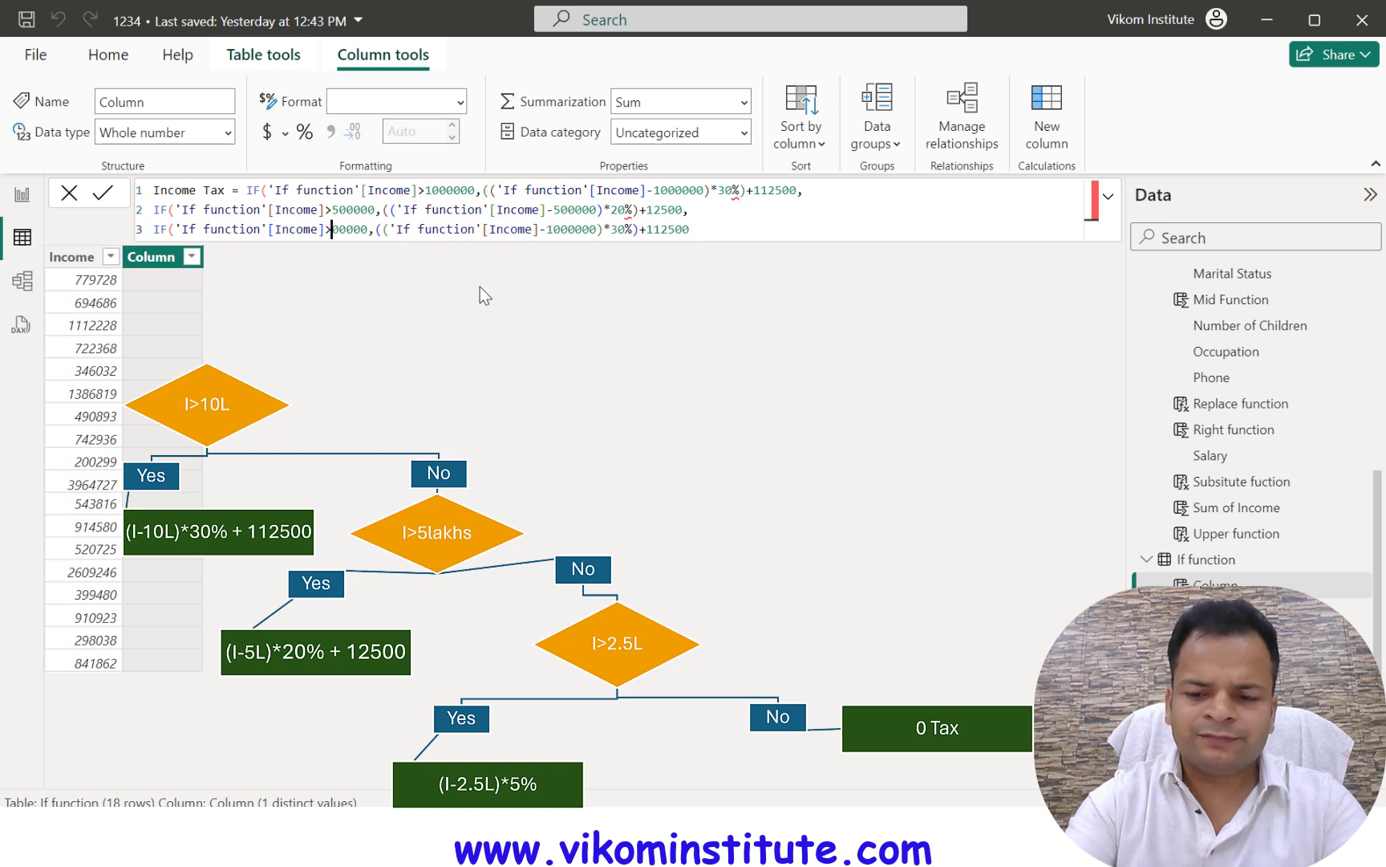
pyautogui.write('25')
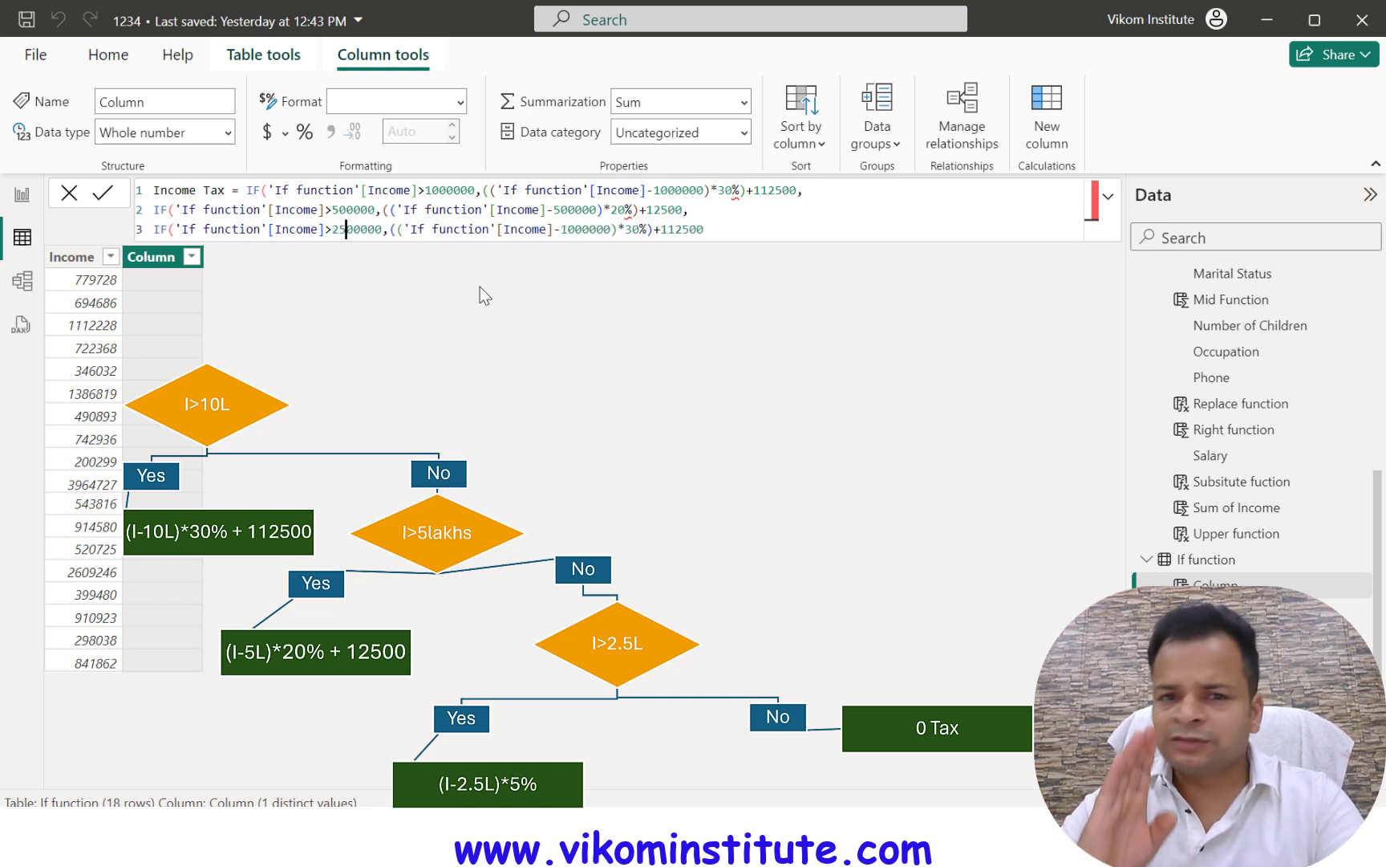
pyautogui.press('Delete')
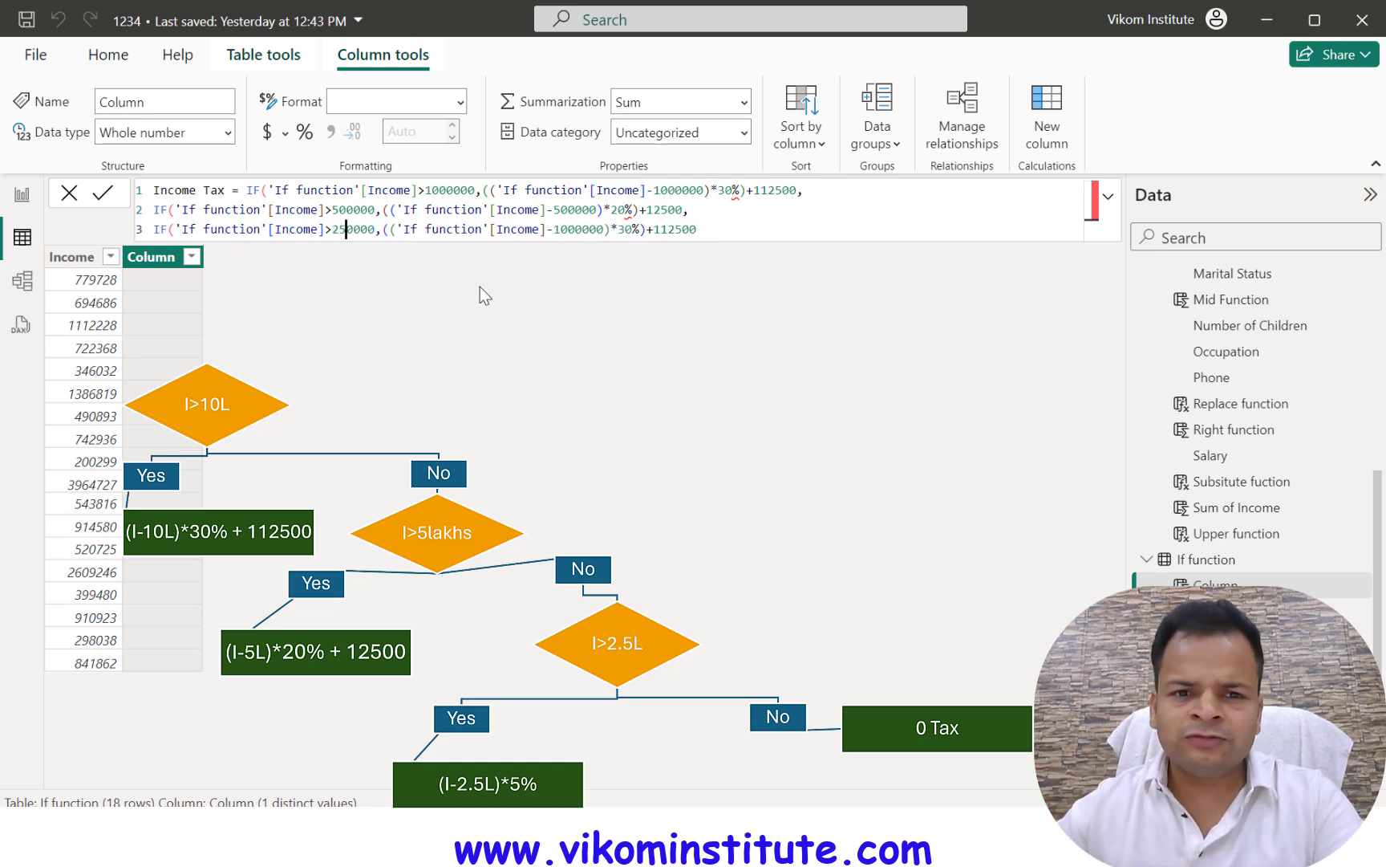
# - Change the subtracted amount in the third IF to 250000 and its tax rate to 5%
pyautogui.click(567, 228)
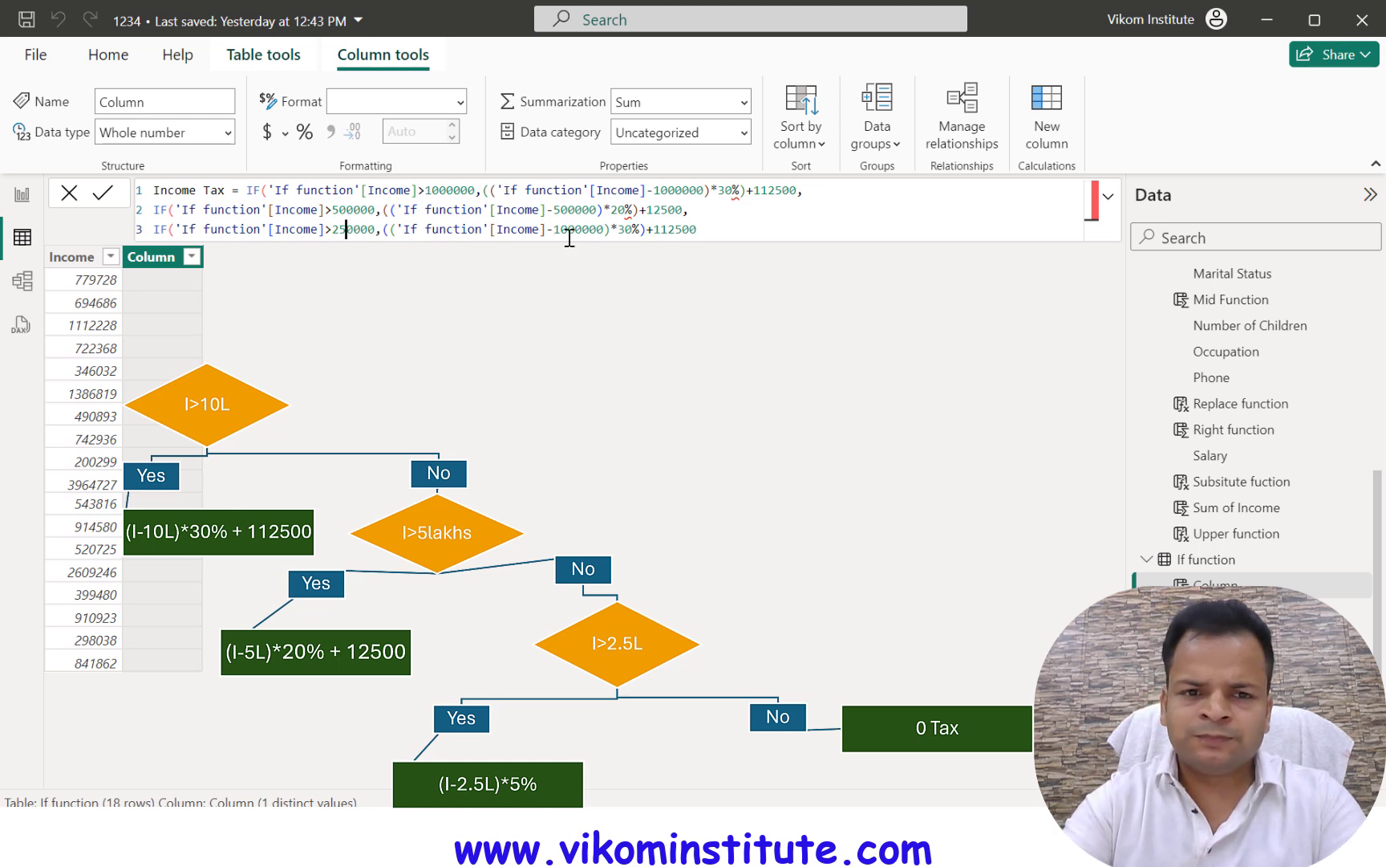
pyautogui.press('BackSpace')
pyautogui.press('BackSpace')
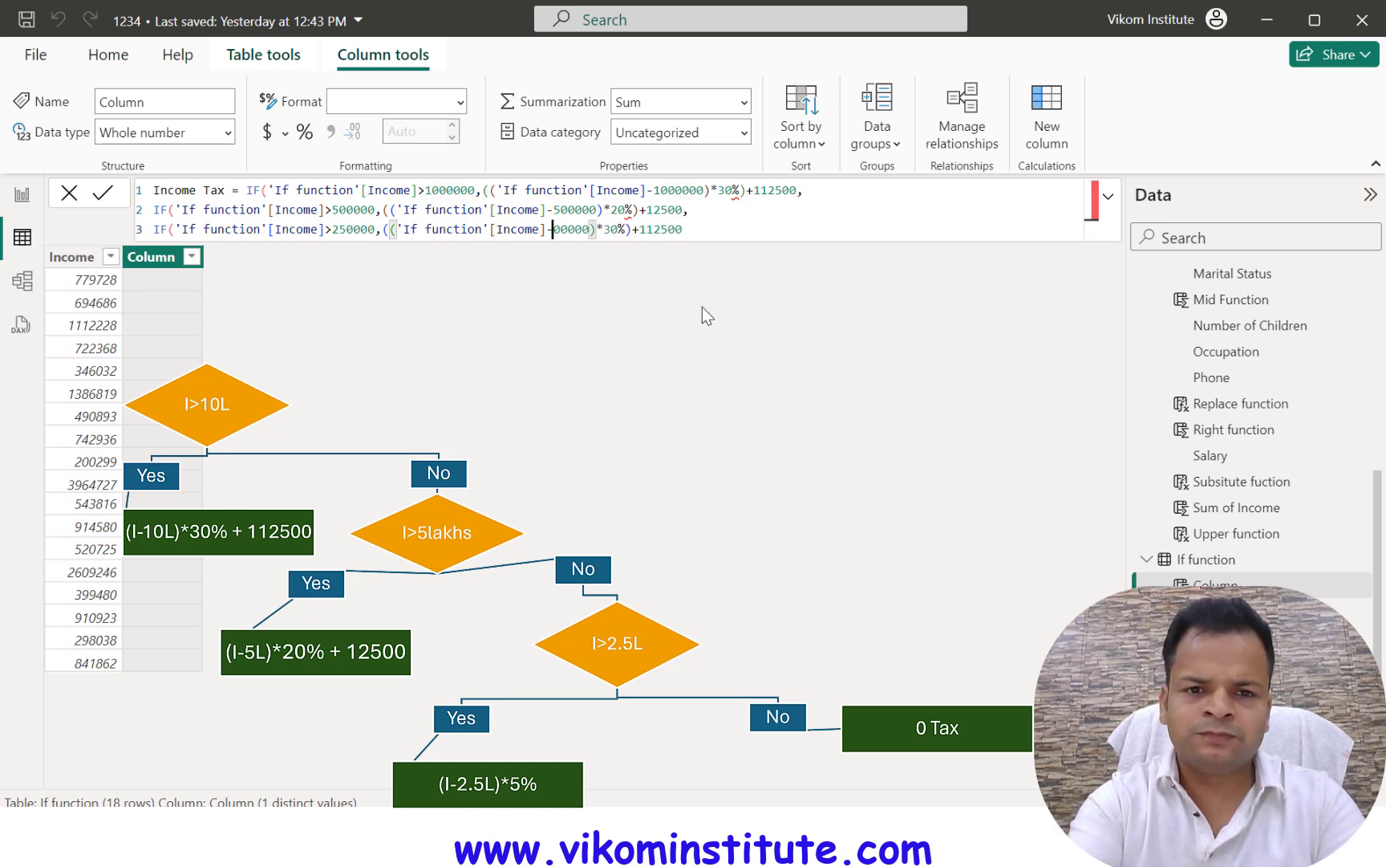
pyautogui.write('25')
pyautogui.press('Delete')
pyautogui.click(631, 229)
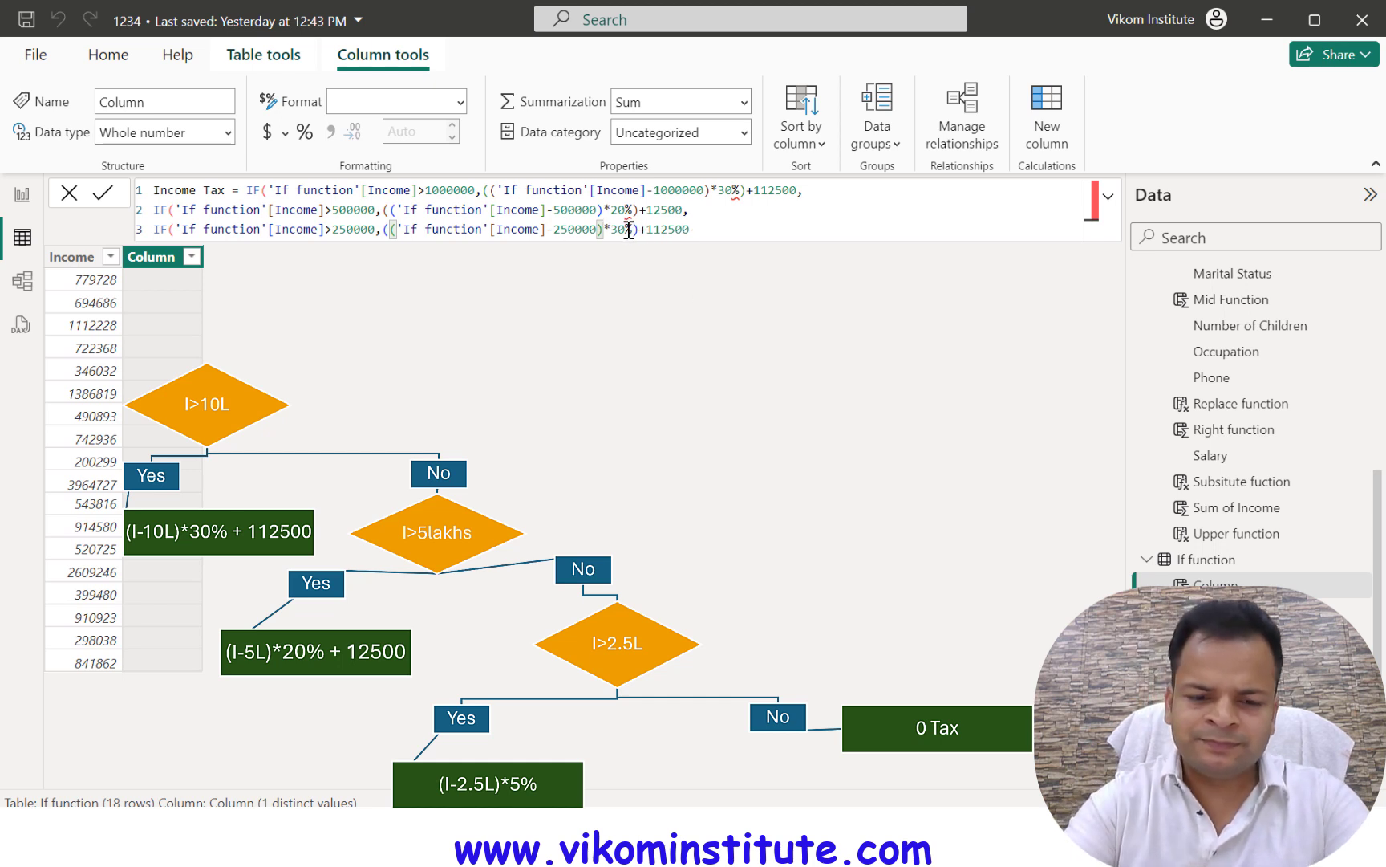
pyautogui.press('BackSpace')
pyautogui.press('BackSpace')
pyautogui.write('5')
# - Replace the amount added in the third IF's true result with 0
pyautogui.press('Right')
pyautogui.press('Right')
pyautogui.press('Right')
pyautogui.hotkey('shift', 'Right')
pyautogui.hotkey('shift', 'Right')
pyautogui.hotkey('shift', 'Right')
pyautogui.hotkey('shift', 'Right')
pyautogui.hotkey('shift', 'Right')
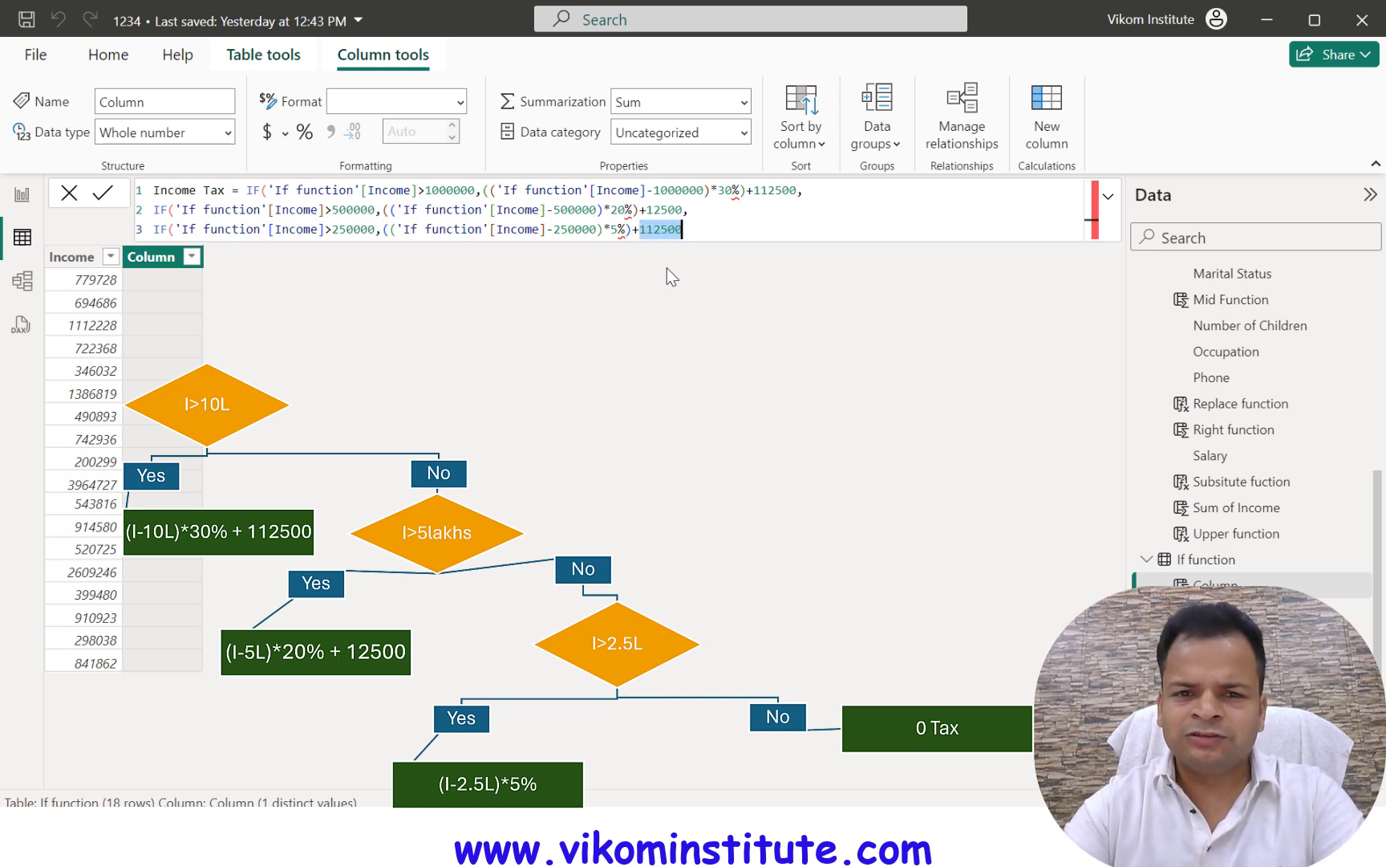
pyautogui.write('0')
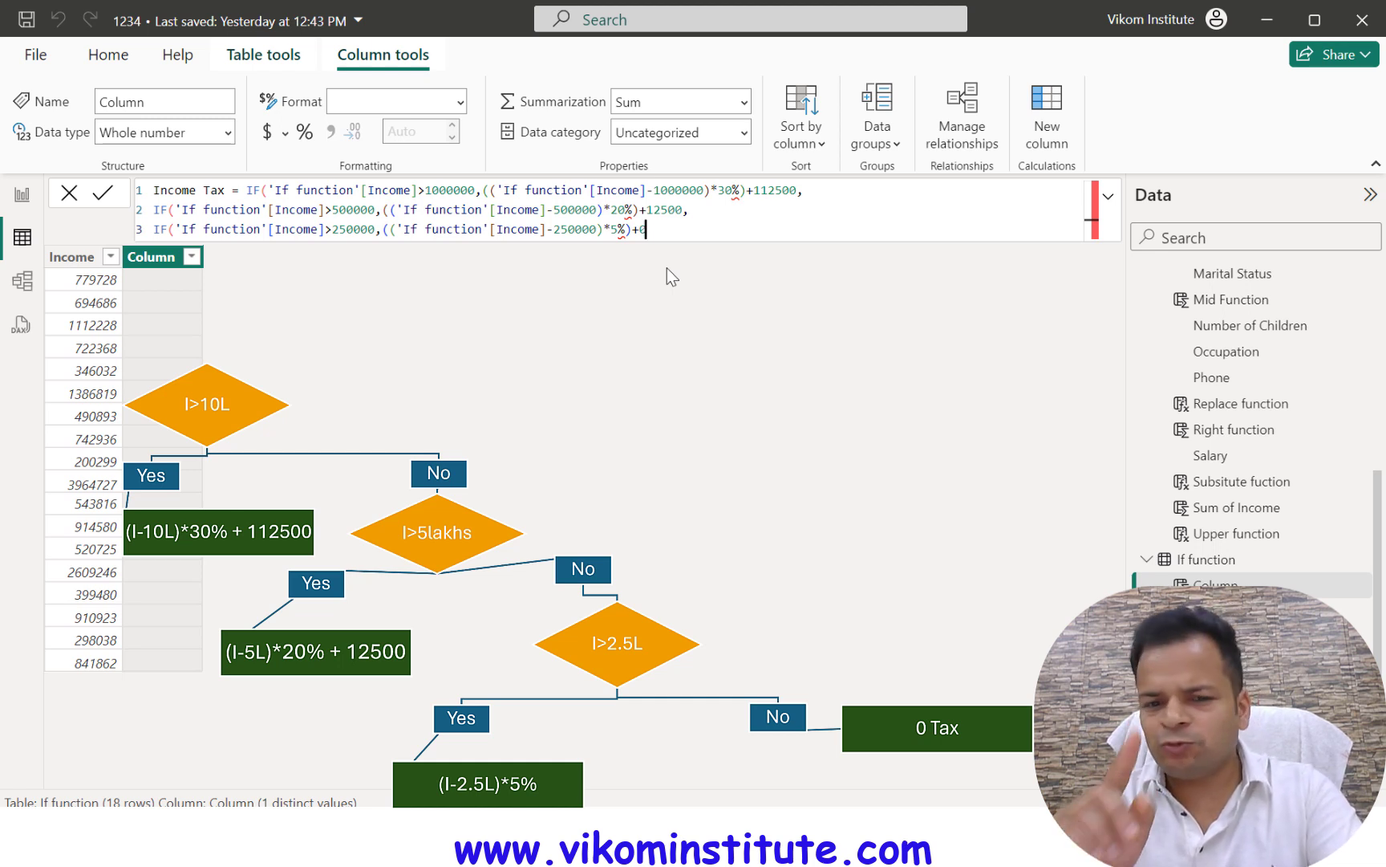
# - Add 0 as the third IF's false result, close all three IF functions and commit the Income Tax formula
pyautogui.write(',')
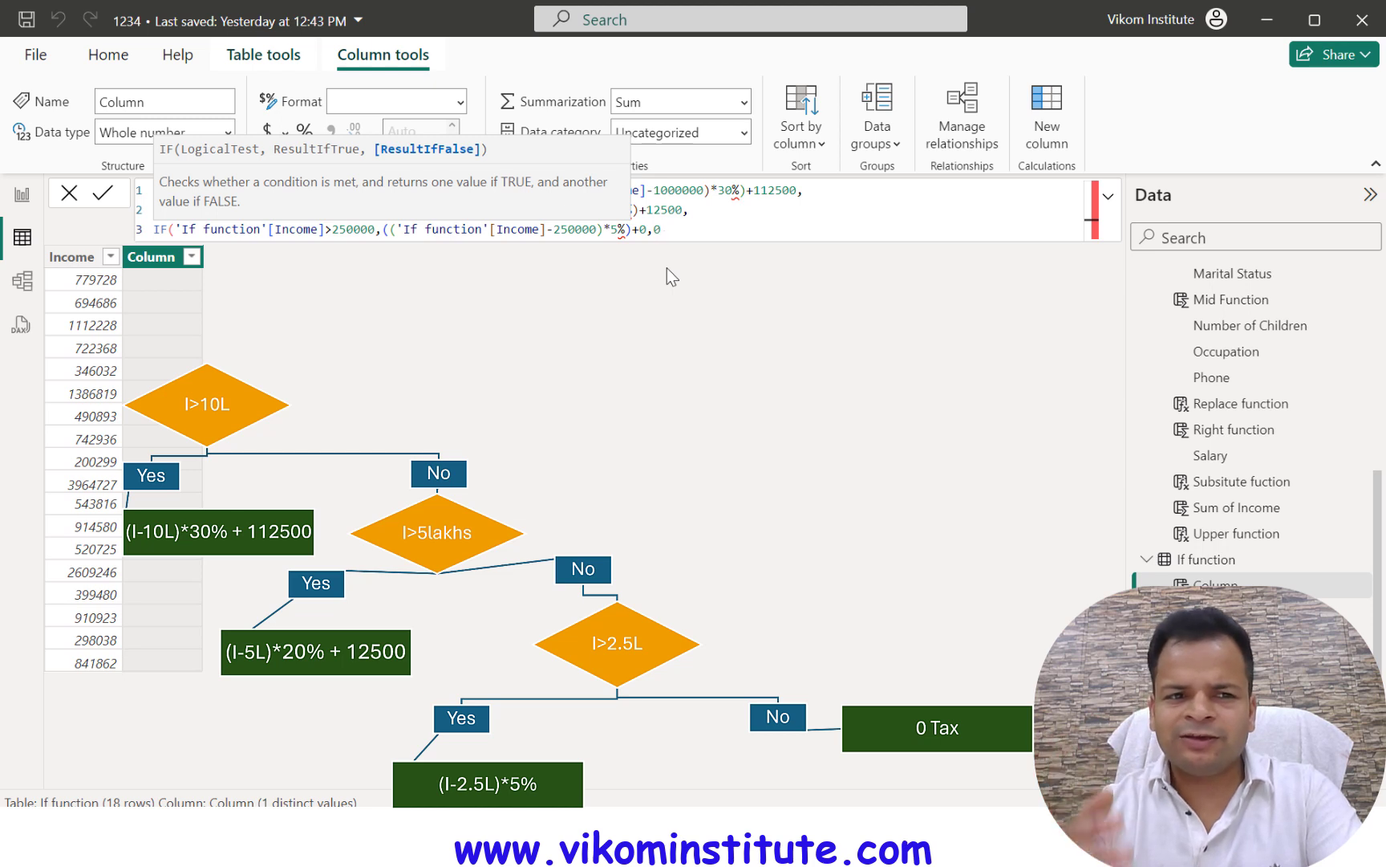
pyautogui.write('0)))')
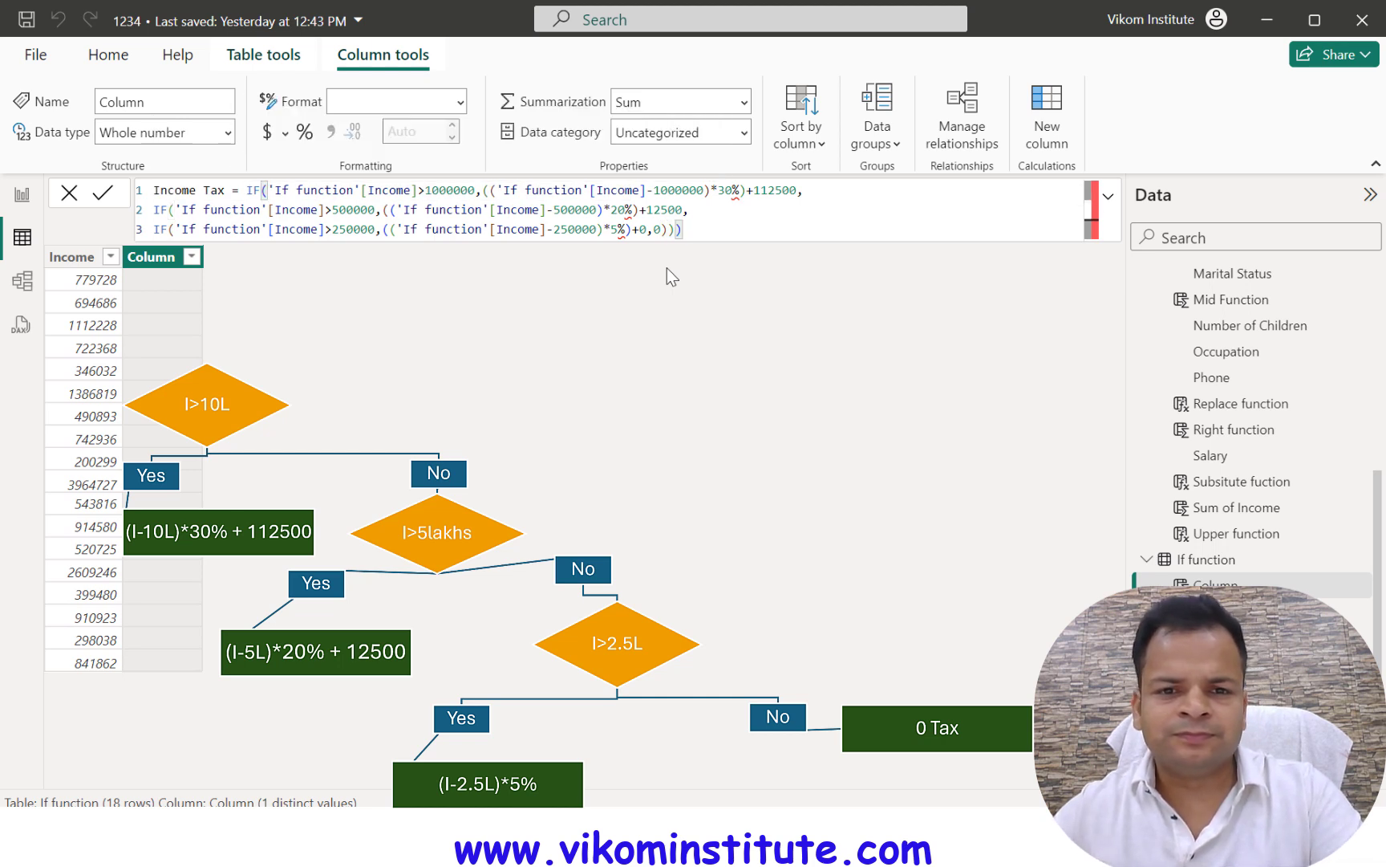
pyautogui.press('Return')
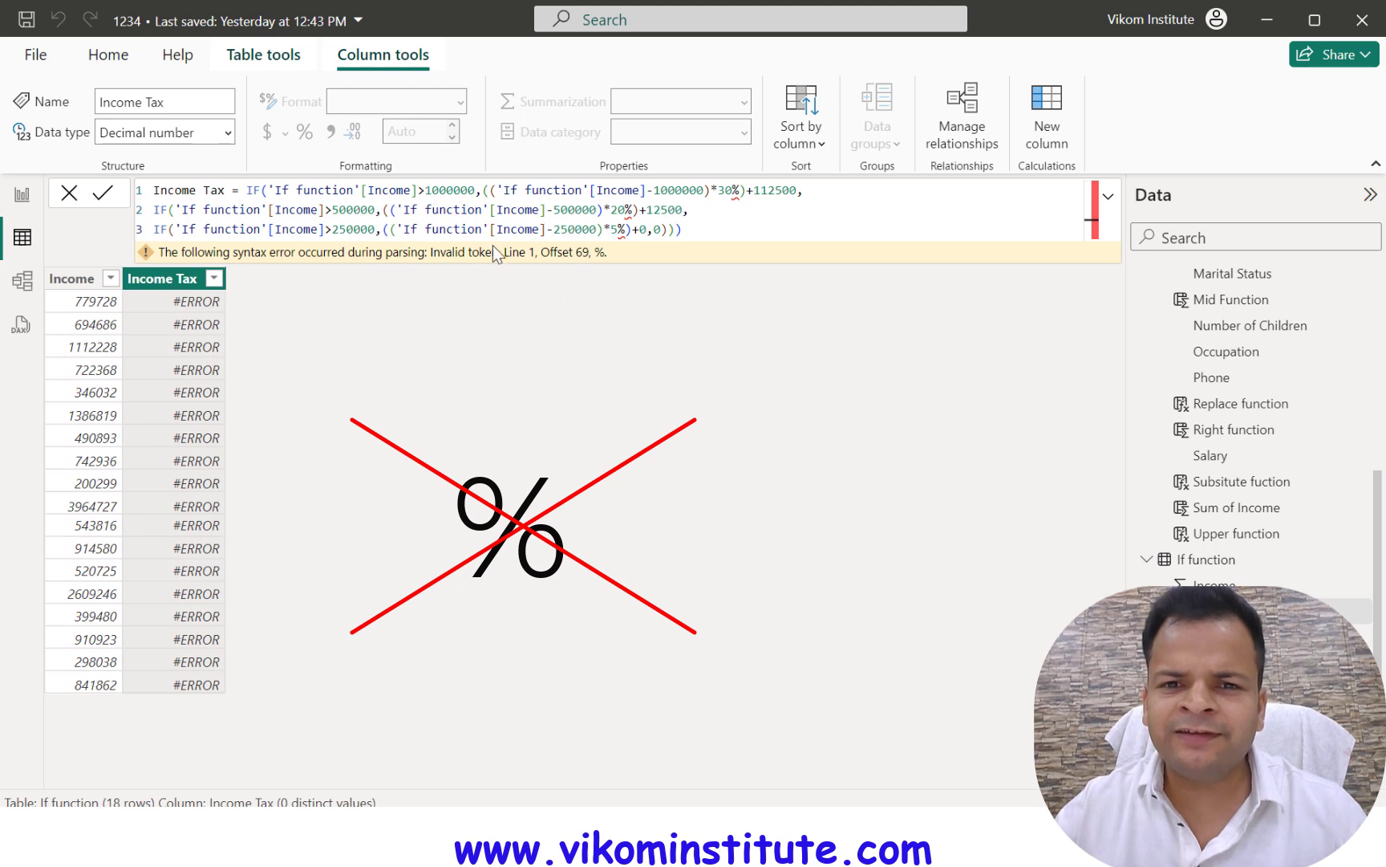
# - Replace the 30% rate in the first IF with 0.3
pyautogui.click(739, 190)
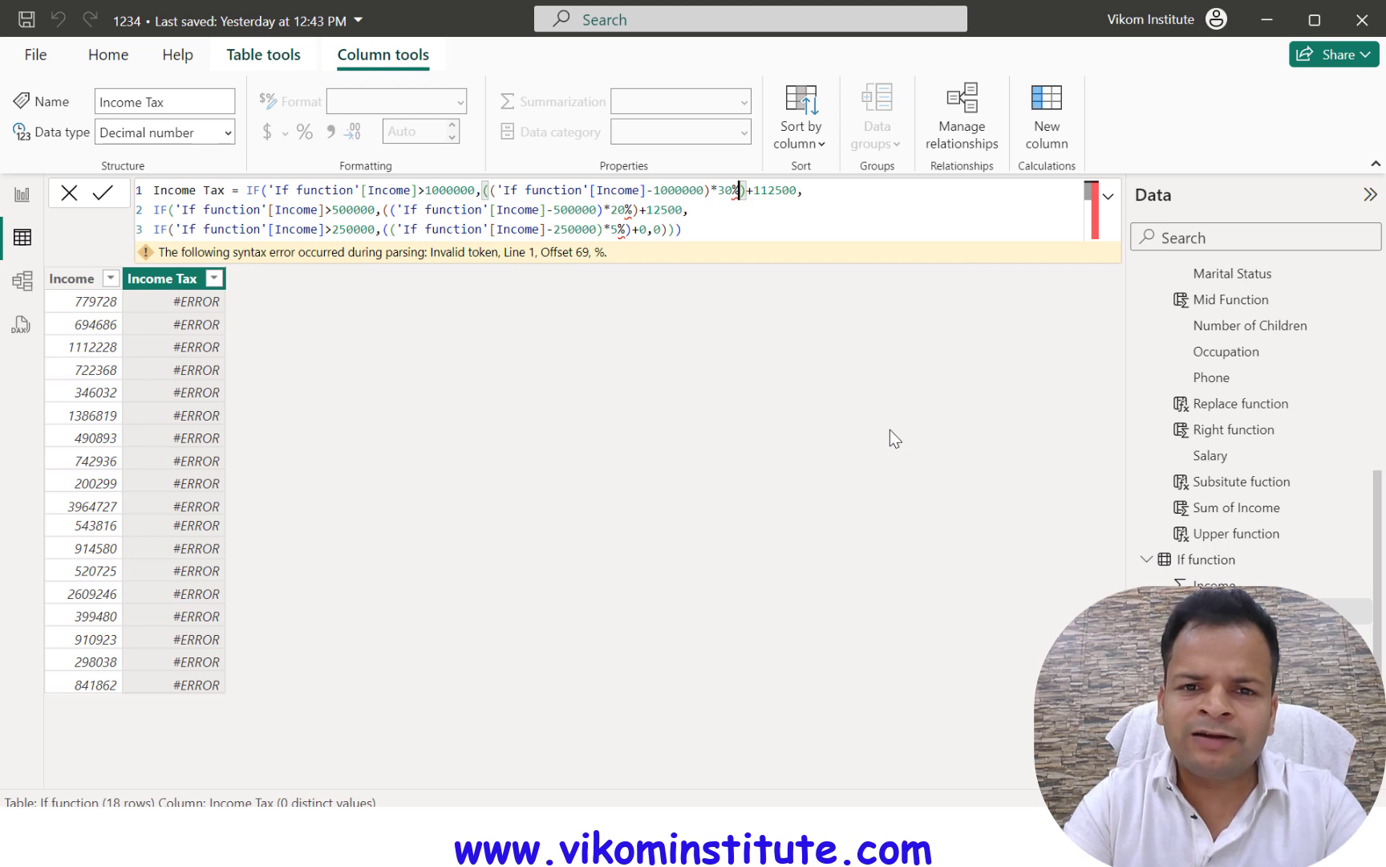
pyautogui.press('BackSpace')
pyautogui.press('BackSpace')
pyautogui.press('BackSpace')
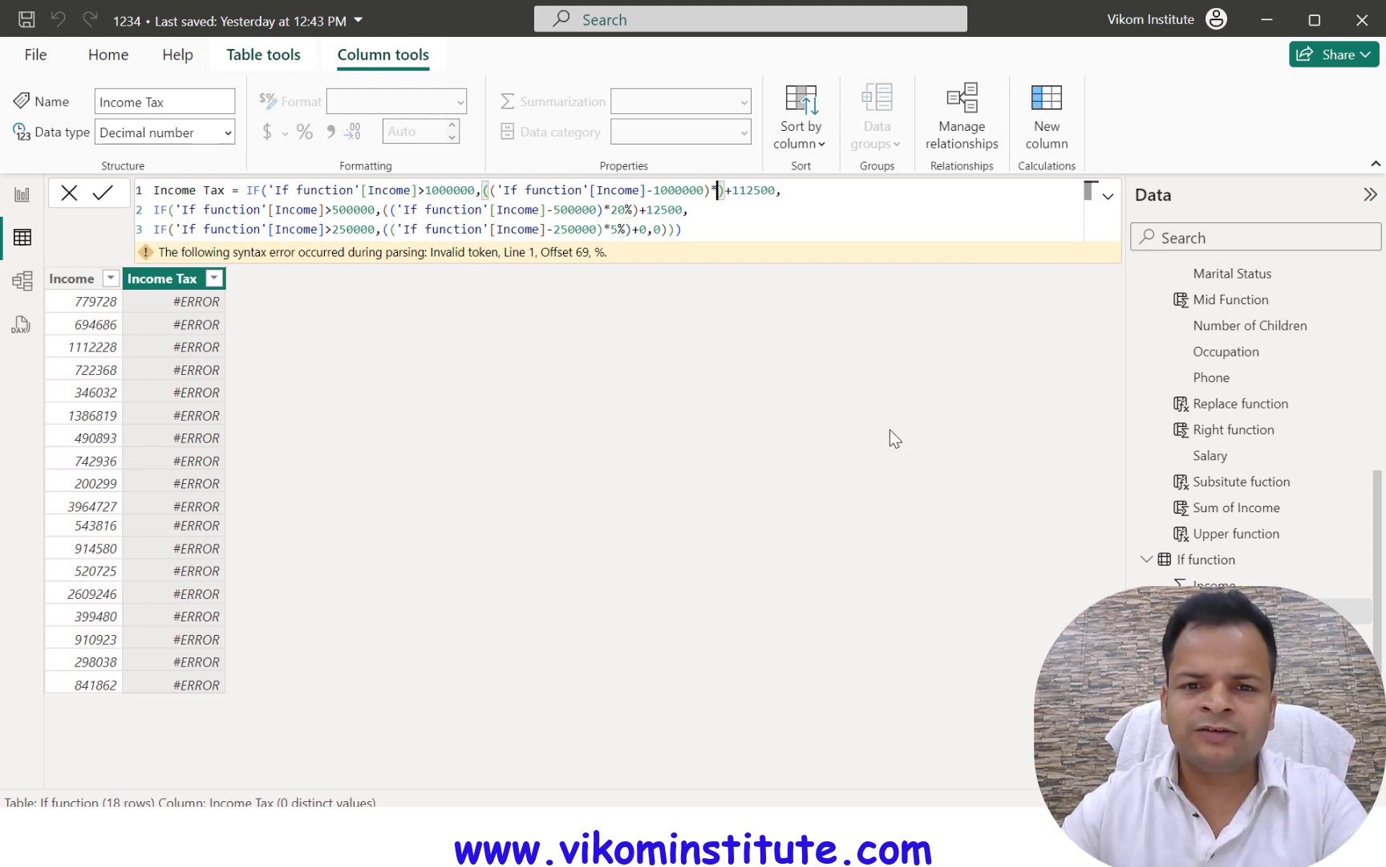
pyautogui.write('0.3')
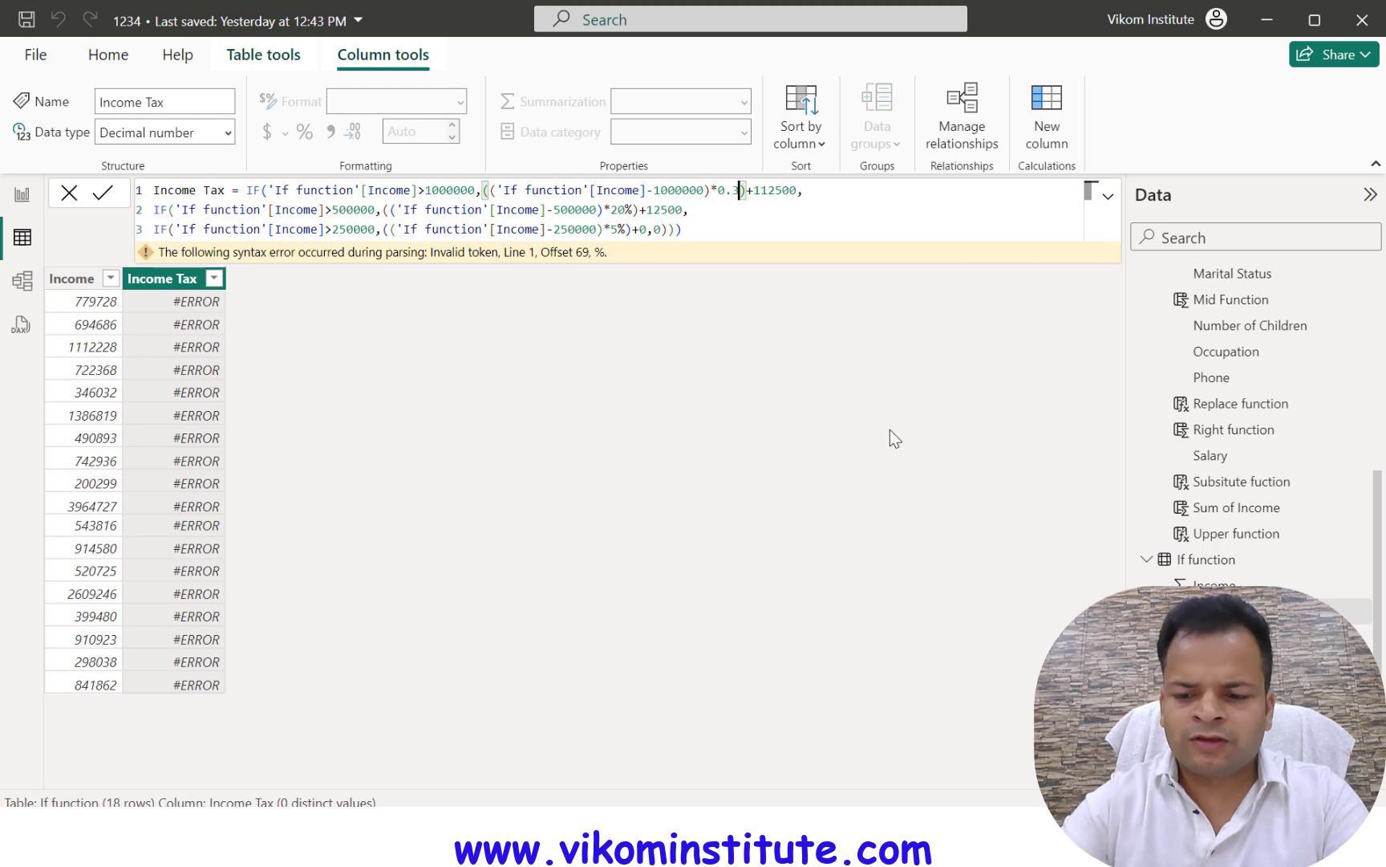
# - Replace the 20% rate in the second IF with 0.2
pyautogui.click(634, 209)
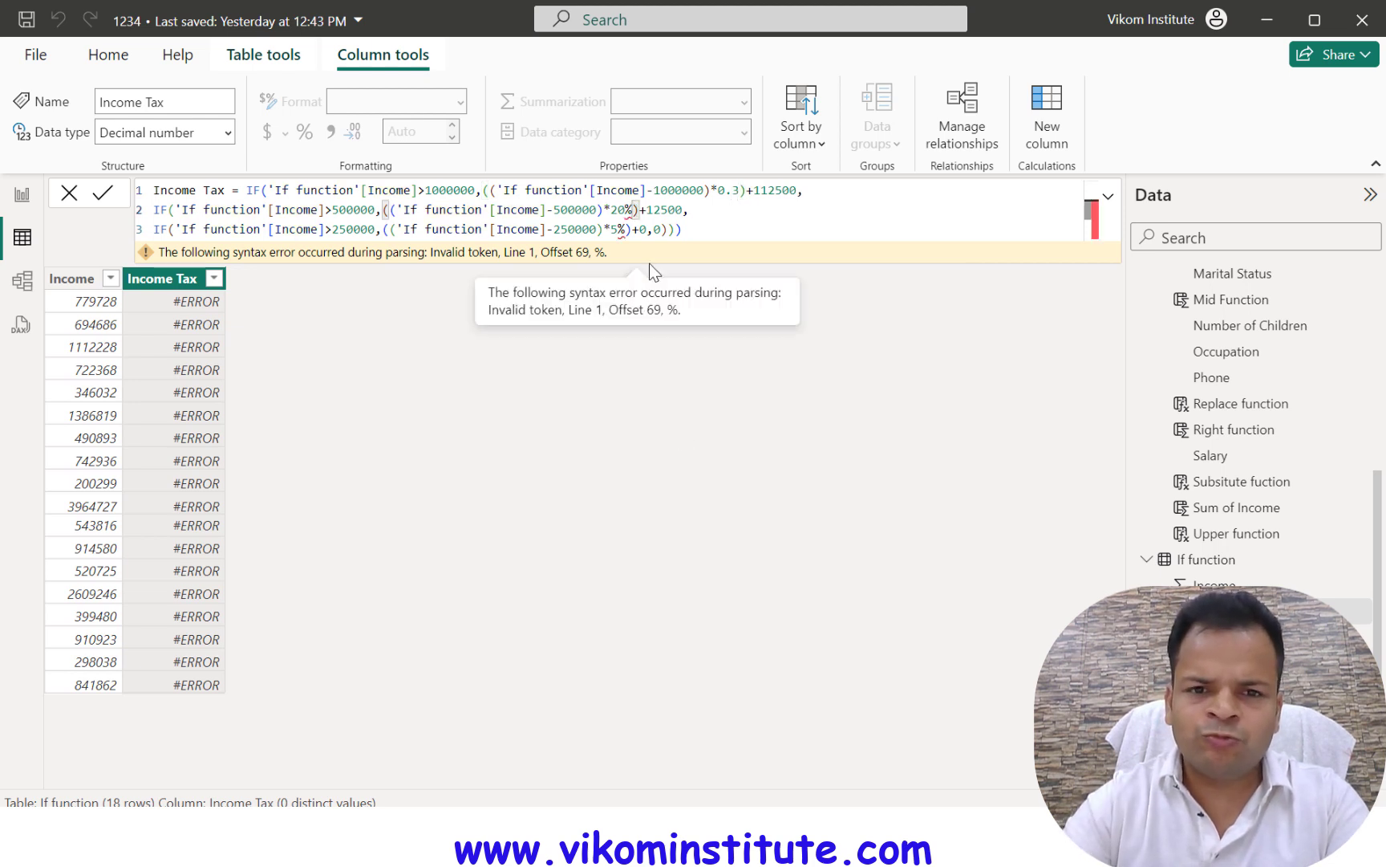
pyautogui.press('BackSpace')
pyautogui.press('BackSpace')
pyautogui.press('BackSpace')
pyautogui.write('0.2')
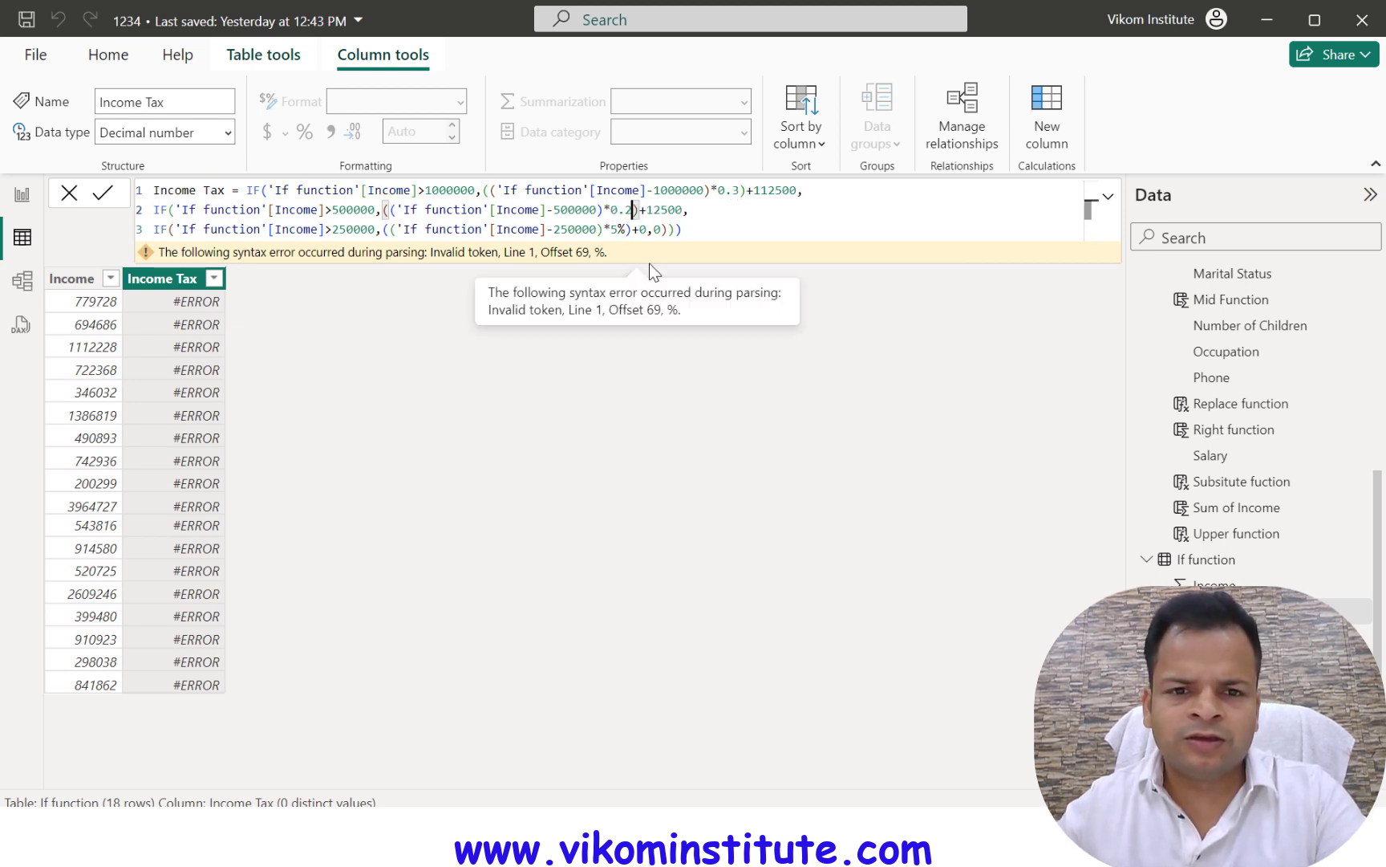
# - Replace the 5% rate in the third IF with its decimal equivalent
pyautogui.click(622, 231)
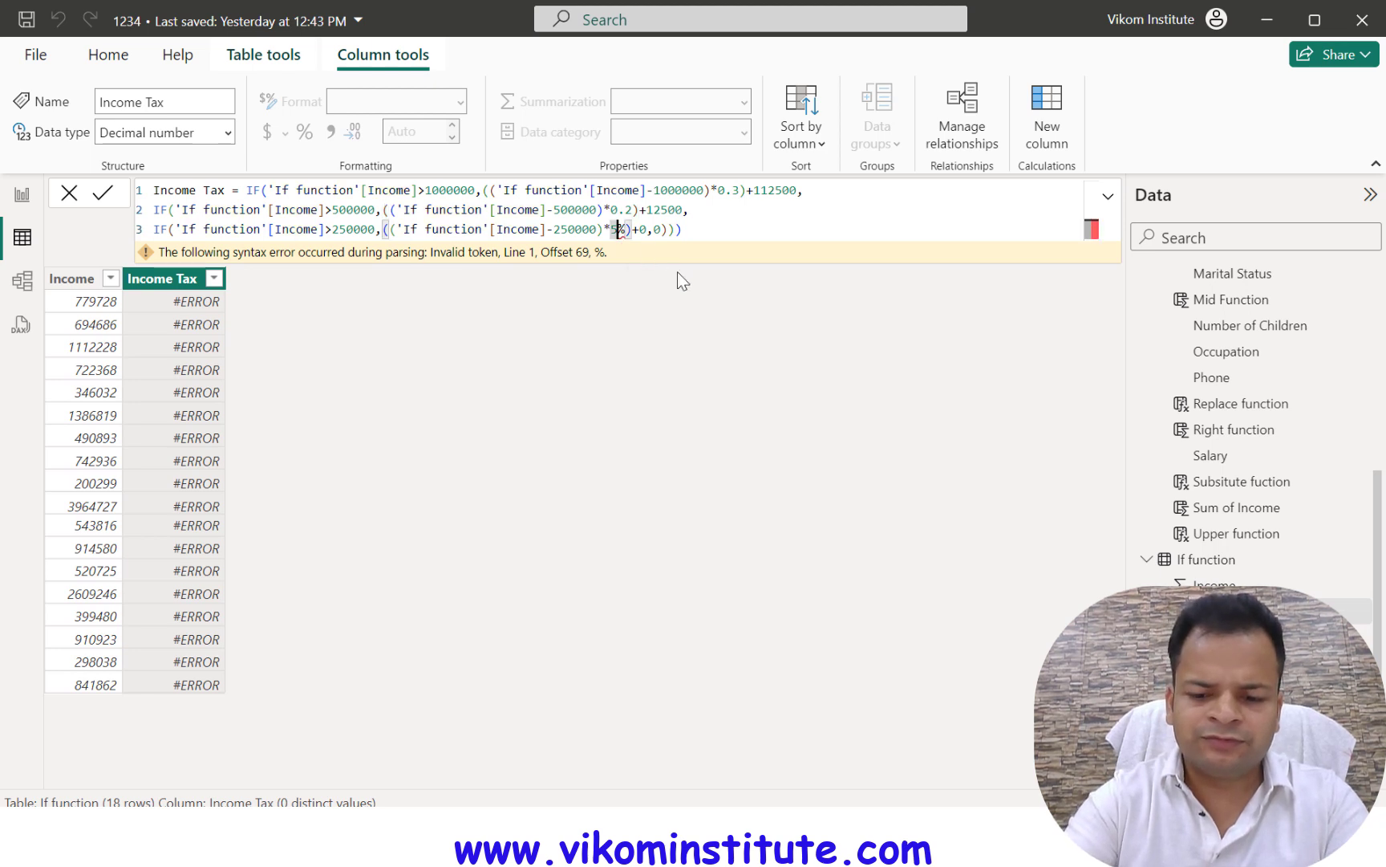
pyautogui.press('BackSpace')
pyautogui.press('BackSpace')
pyautogui.write('0.0')
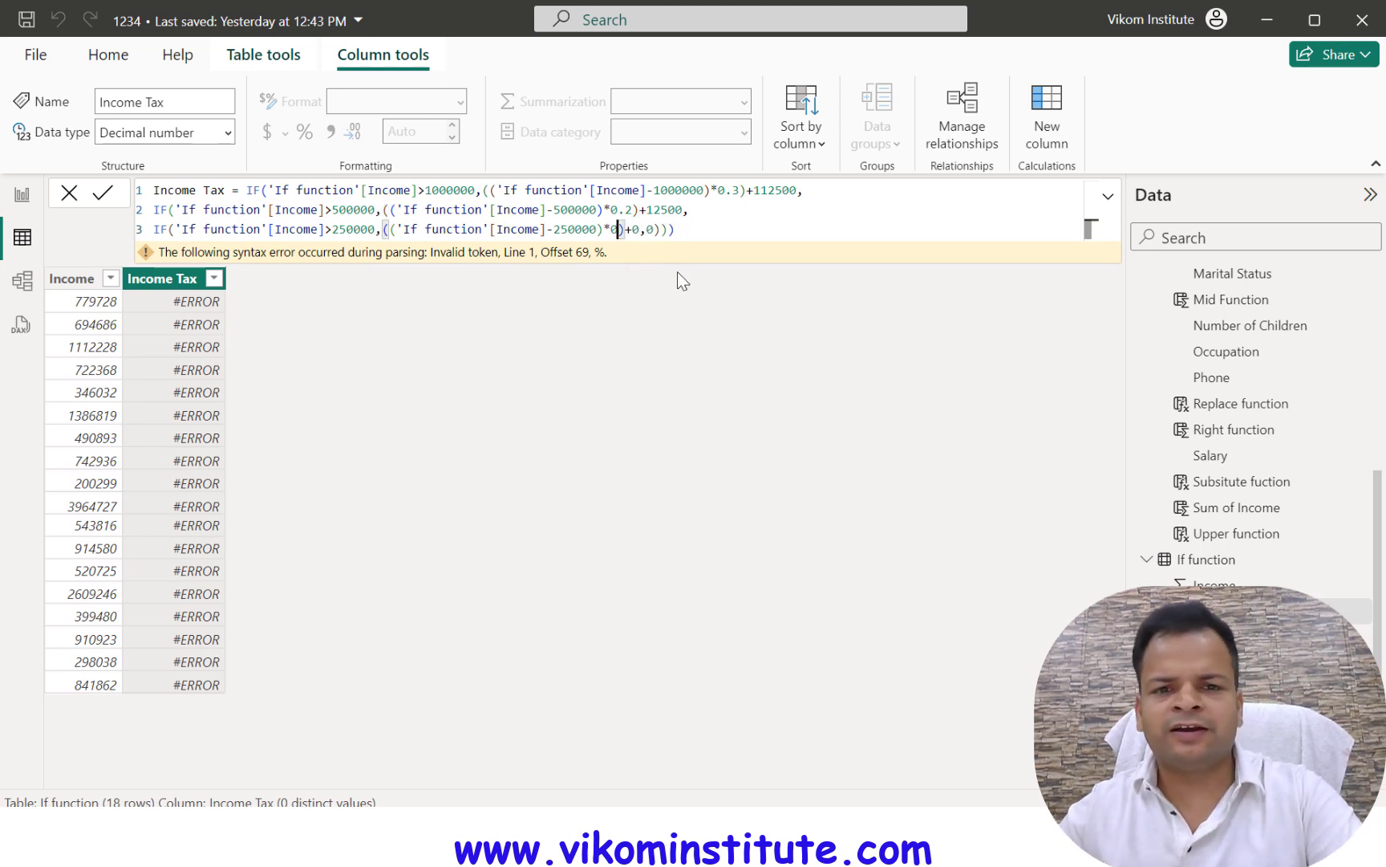
pyautogui.click(699, 326)
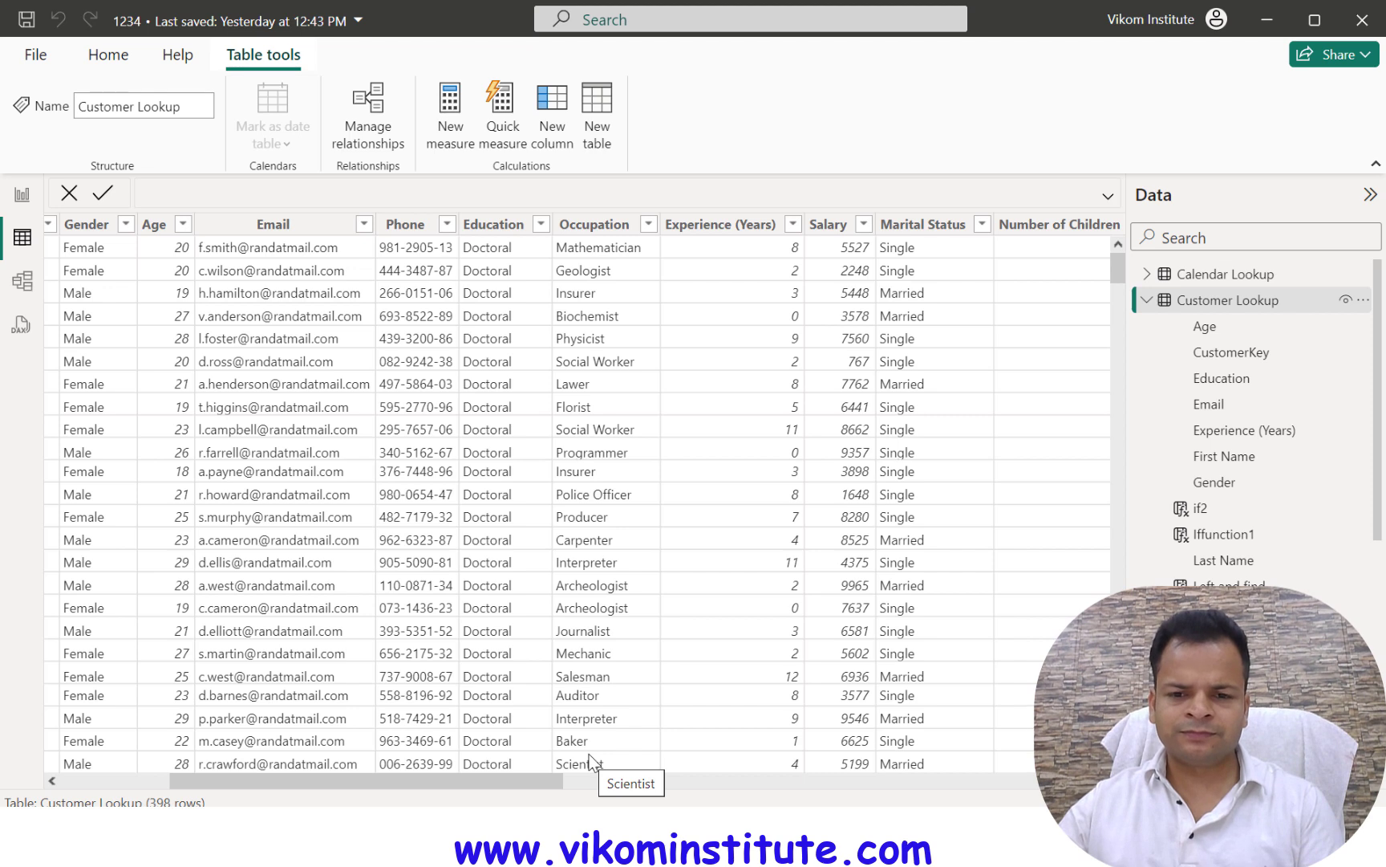
# - Filter the Customer Lookup table's Marital Status column to show only Single
pyautogui.moveTo(481, 784); pyautogui.dragTo(615, 779)
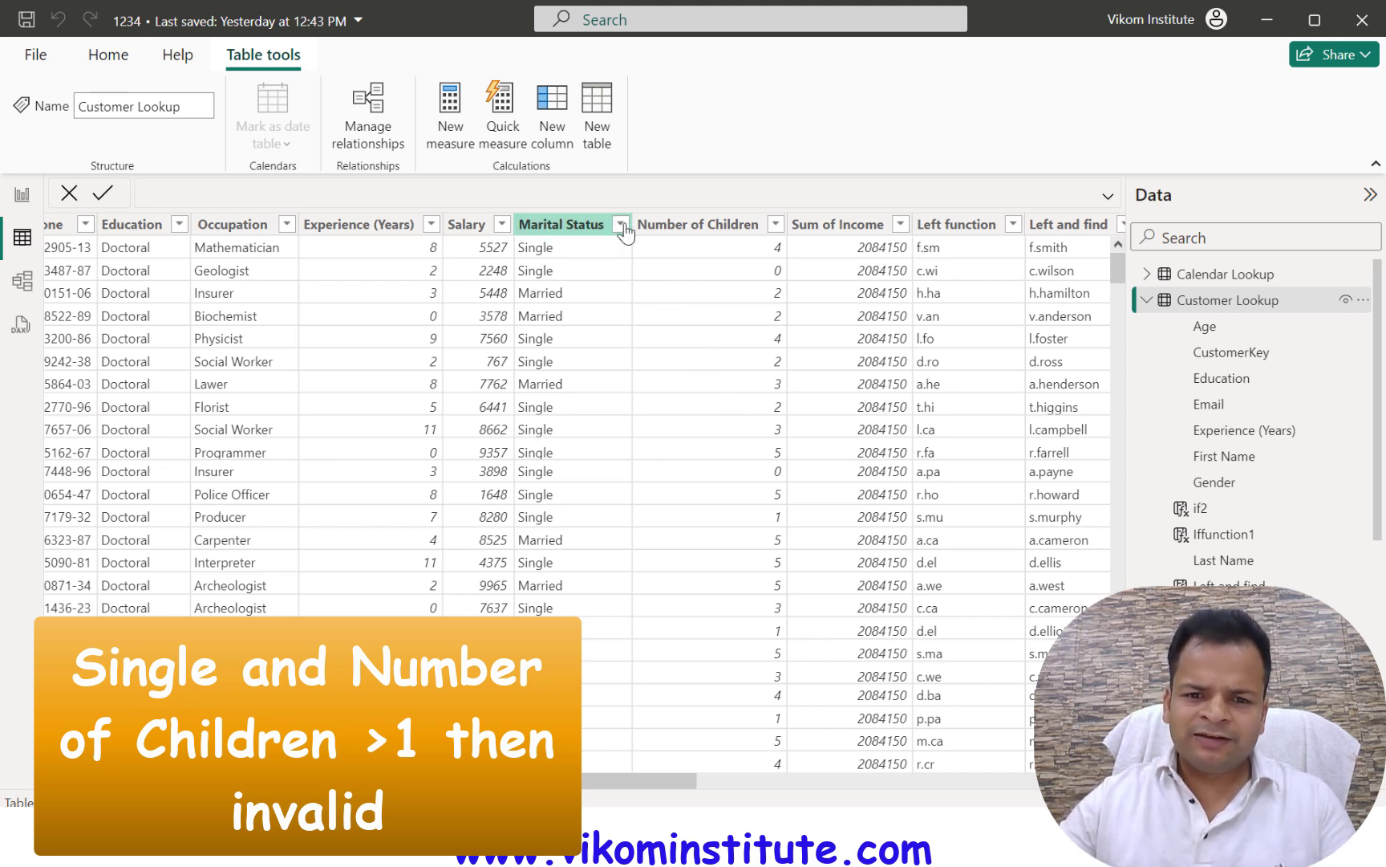
pyautogui.click(621, 224)
pyautogui.click(661, 443)
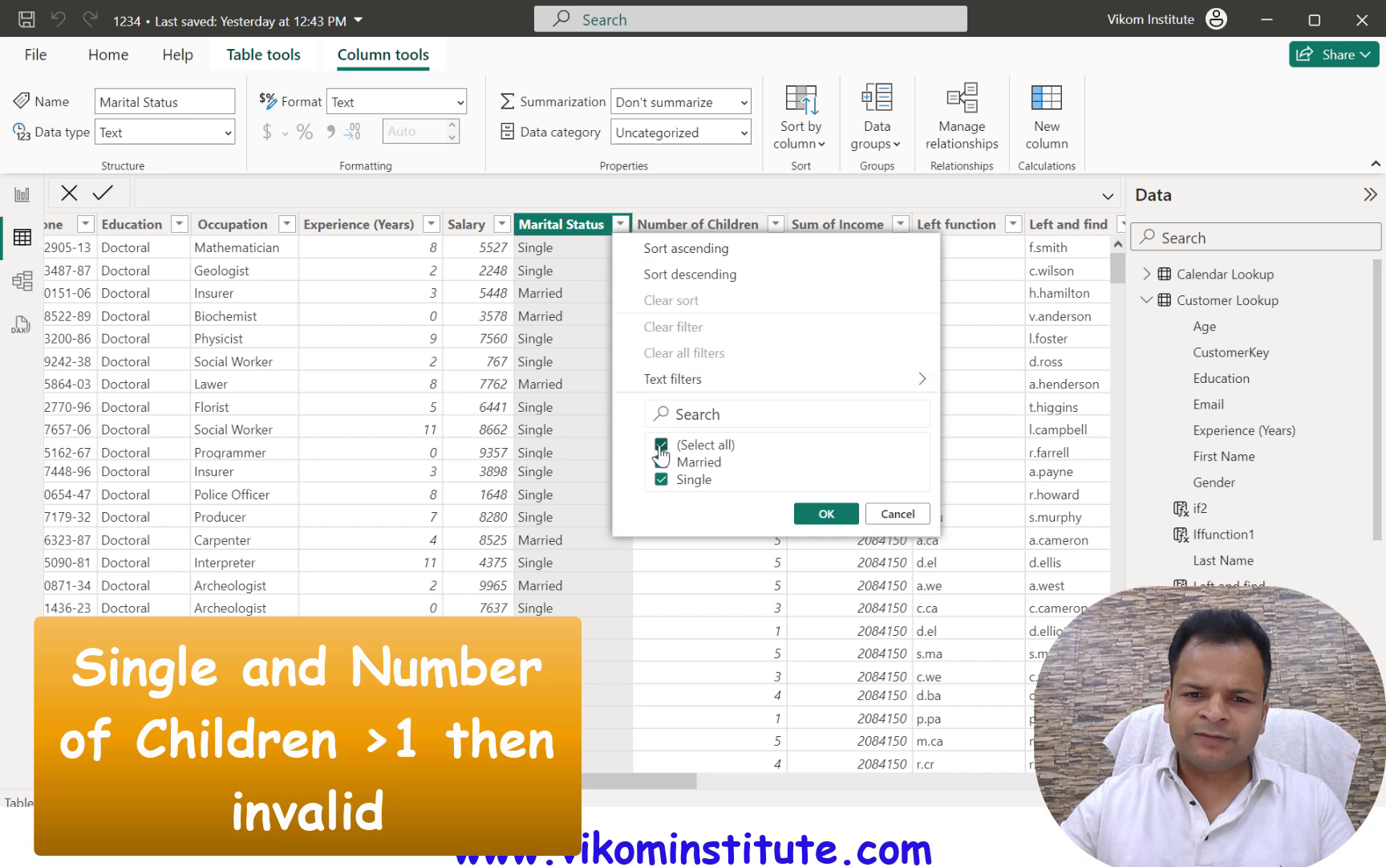
pyautogui.click(661, 479)
pyautogui.click(803, 513)
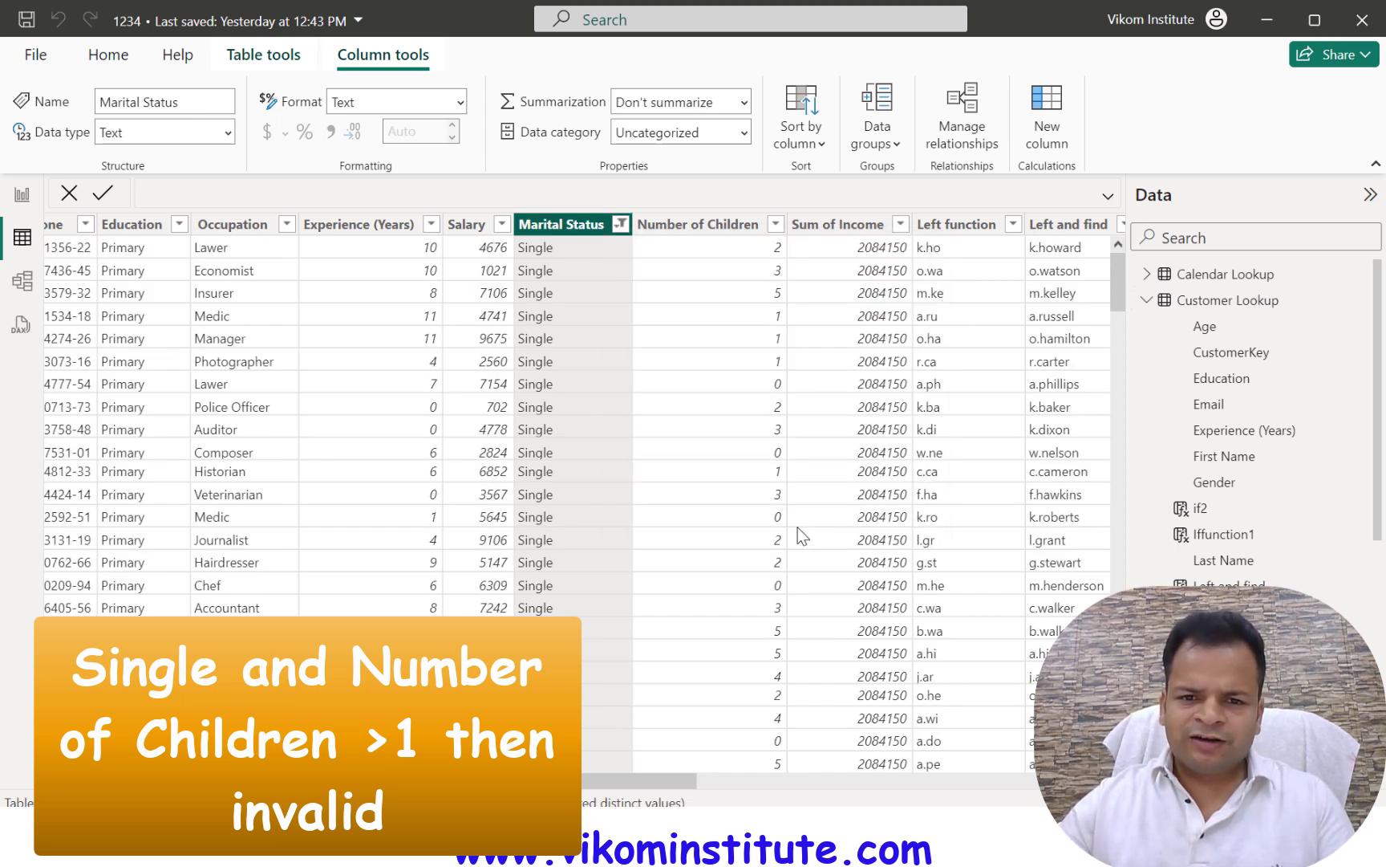
# - Filter the Number of Children column to exclude 0, keeping values 1 to 5
pyautogui.click(775, 224)
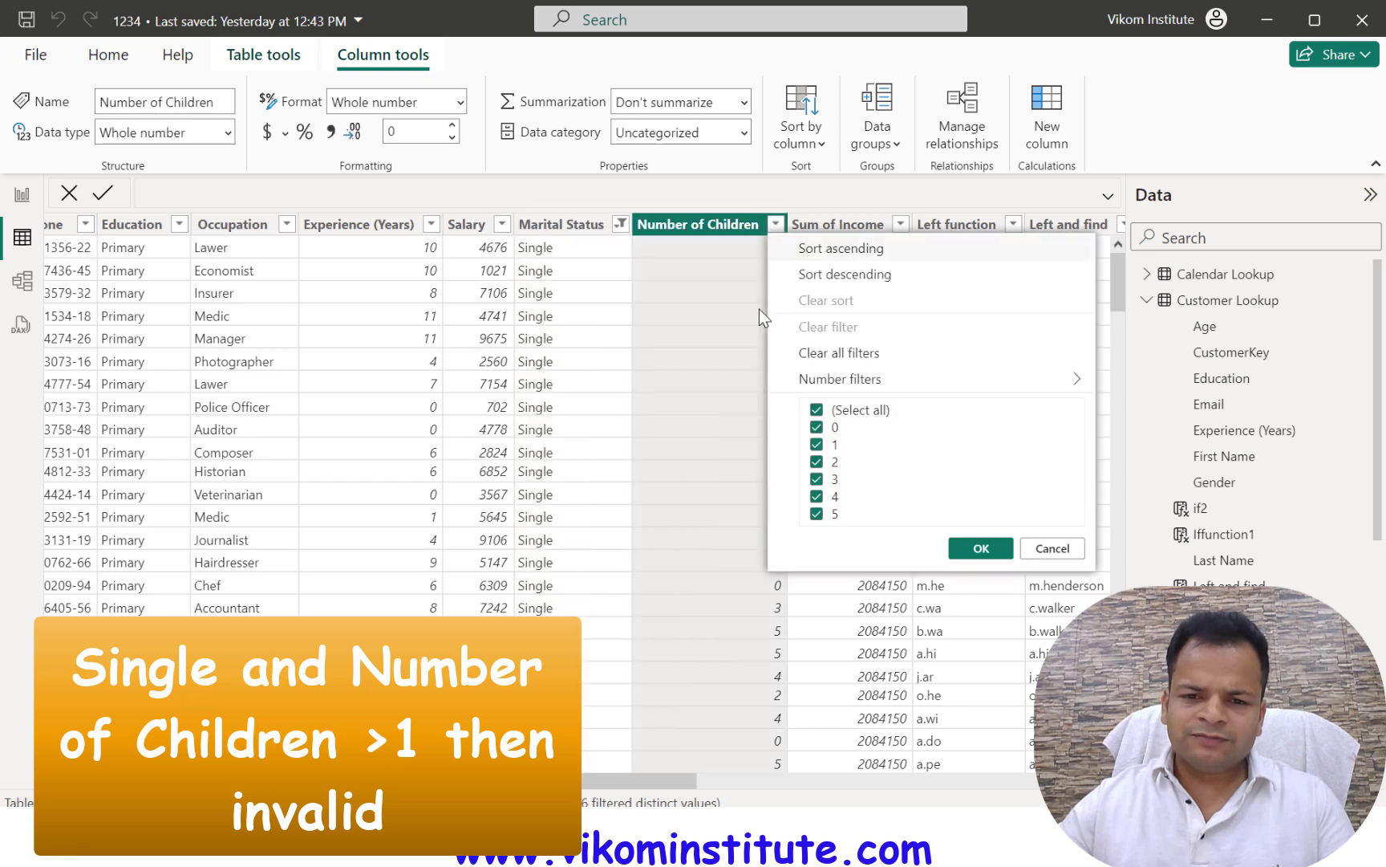
pyautogui.click(816, 409)
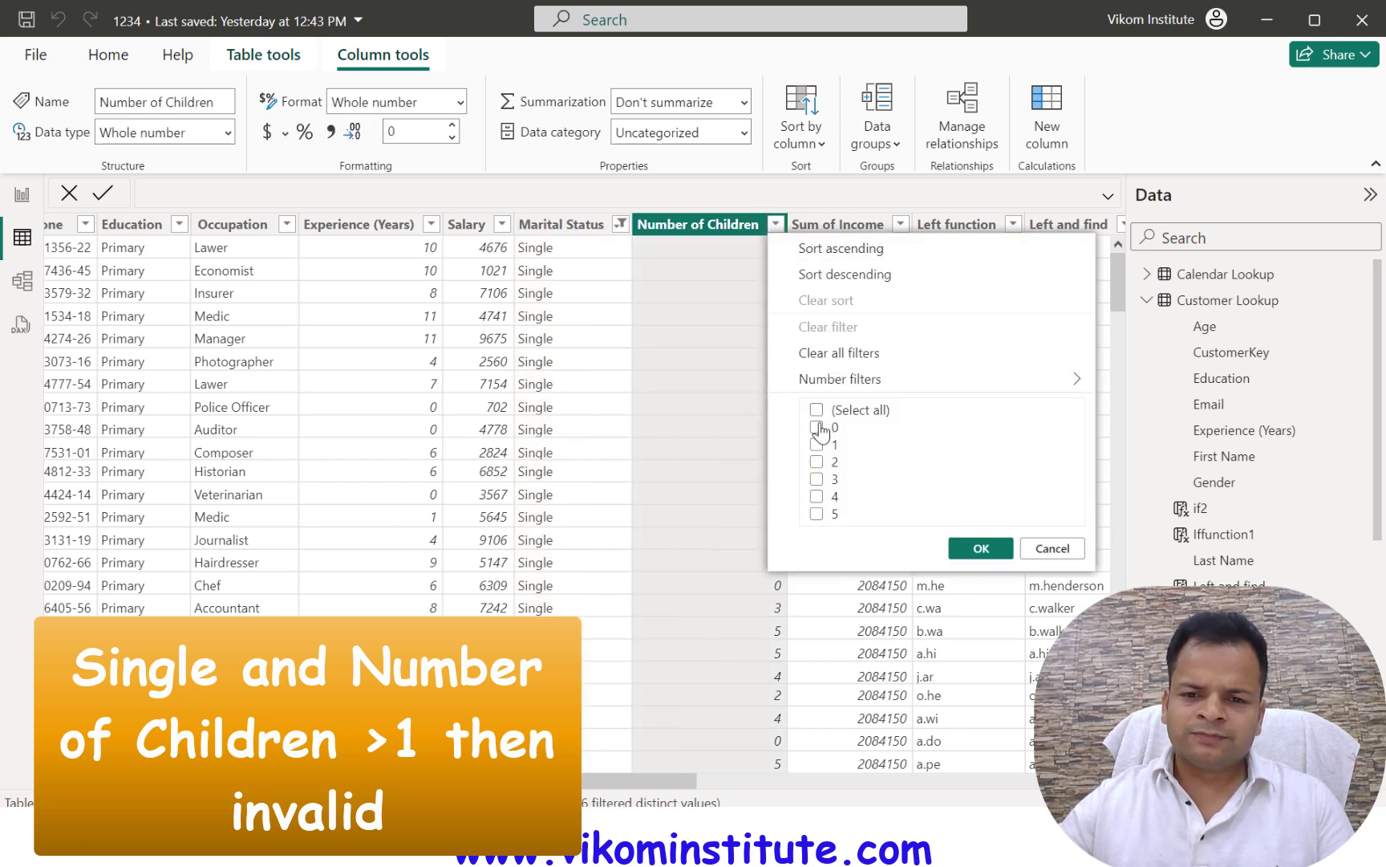
pyautogui.click(816, 410)
pyautogui.click(816, 427)
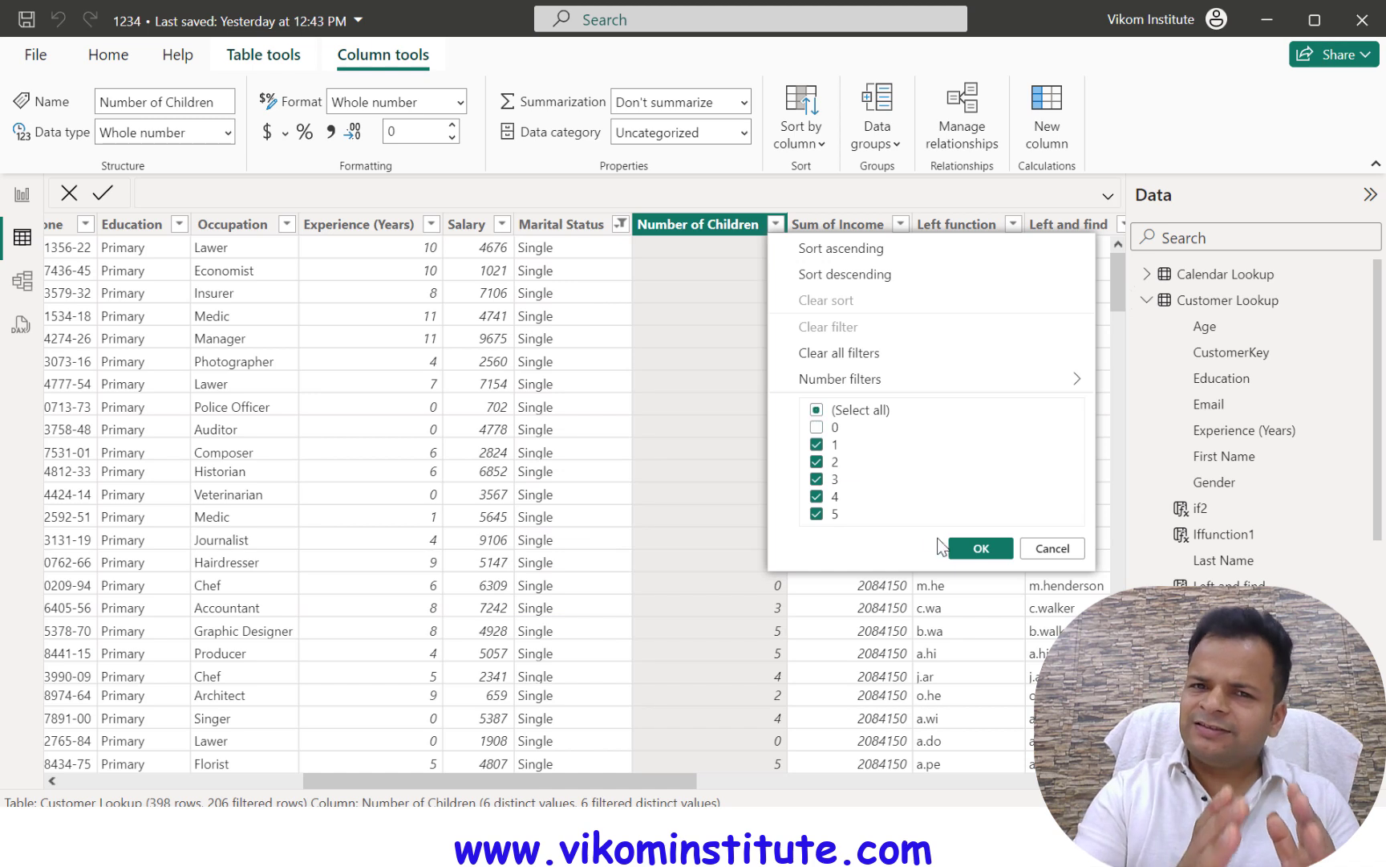
pyautogui.click(955, 548)
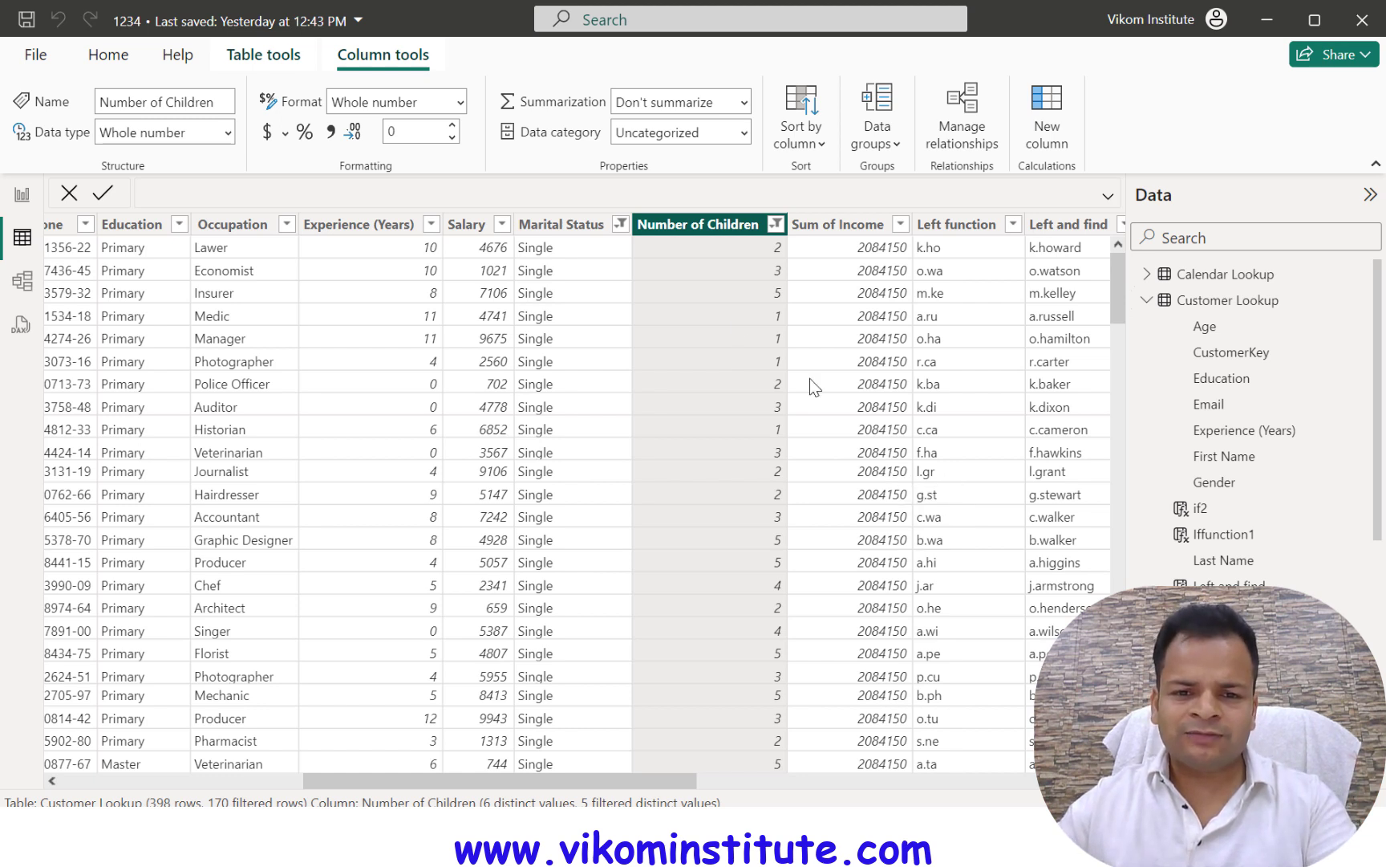
# - Reset the Marital Status and Number of Children filters so all of their values are included
pyautogui.click(621, 224)
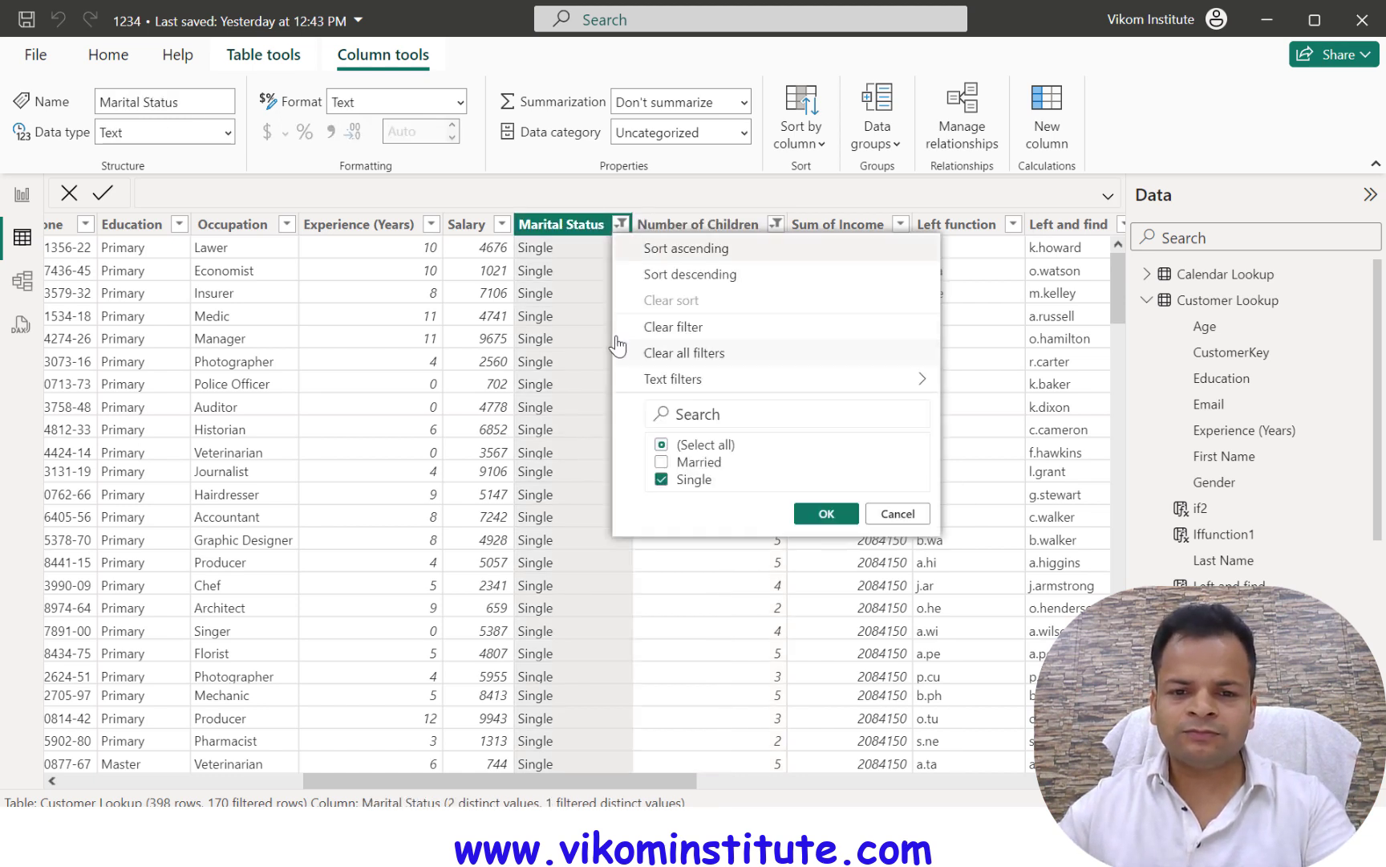
pyautogui.click(662, 445)
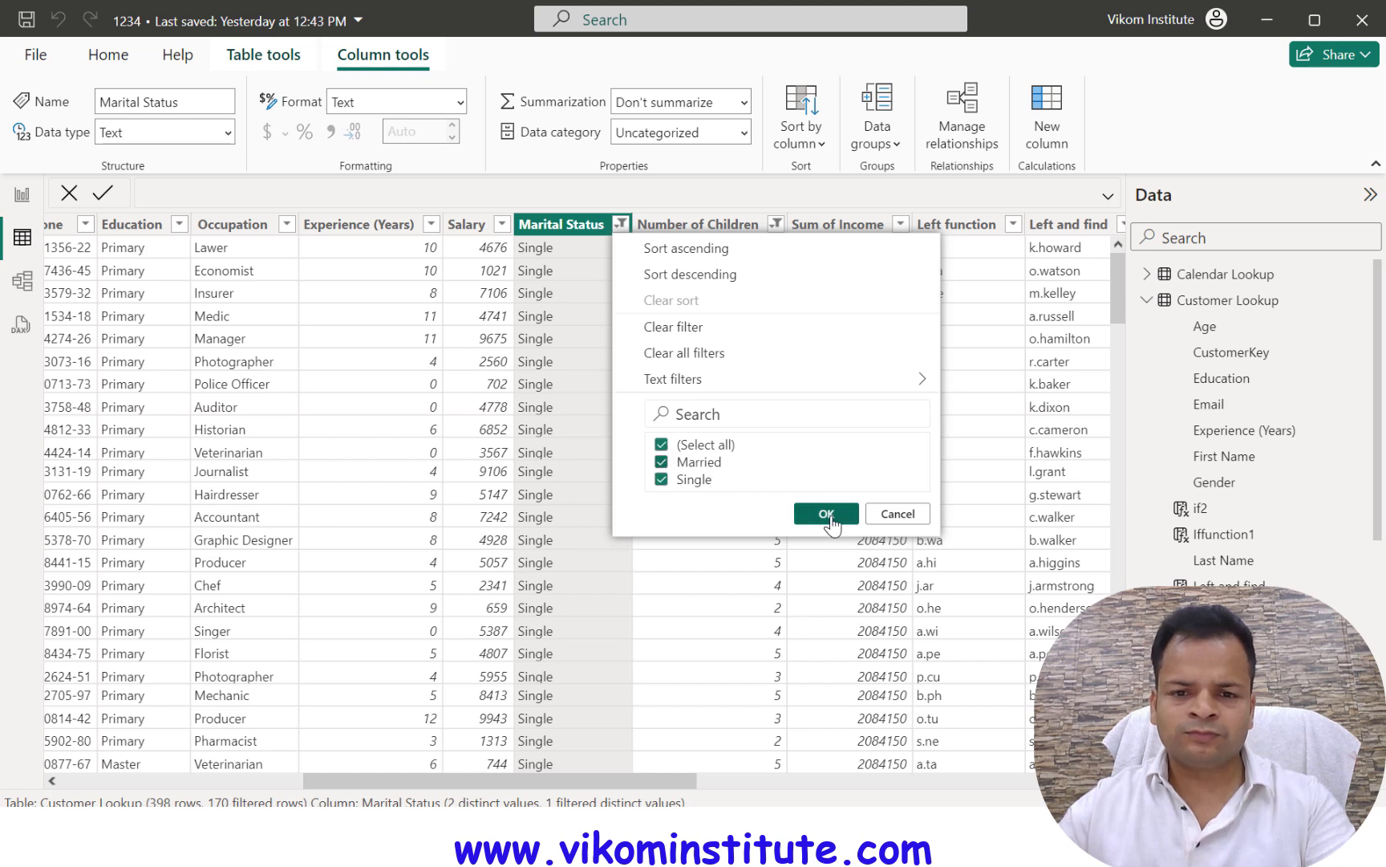
pyautogui.click(827, 513)
pyautogui.click(776, 224)
pyautogui.click(816, 410)
pyautogui.click(816, 410)
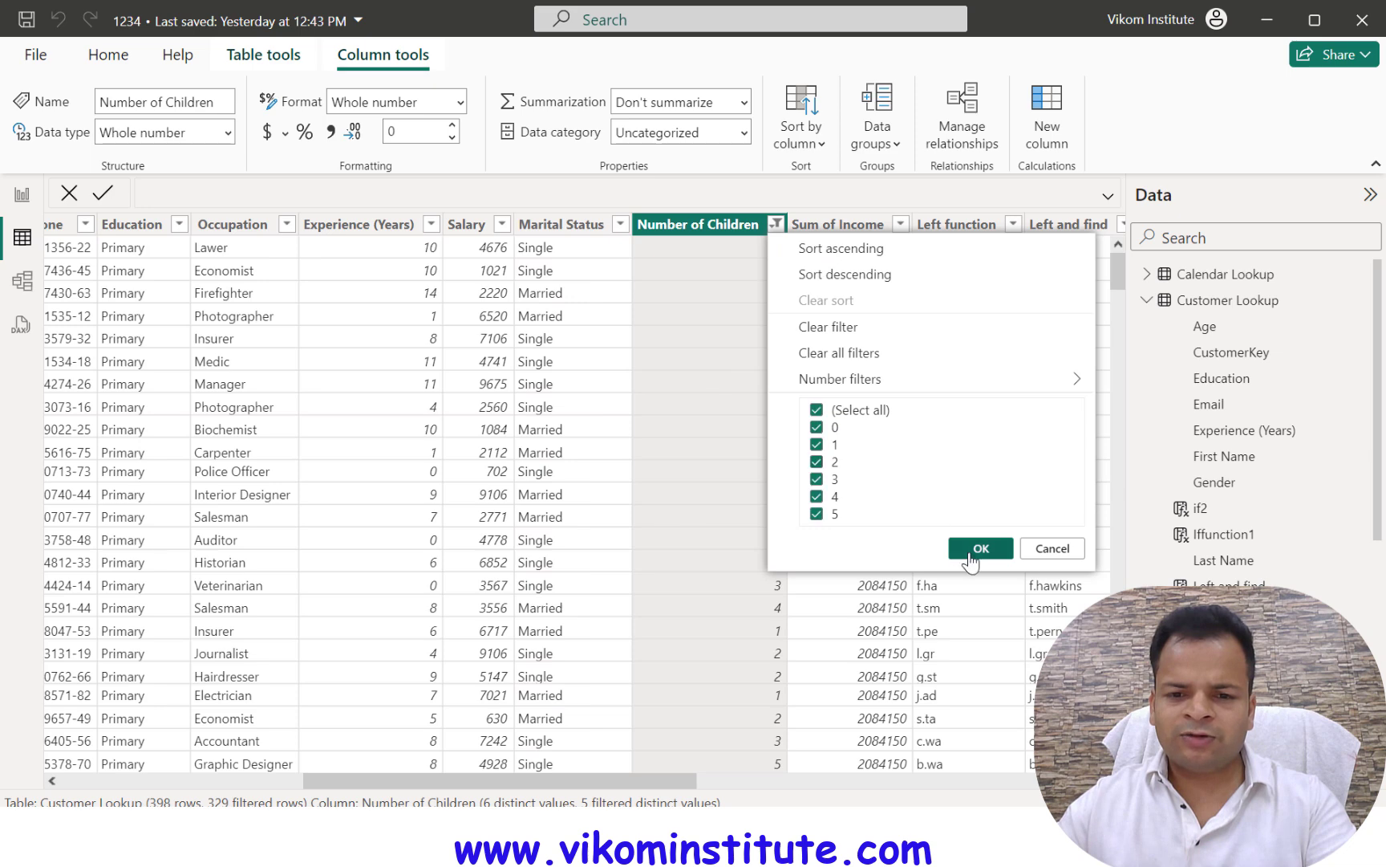
pyautogui.click(981, 548)
# - Add a new calculated column to the Customer Lookup table and name it and1, ready for its formula
pyautogui.moveTo(694, 781); pyautogui.dragTo(1091, 781)
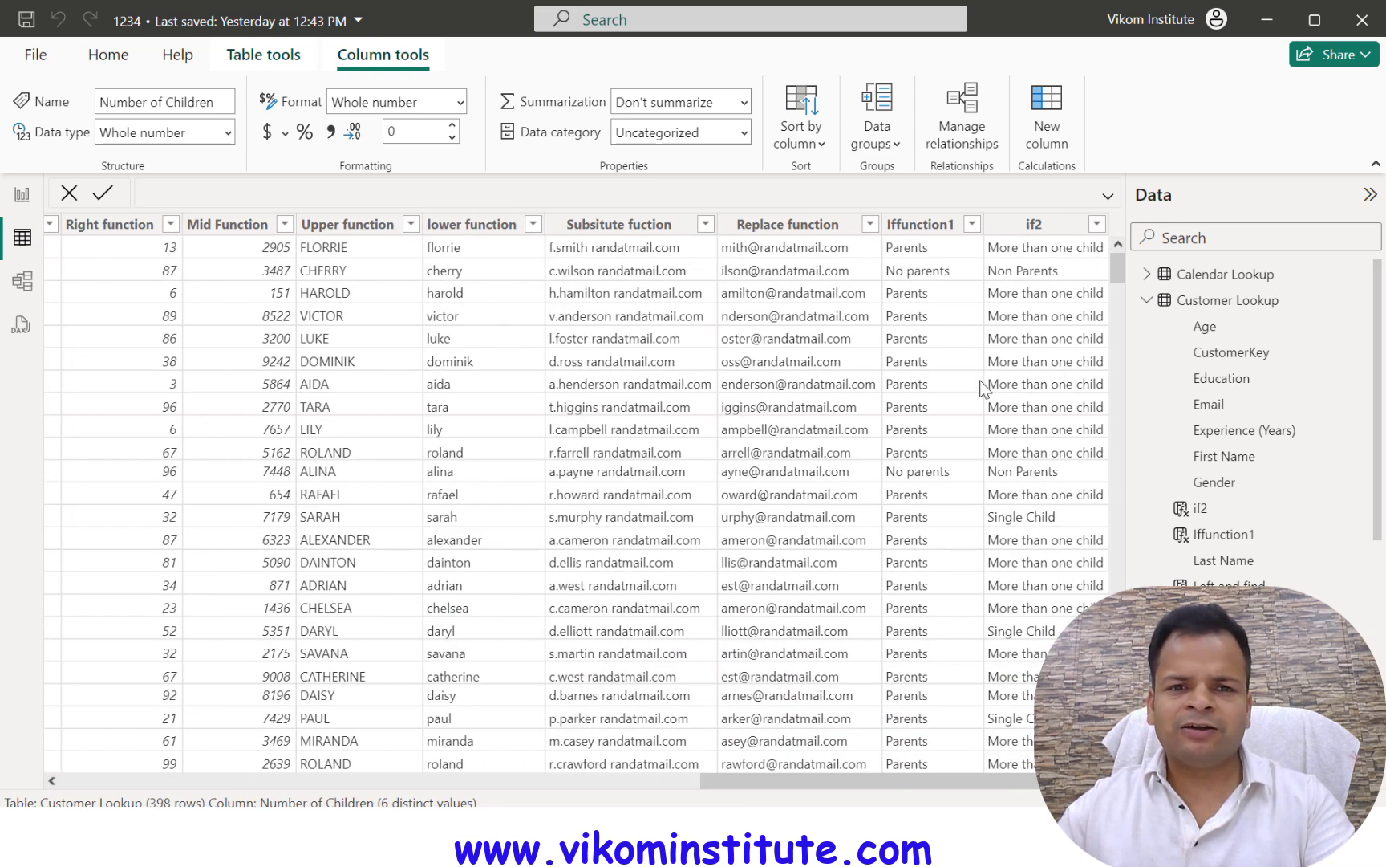
pyautogui.click(269, 60)
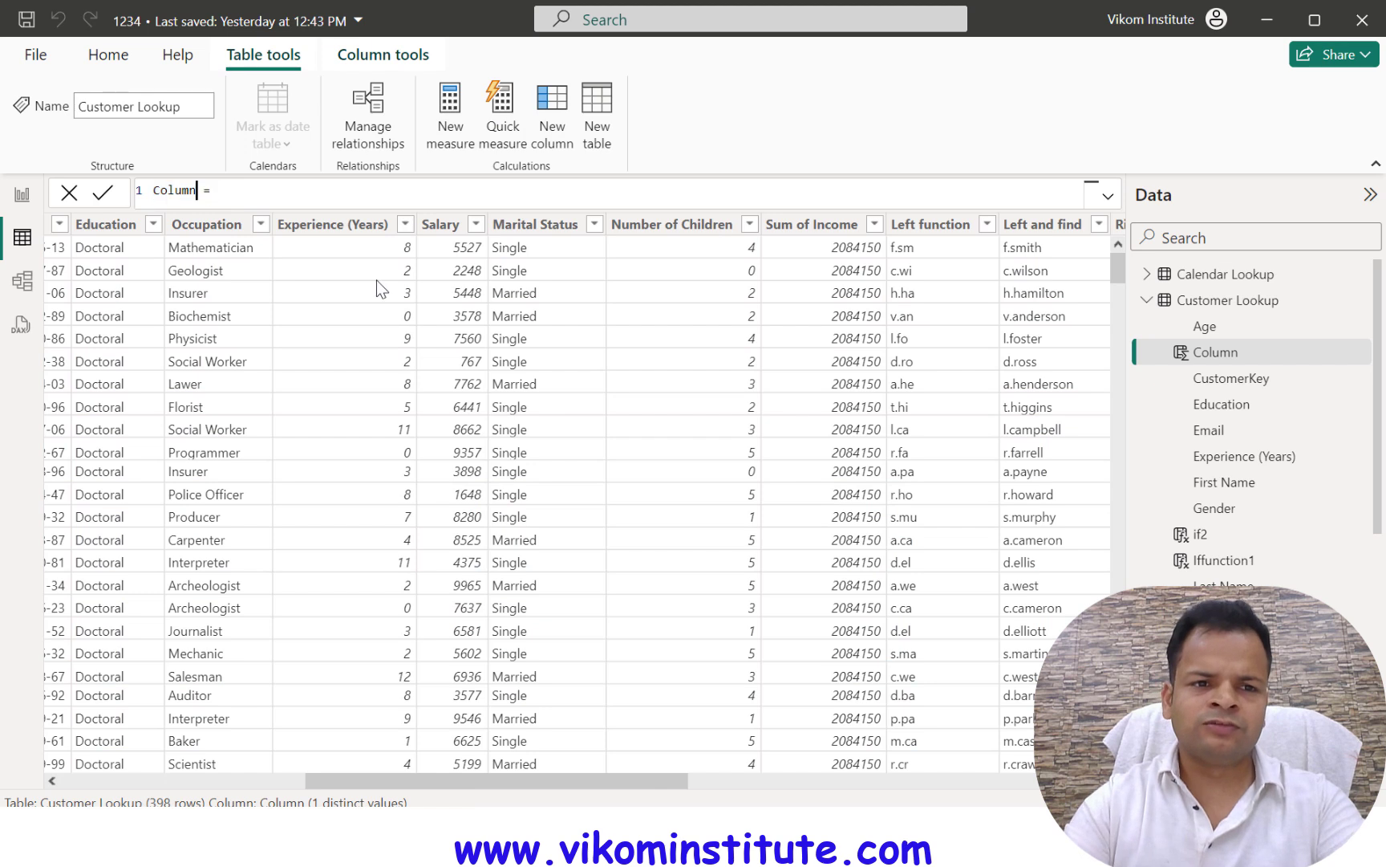
pyautogui.hotkey('ctrl', 'shift', 'Left')
pyautogui.write('and')
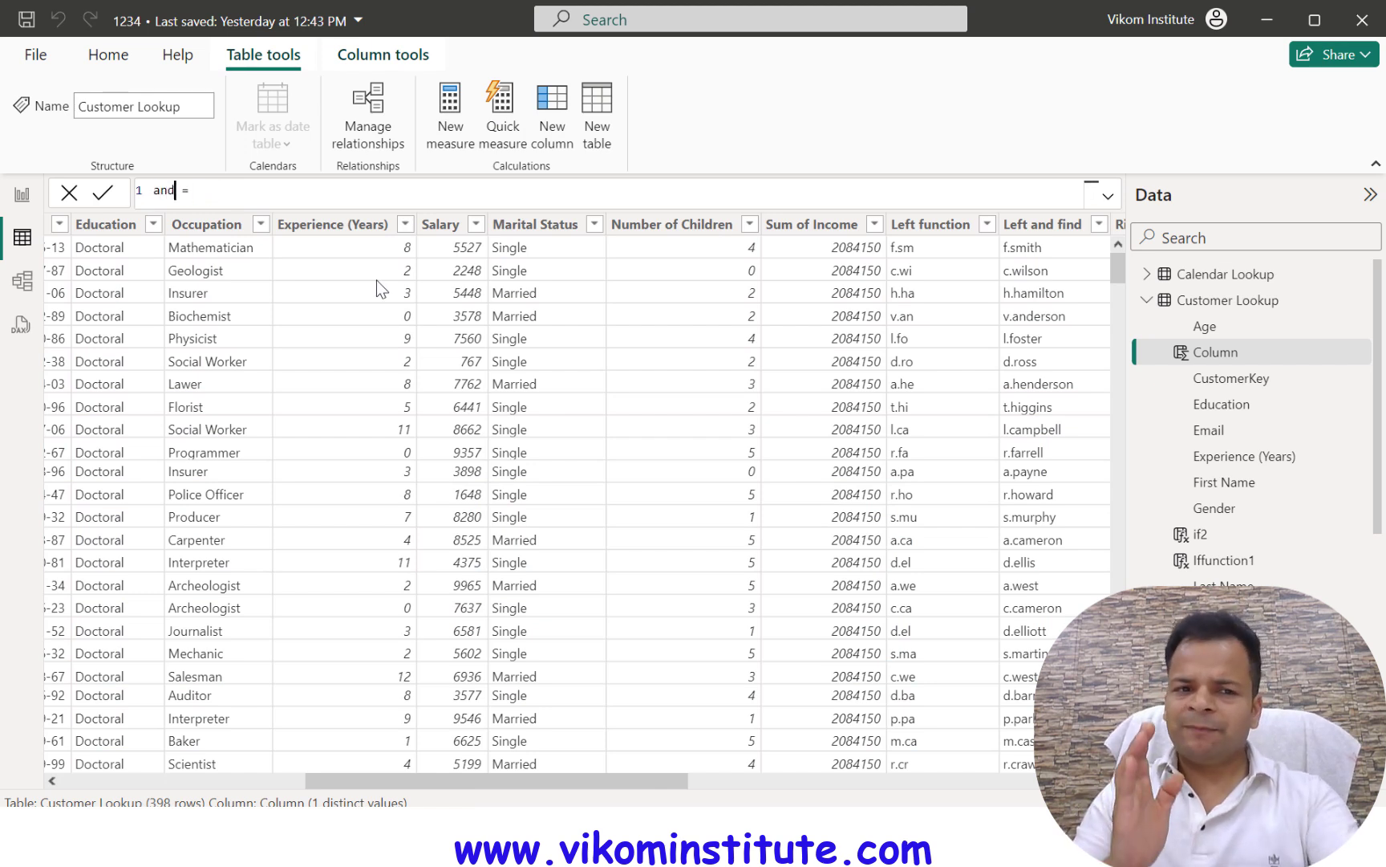
pyautogui.write('1')
pyautogui.press('Right')
pyautogui.press('Right')
pyautogui.press('Right')
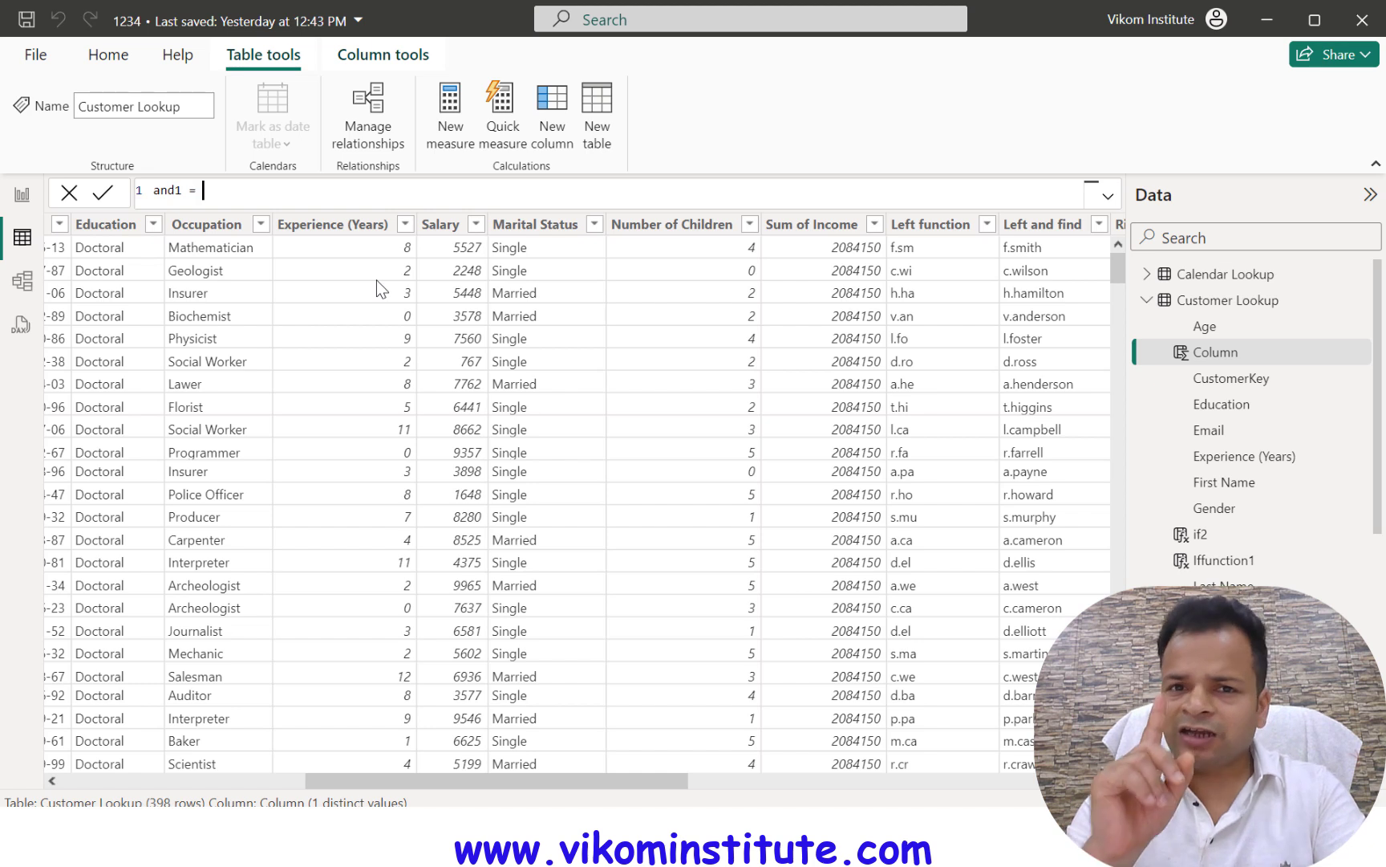
# - Begin the and1 formula with IF(AND( and the first condition 'Customer Lookup'[Number of Children]>0
pyautogui.write('IF(')
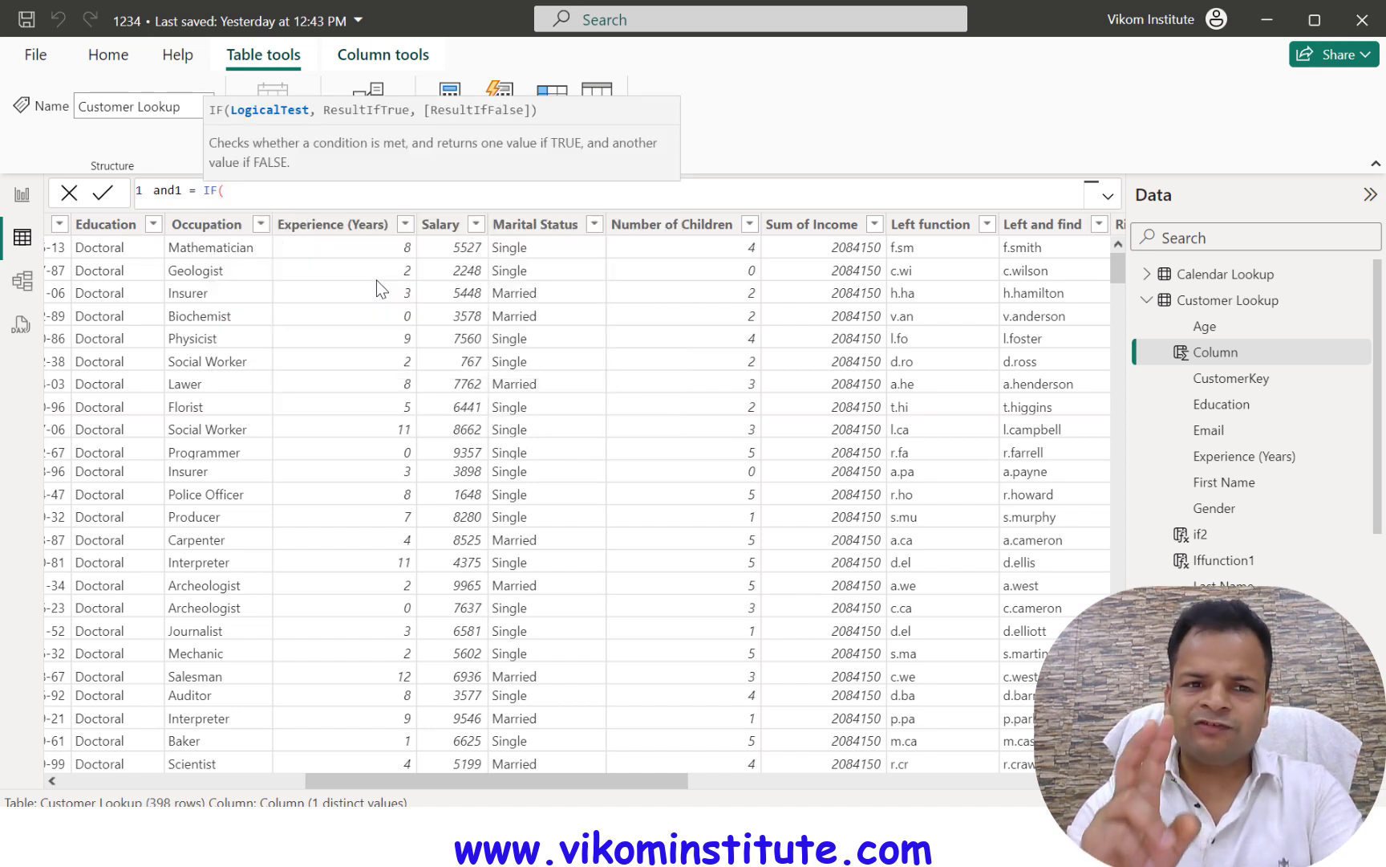
pyautogui.write('and')
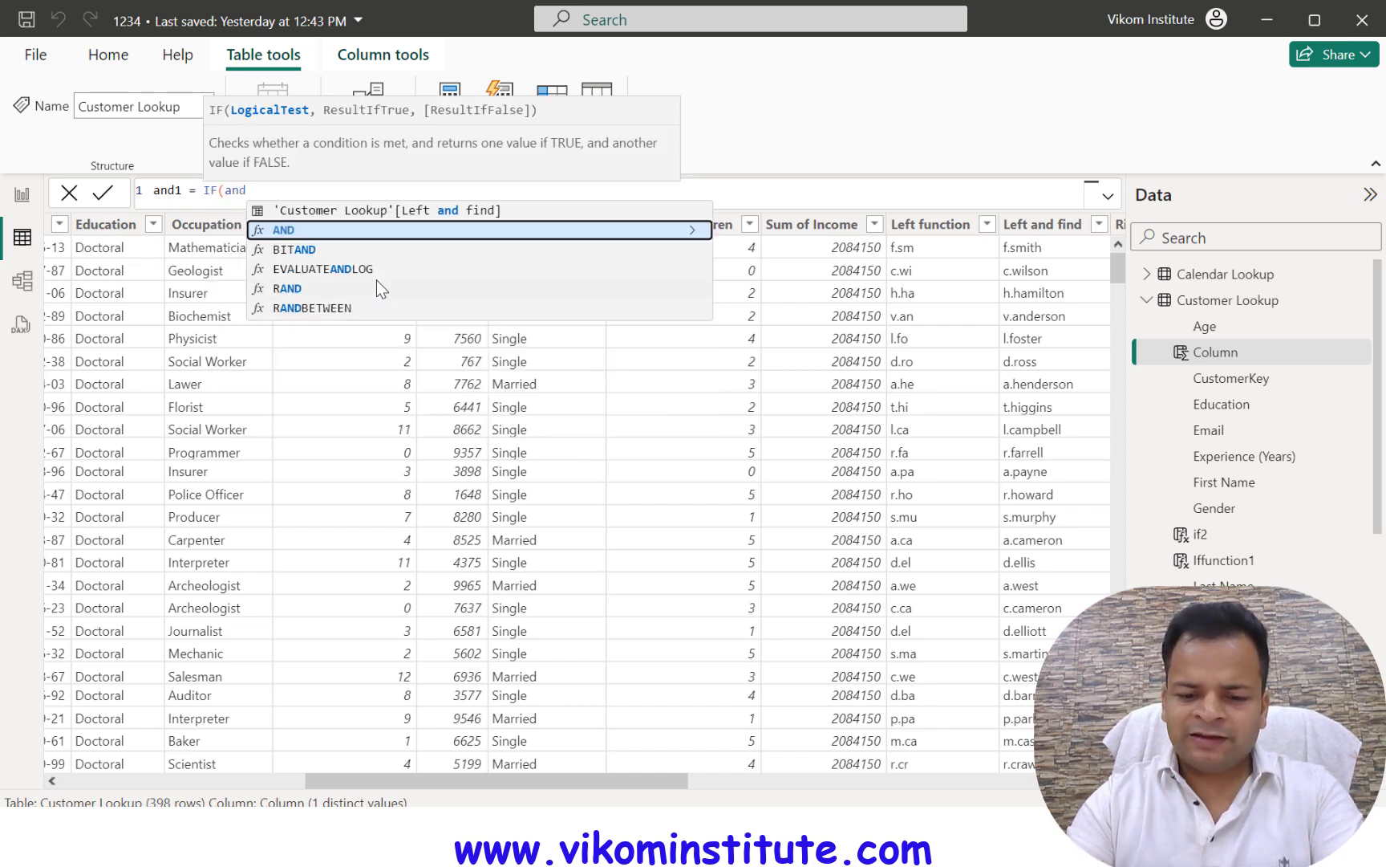
pyautogui.press('Tab')
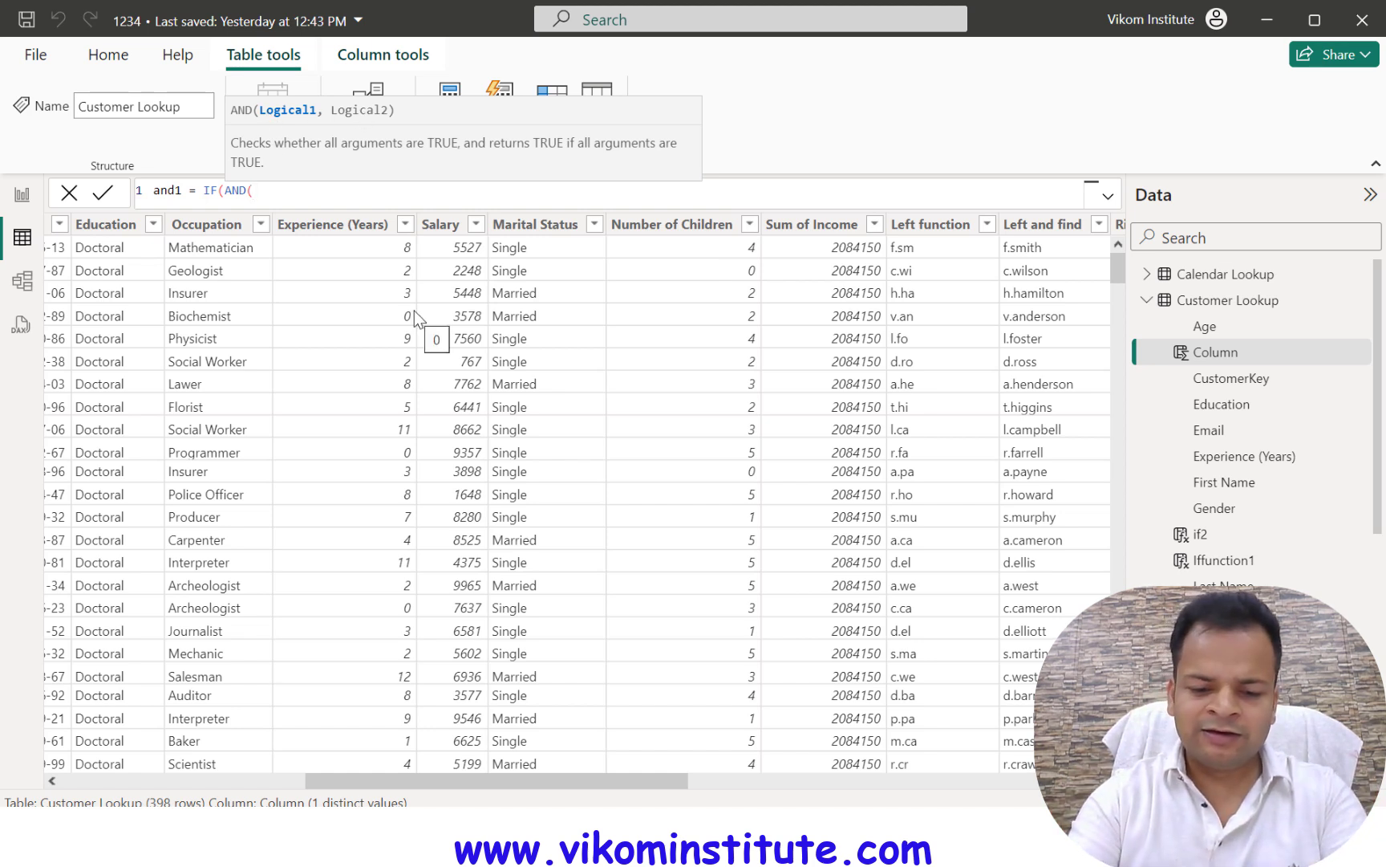
pyautogui.write('s')
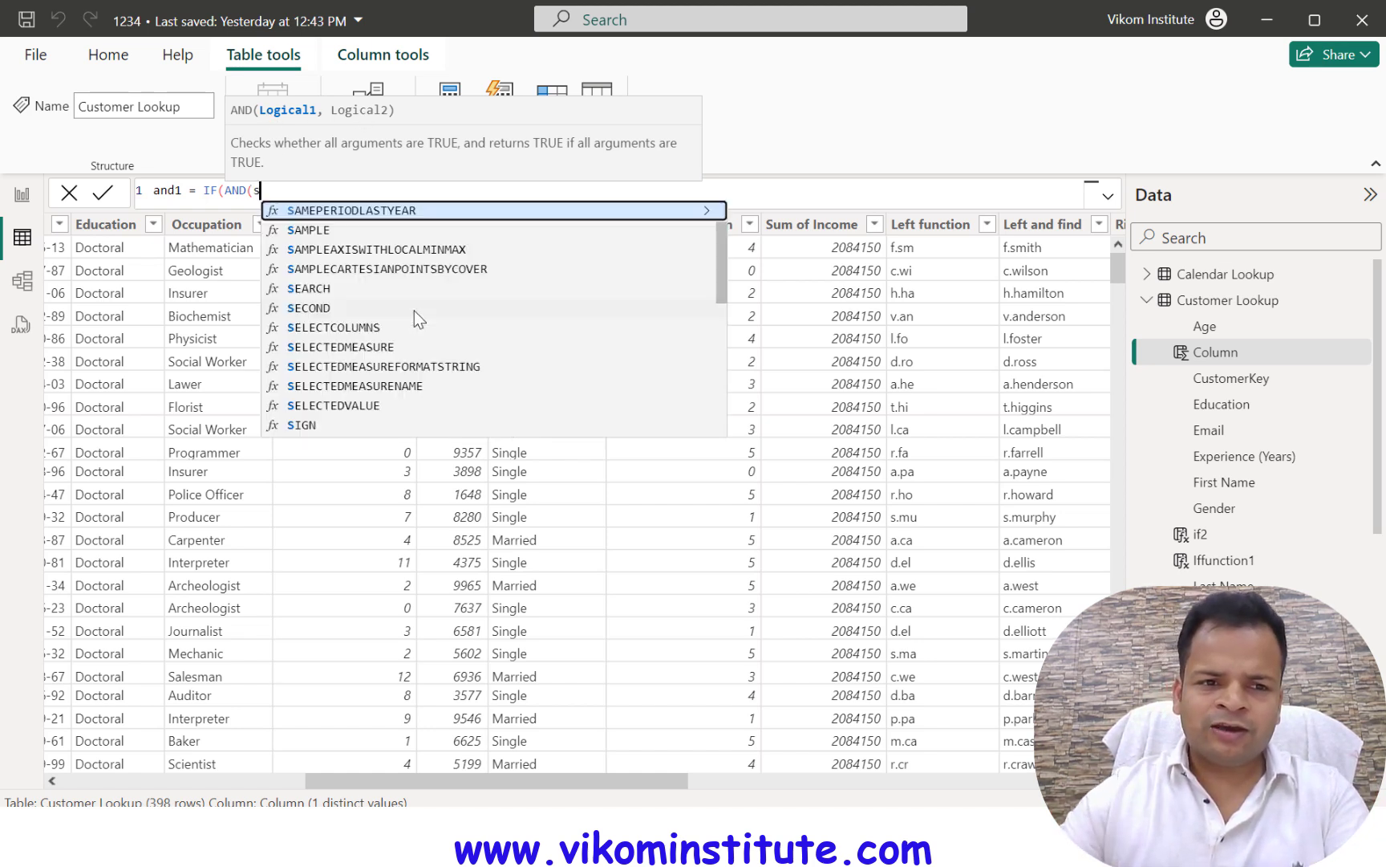
pyautogui.write('i')
pyautogui.press('BackSpace')
pyautogui.press('BackSpace')
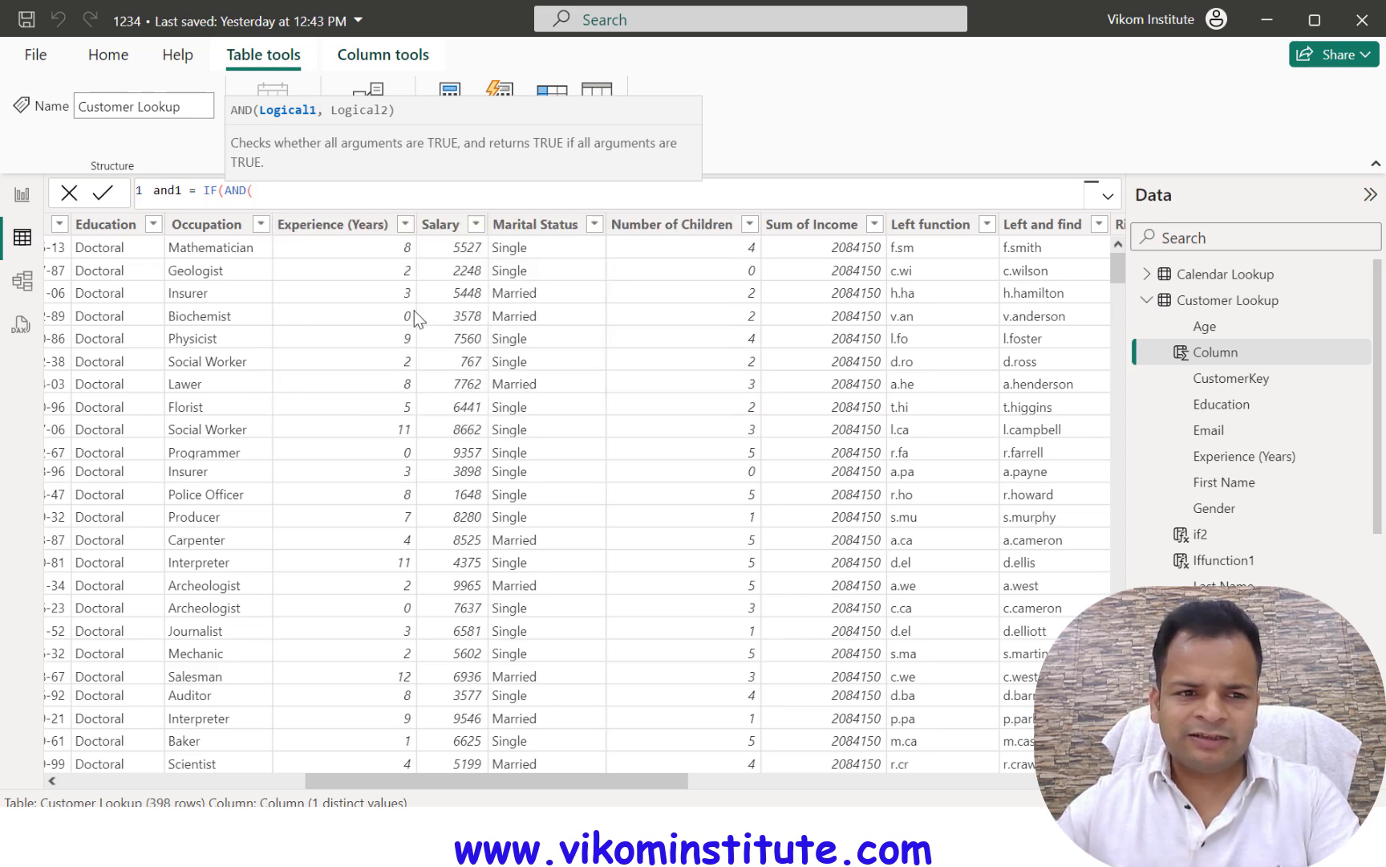
pyautogui.moveTo(498, 778); pyautogui.dragTo(442, 797)
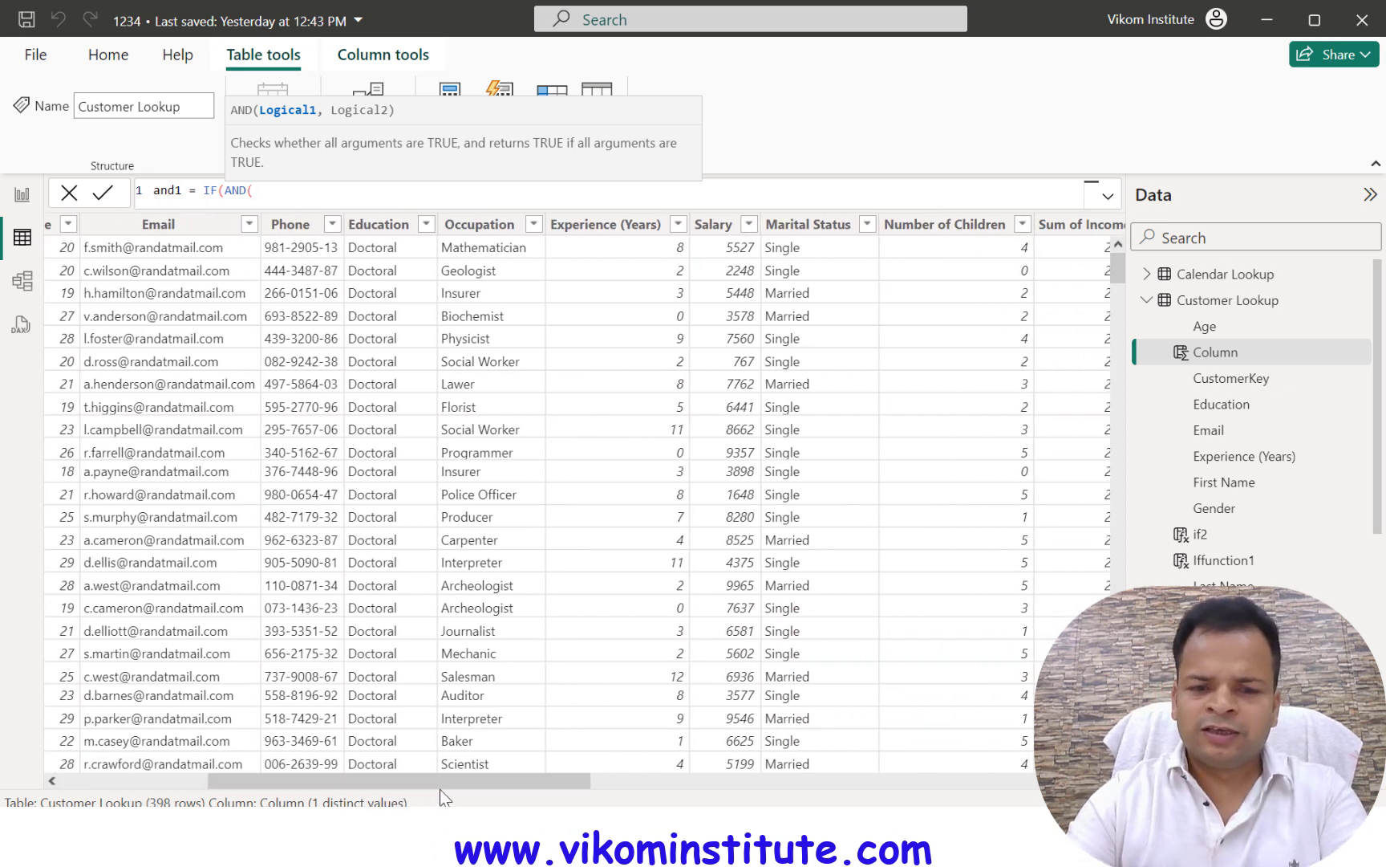
pyautogui.write('numb')
pyautogui.press('Tab')
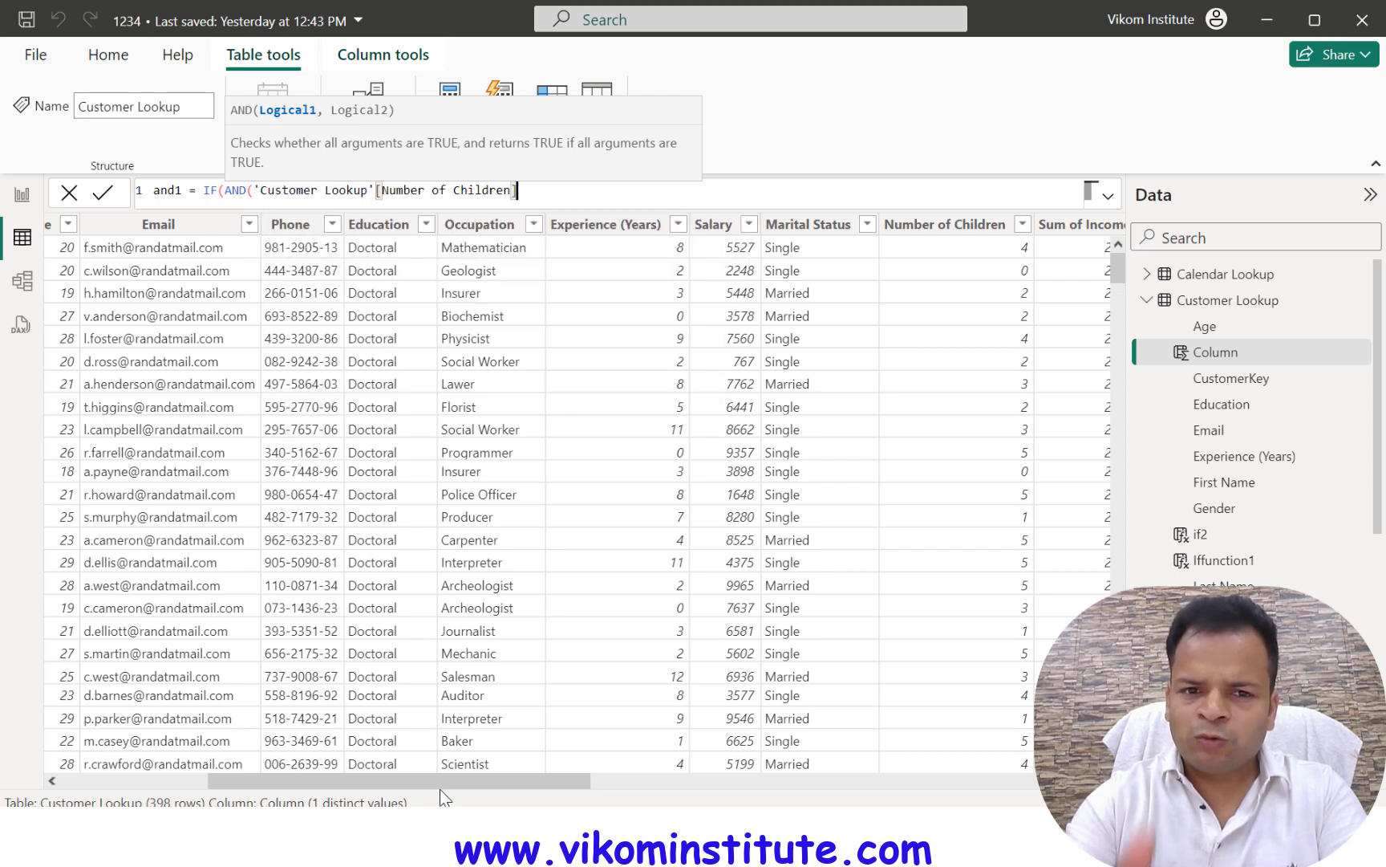
pyautogui.write('>0')
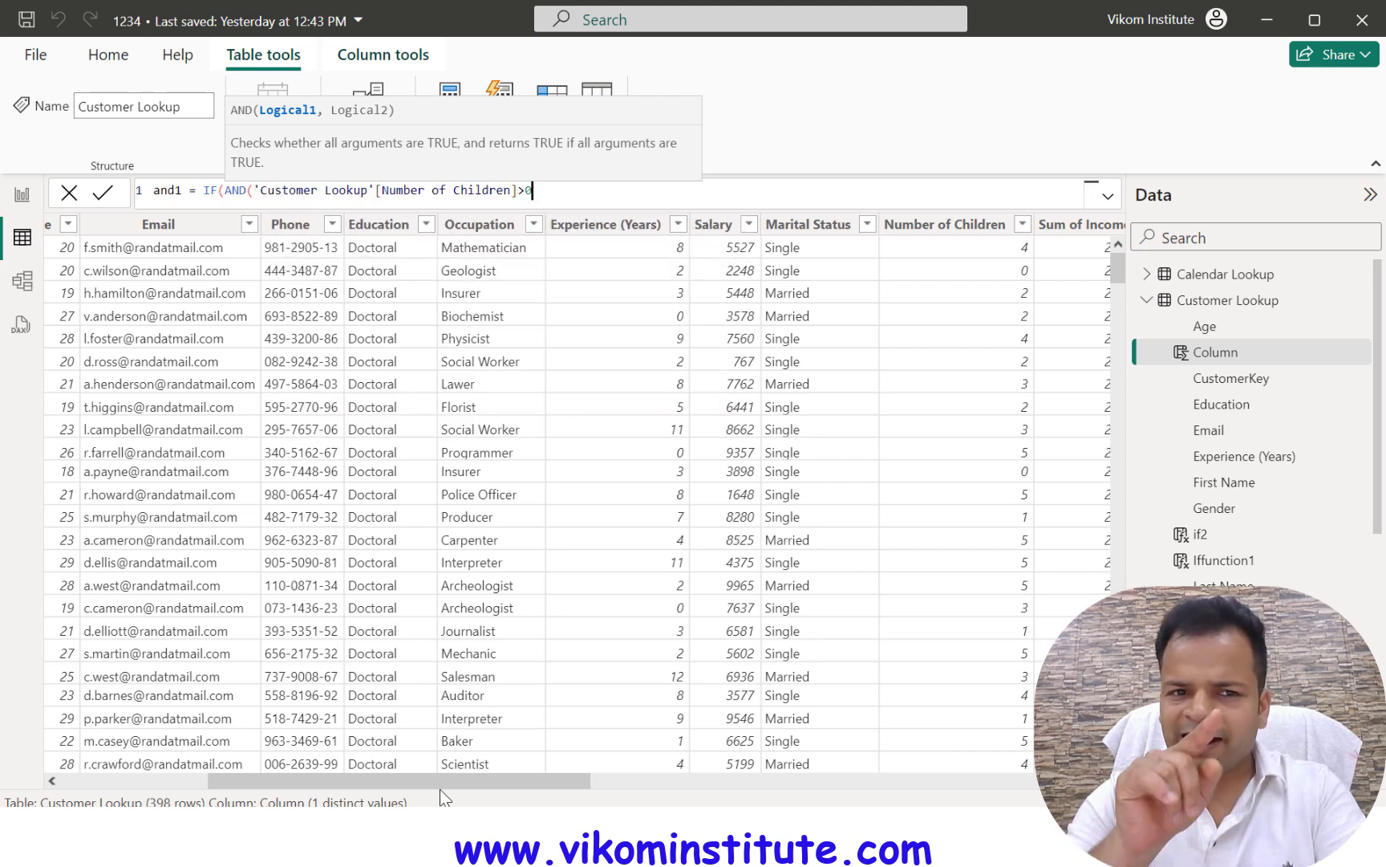
pyautogui.write(',')
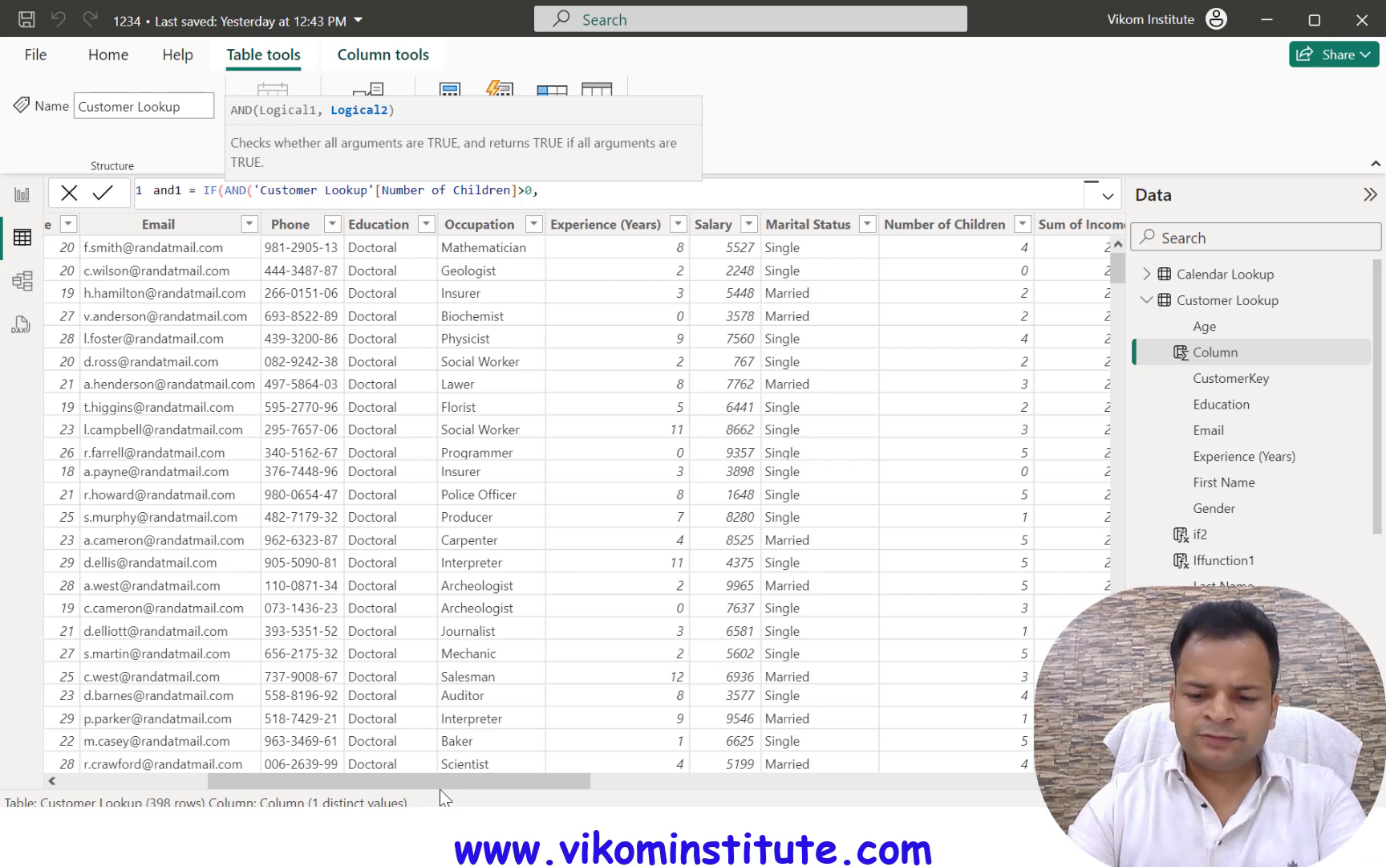
# - Add the second AND condition 'Customer Lookup'[Marital Status]="Single", close the AND function and continue the formula on a new line
pyautogui.write('mar')
pyautogui.press('Tab')
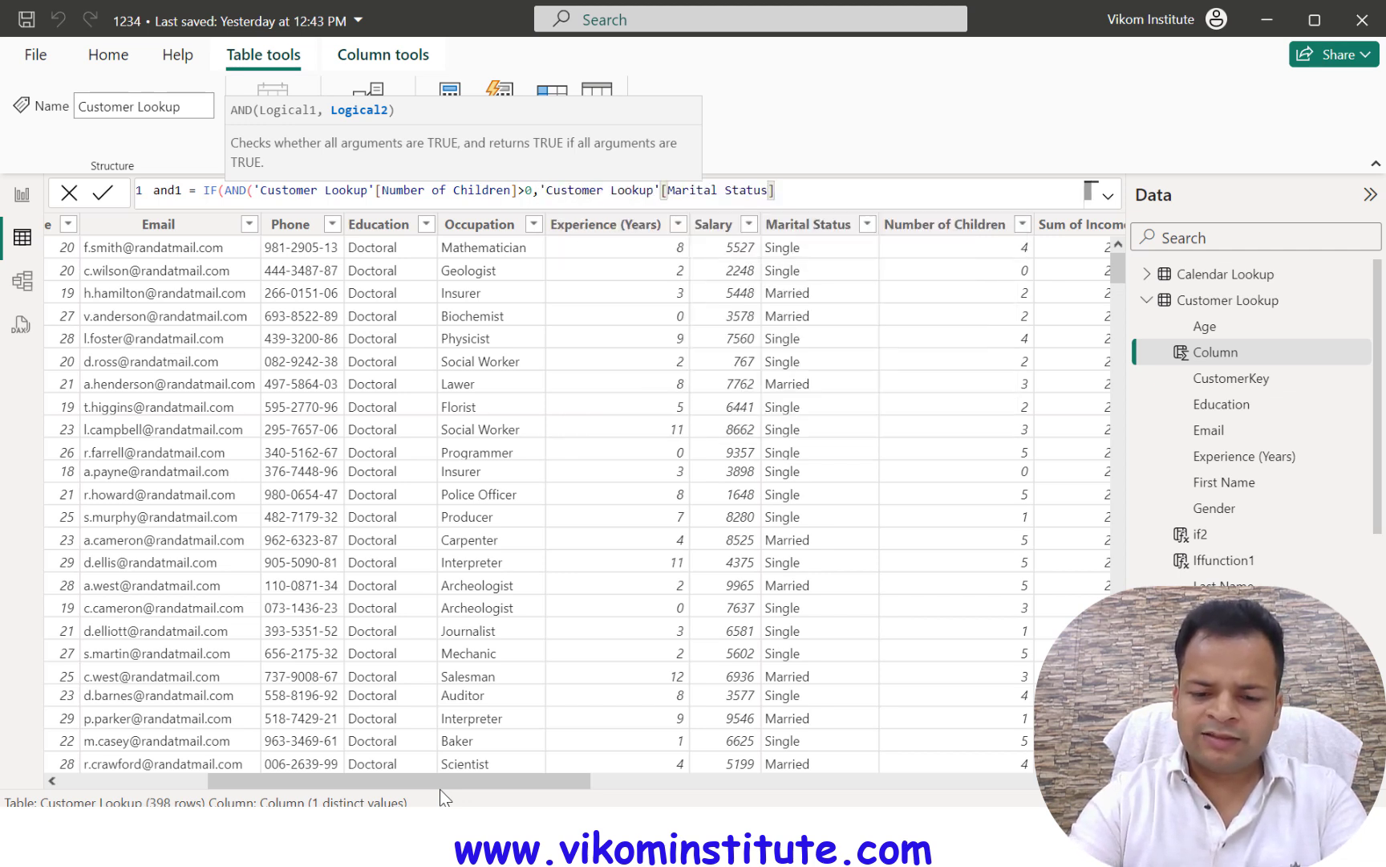
pyautogui.write('="S')
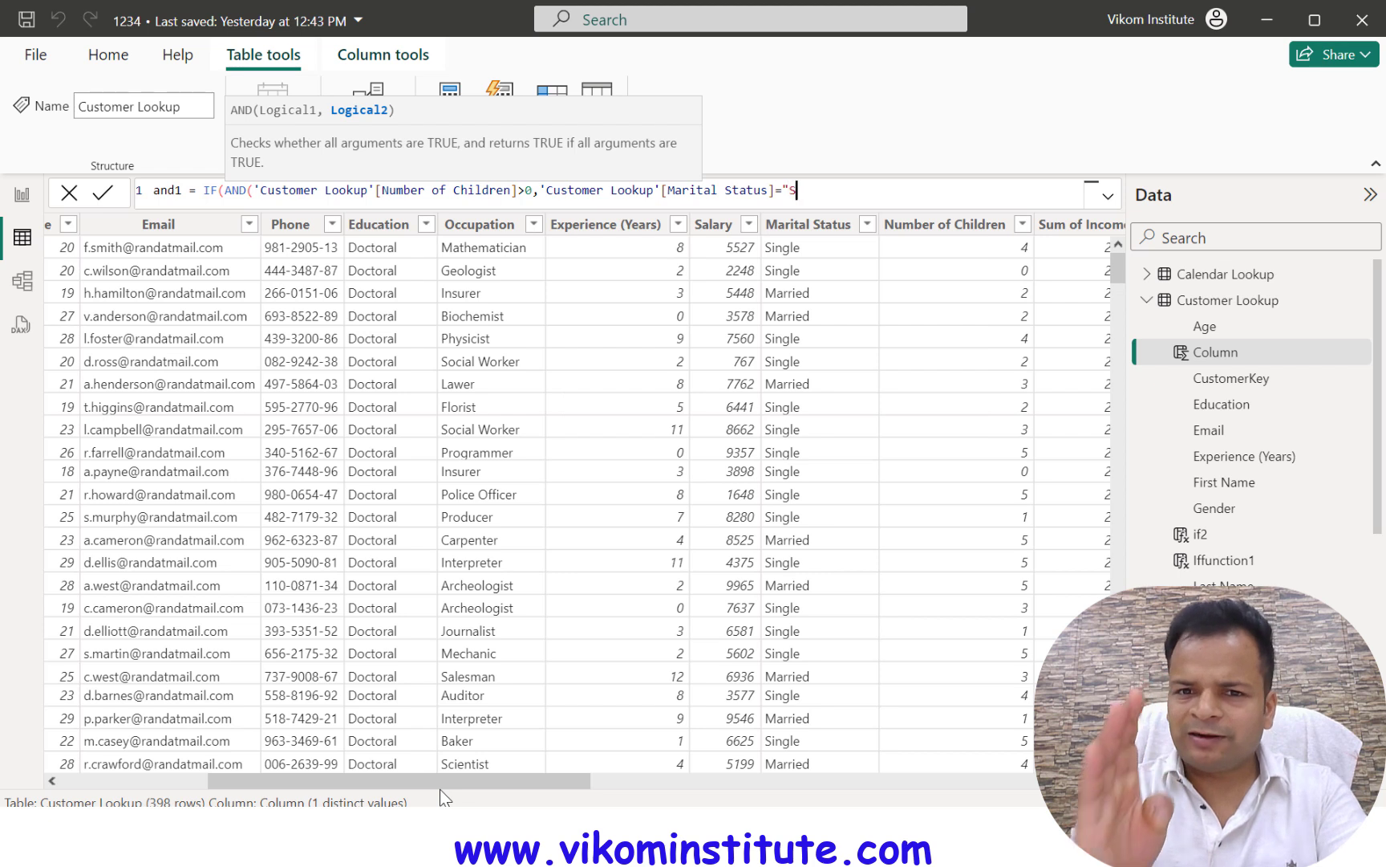
pyautogui.write('ingl')
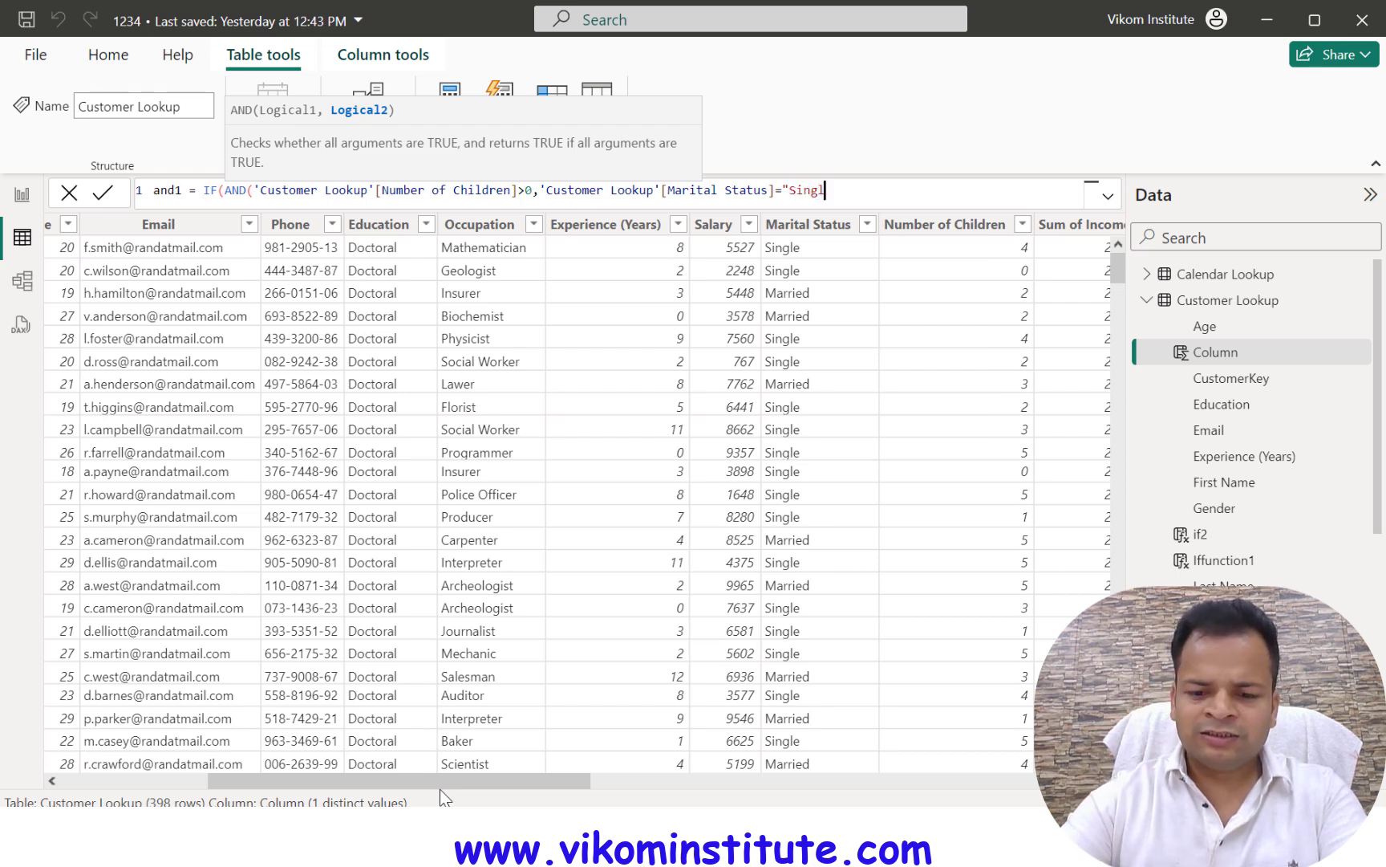
pyautogui.write('e"')
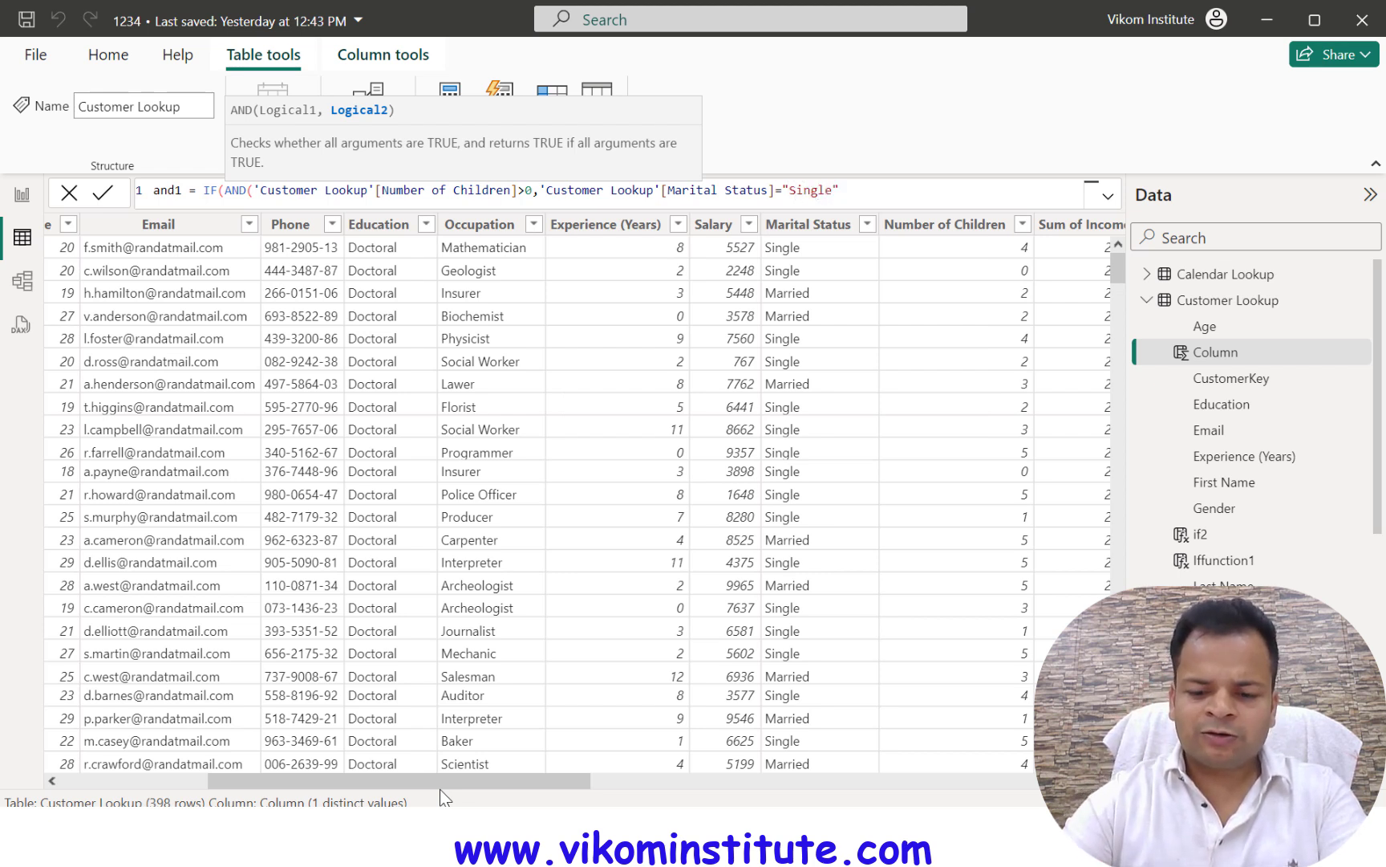
pyautogui.write(')')
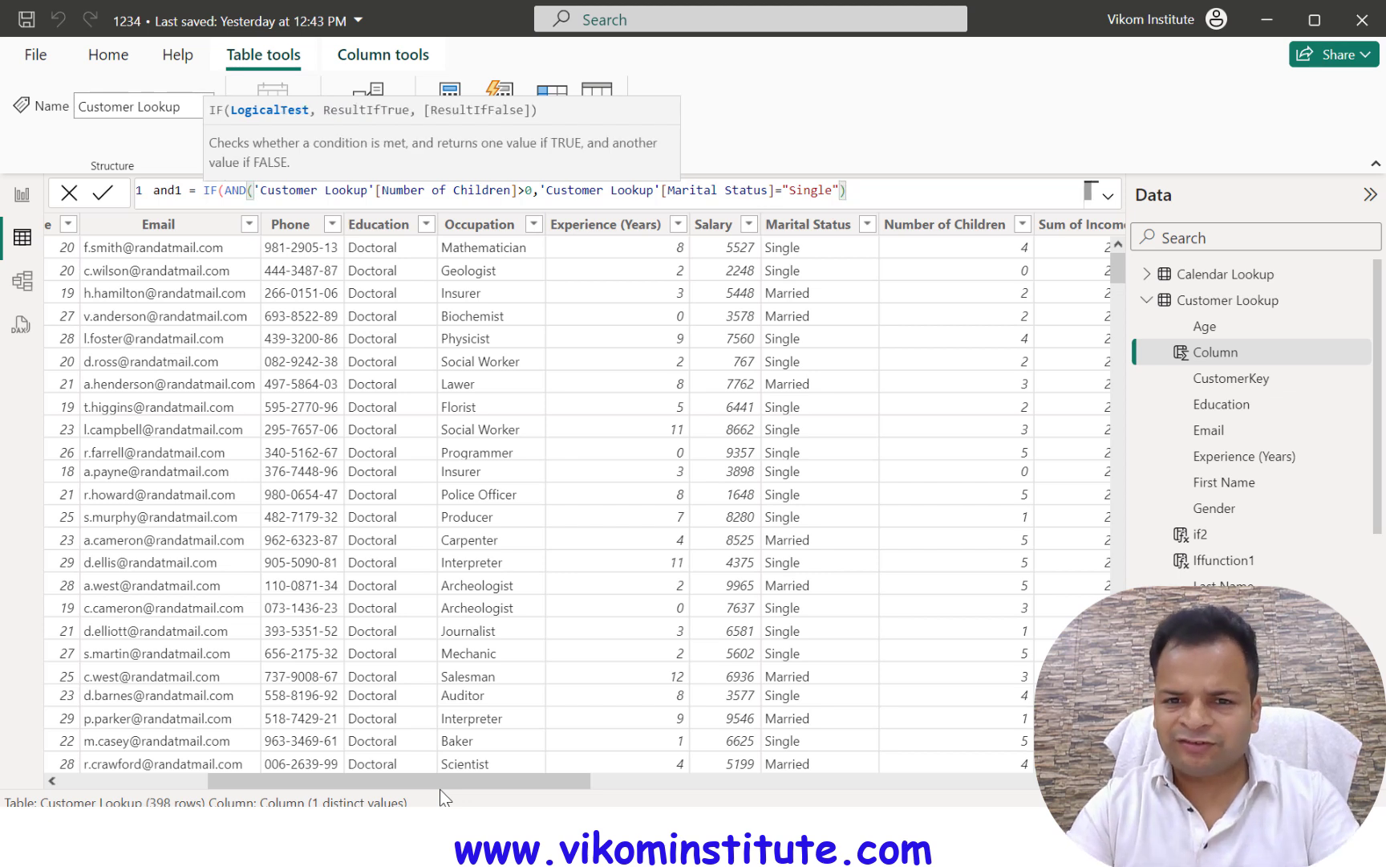
pyautogui.write(',')
pyautogui.hotkey('shift', 'Return')
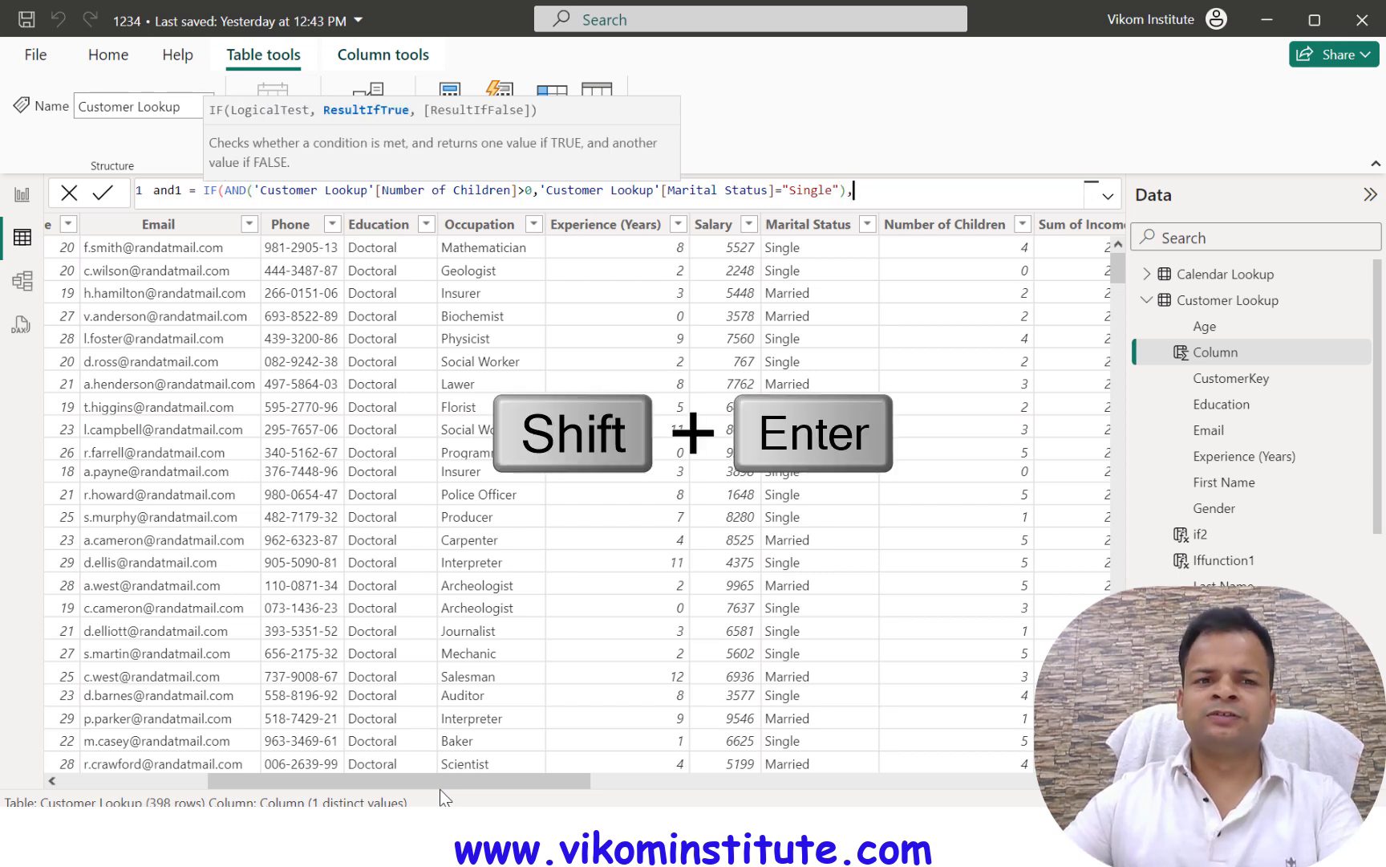
pyautogui.hotkey('shift', 'Return')
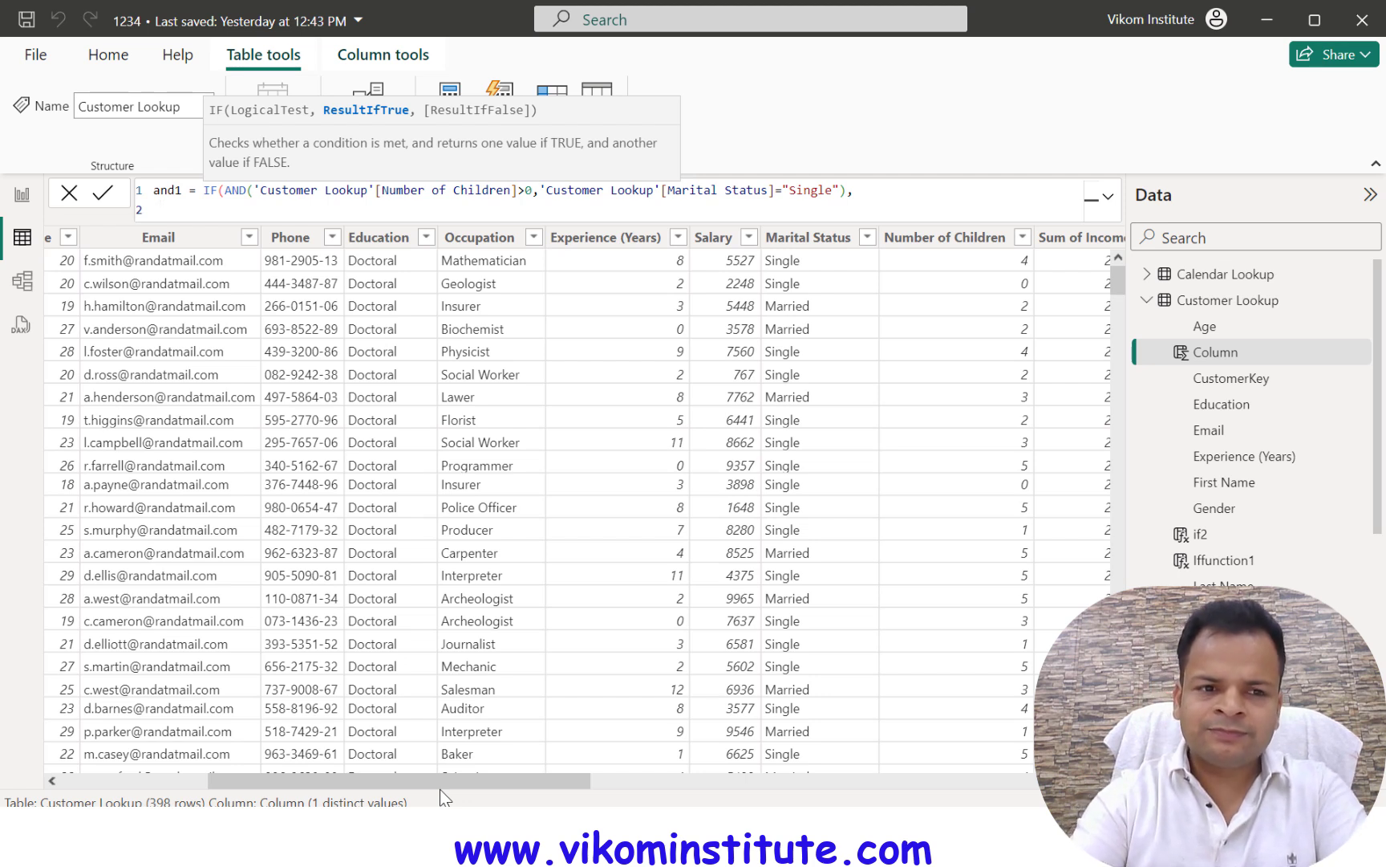
# - Return "Invalid Entries" when both conditions are true and an empty string "" otherwise, and commit the and1 formula
pyautogui.write('"Inval')
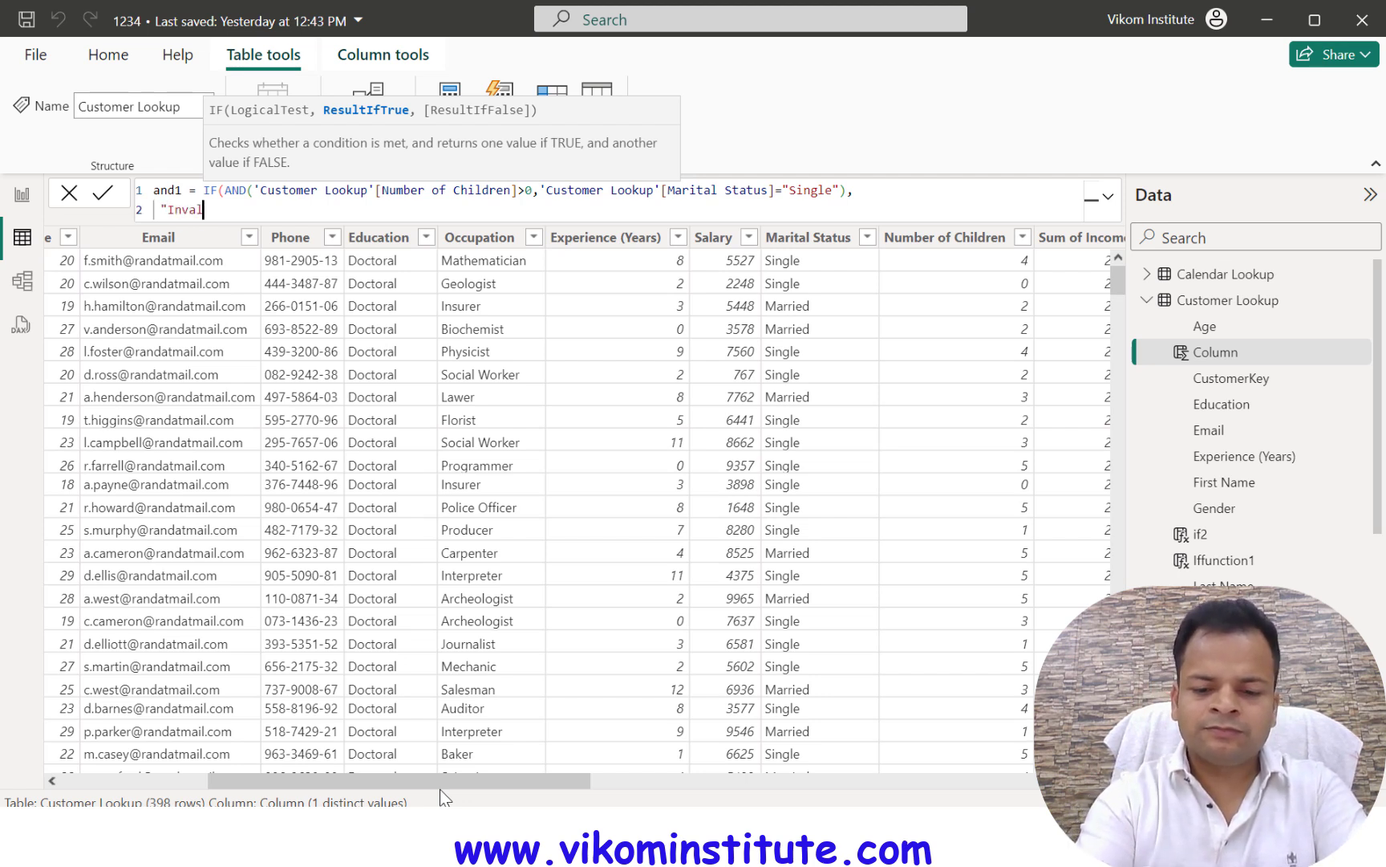
pyautogui.write('id Entries"')
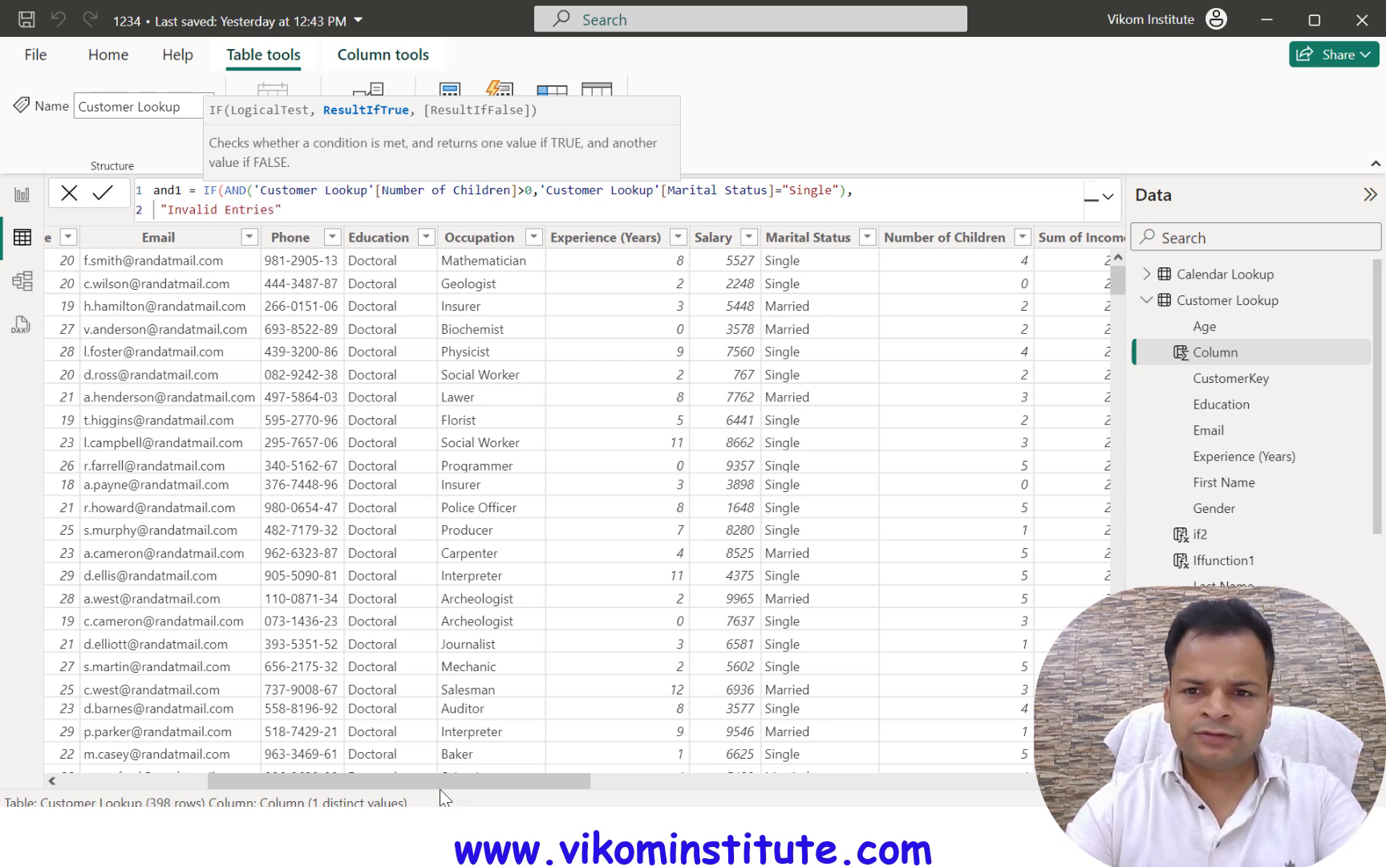
pyautogui.write(',')
pyautogui.hotkey('shift', 'Return')
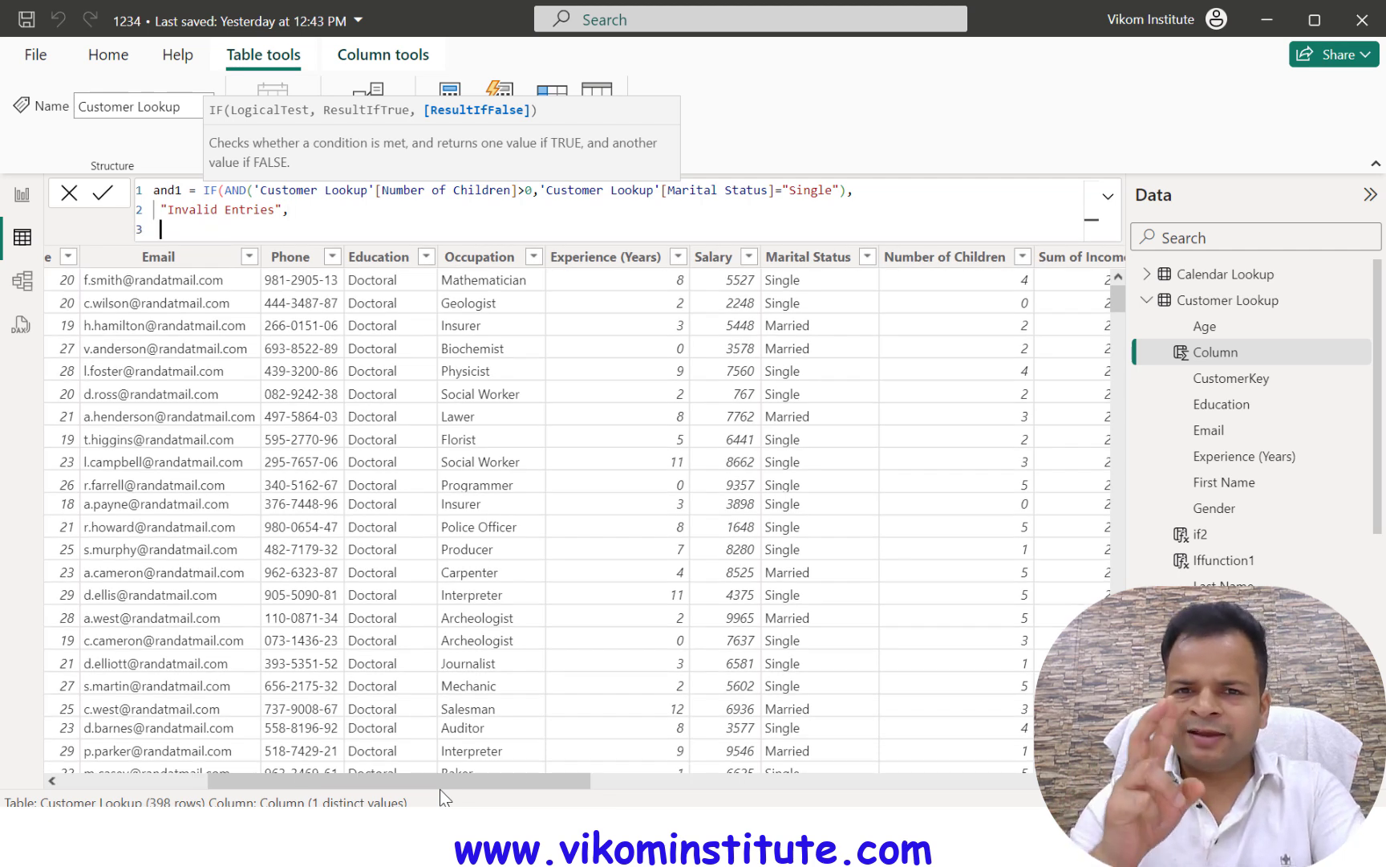
pyautogui.write('""')
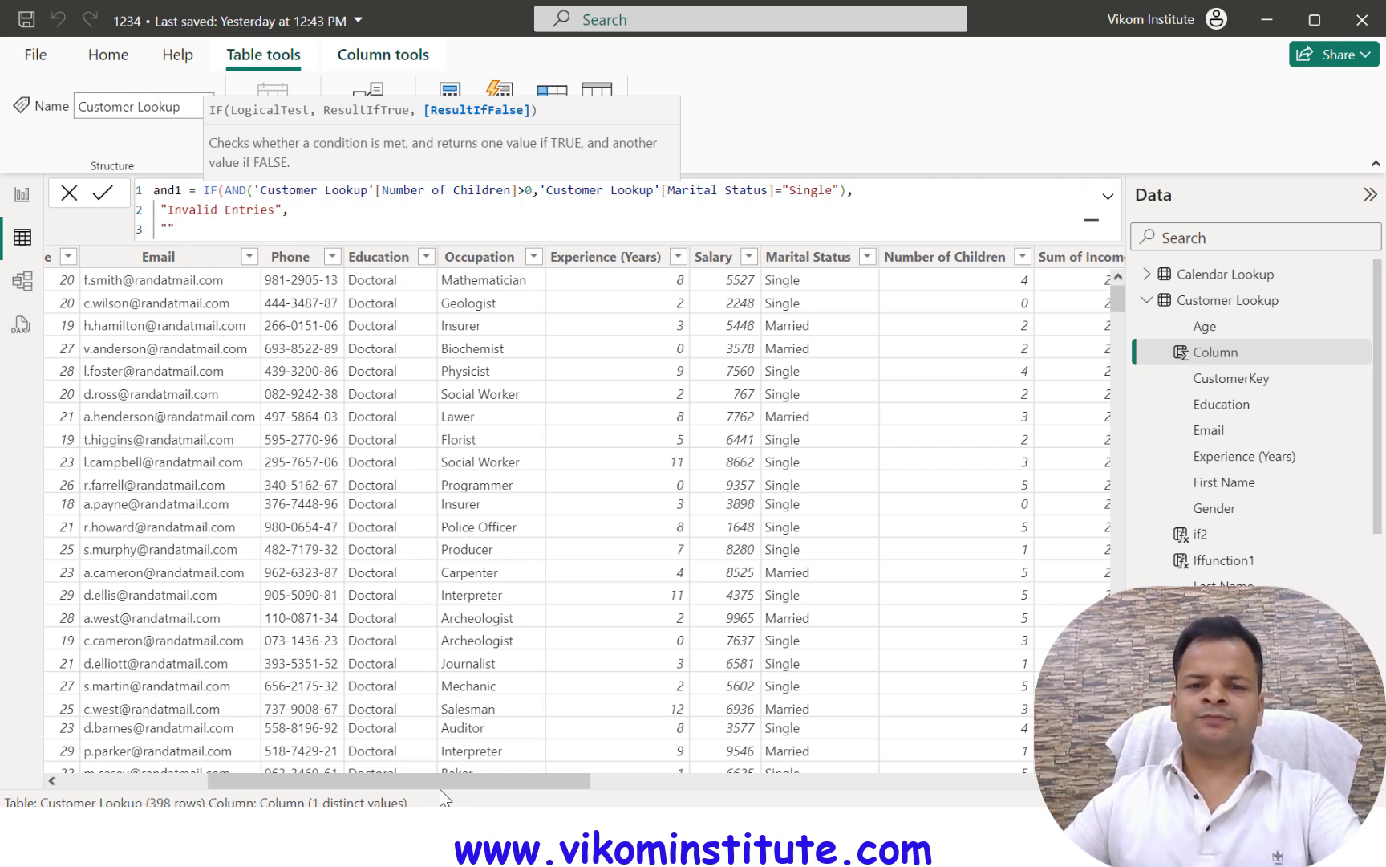
pyautogui.write(')')
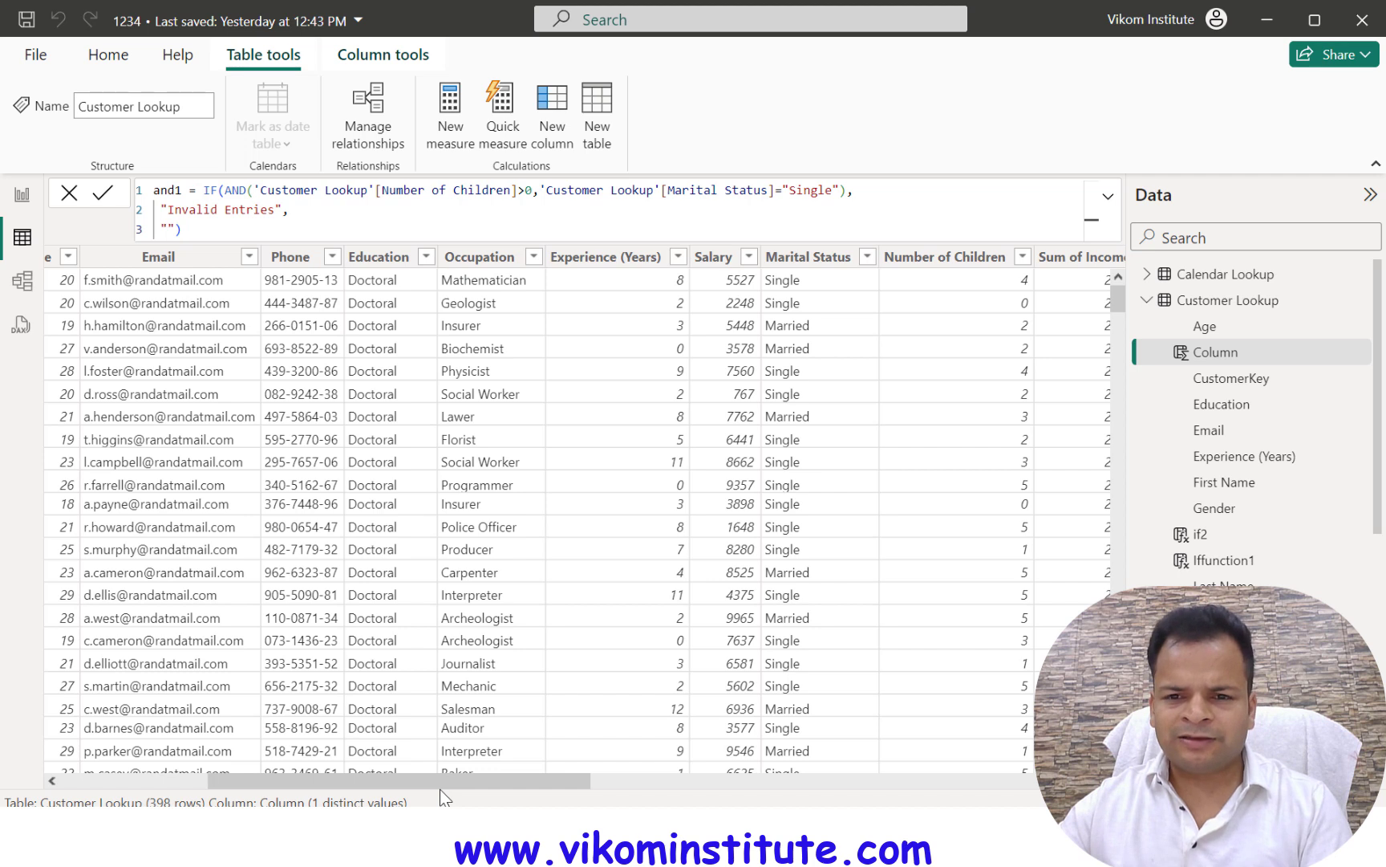
pyautogui.press('Return')
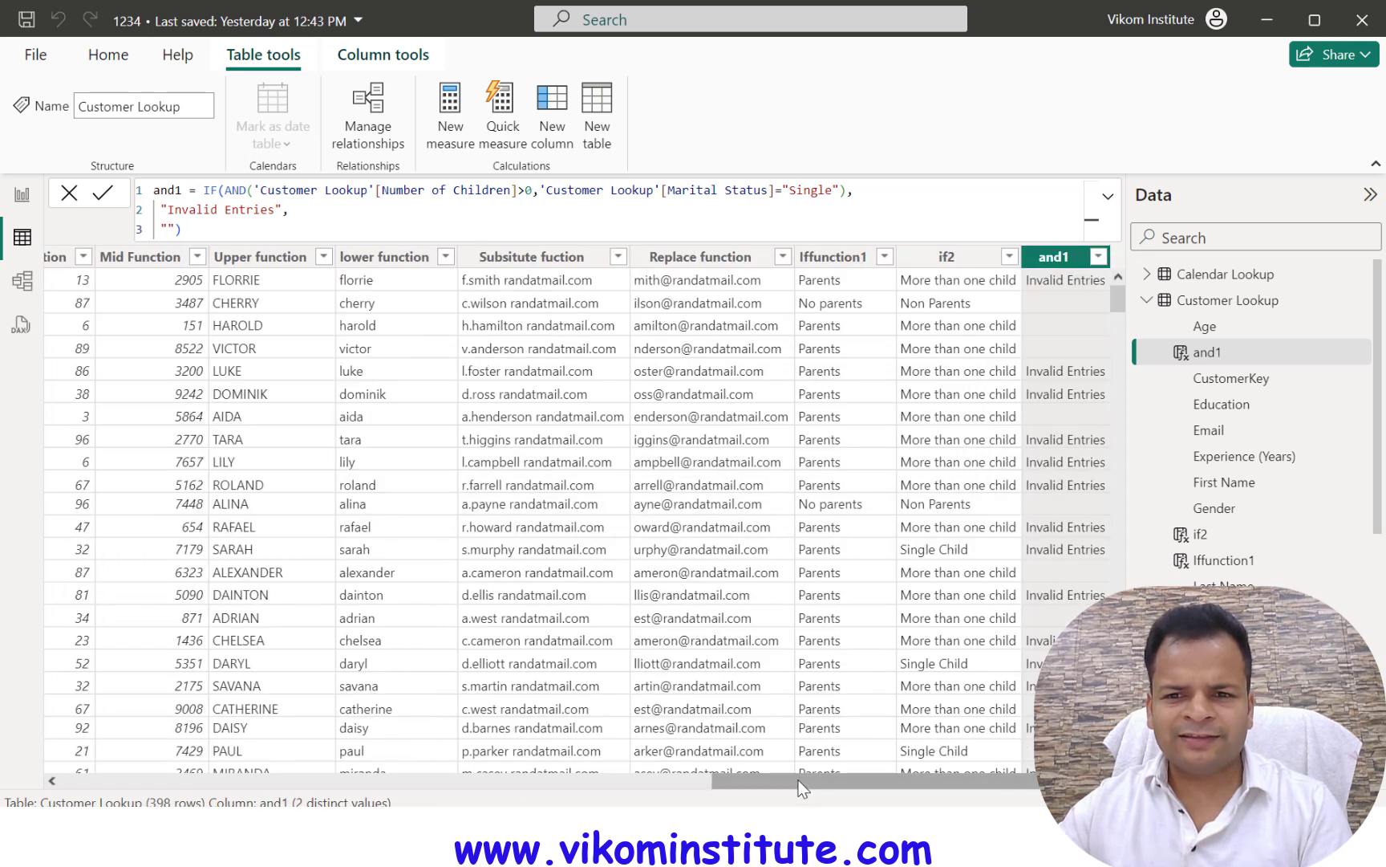
# - Filter the Marital Status column to show only Single
pyautogui.moveTo(820, 785); pyautogui.dragTo(518, 782)
pyautogui.click(240, 256)
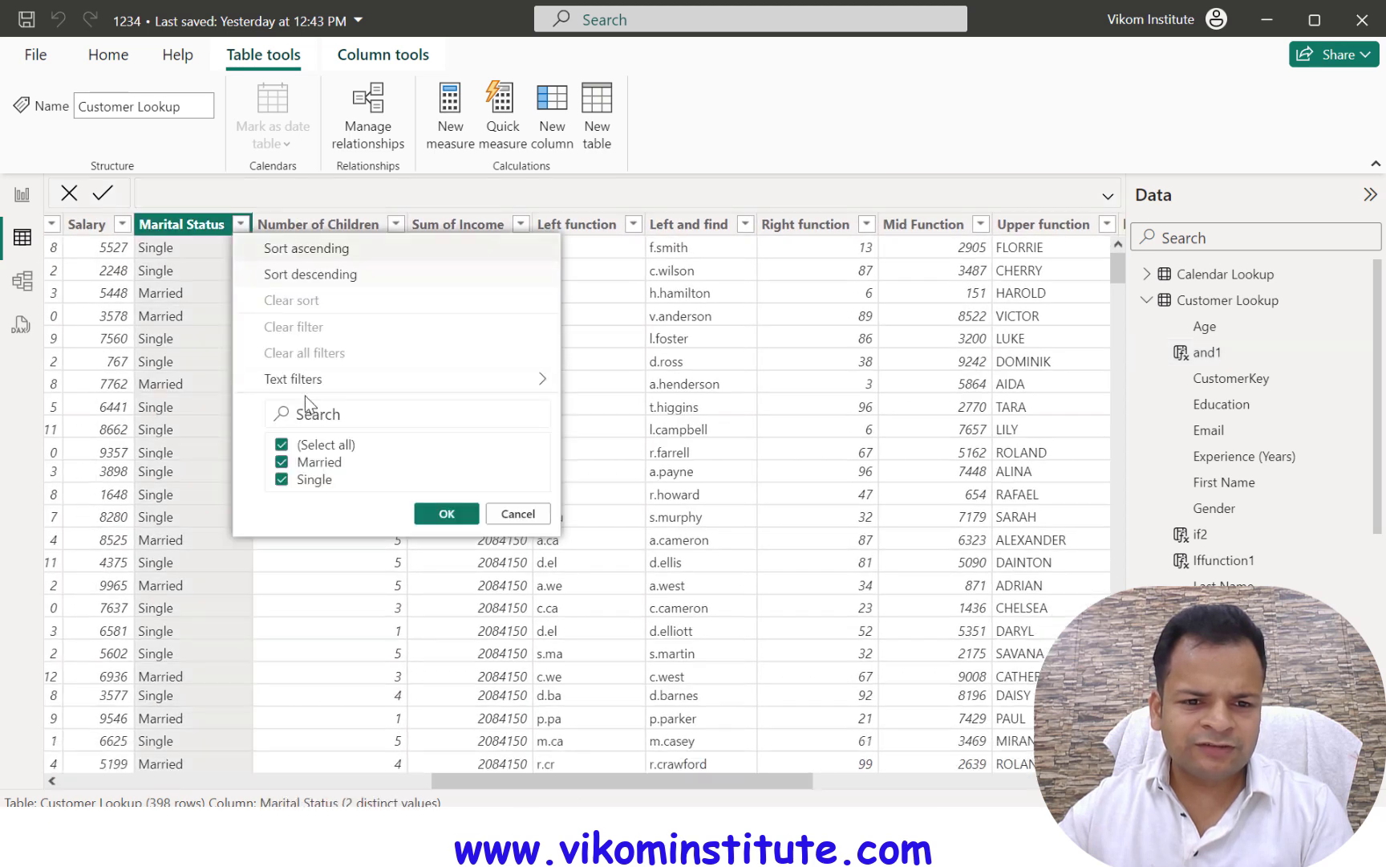
pyautogui.click(282, 444)
pyautogui.click(282, 479)
pyautogui.click(446, 513)
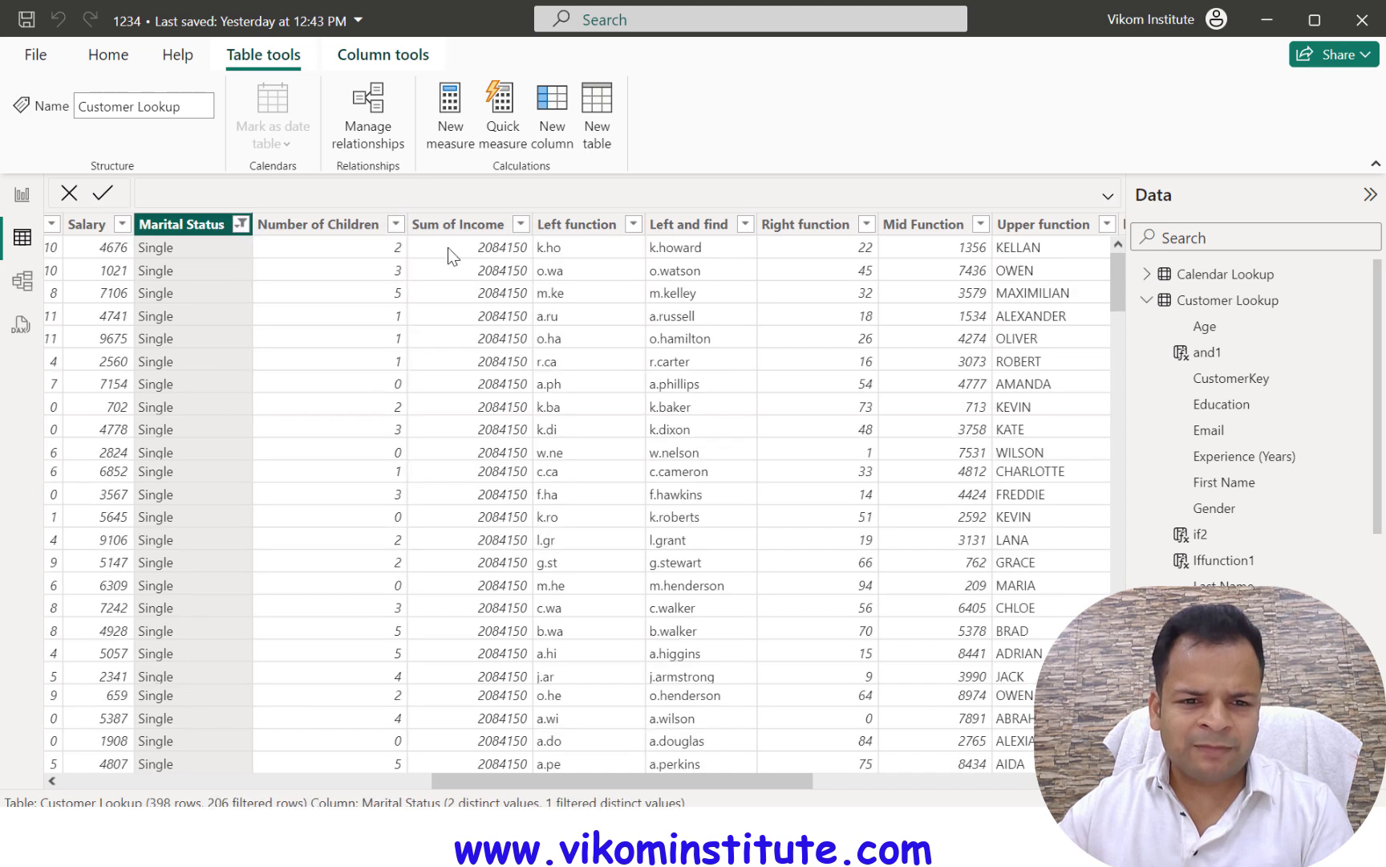
# - Filter the Number of Children column to show only 0
pyautogui.click(396, 227)
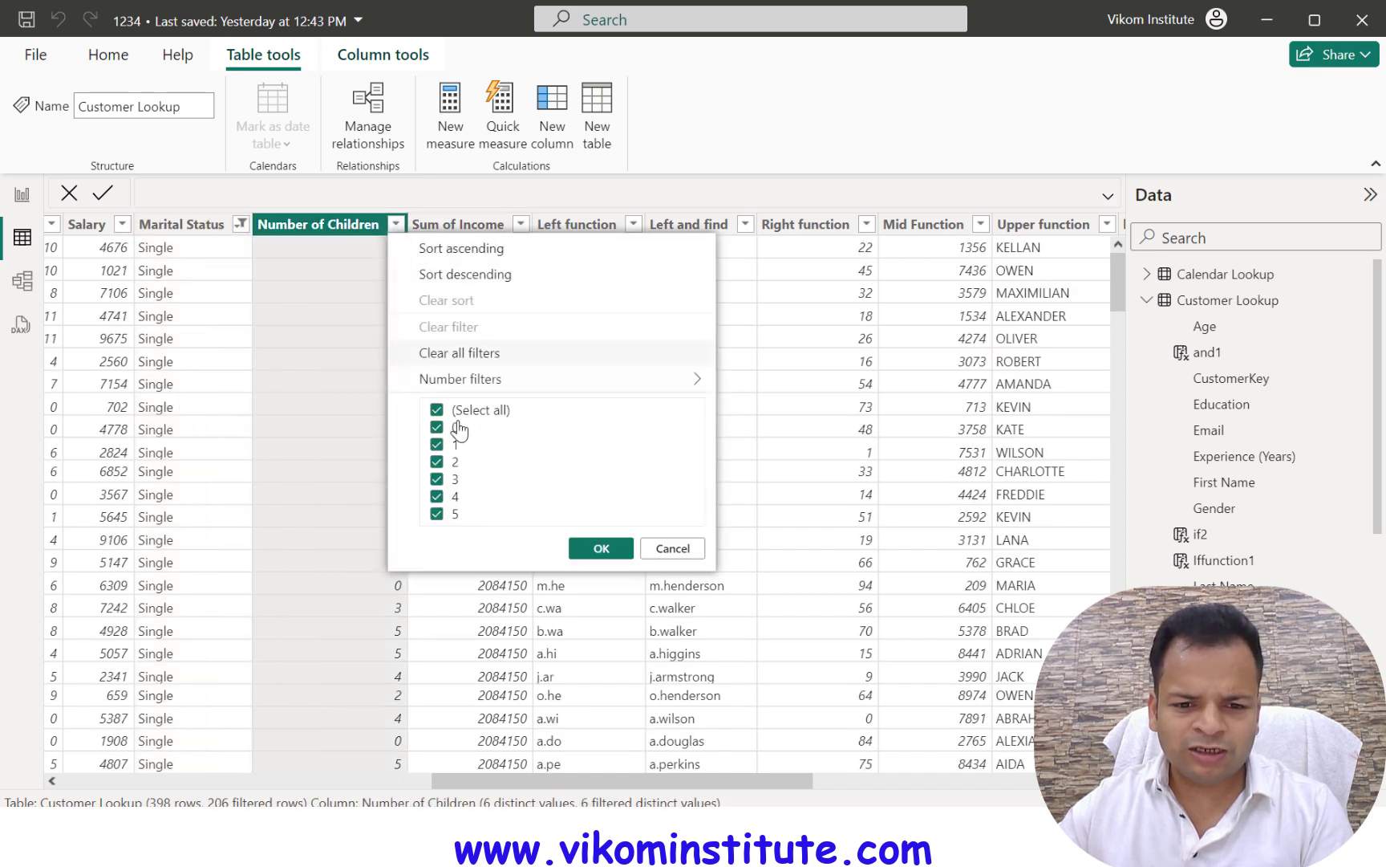
pyautogui.click(436, 409)
pyautogui.click(437, 426)
pyautogui.click(601, 548)
pyautogui.moveTo(692, 778); pyautogui.dragTo(580, 544)
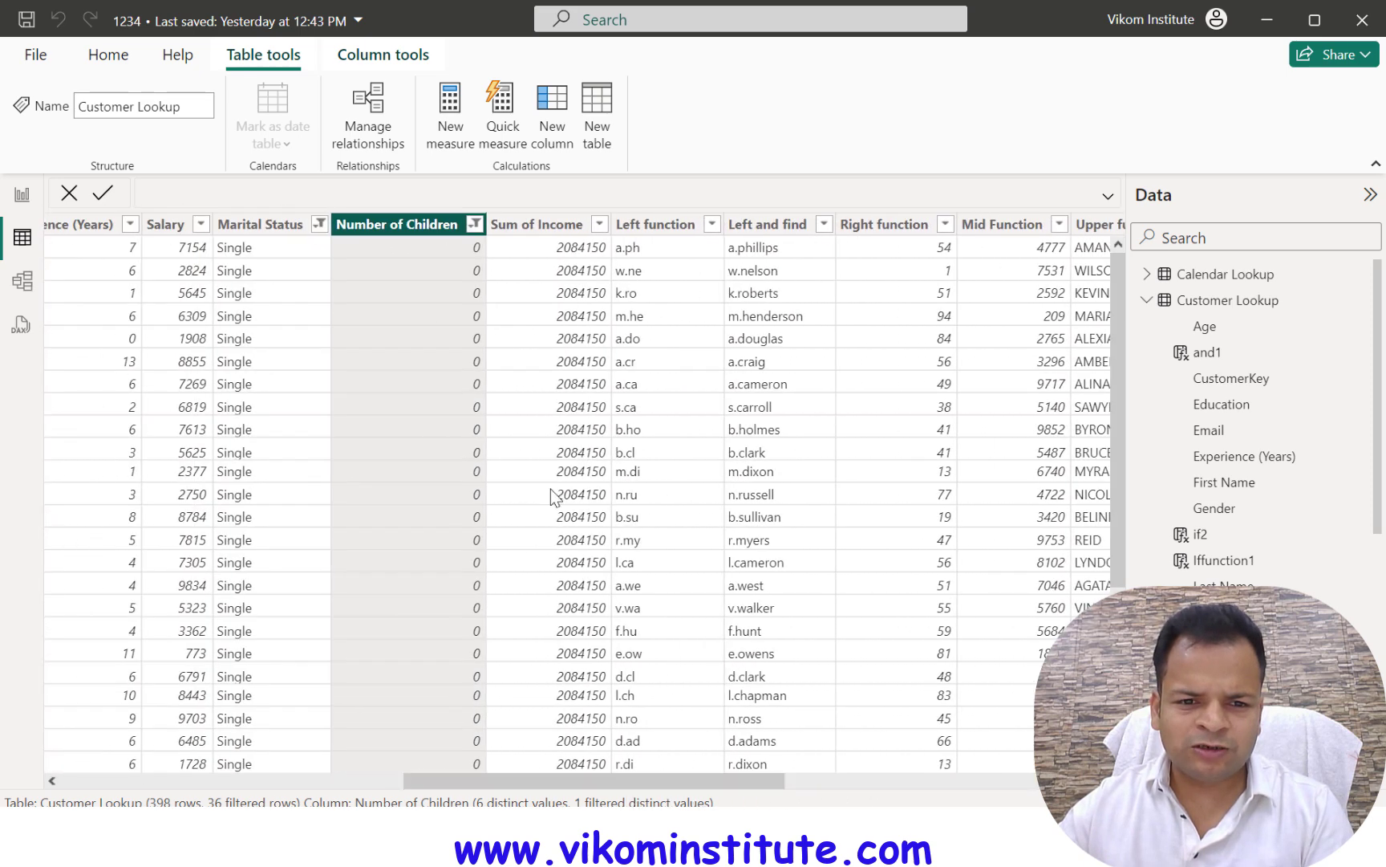
# - Change the Number of Children filter to values 1 to 5, excluding 0, and check the and1 results for those rows
pyautogui.click(474, 226)
pyautogui.click(515, 427)
pyautogui.click(515, 409)
pyautogui.click(516, 427)
pyautogui.click(678, 549)
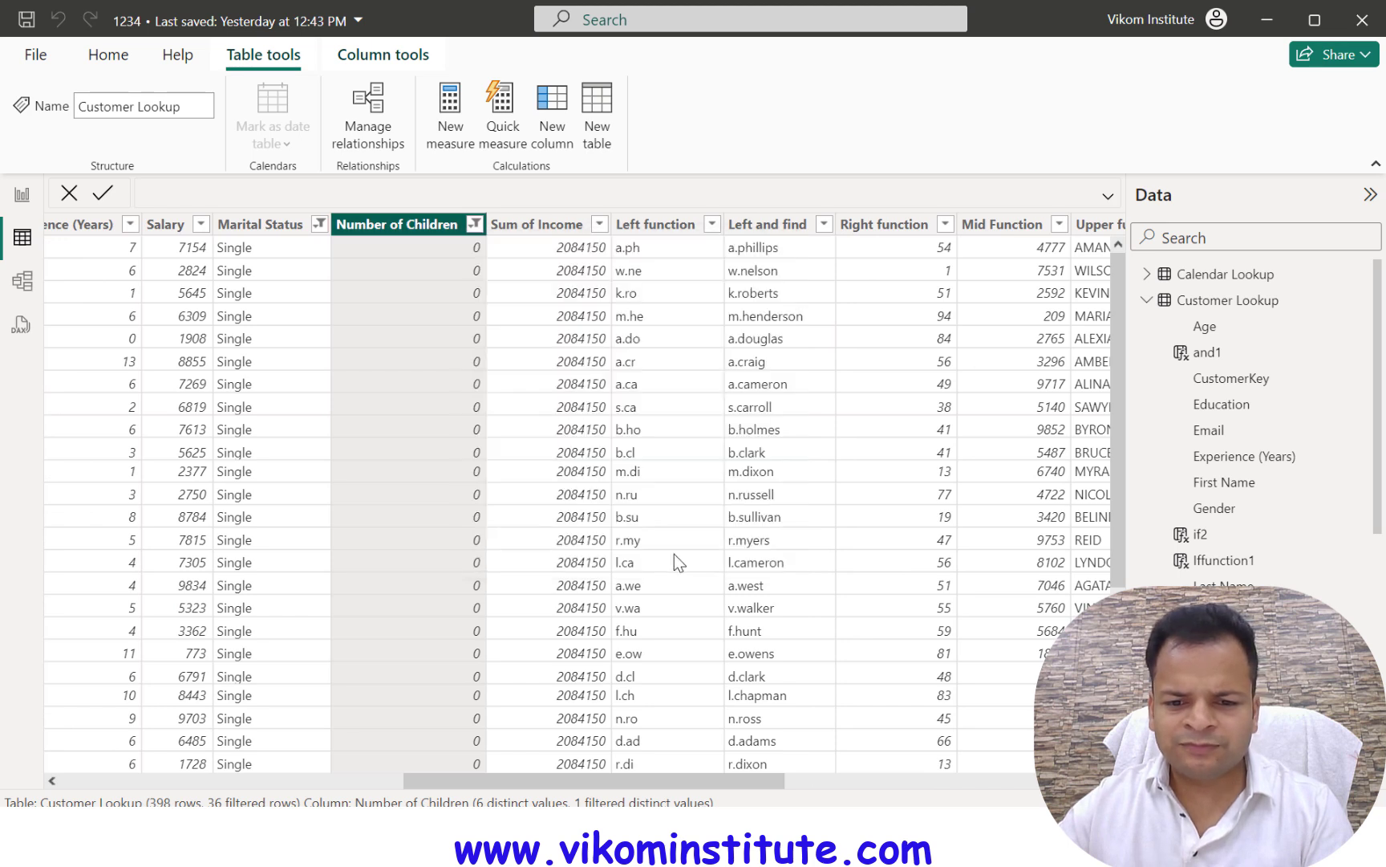
pyautogui.moveTo(771, 781); pyautogui.dragTo(1081, 780)
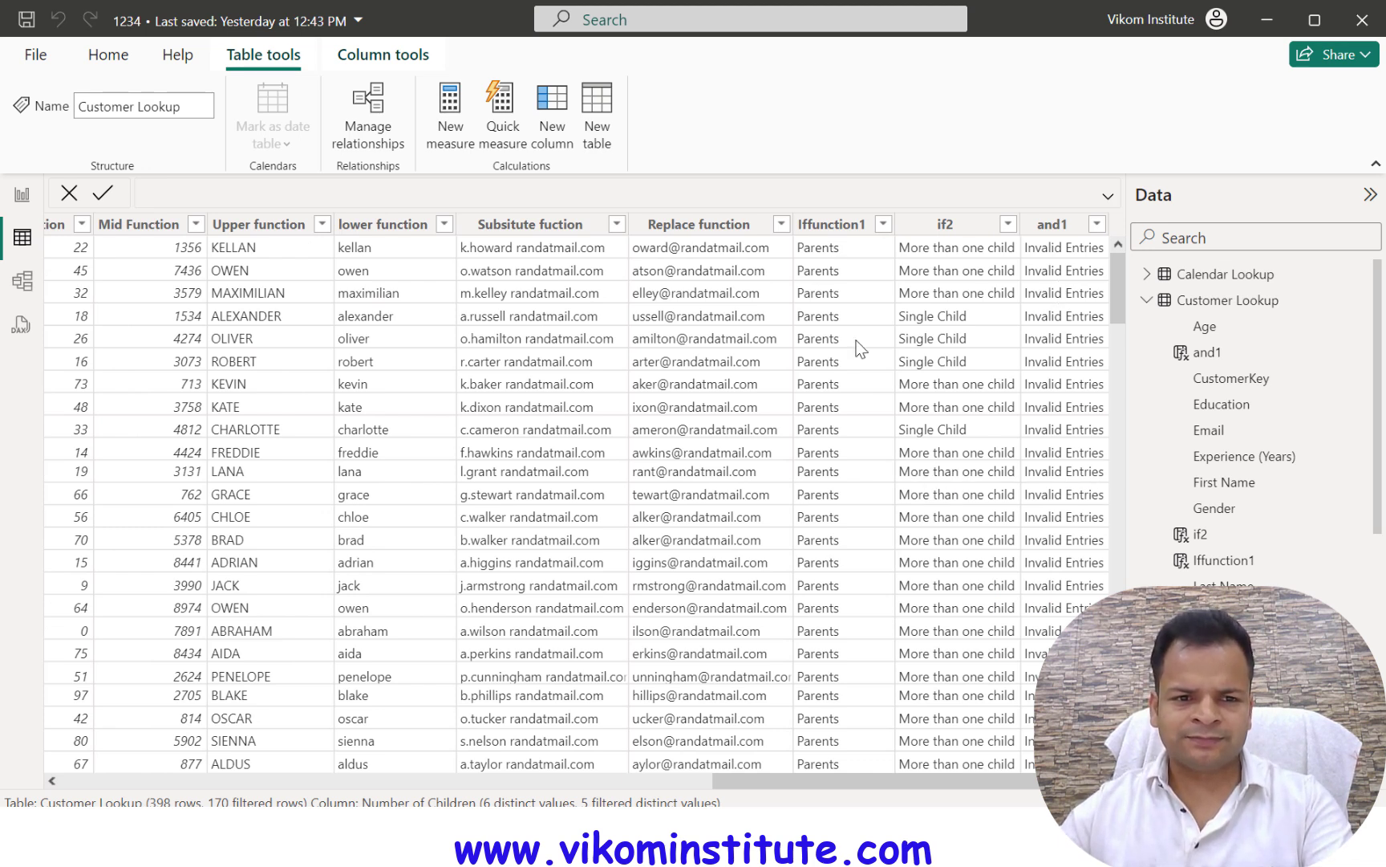
# - Reset the Number of Children and Marital Status filters to include all of their values again
pyautogui.moveTo(910, 780); pyautogui.dragTo(637, 782)
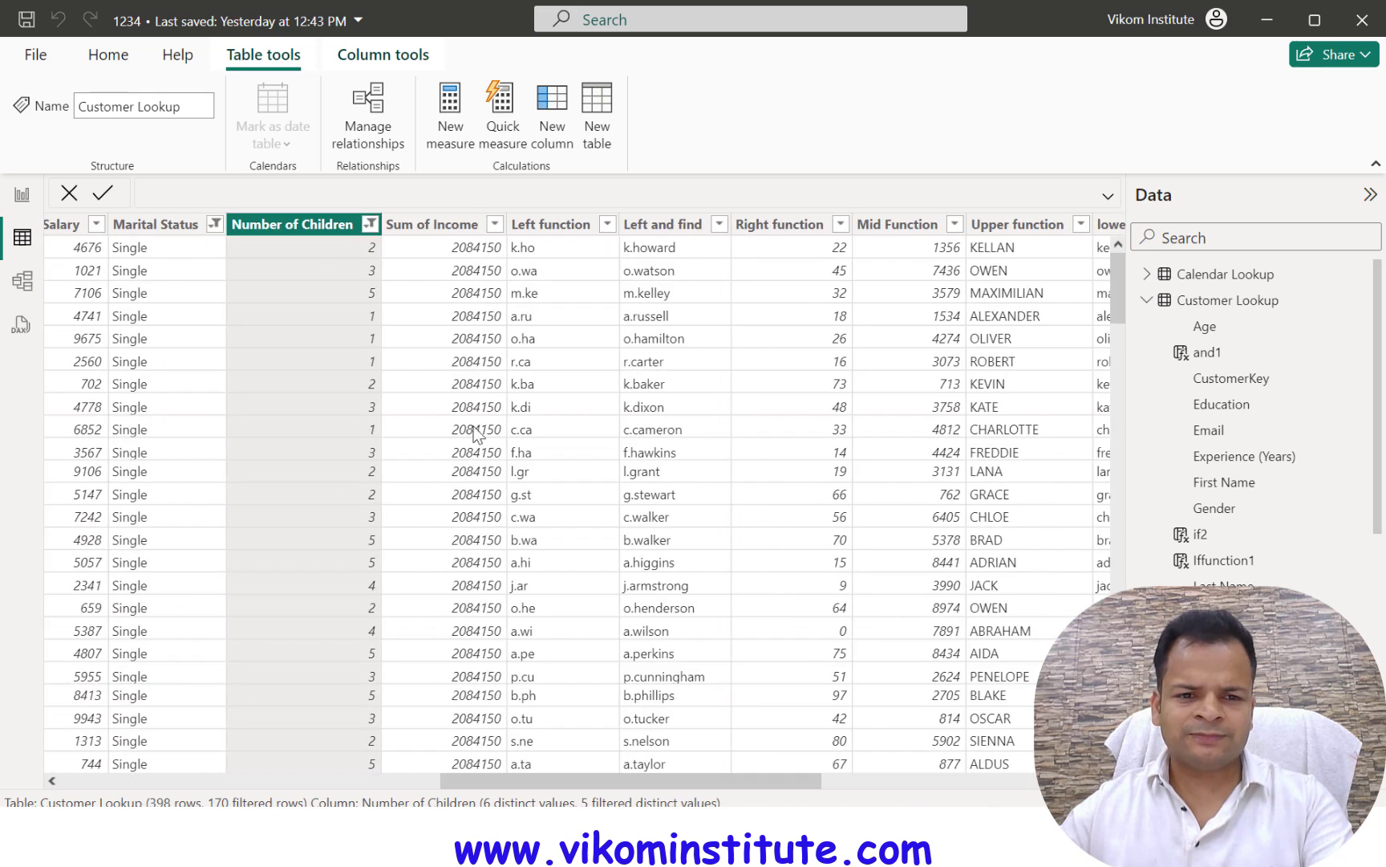
pyautogui.click(370, 224)
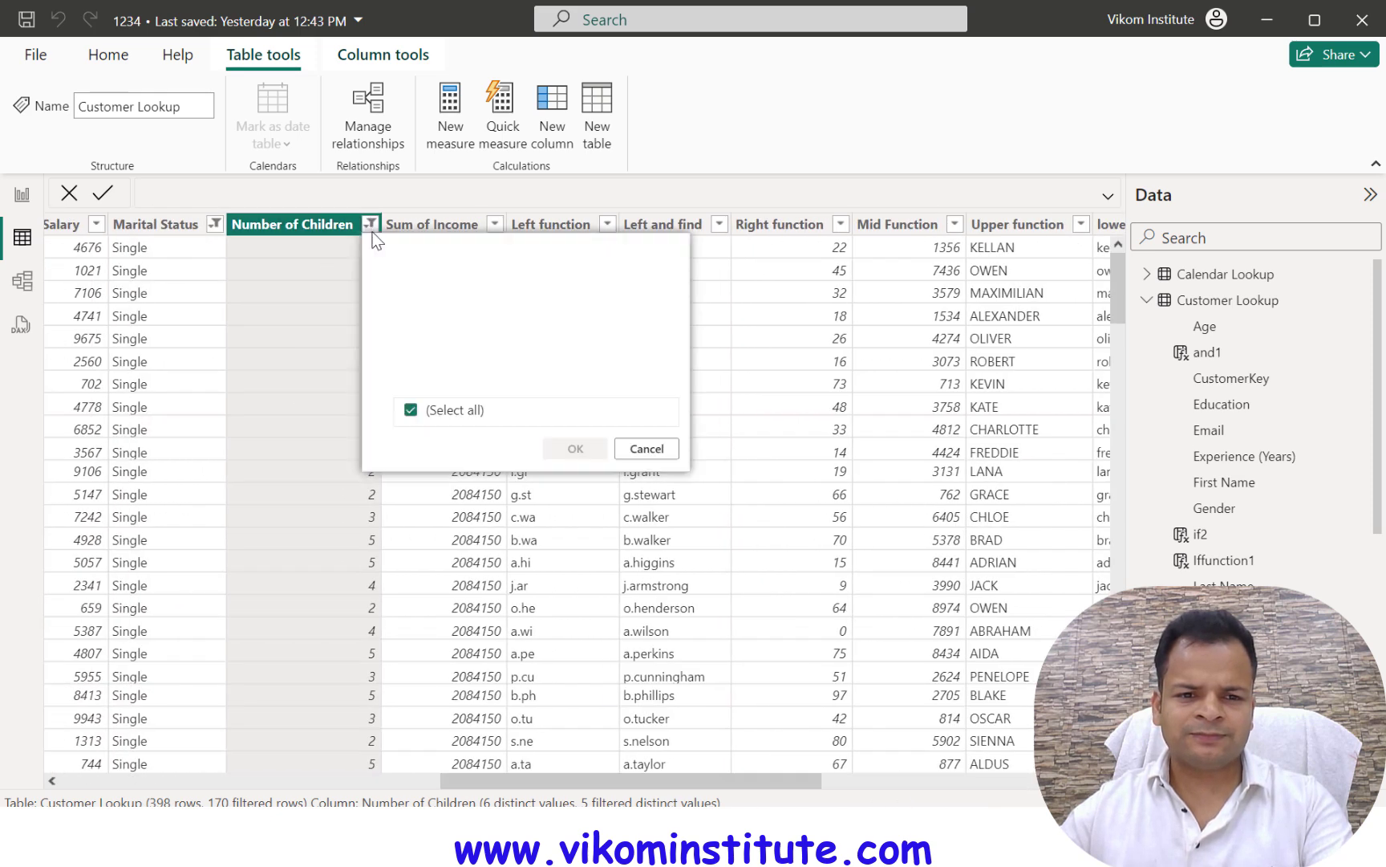
pyautogui.click(418, 411)
pyautogui.click(418, 410)
pyautogui.click(575, 548)
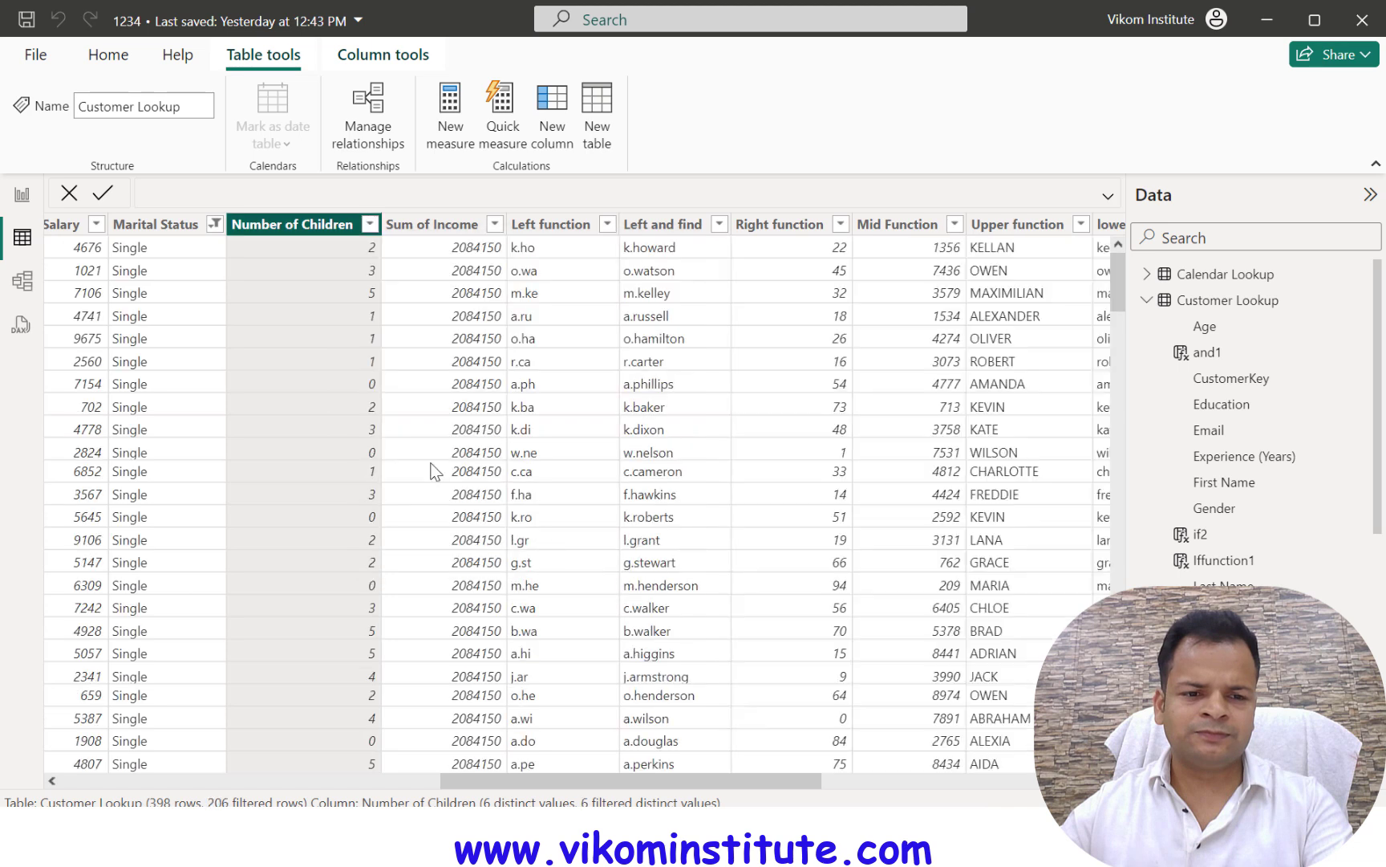
pyautogui.click(214, 224)
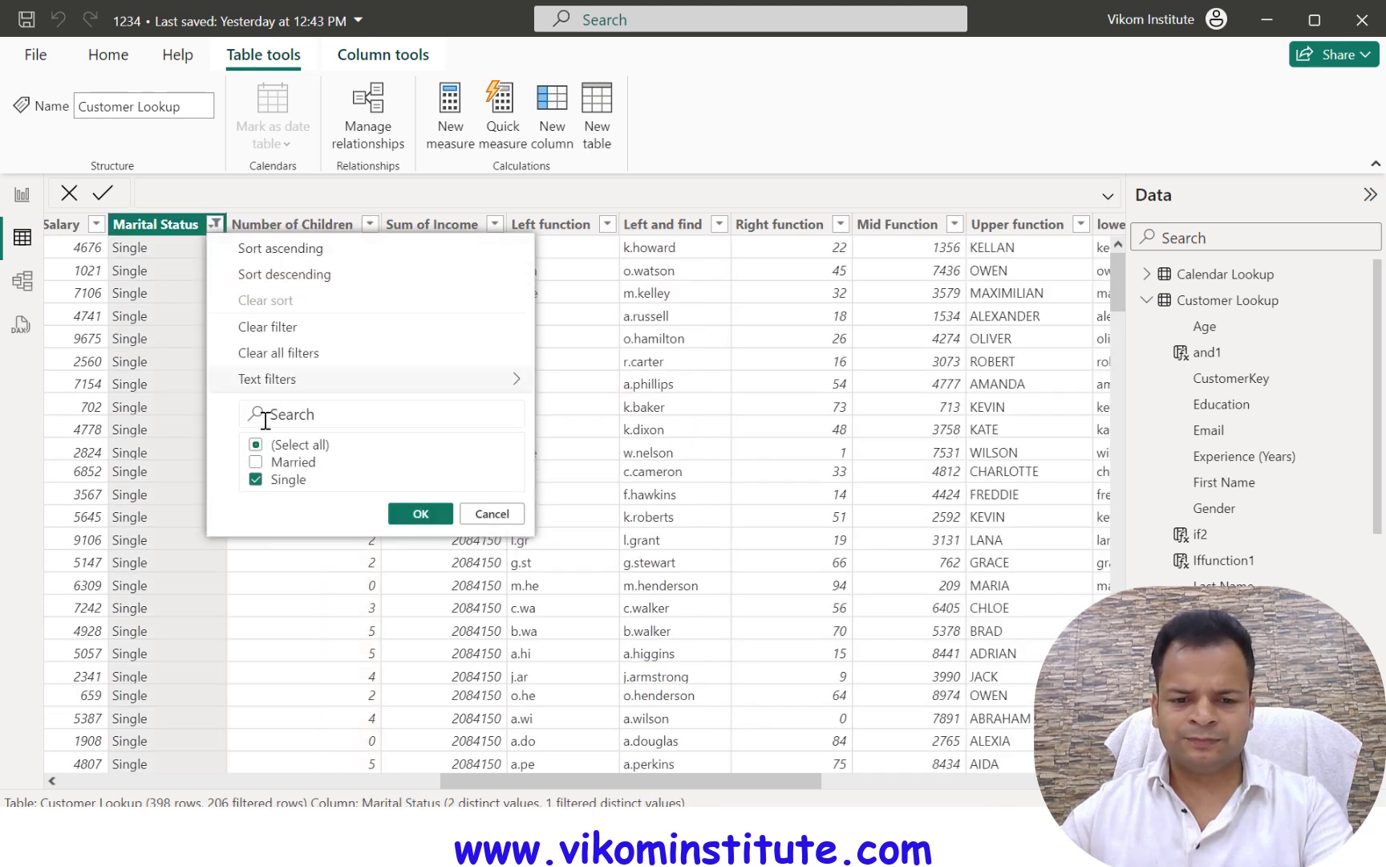
pyautogui.click(255, 443)
pyautogui.click(255, 443)
pyautogui.click(421, 514)
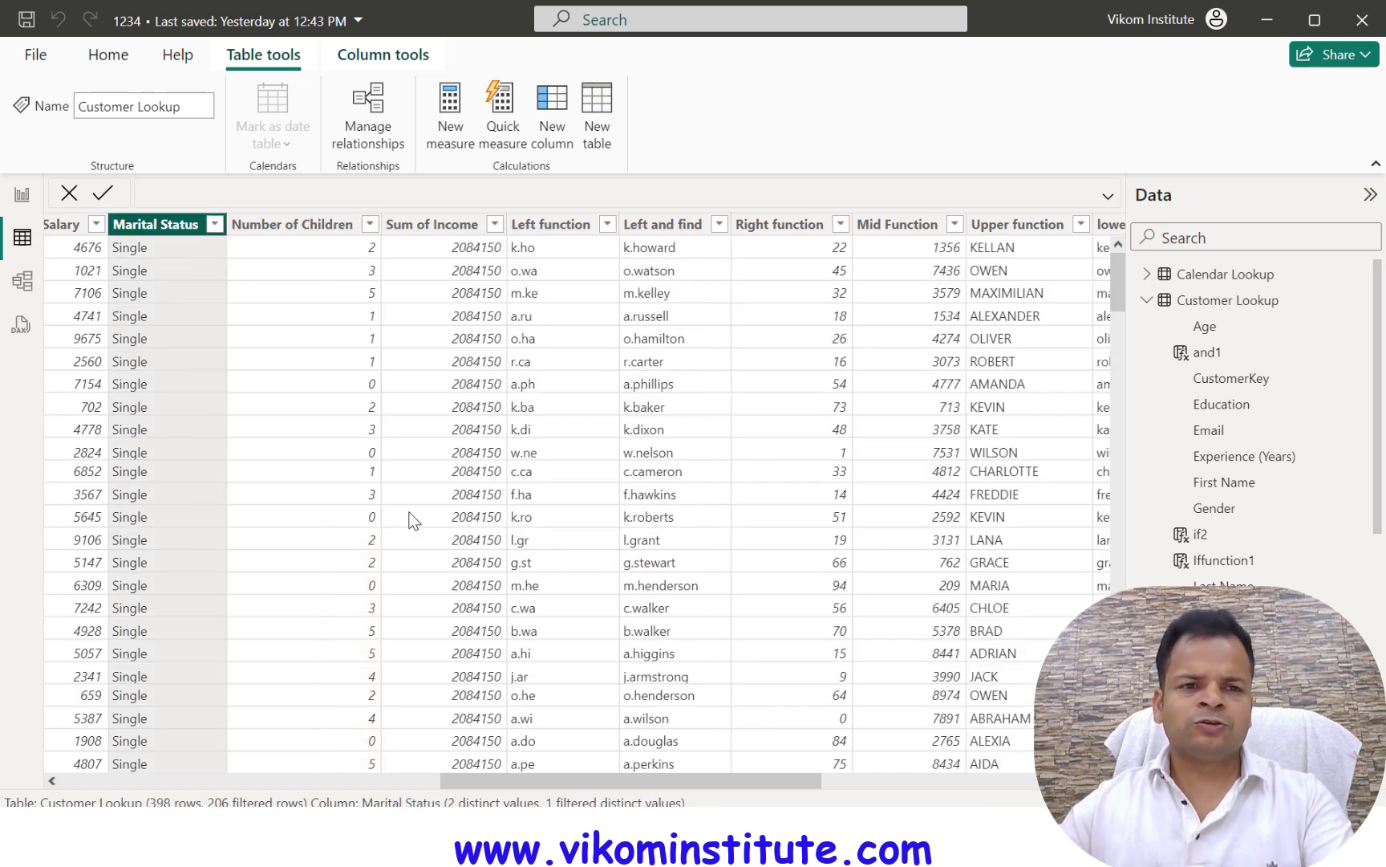
# - Add a new calculated column to the Customer Lookup table, name it and2 and start its formula with an IF function
pyautogui.moveTo(541, 783); pyautogui.dragTo(1005, 773)
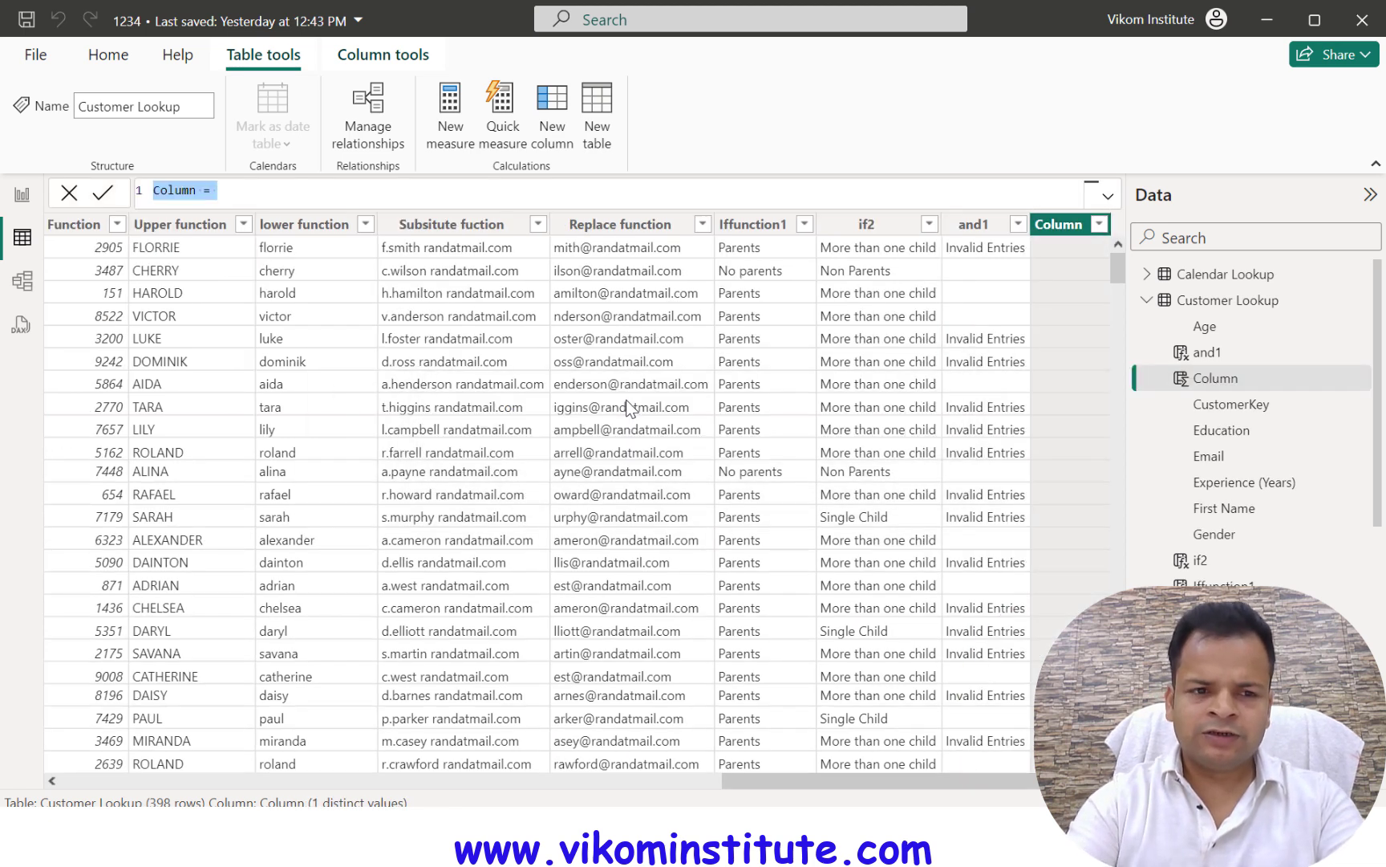
pyautogui.click(198, 191)
pyautogui.hotkey('shift', 'Home')
pyautogui.press('BackSpace')
pyautogui.write('and2')
pyautogui.press('Right')
pyautogui.press('Right')
pyautogui.press('Right')
pyautogui.write('IF(')
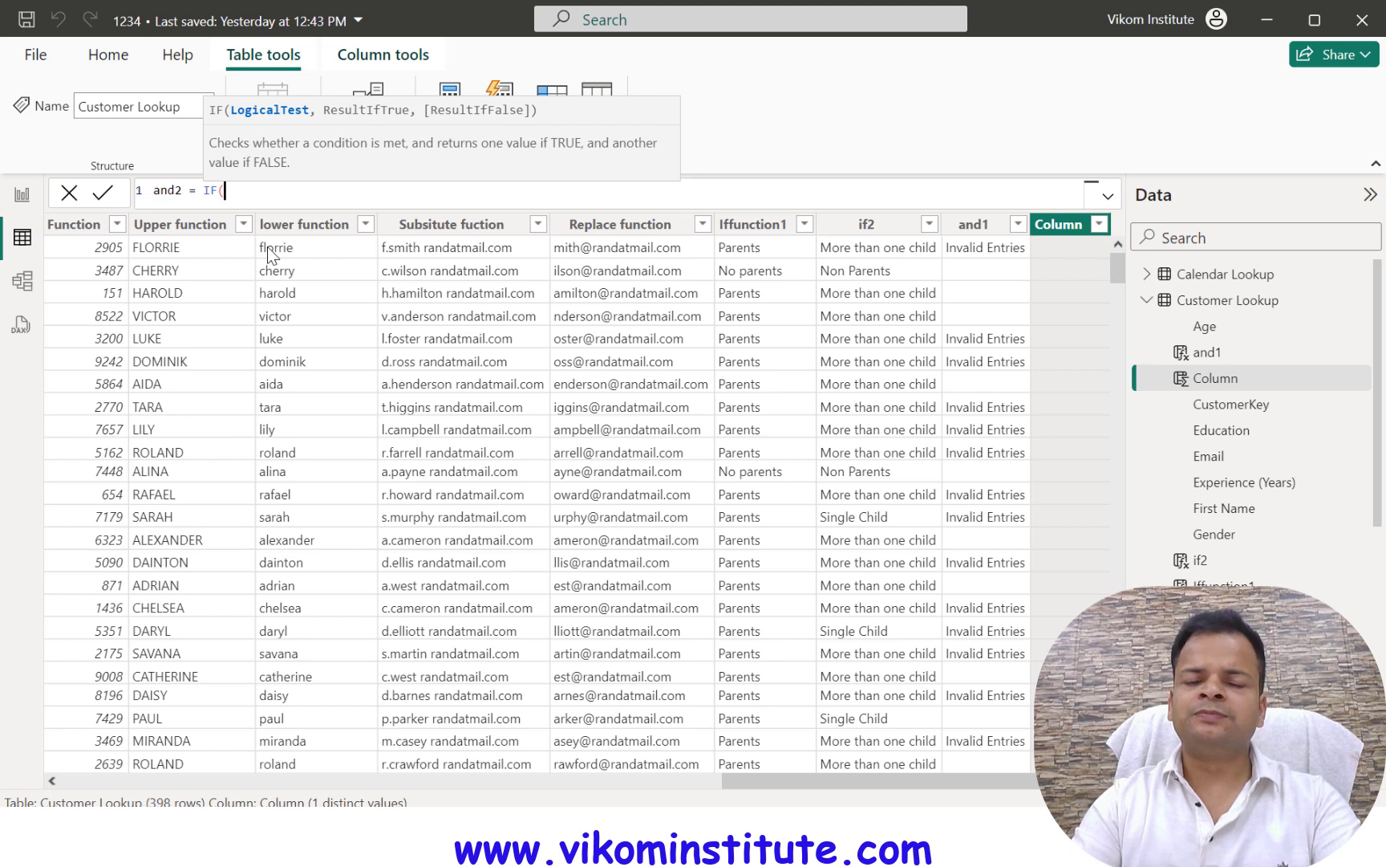
# - Enter 'Customer Lookup'[Number of Children]>0 as the first condition of the and2 IF formula
pyautogui.write('num')
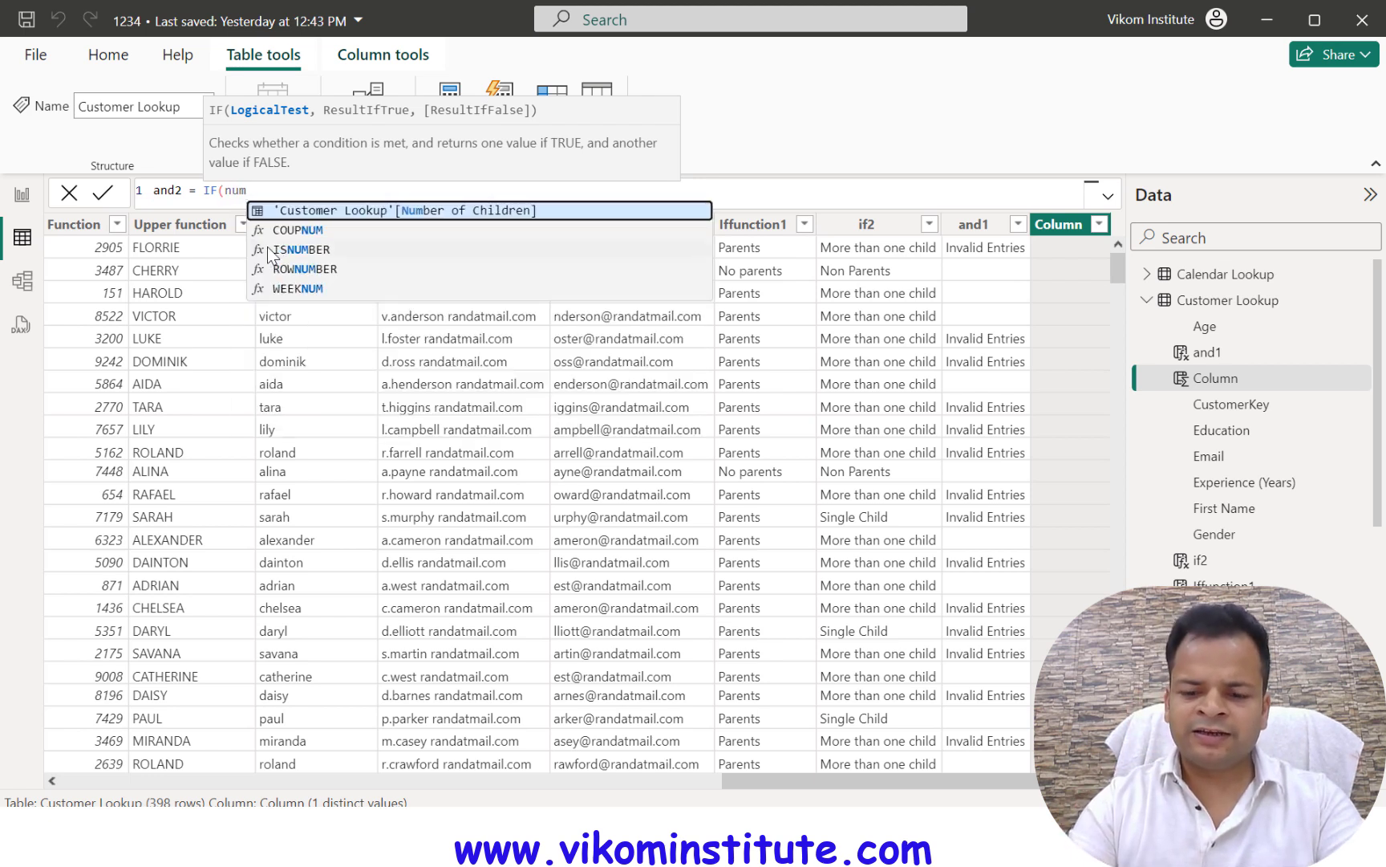
pyautogui.press('Tab')
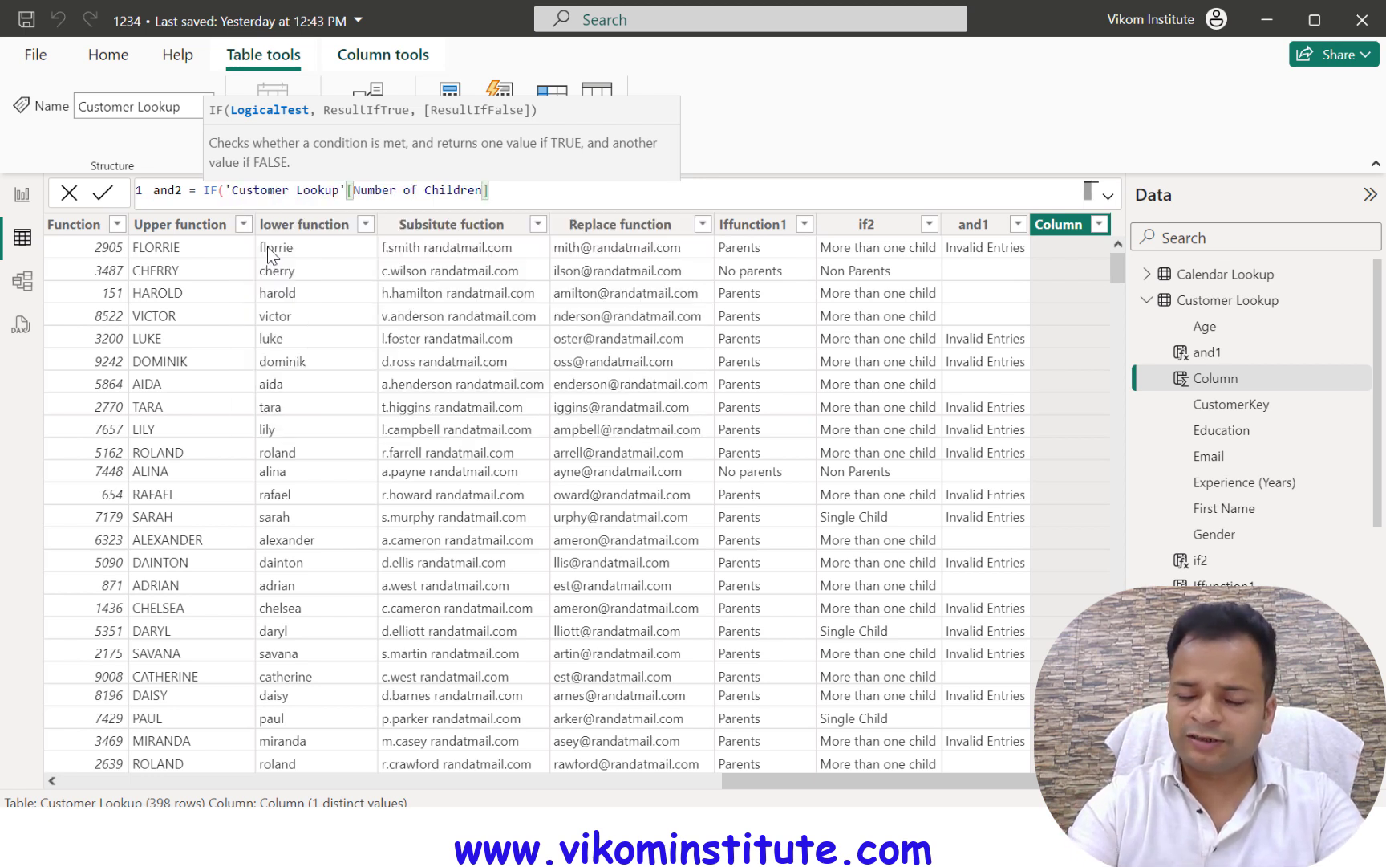
pyautogui.write('>')
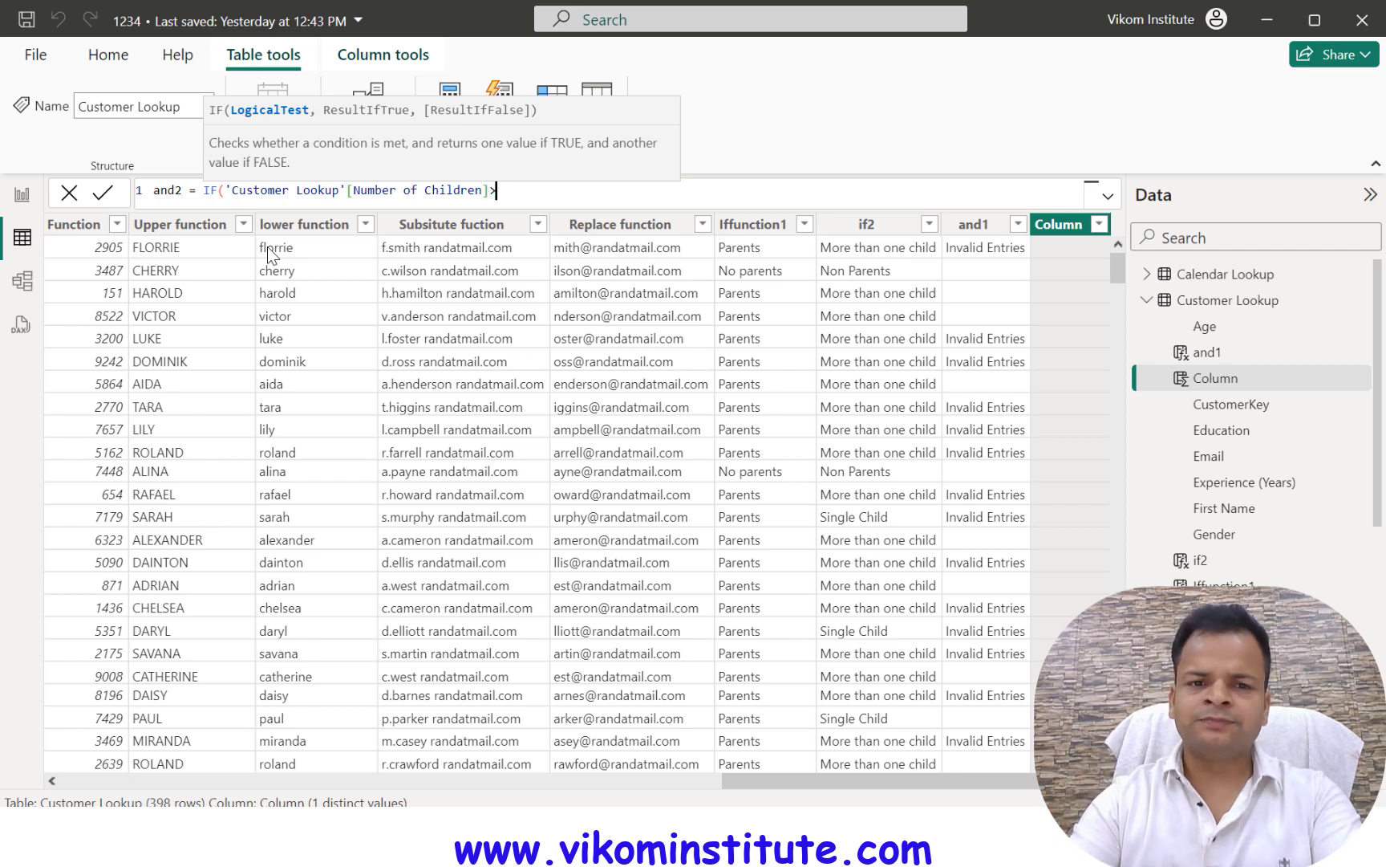
pyautogui.write('0,')
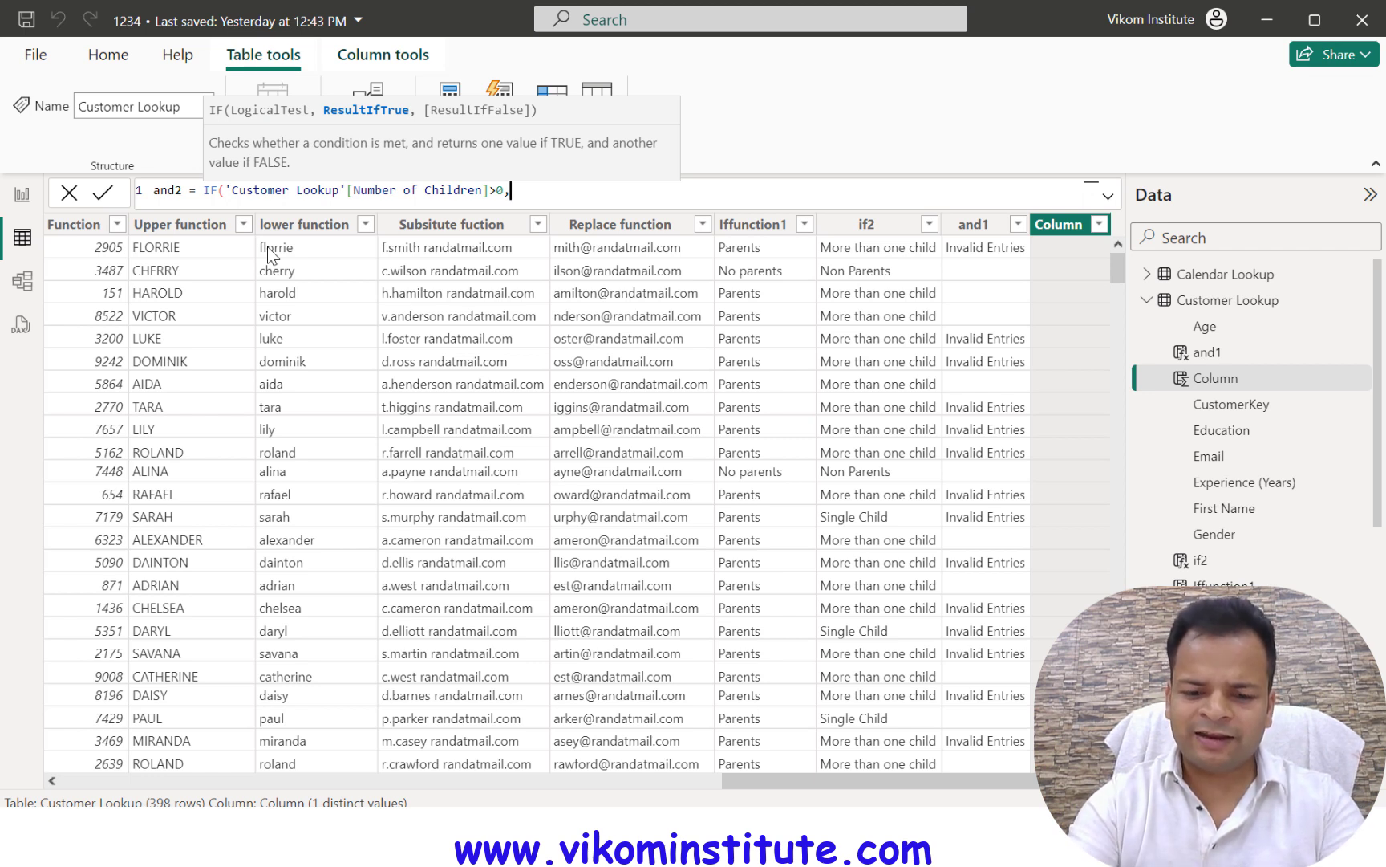
# - Extend the logical test with && so that 'Customer Lookup'[Marital Status]="Single" must also hold
pyautogui.write('mar')
pyautogui.press('BackSpace')
pyautogui.press('BackSpace')
pyautogui.press('BackSpace')
pyautogui.press('BackSpace')
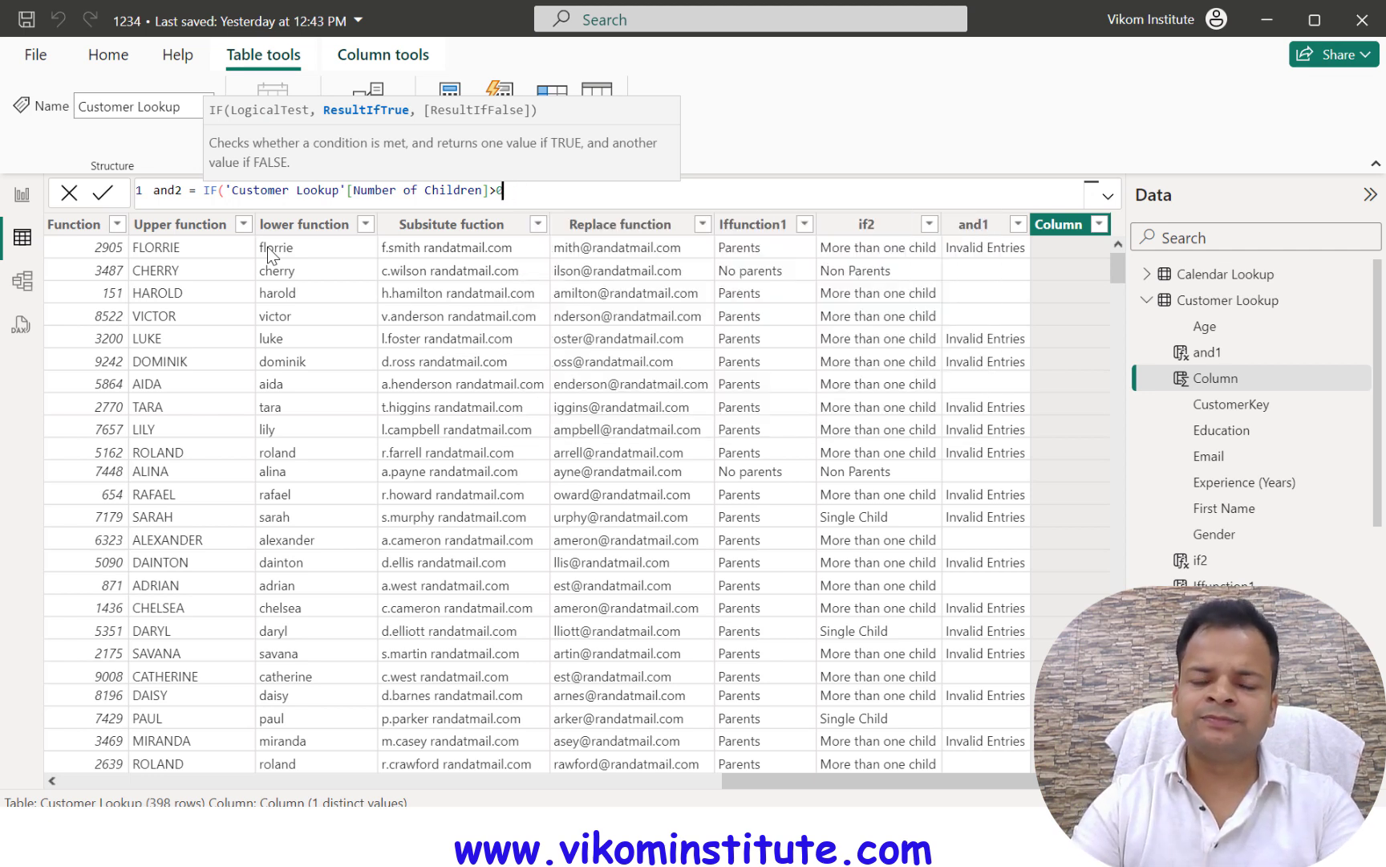
pyautogui.write('&')
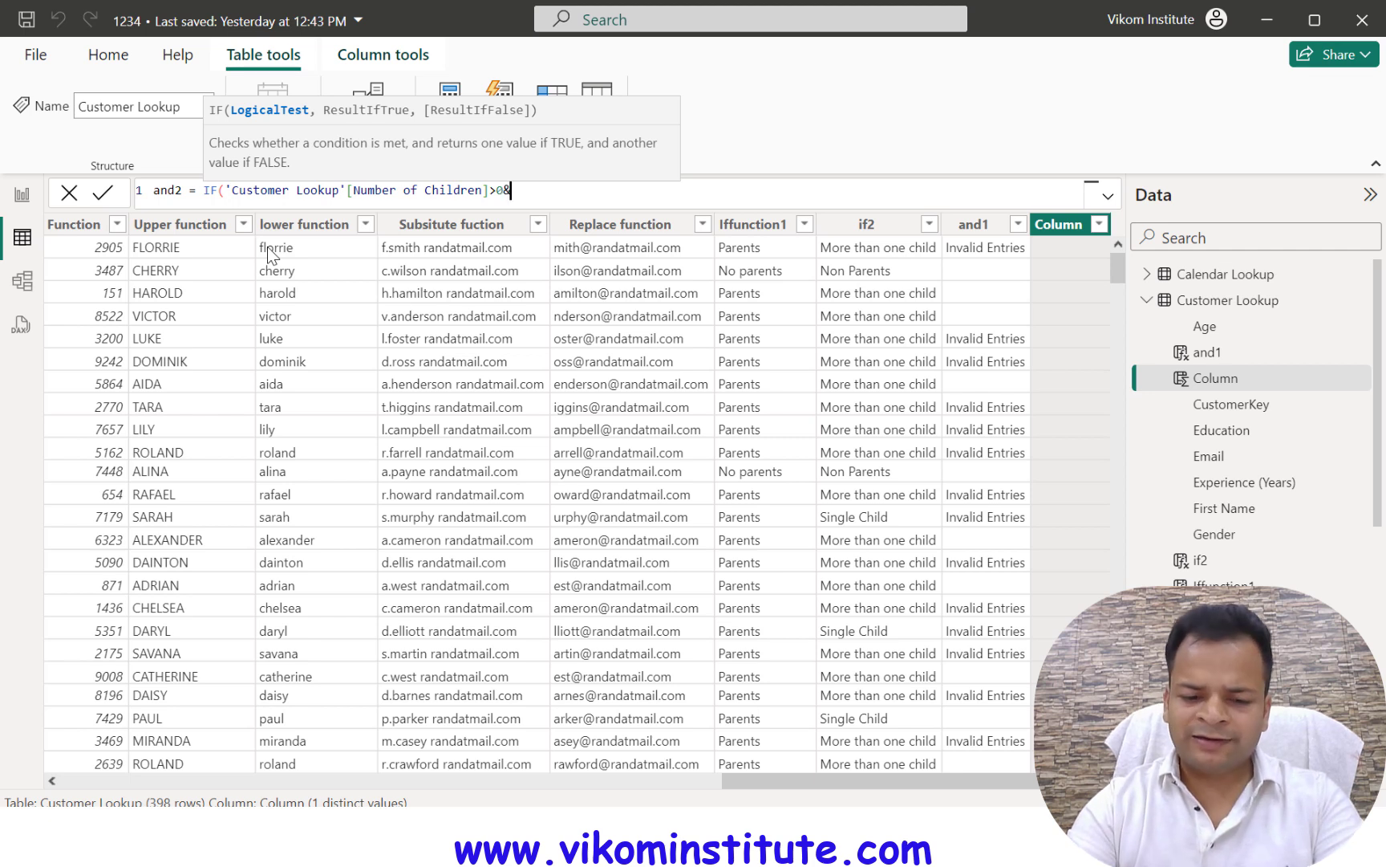
pyautogui.write('&')
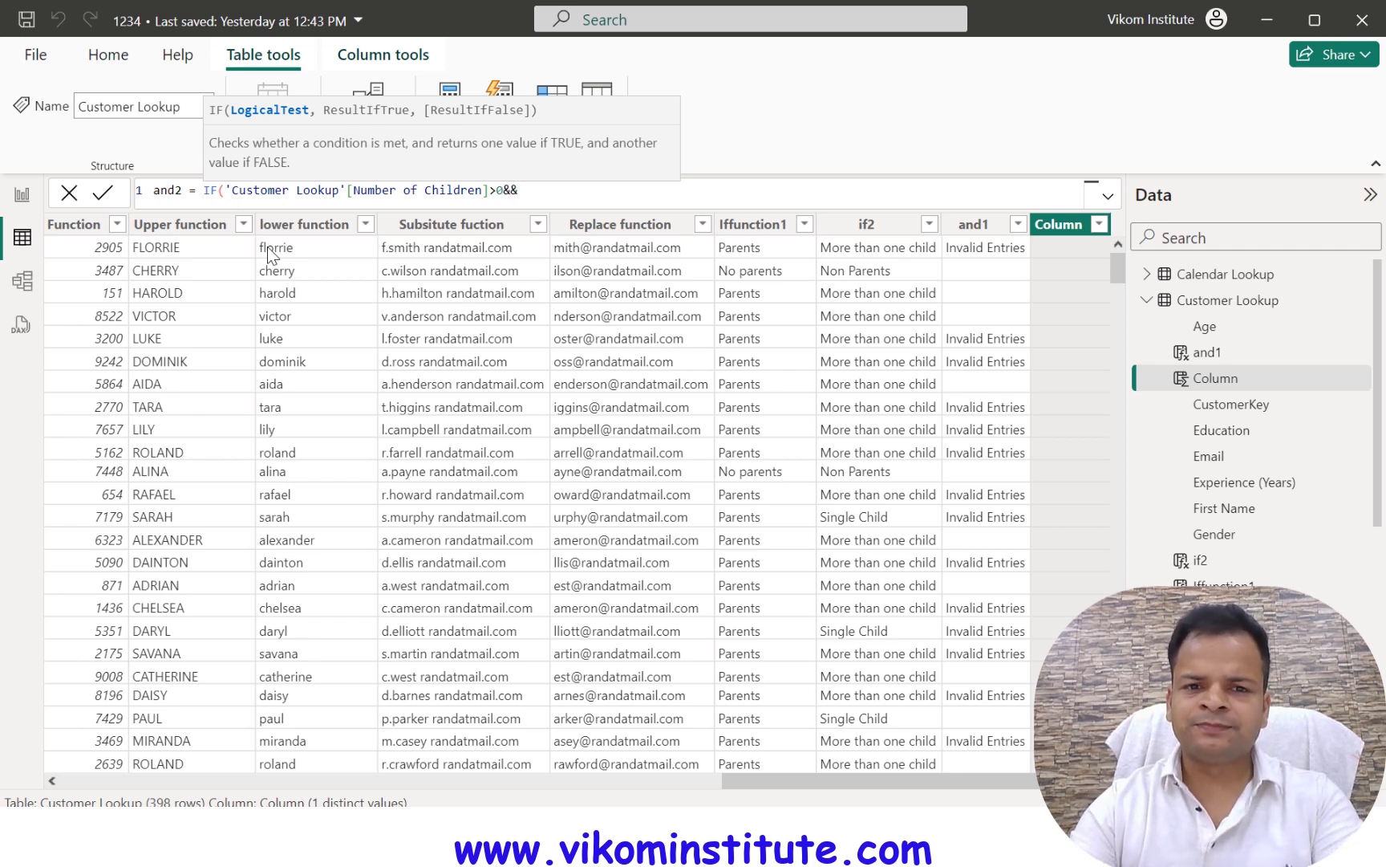
pyautogui.write('mar')
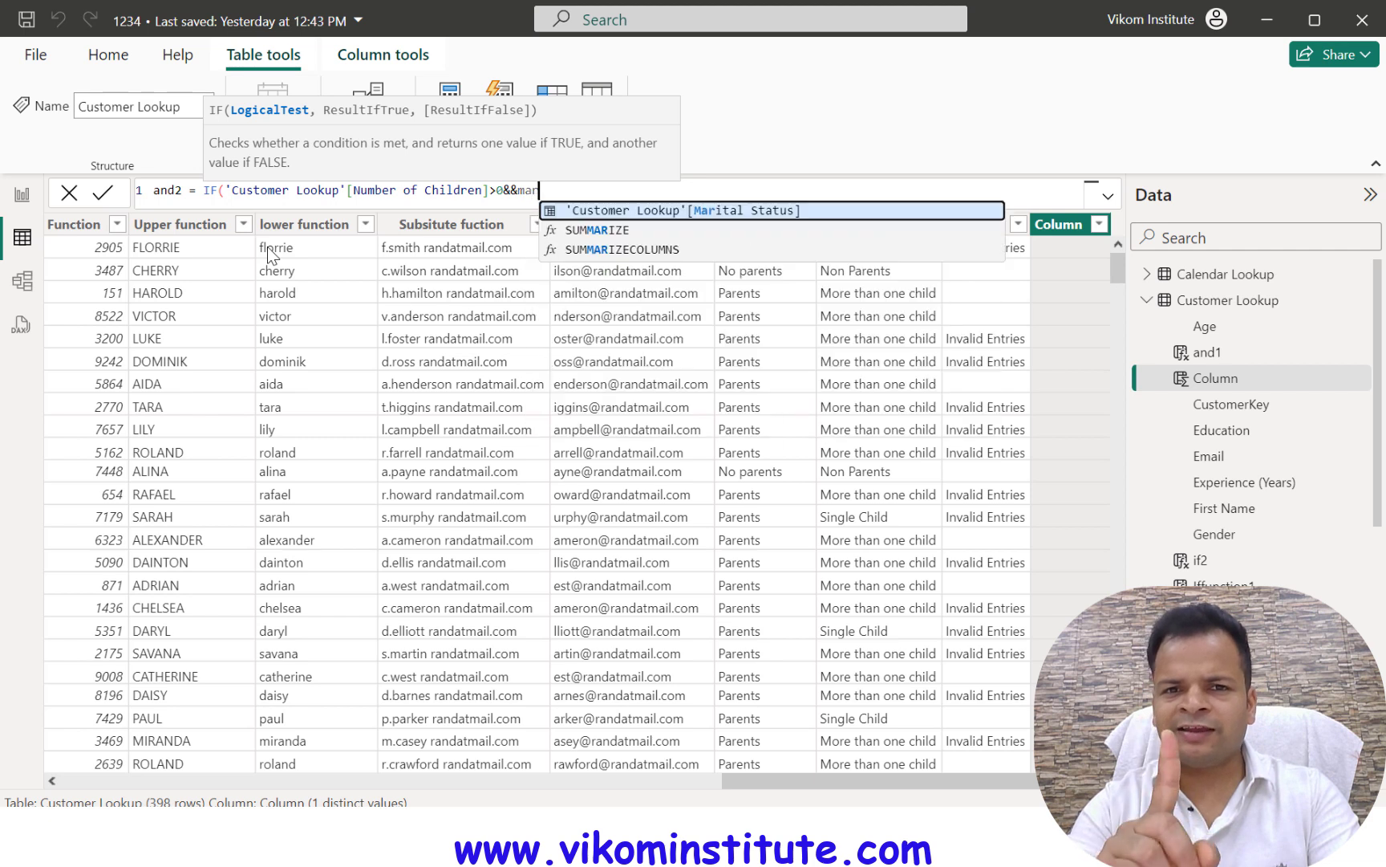
pyautogui.press('Tab')
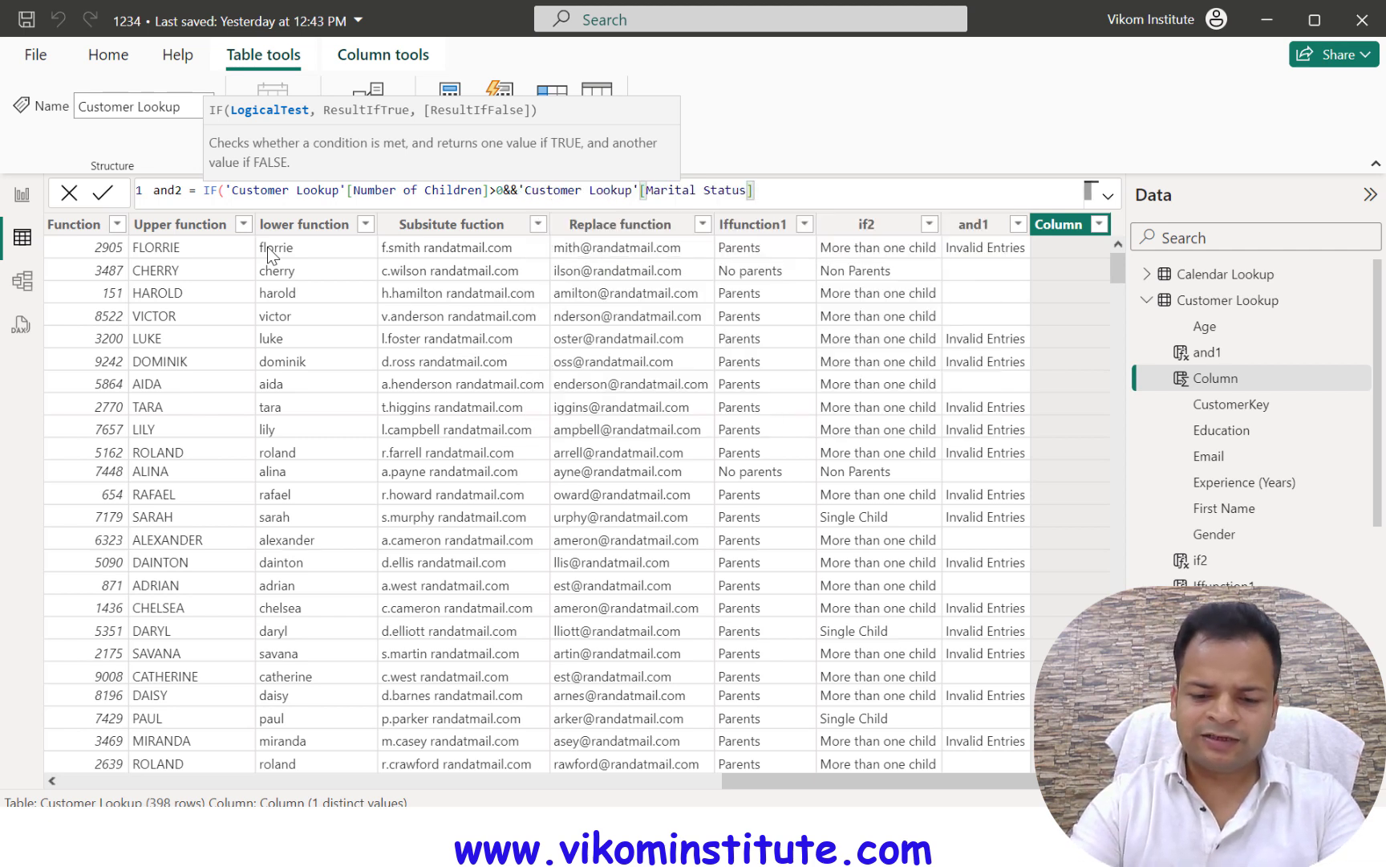
pyautogui.write('="Single",')
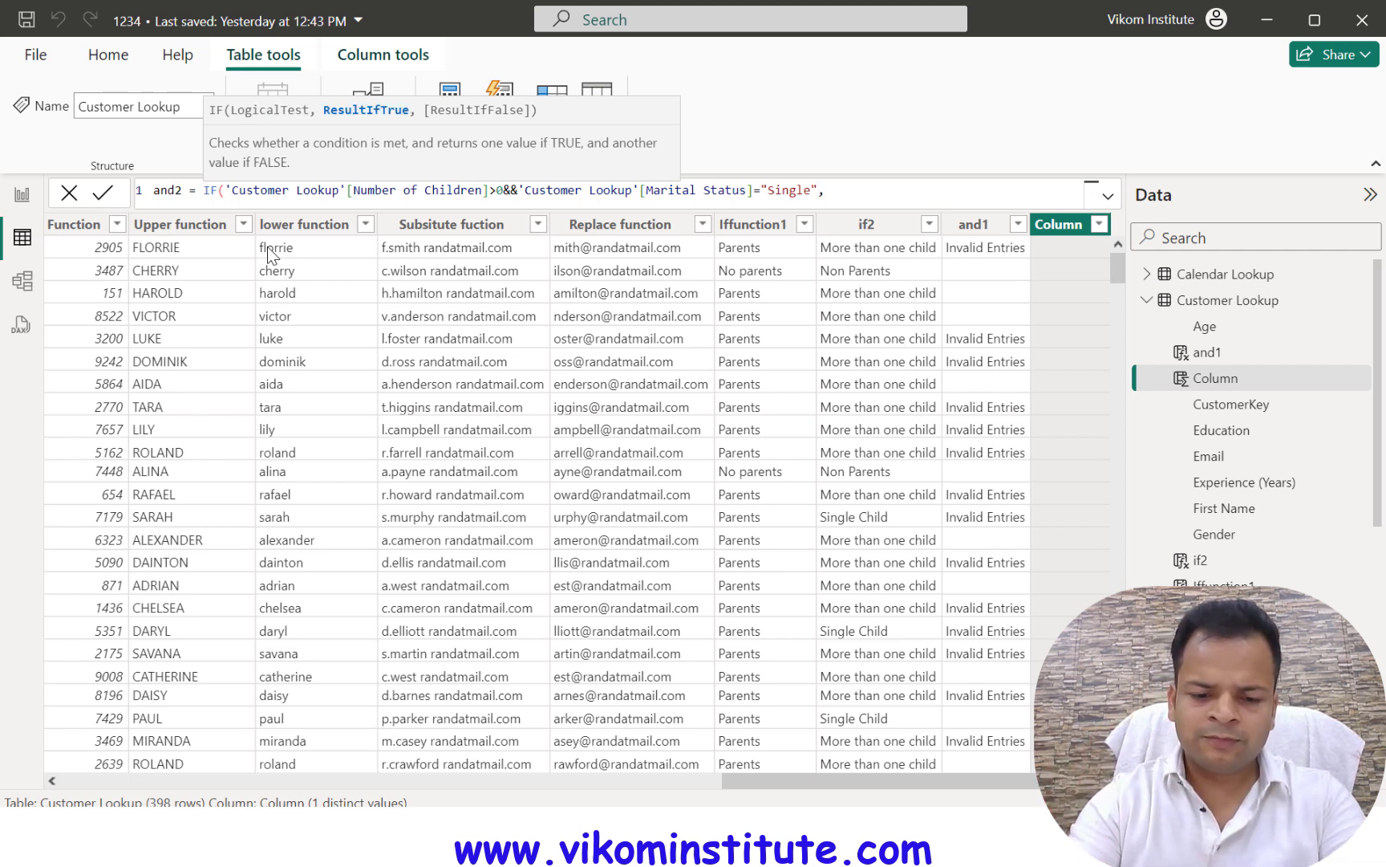
# - Return "INvalid Enteries" when the test is true and an empty string otherwise, and commit the and2 formula
pyautogui.write('"INval')
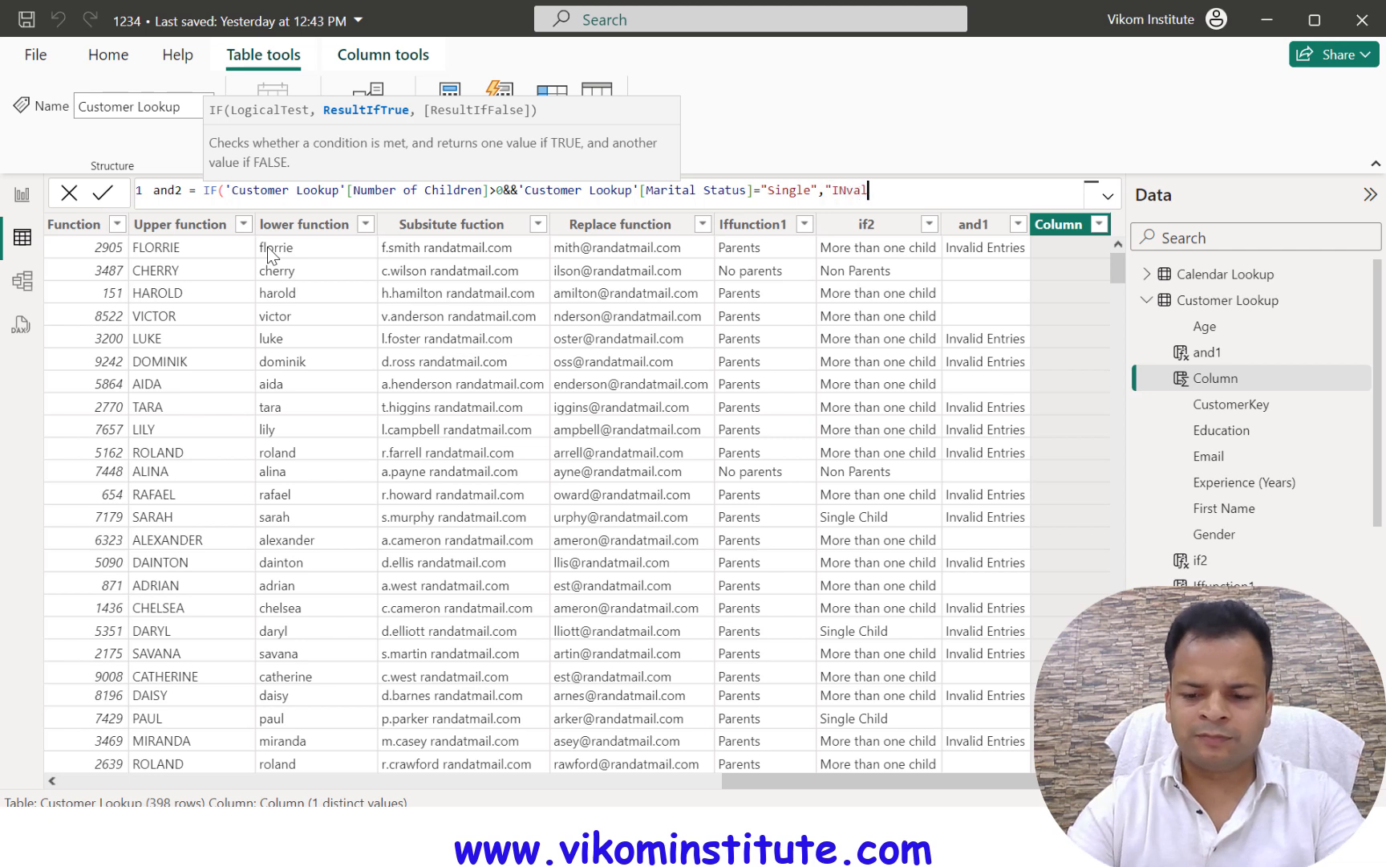
pyautogui.write('id Enter')
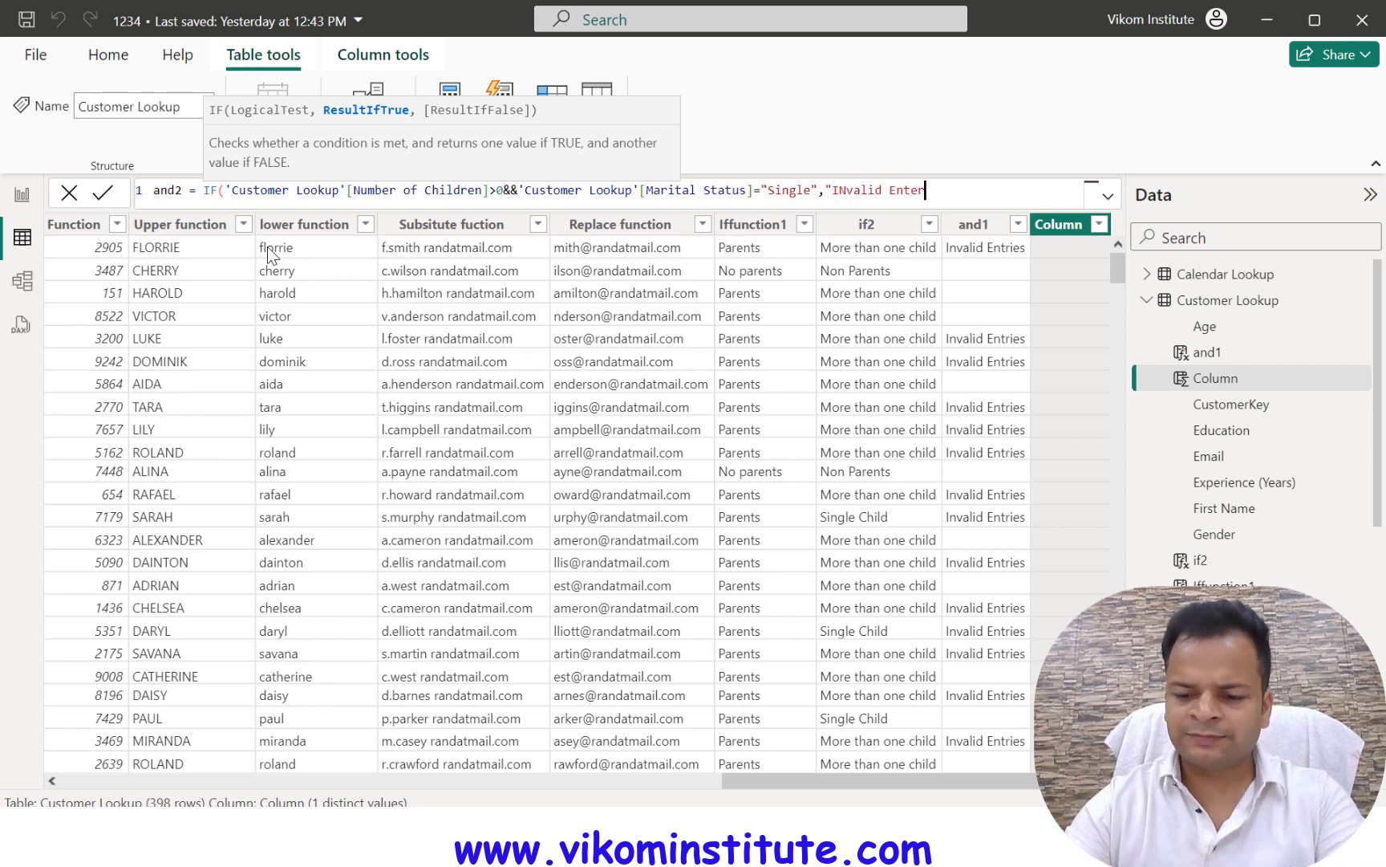
pyautogui.write('ies",""')
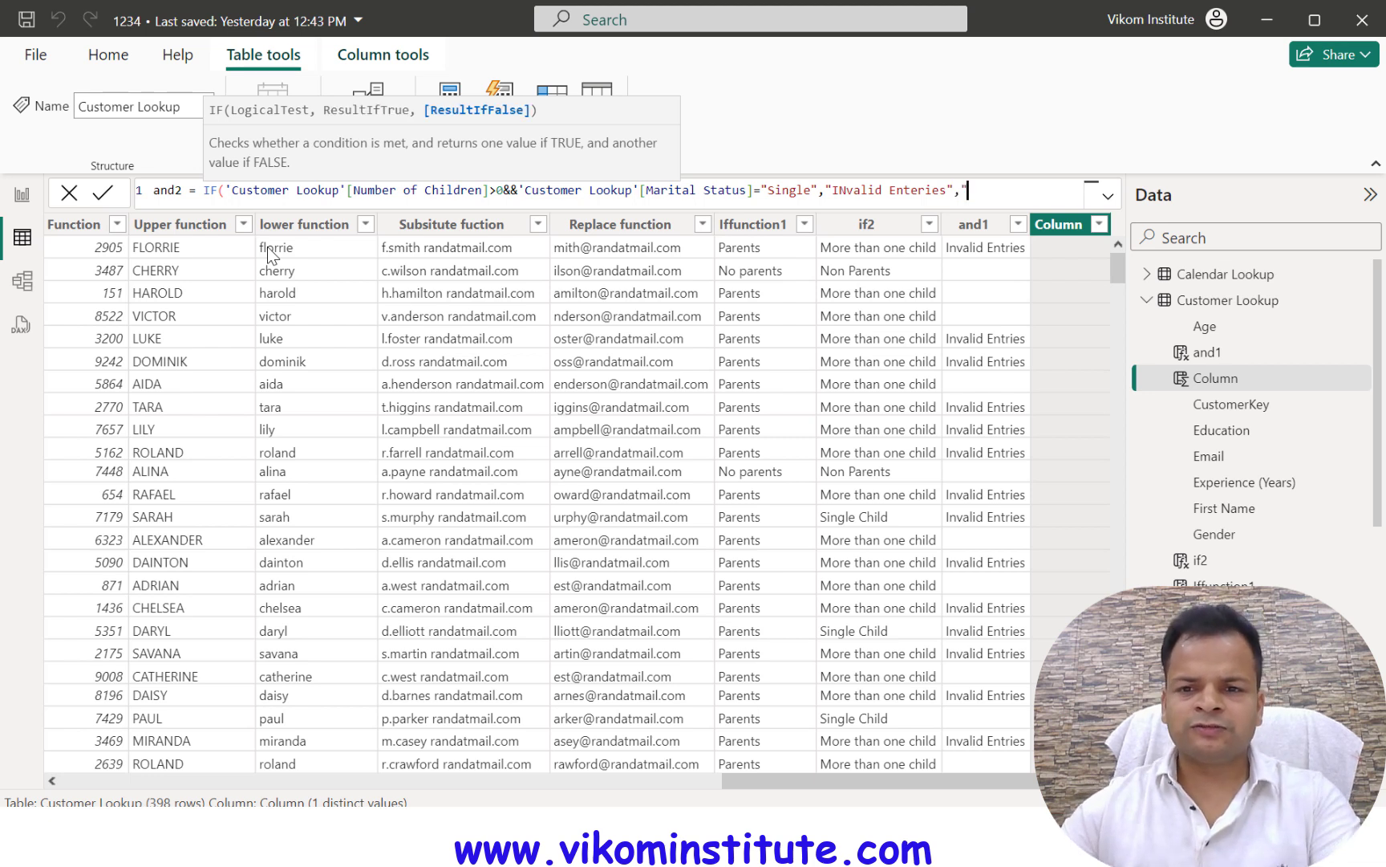
pyautogui.write(')')
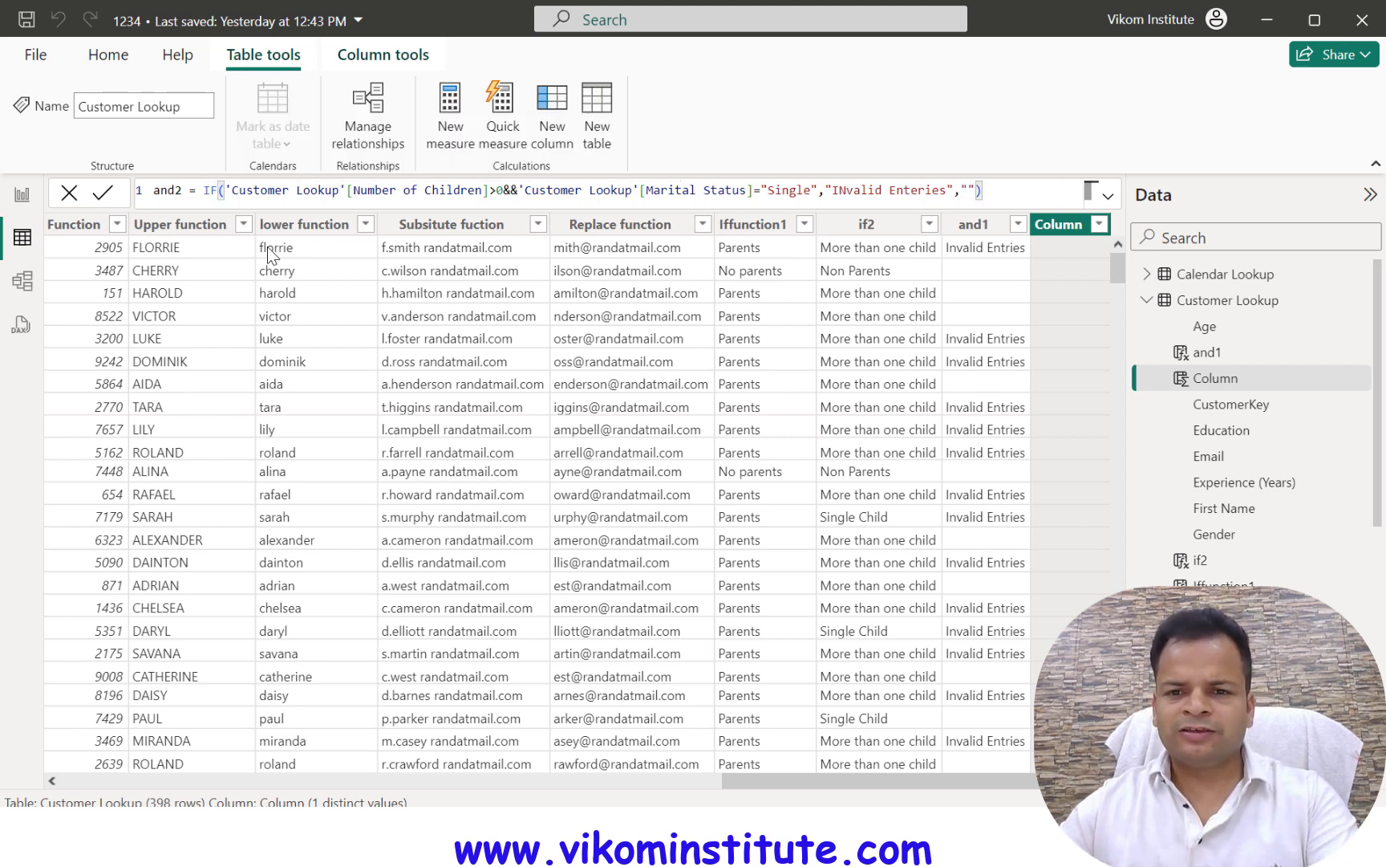
pyautogui.press('Return')
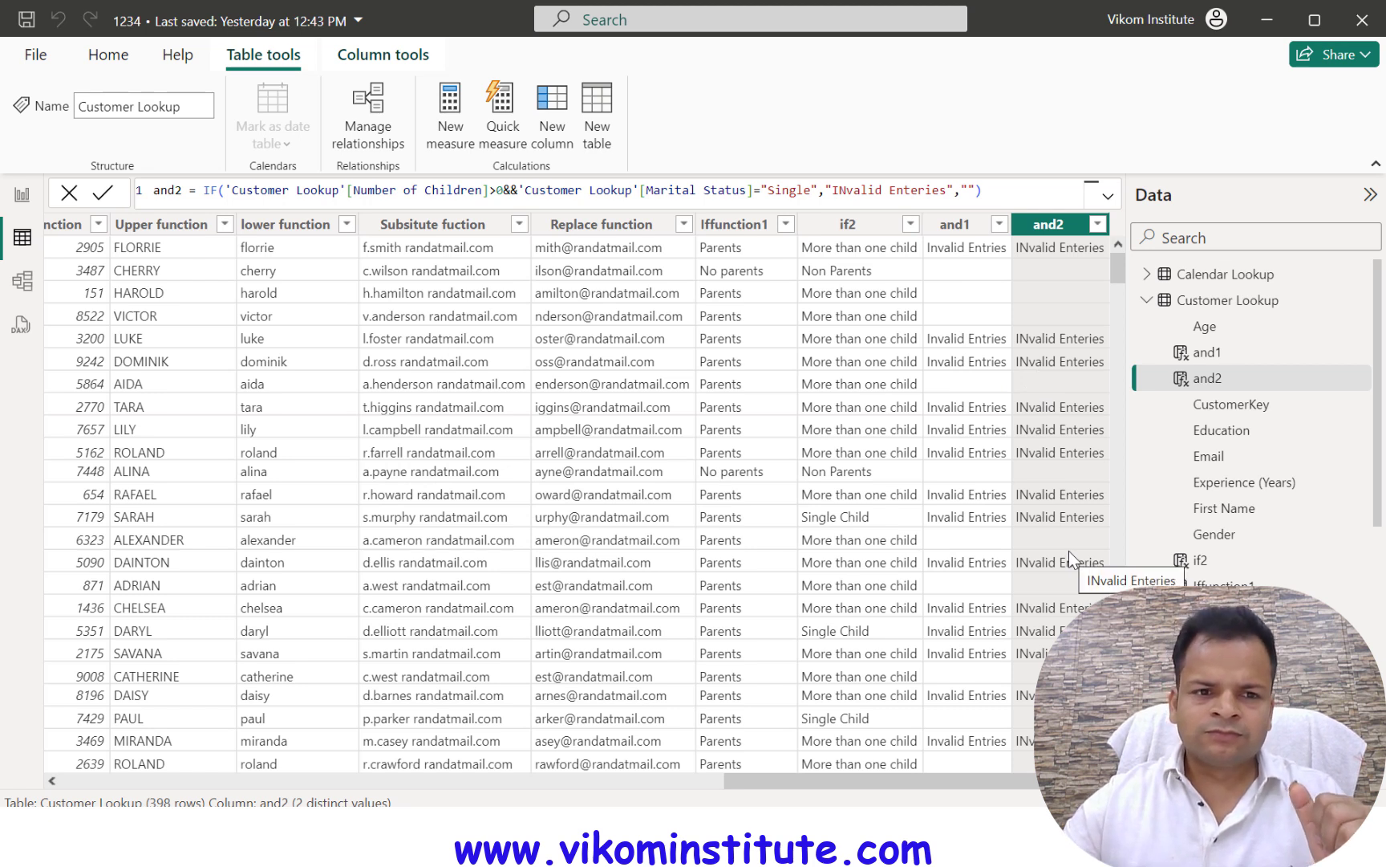
# - Add another calculated column named ifin and begin an IF formula on 'Customer Lookup'[Number of Children]
pyautogui.moveTo(868, 777); pyautogui.dragTo(559, 773)
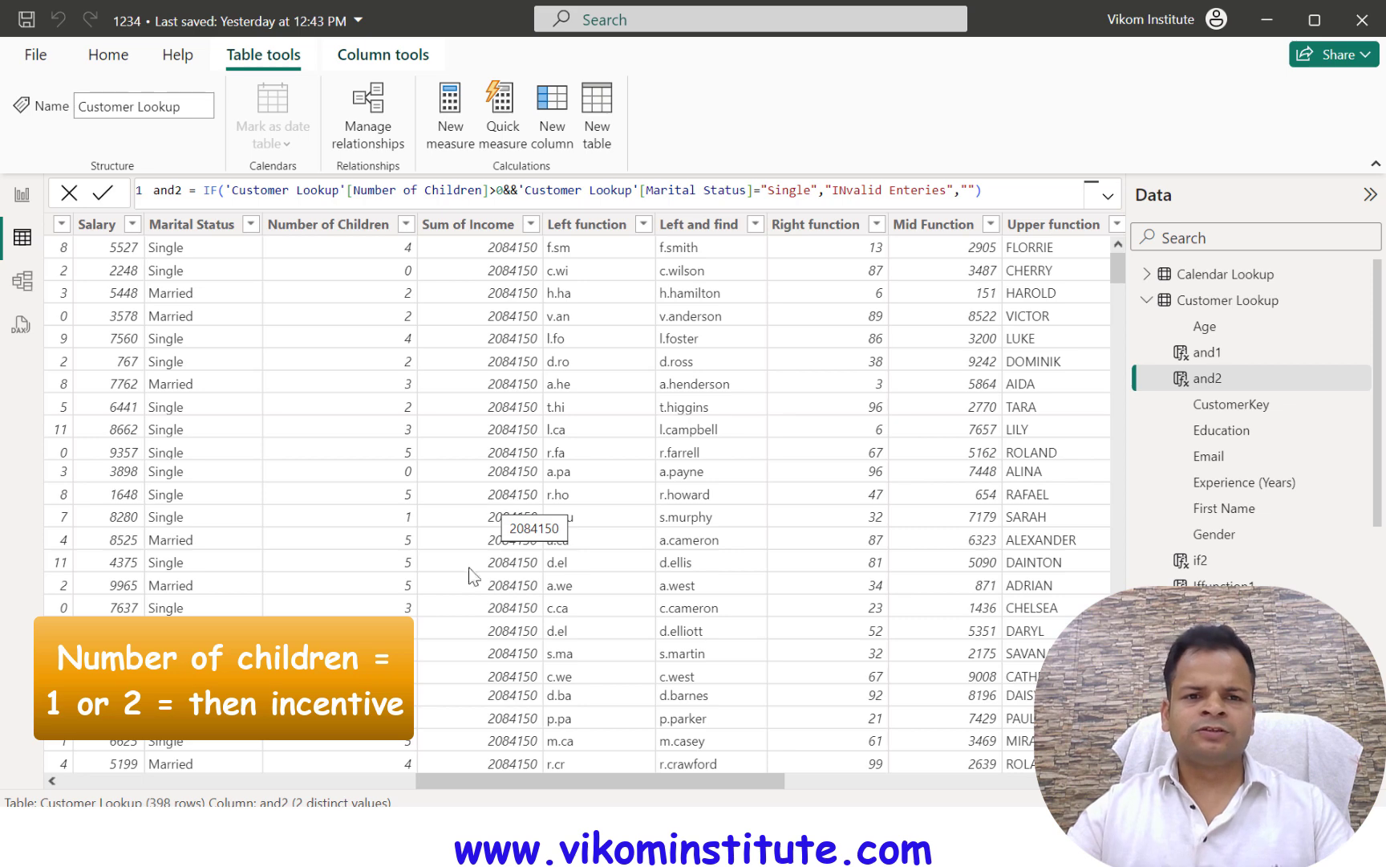
pyautogui.moveTo(737, 780); pyautogui.dragTo(1052, 783)
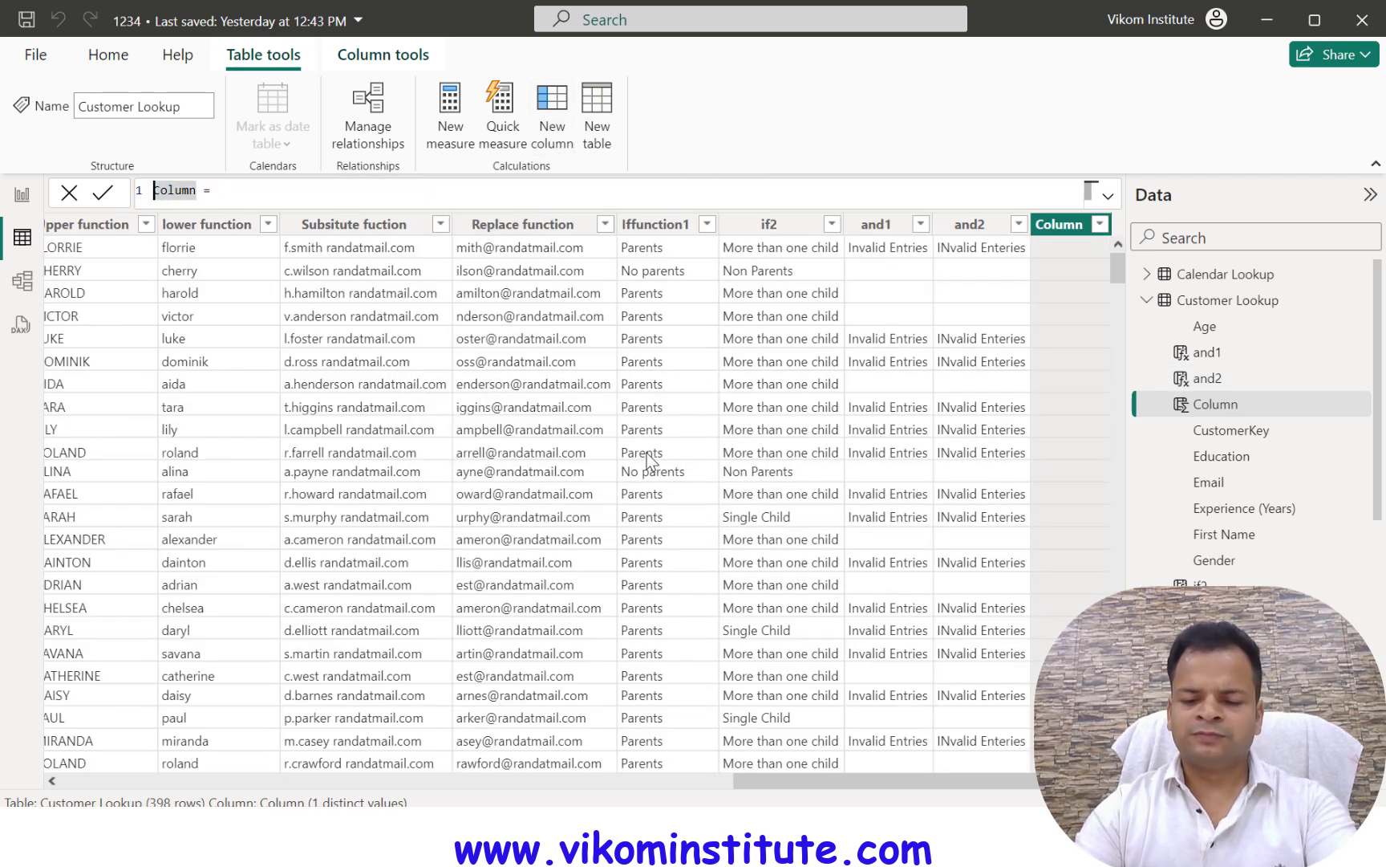
pyautogui.write('ifin = IF(')
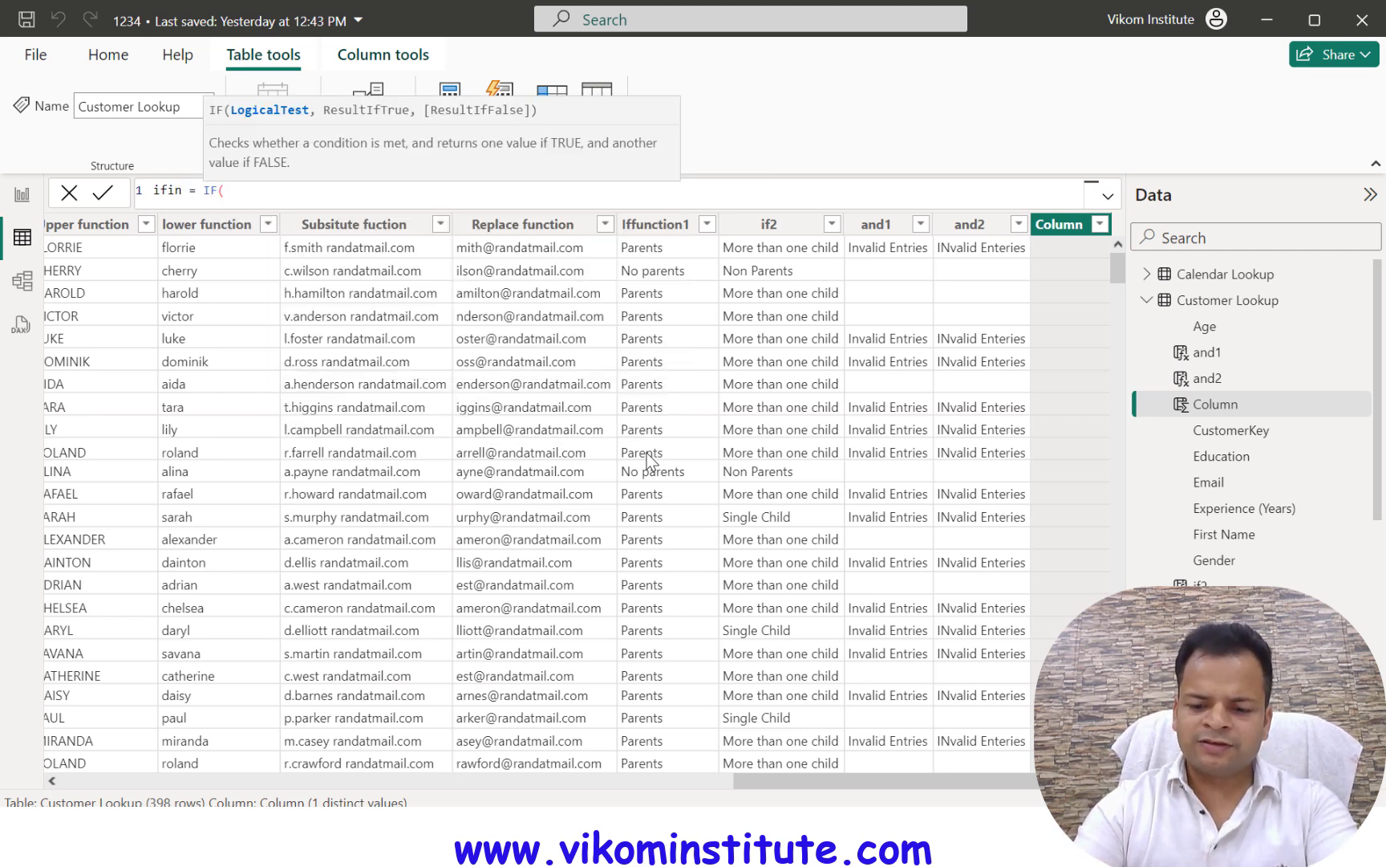
pyautogui.write("'Customer Lookup'[Number of Children]")
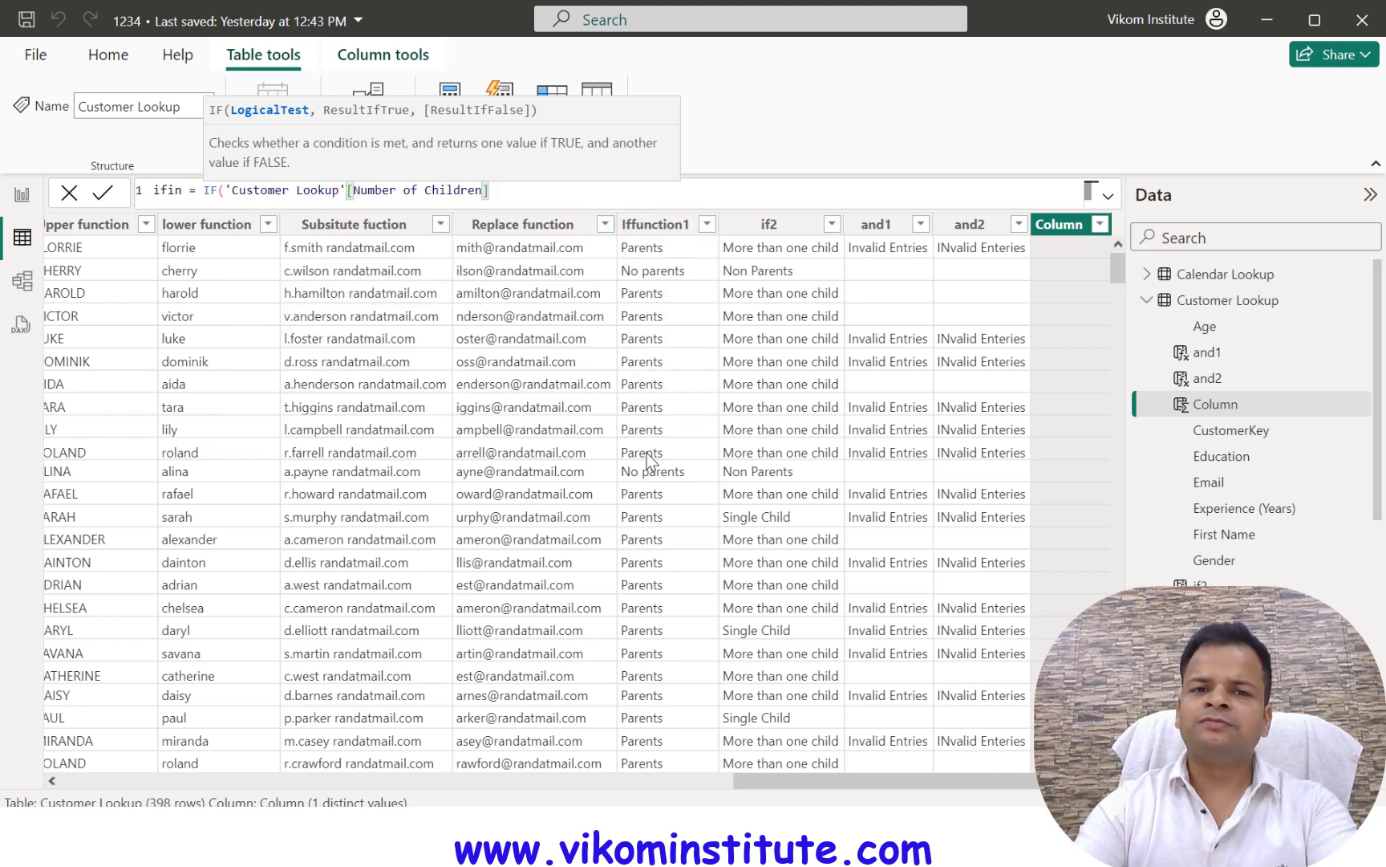
pyautogui.write('>')
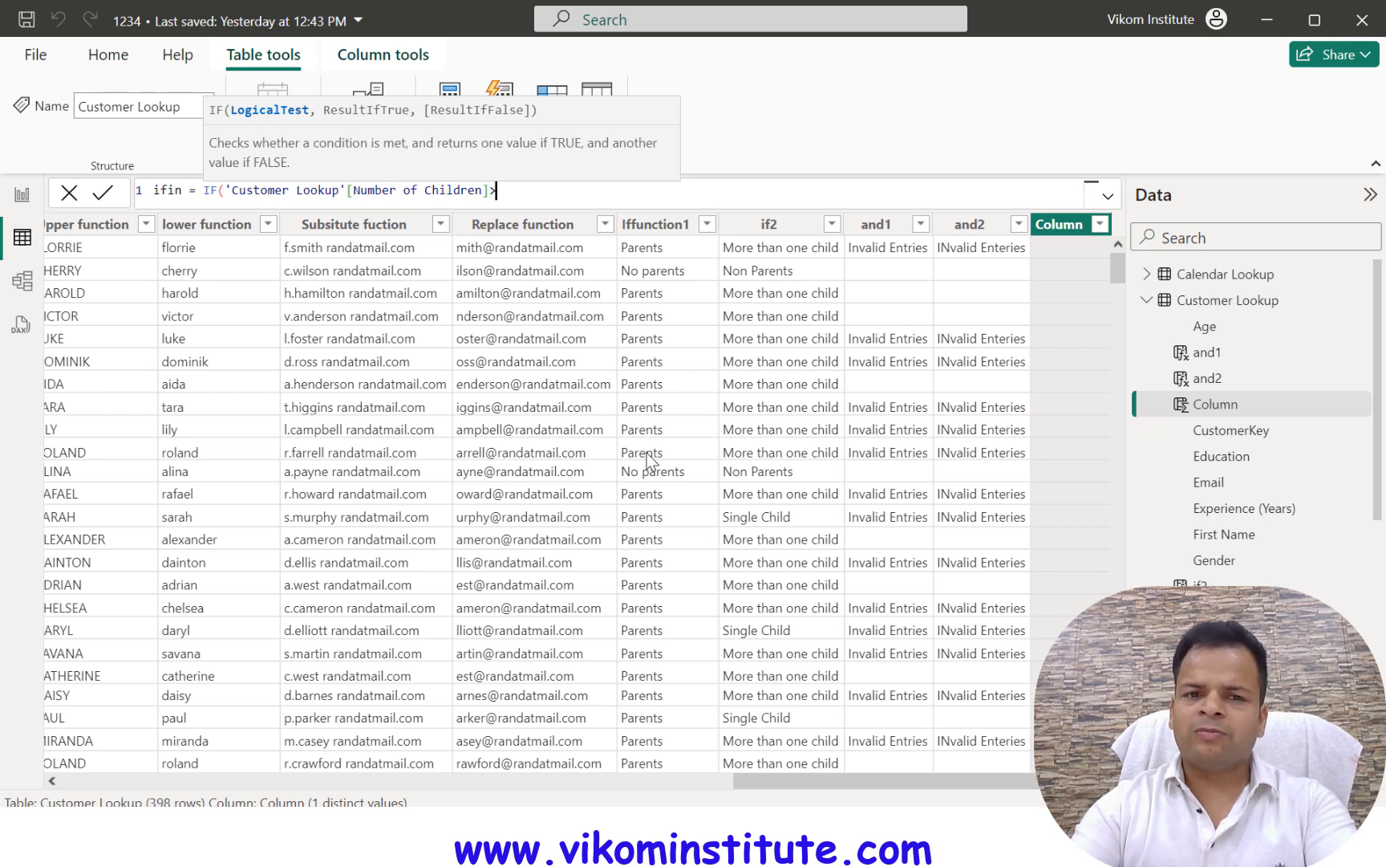
pyautogui.press('BackSpace')
pyautogui.write('=')
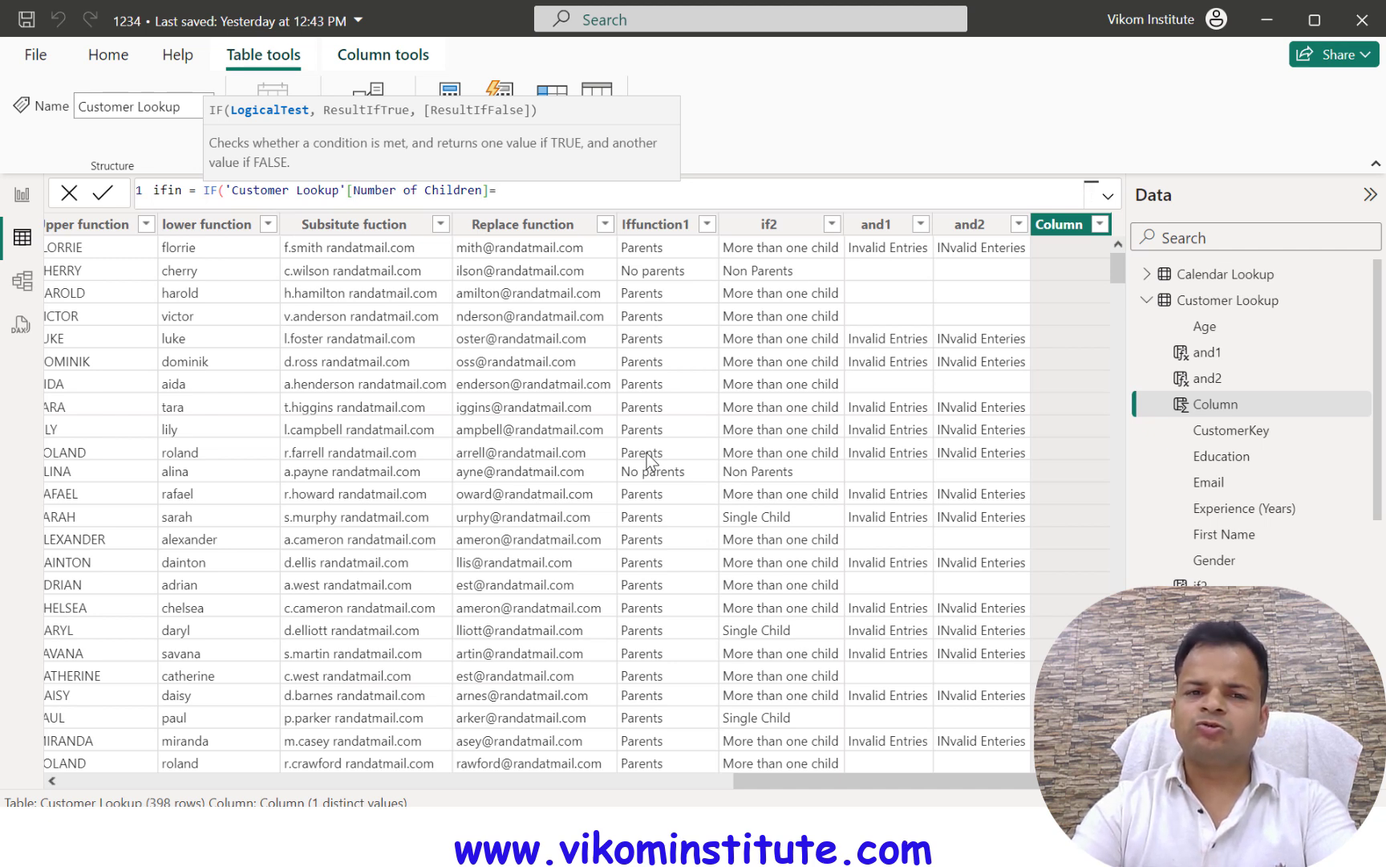
pyautogui.write('1,')
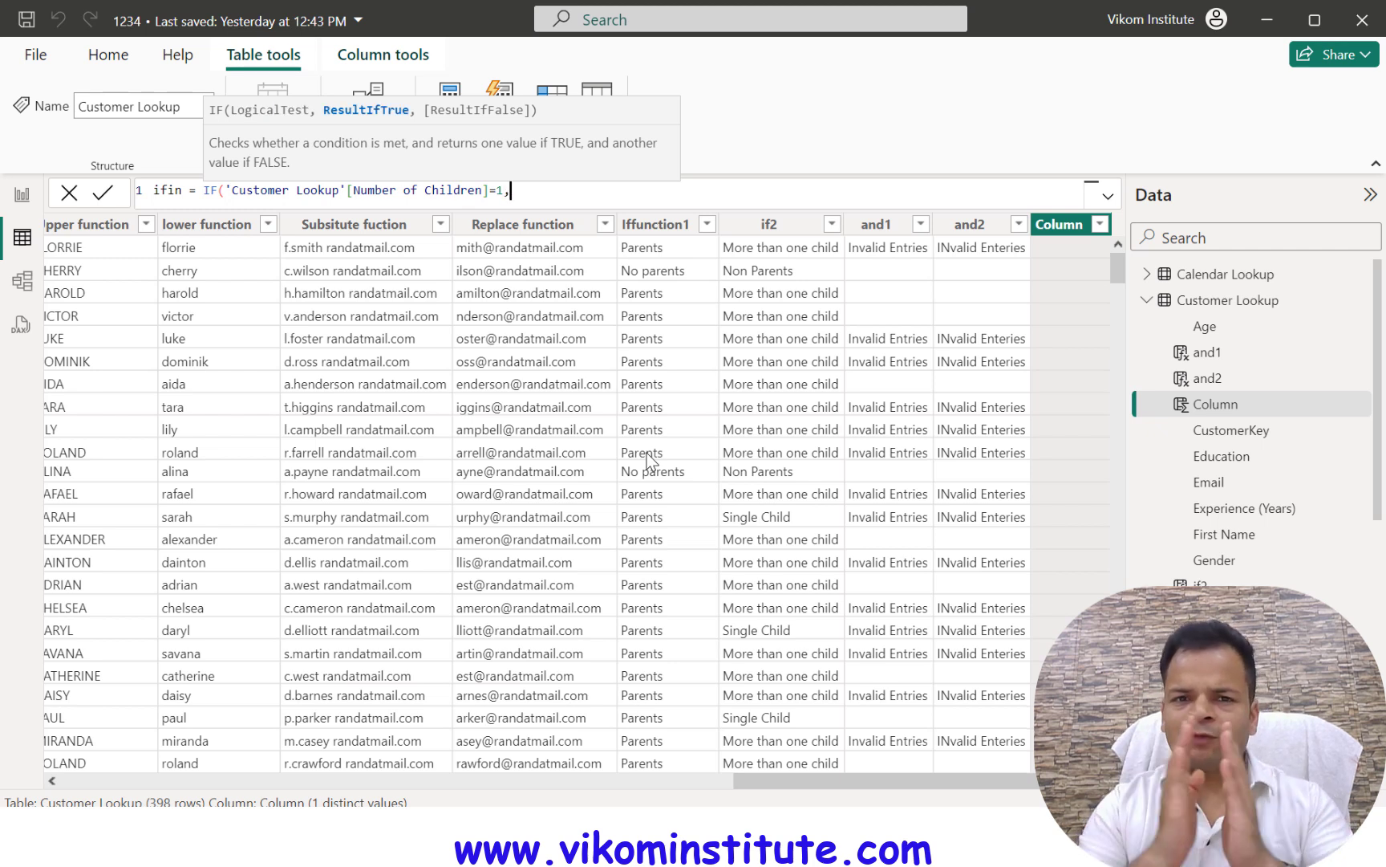
pyautogui.press('BackSpace')
pyautogui.press('BackSpace')
pyautogui.press('BackSpace')
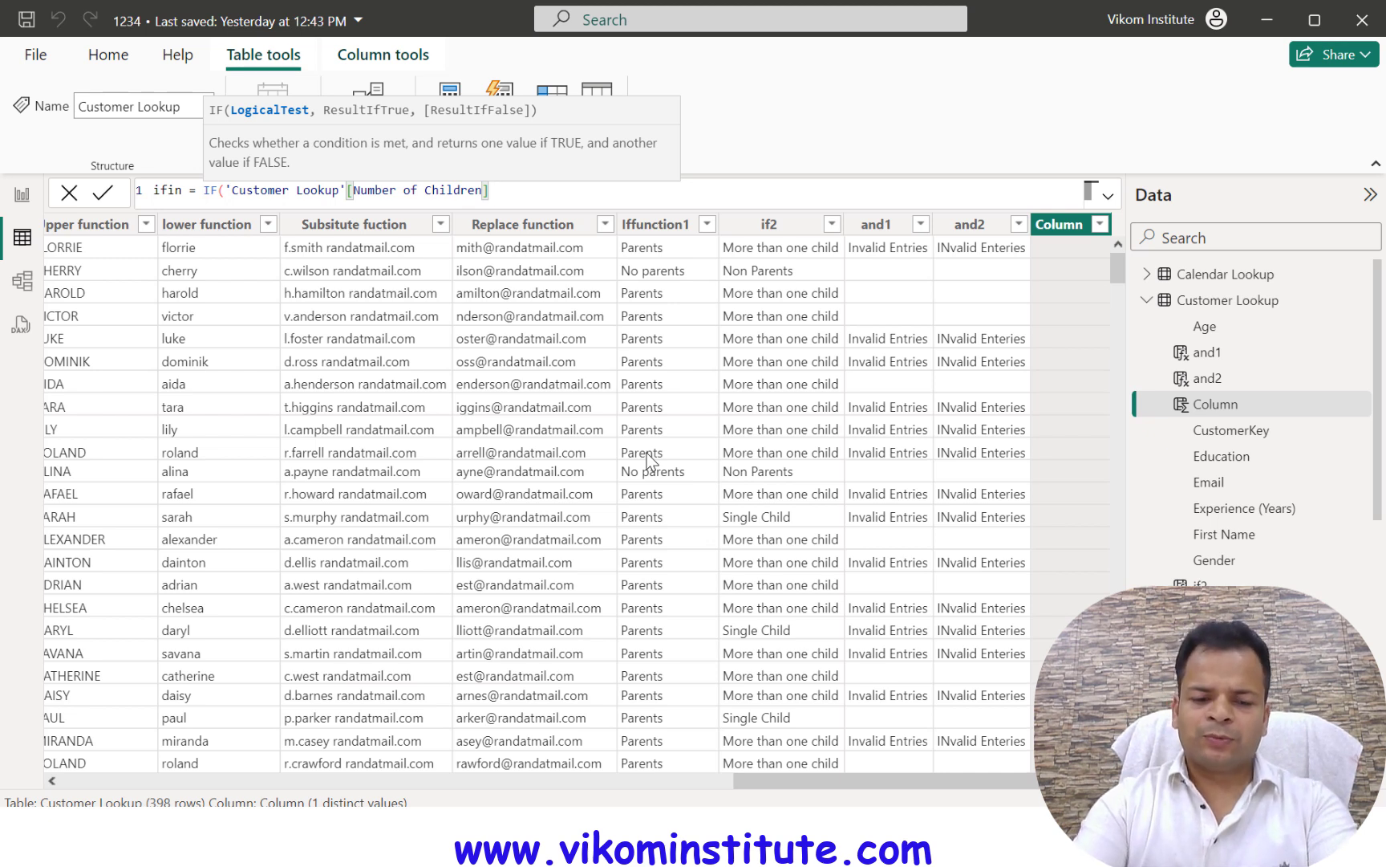
# - Complete the ifin condition with the IN operator and the value list {1,2}
pyautogui.write('in')
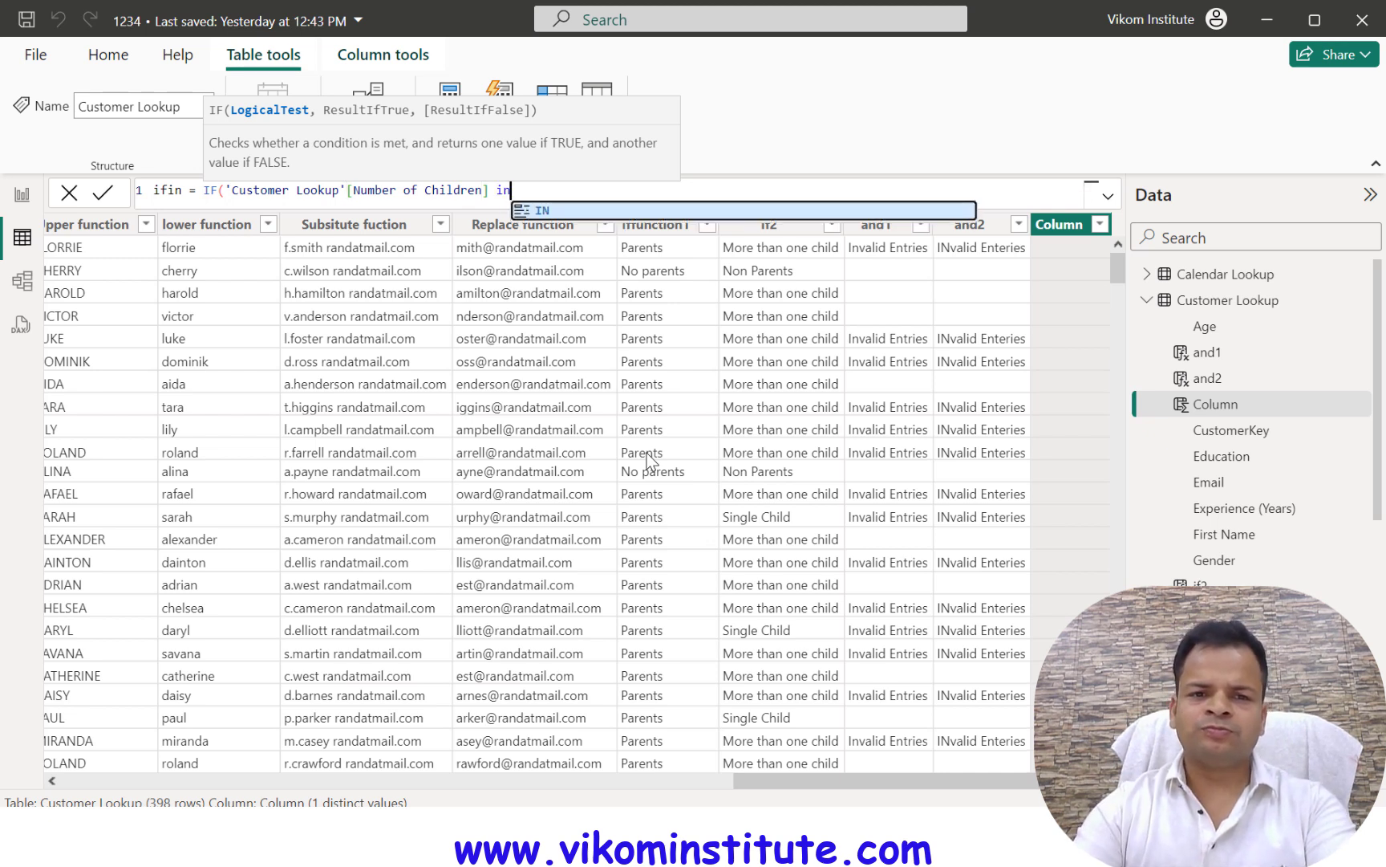
pyautogui.press('Tab')
pyautogui.write('{1,2')
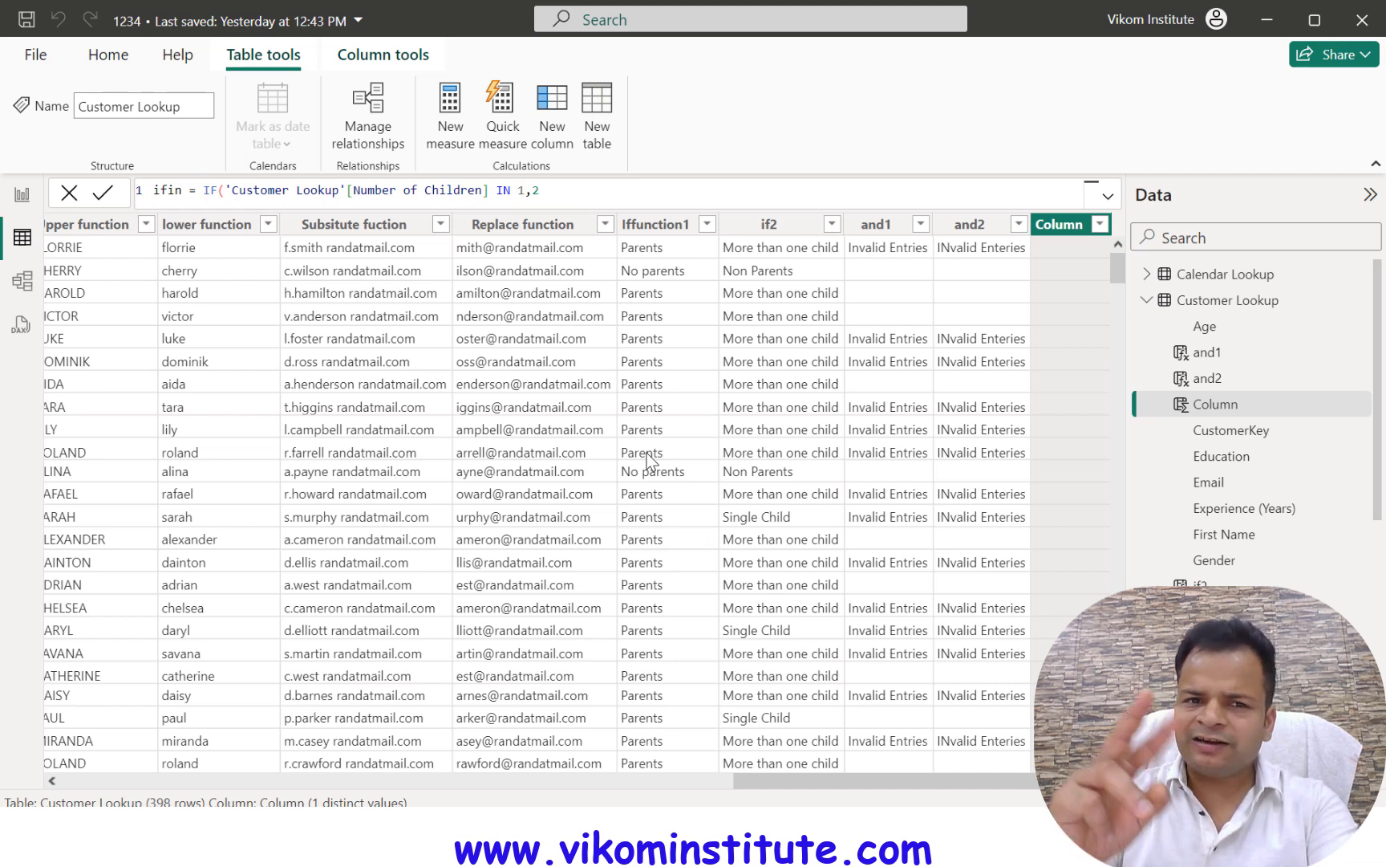
pyautogui.write('{')
pyautogui.press('End')
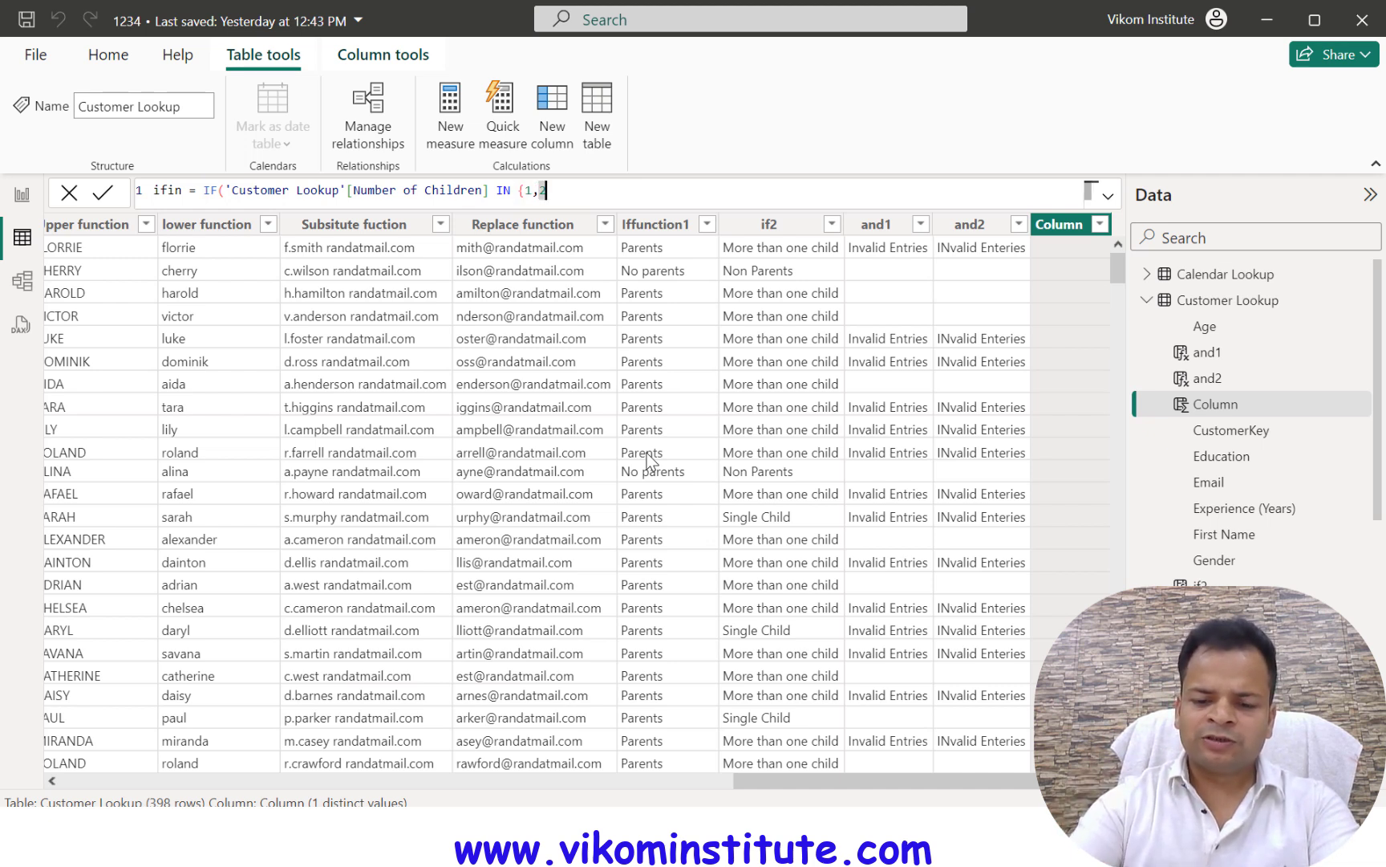
pyautogui.write('},')
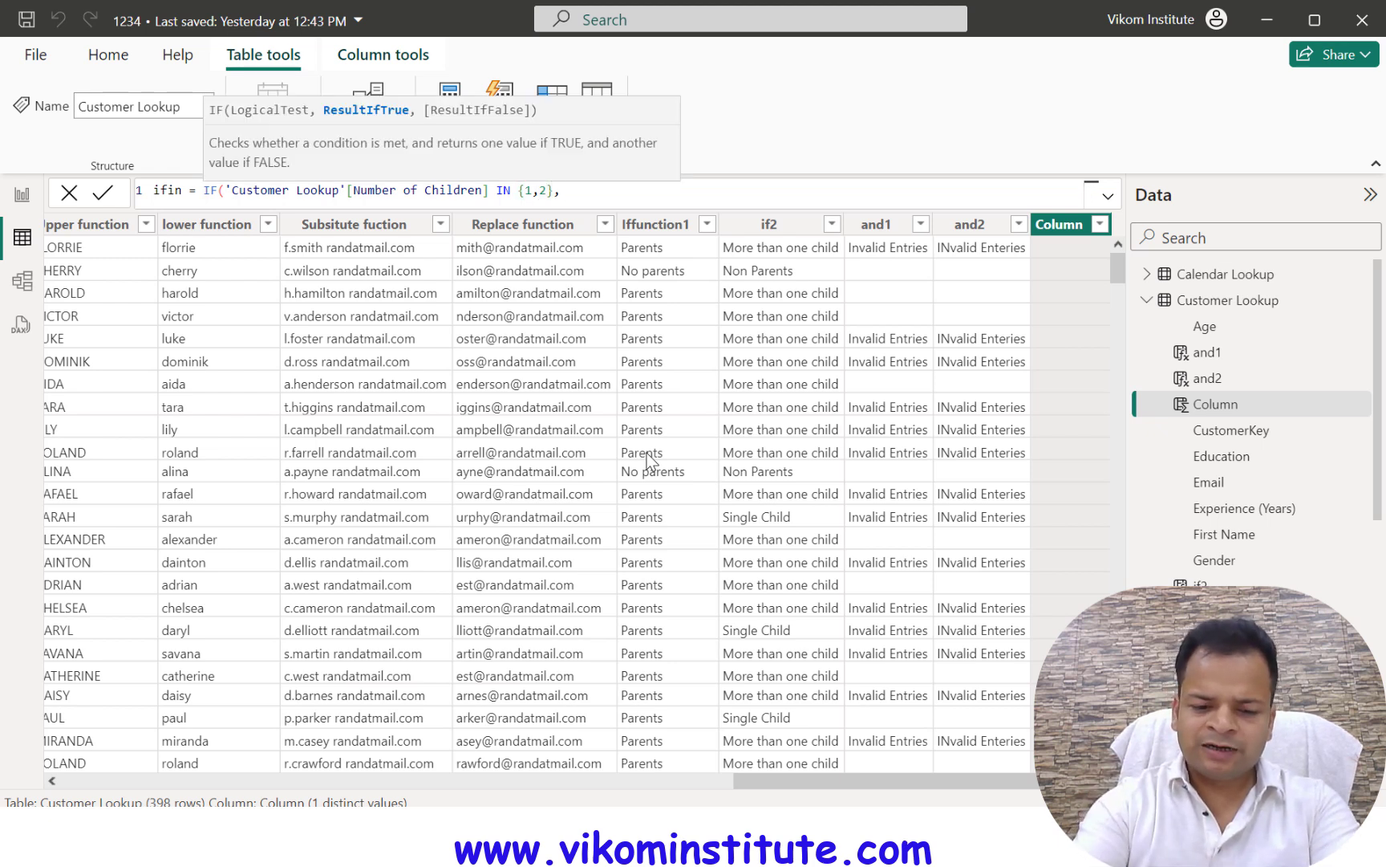
# - Return "Incentive available" when the condition is true and "No Incentive" otherwise, and commit the ifin formula
pyautogui.write('"Incentu')
pyautogui.press('BackSpace')
pyautogui.write('ive available","No Incentive"')
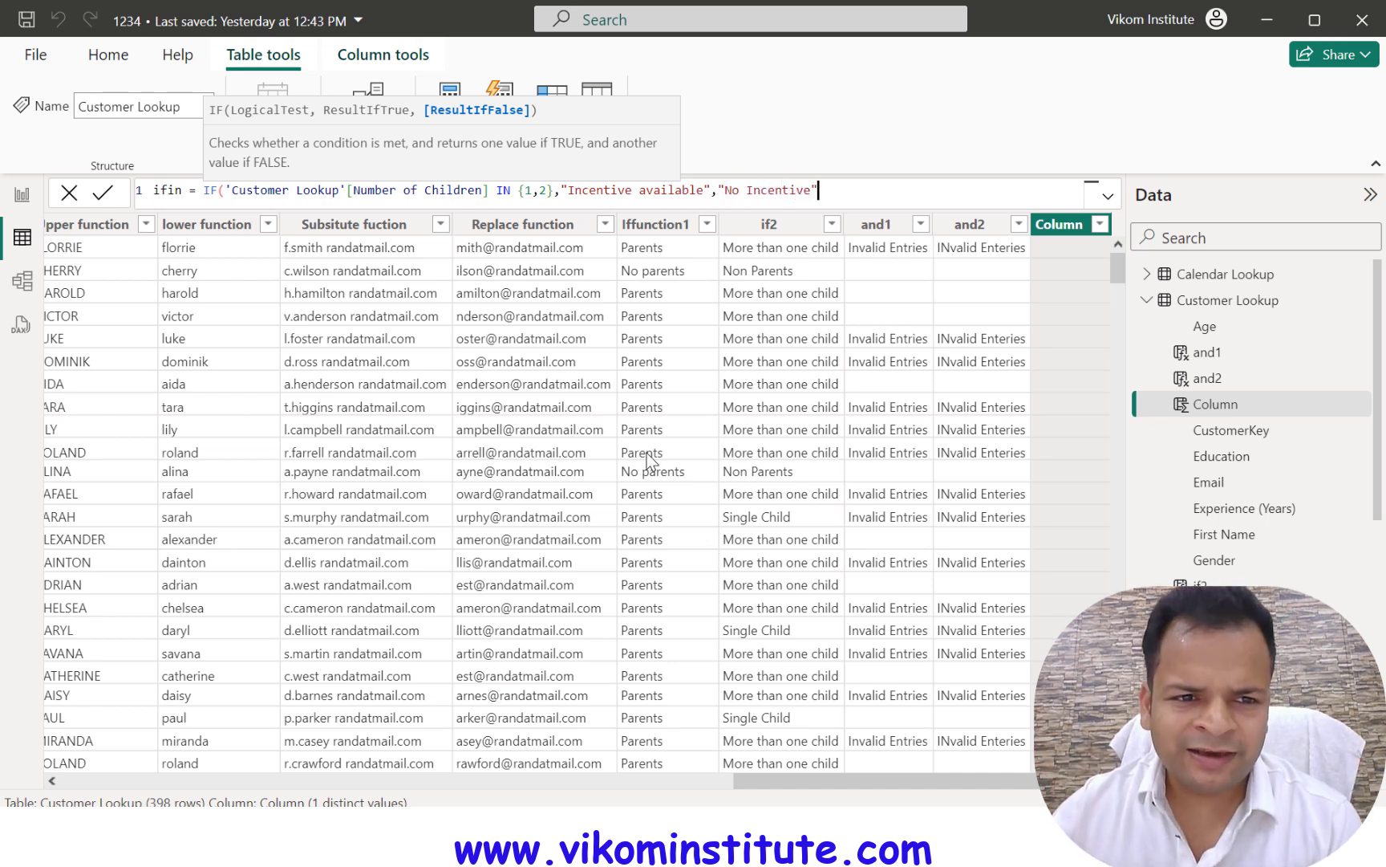
pyautogui.write(')')
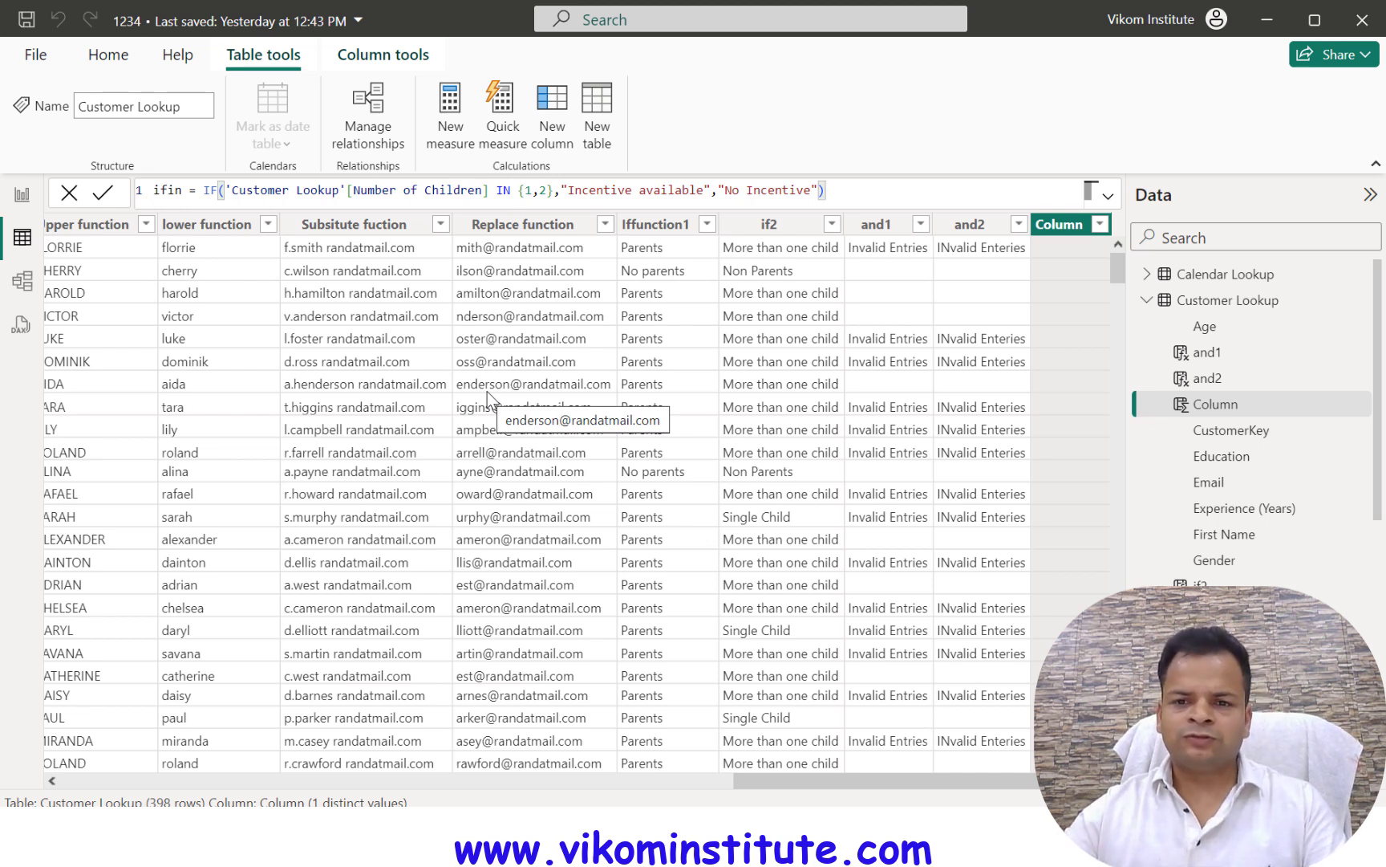
pyautogui.press('Return')
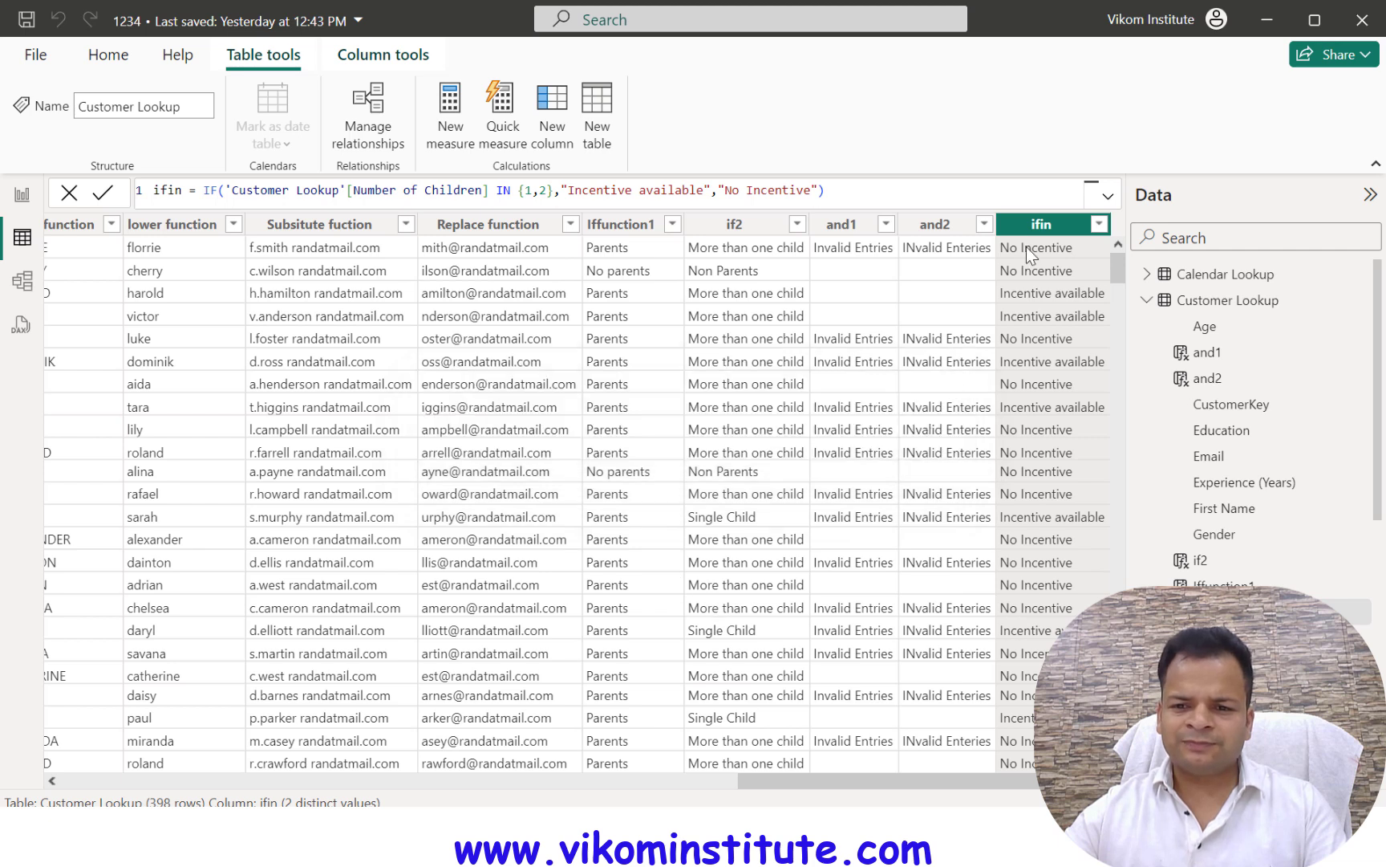
# - Filter the ifin column to show only Incentive available and check the Number of Children values of those rows
pyautogui.click(1100, 225)
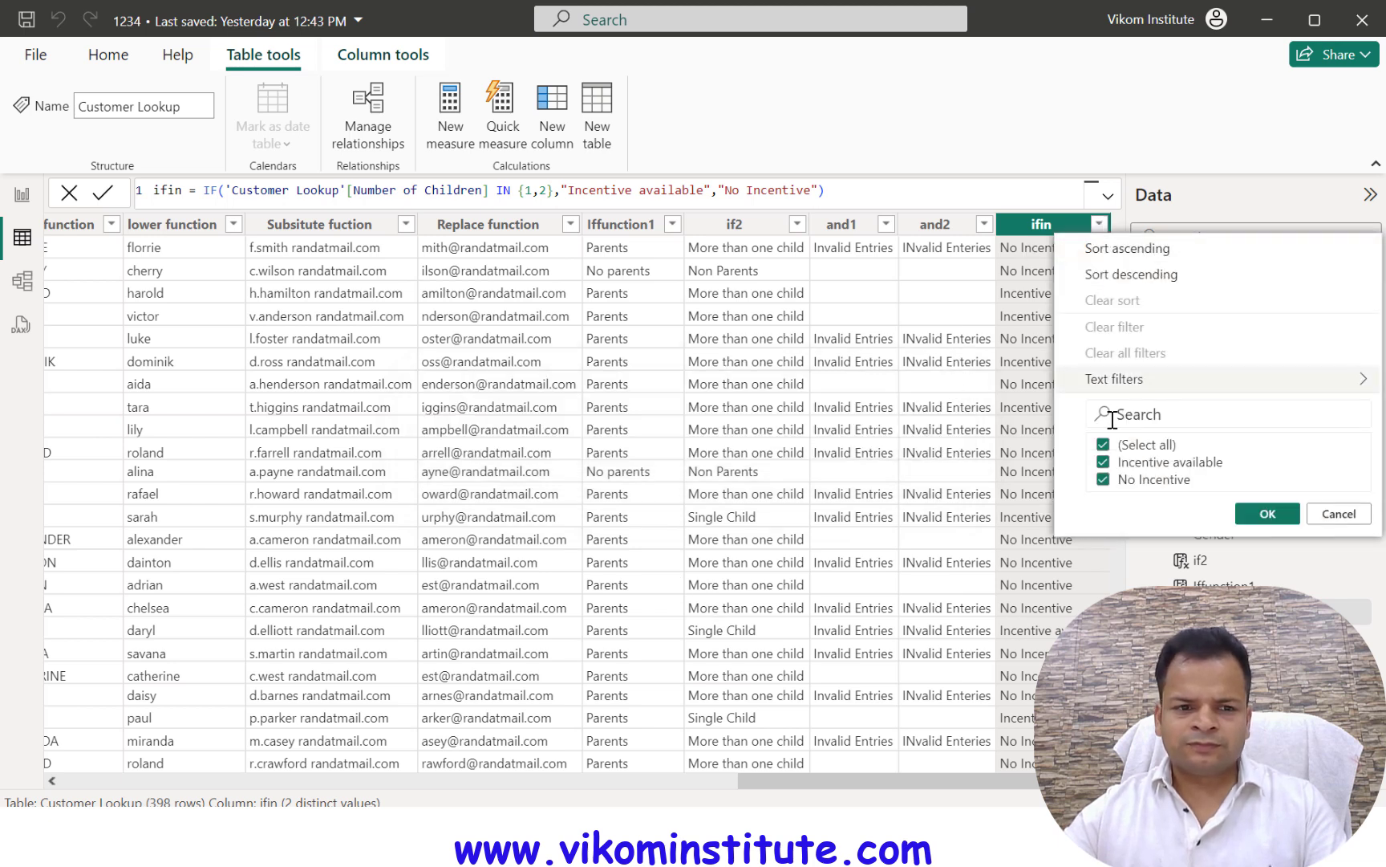
pyautogui.click(1103, 444)
pyautogui.click(1103, 462)
pyautogui.click(1268, 513)
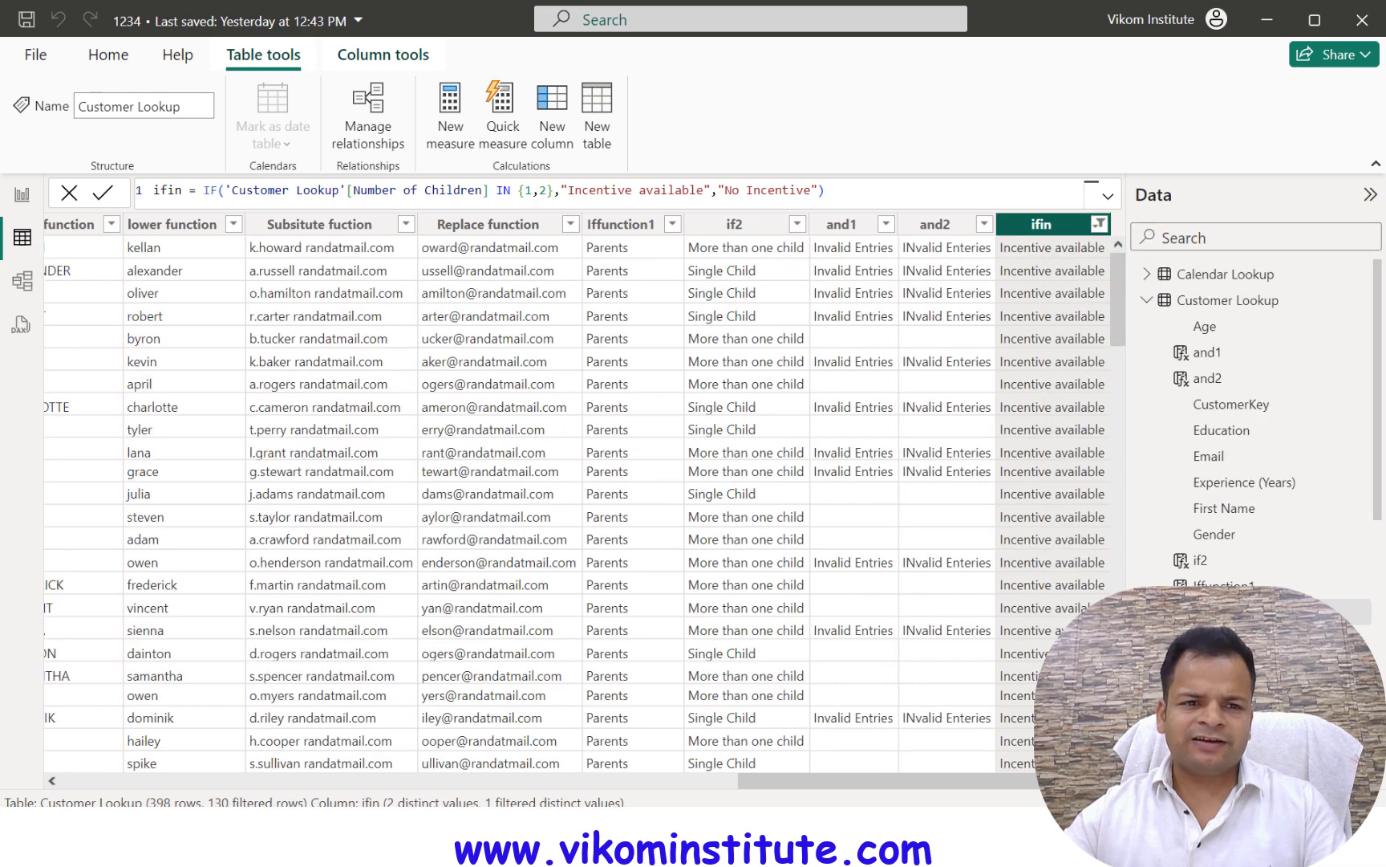
pyautogui.moveTo(995, 778); pyautogui.dragTo(706, 777)
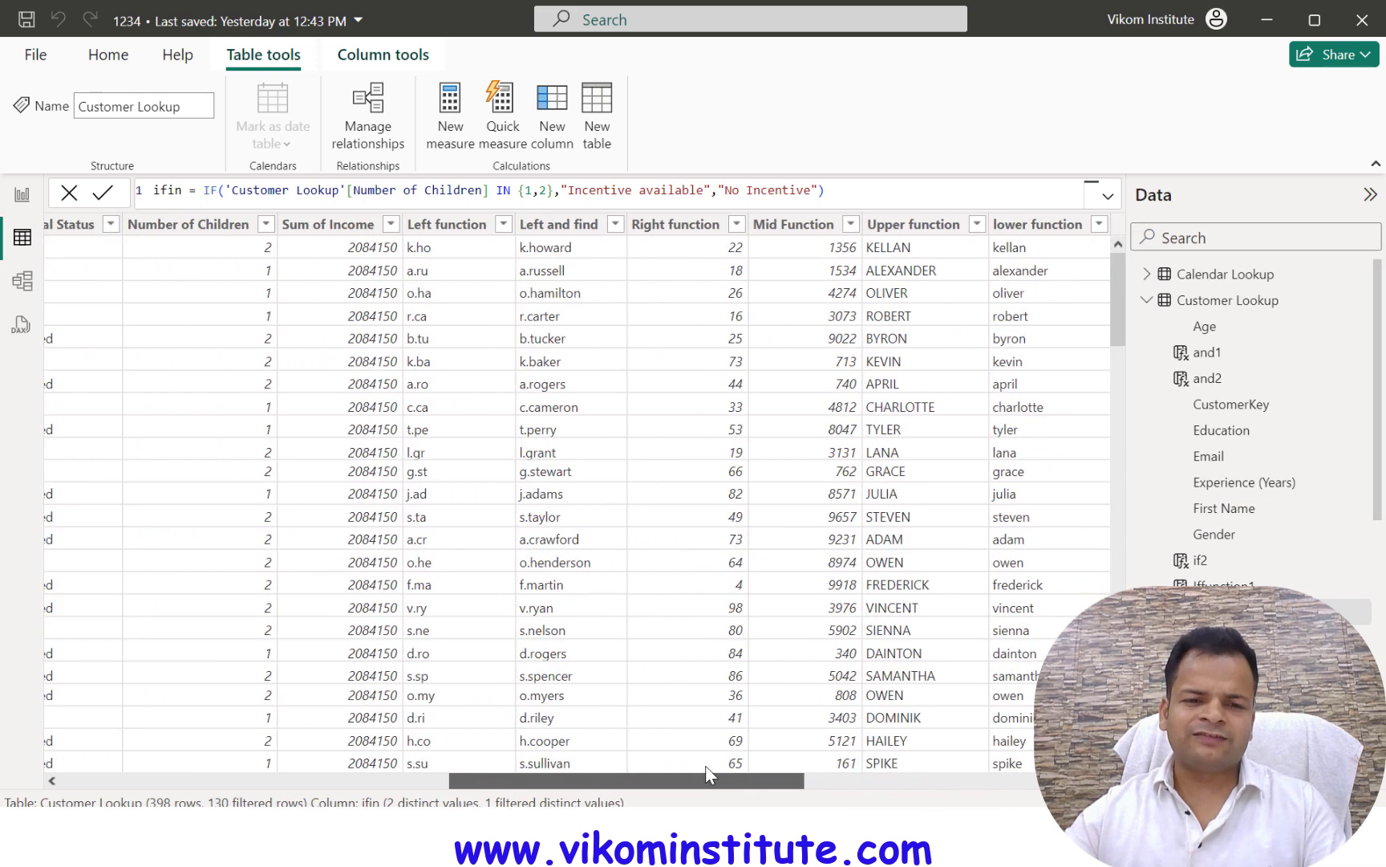
# - List the Number of Children values in the filtered rows, and reset the ifin filter to include both Incentive available and No Incentive
pyautogui.click(265, 224)
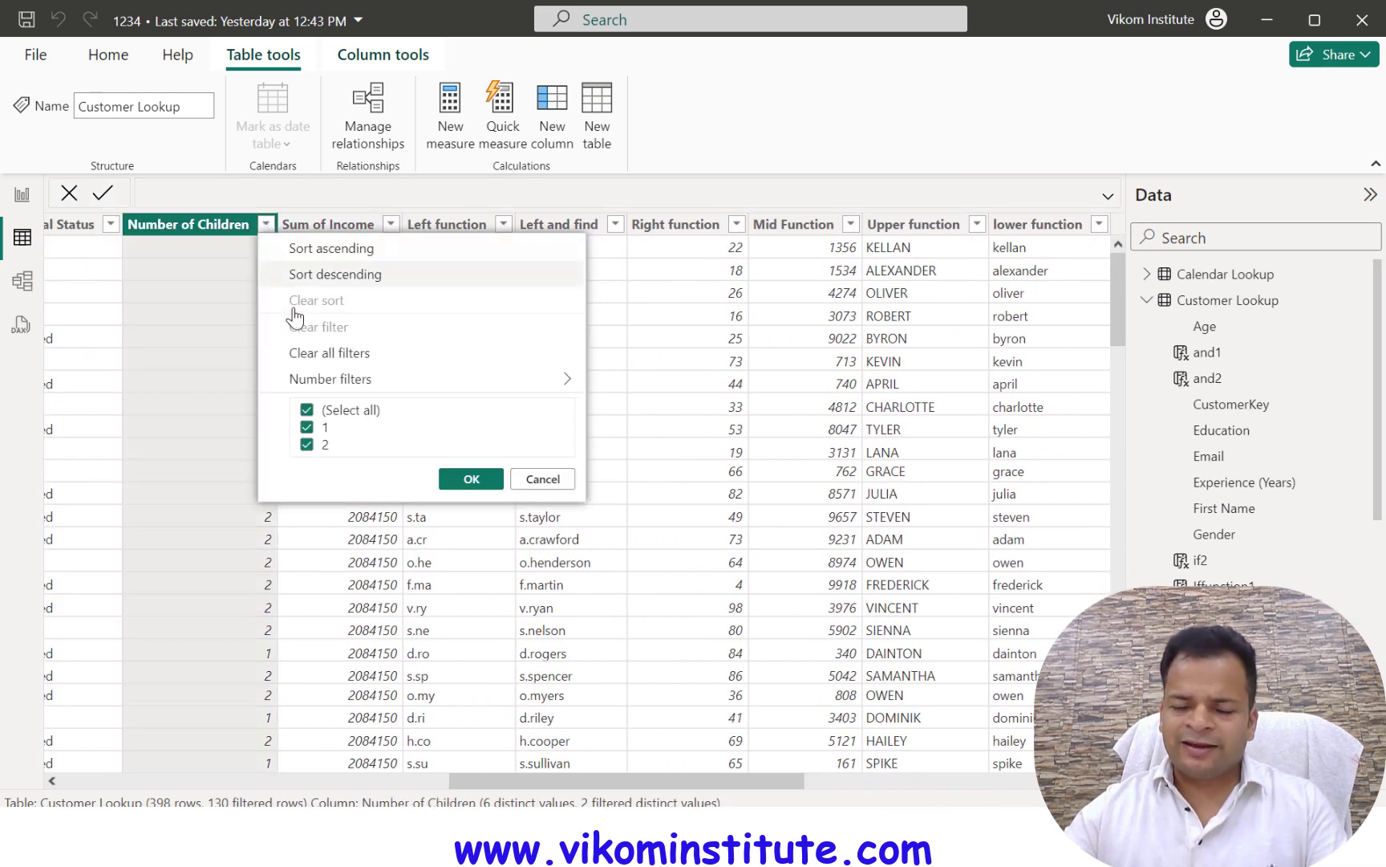
pyautogui.click(542, 479)
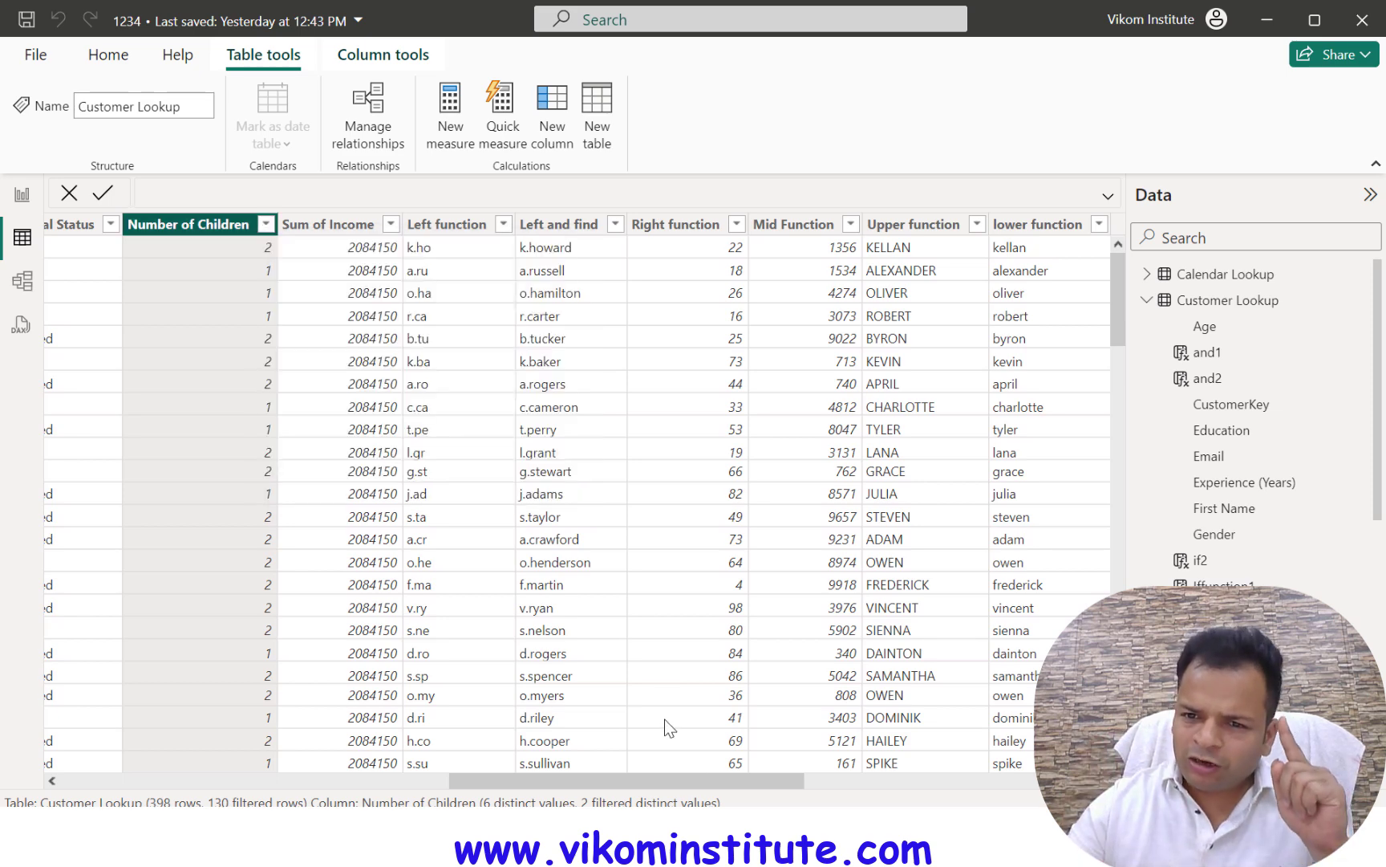
pyautogui.moveTo(735, 783); pyautogui.dragTo(1025, 781)
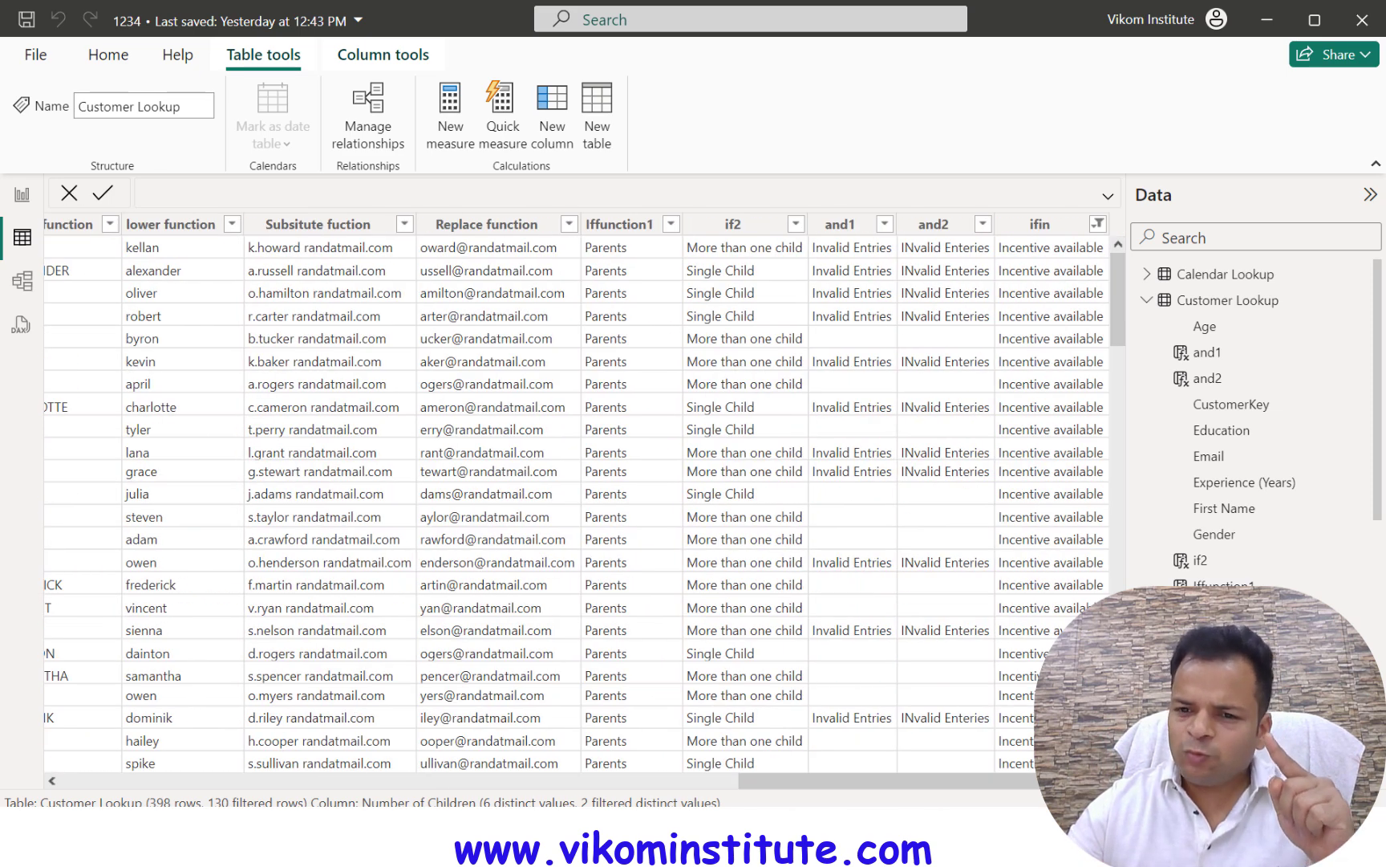
pyautogui.click(1097, 225)
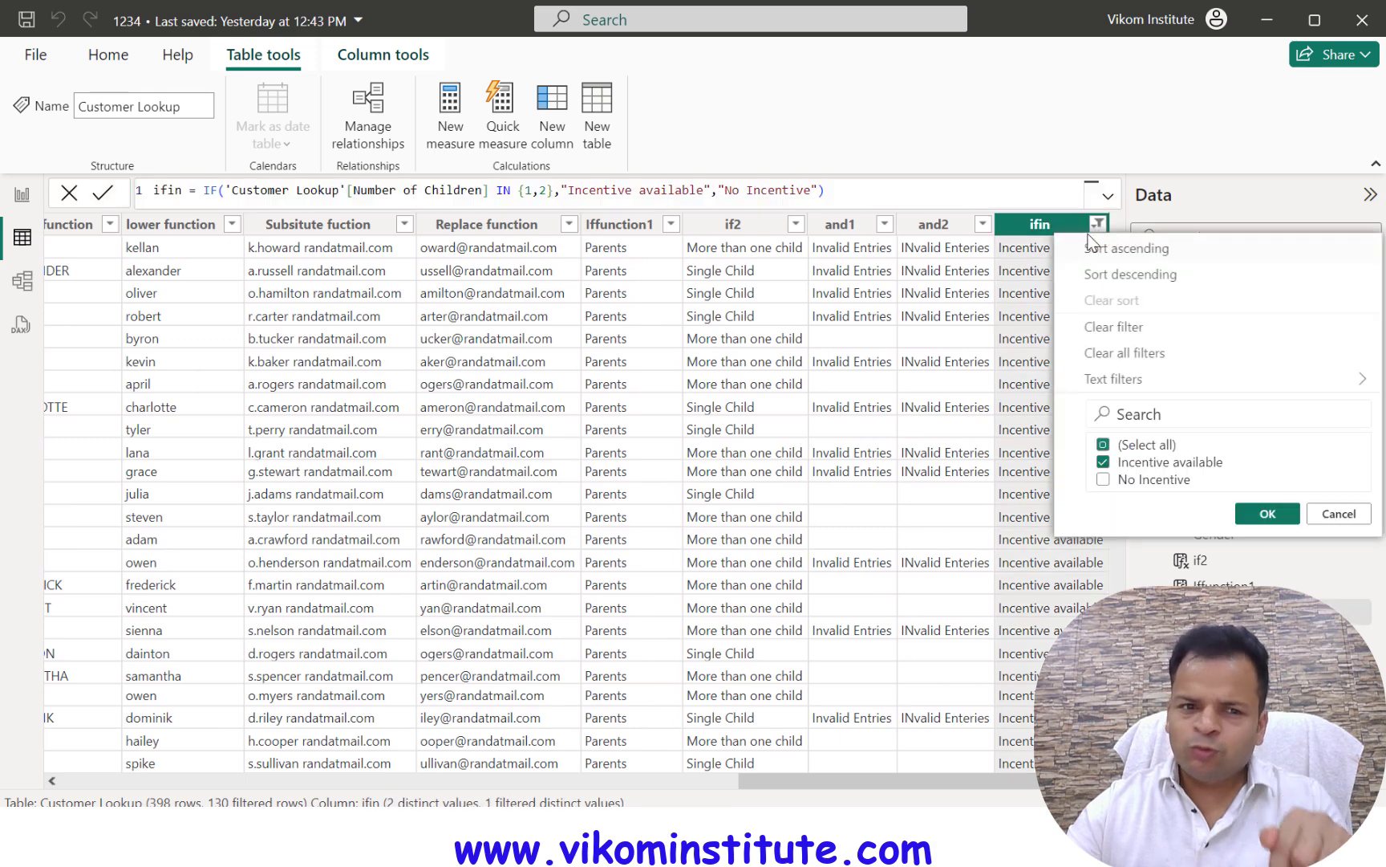
pyautogui.click(1104, 461)
pyautogui.click(1104, 479)
pyautogui.click(1267, 514)
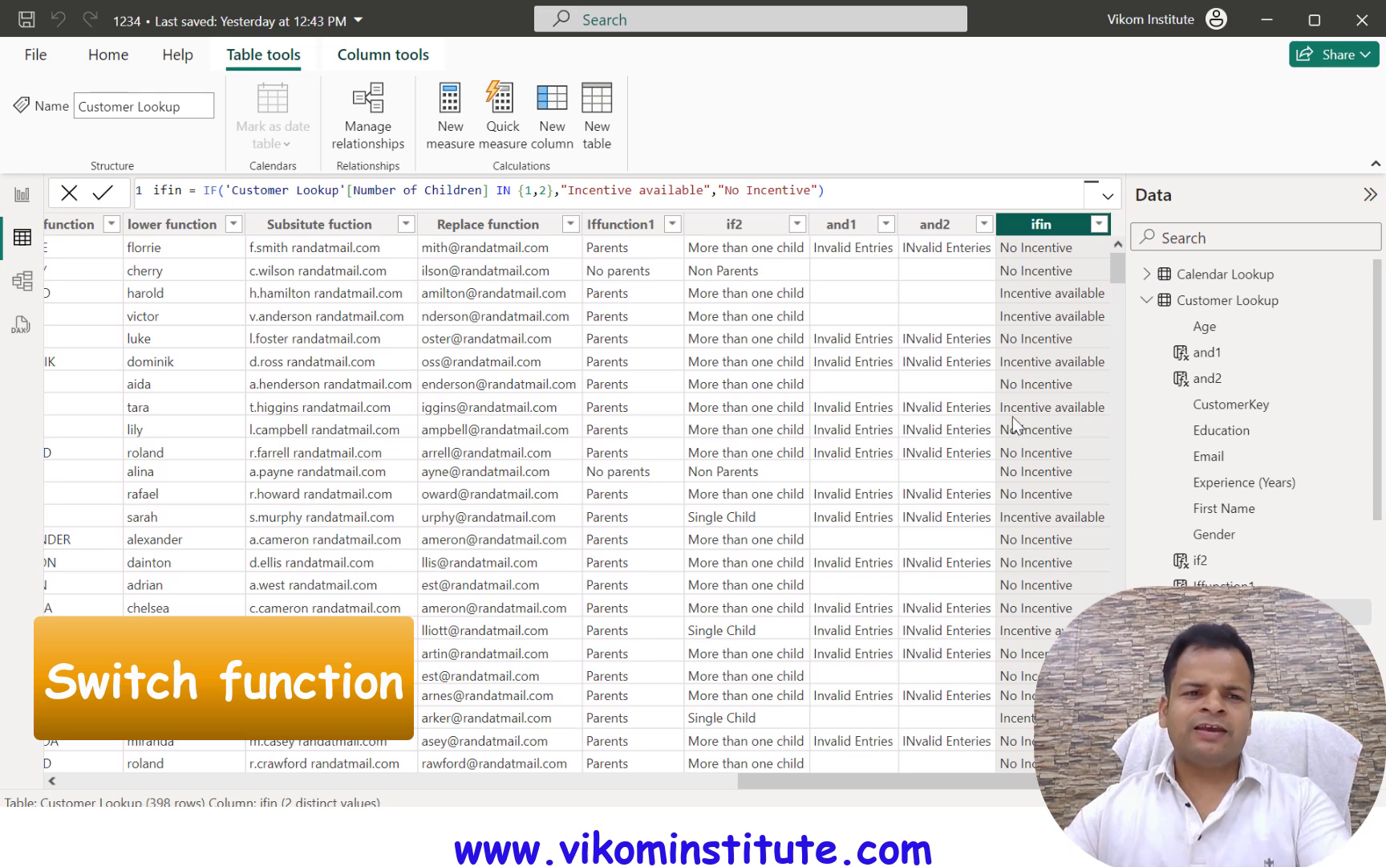
# - Add a calculated column named formatfunction to the Calendar Lookup table and begin its formula with the FORMAT function
pyautogui.click(1200, 275)
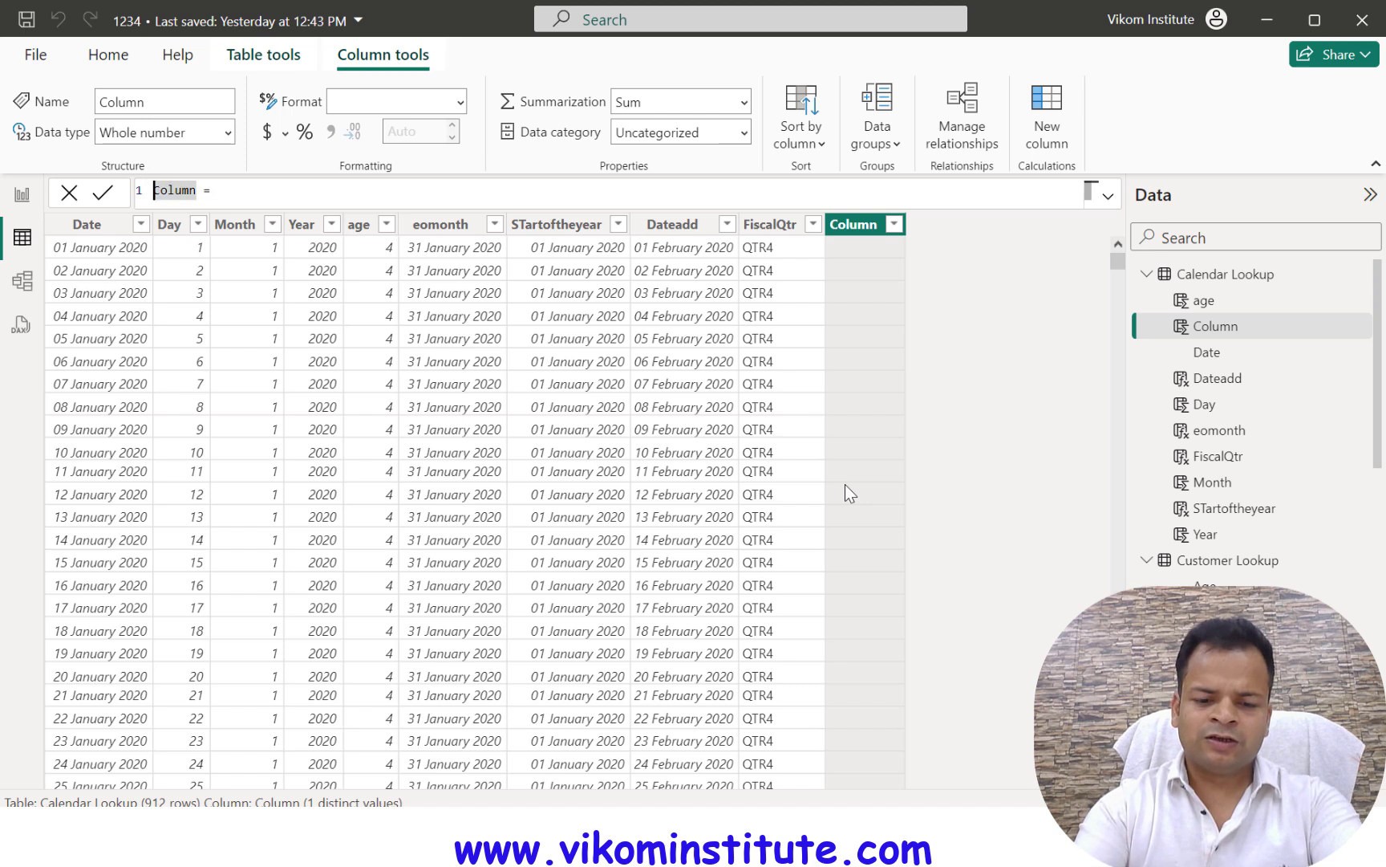
pyautogui.write('format')
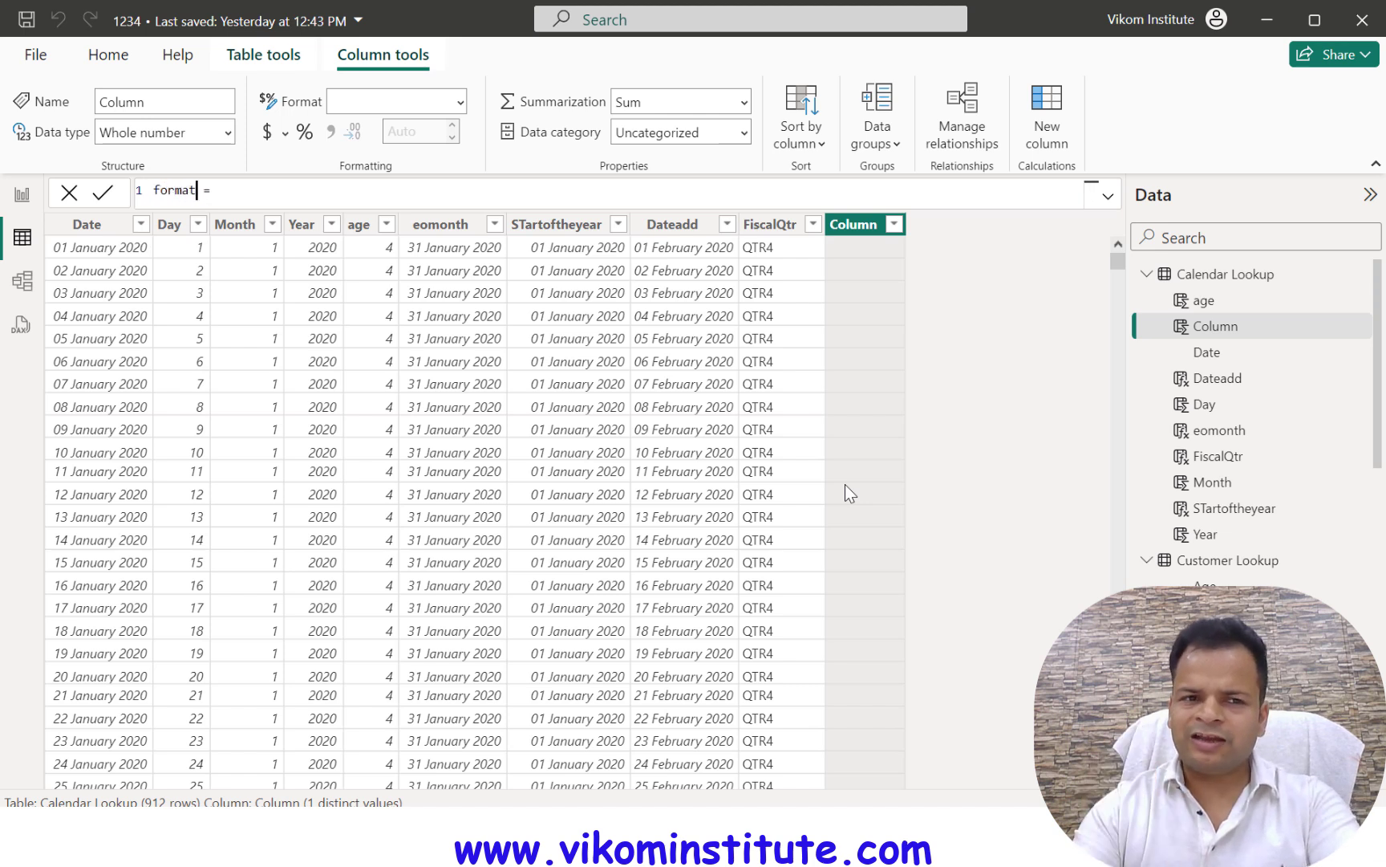
pyautogui.write('fnctio')
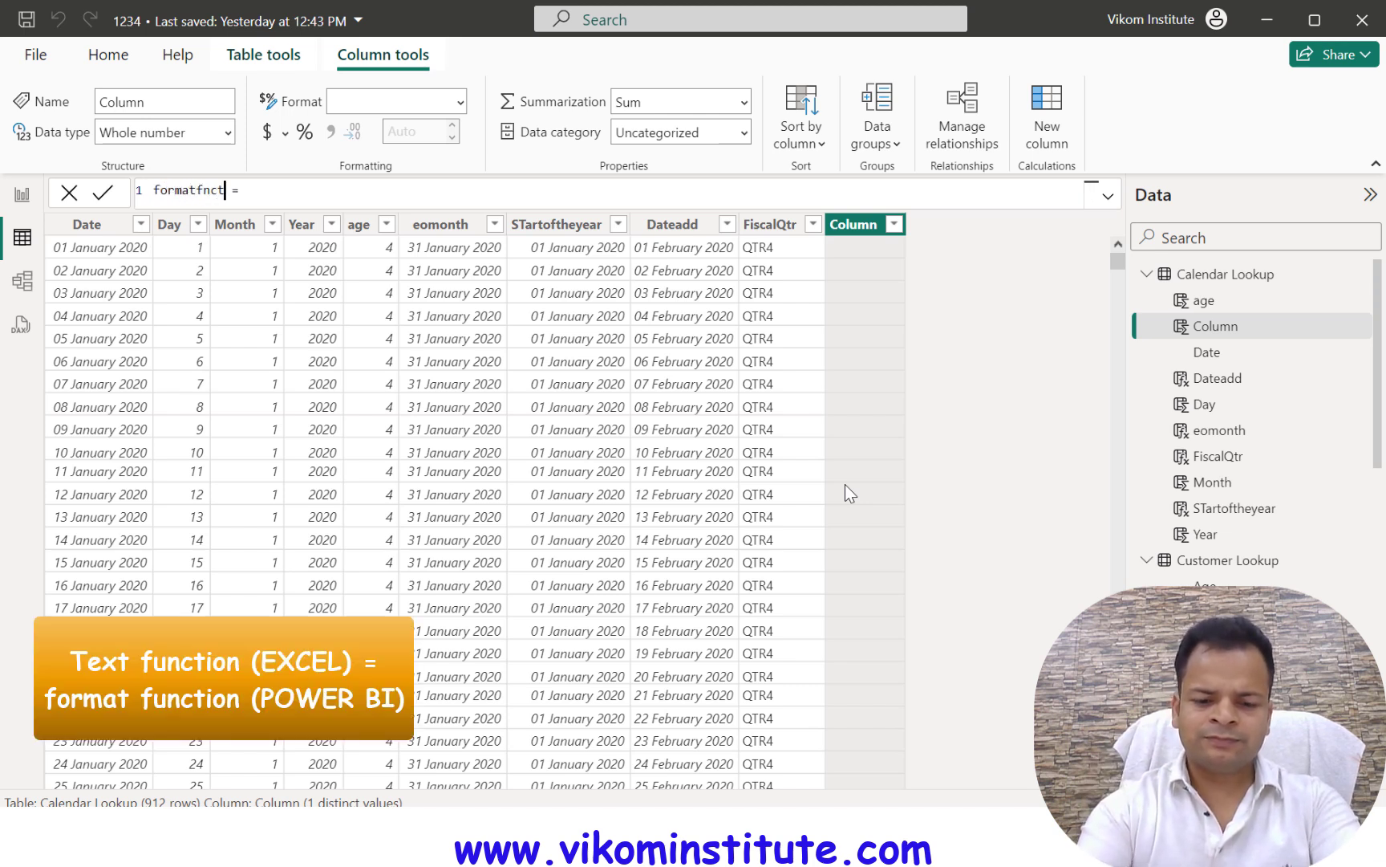
pyautogui.press('BackSpace')
pyautogui.press('BackSpace')
pyautogui.press('BackSpace')
pyautogui.press('BackSpace')
pyautogui.press('BackSpace')
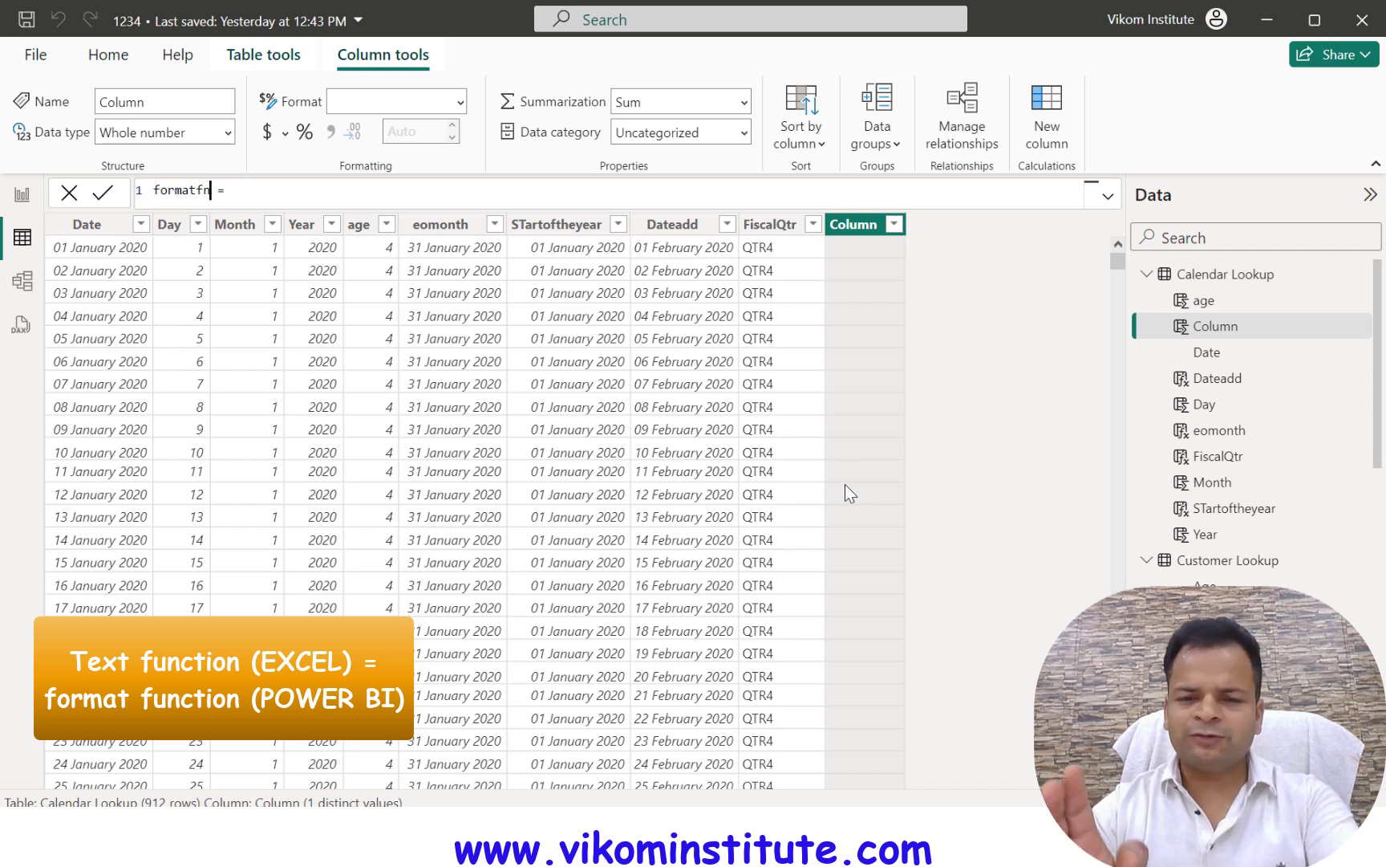
pyautogui.write('unction')
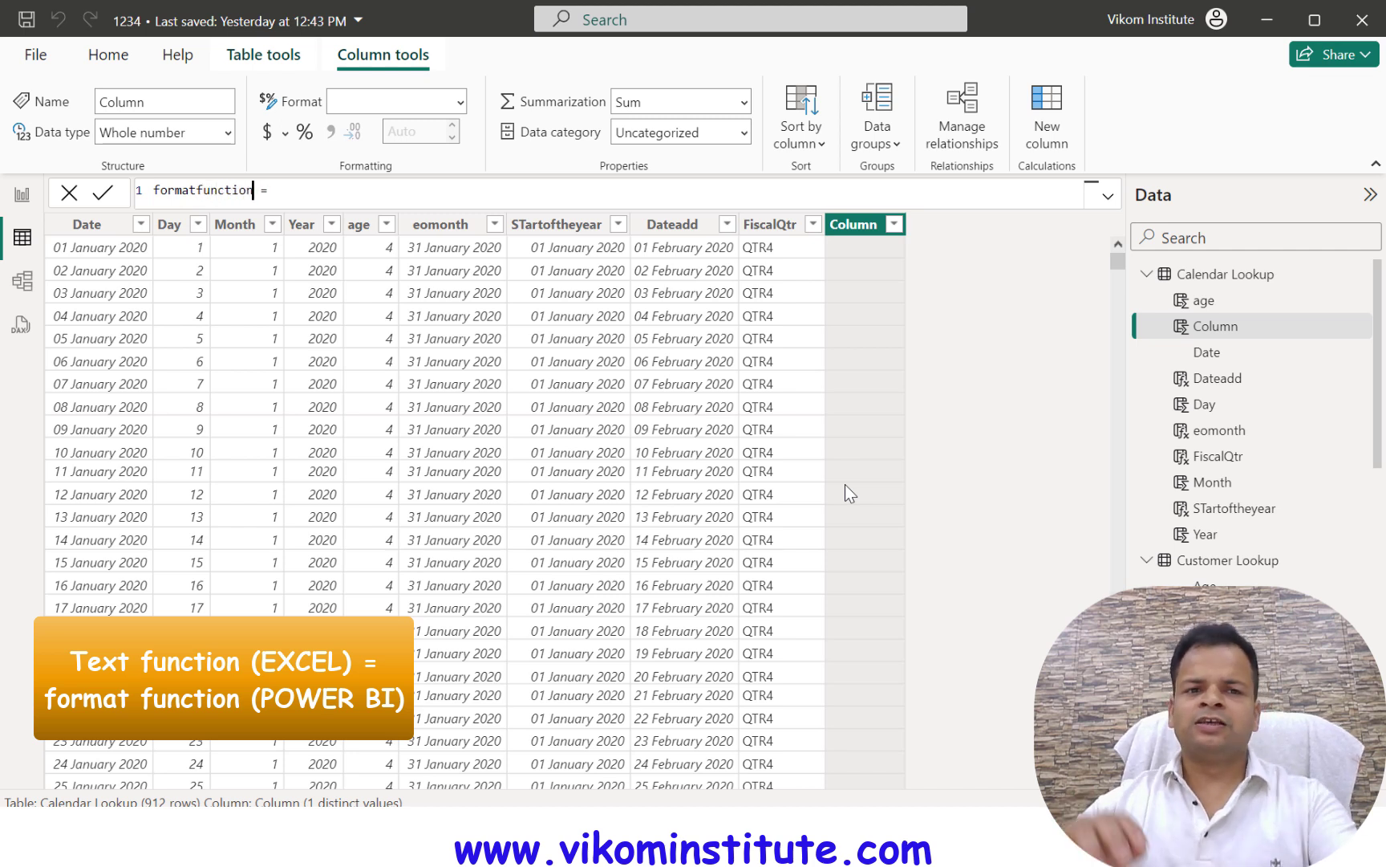
pyautogui.press('Right')
pyautogui.press('Right')
pyautogui.press('Right')
pyautogui.write('FORMAT(')
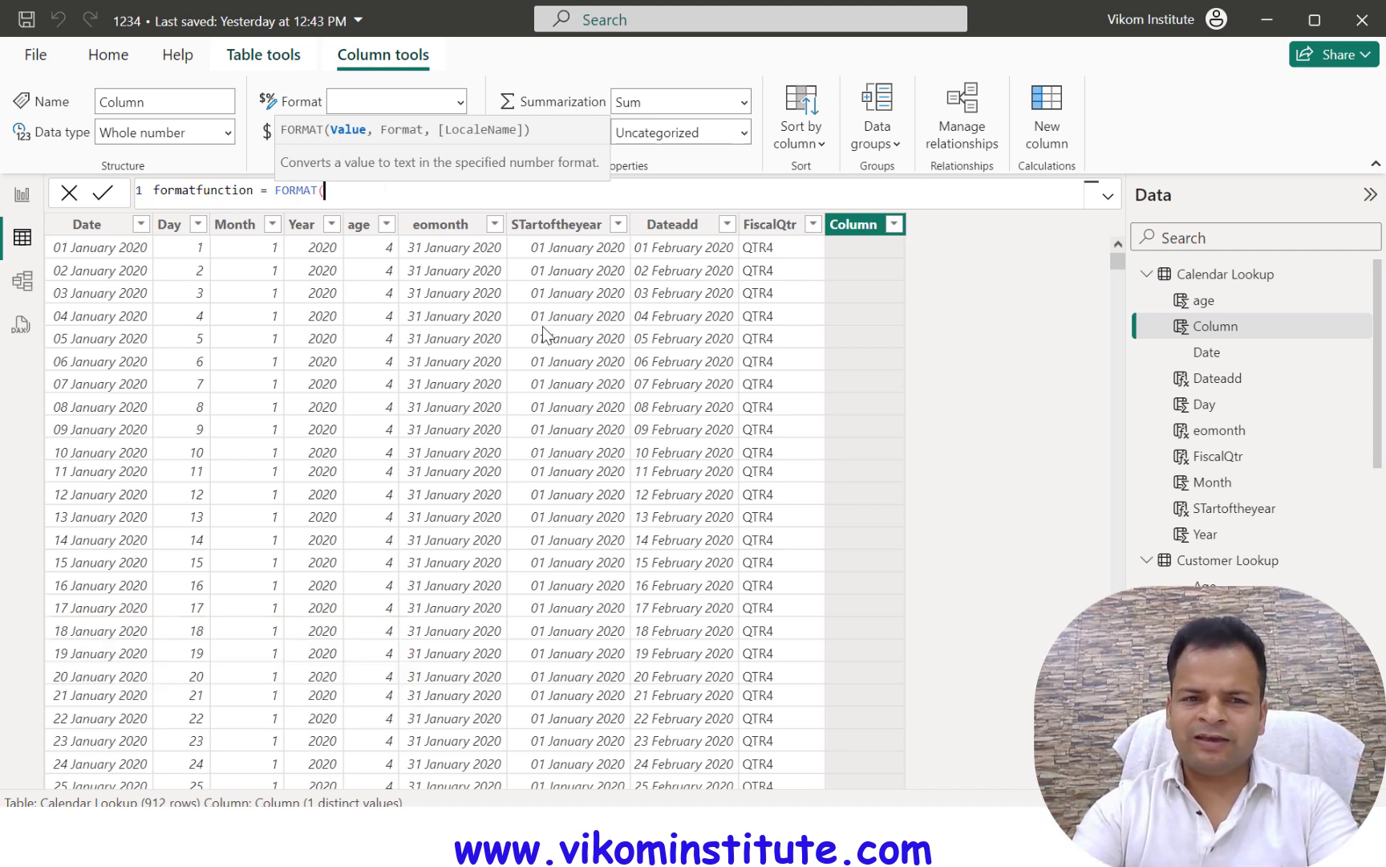
pyautogui.write('DATE(')
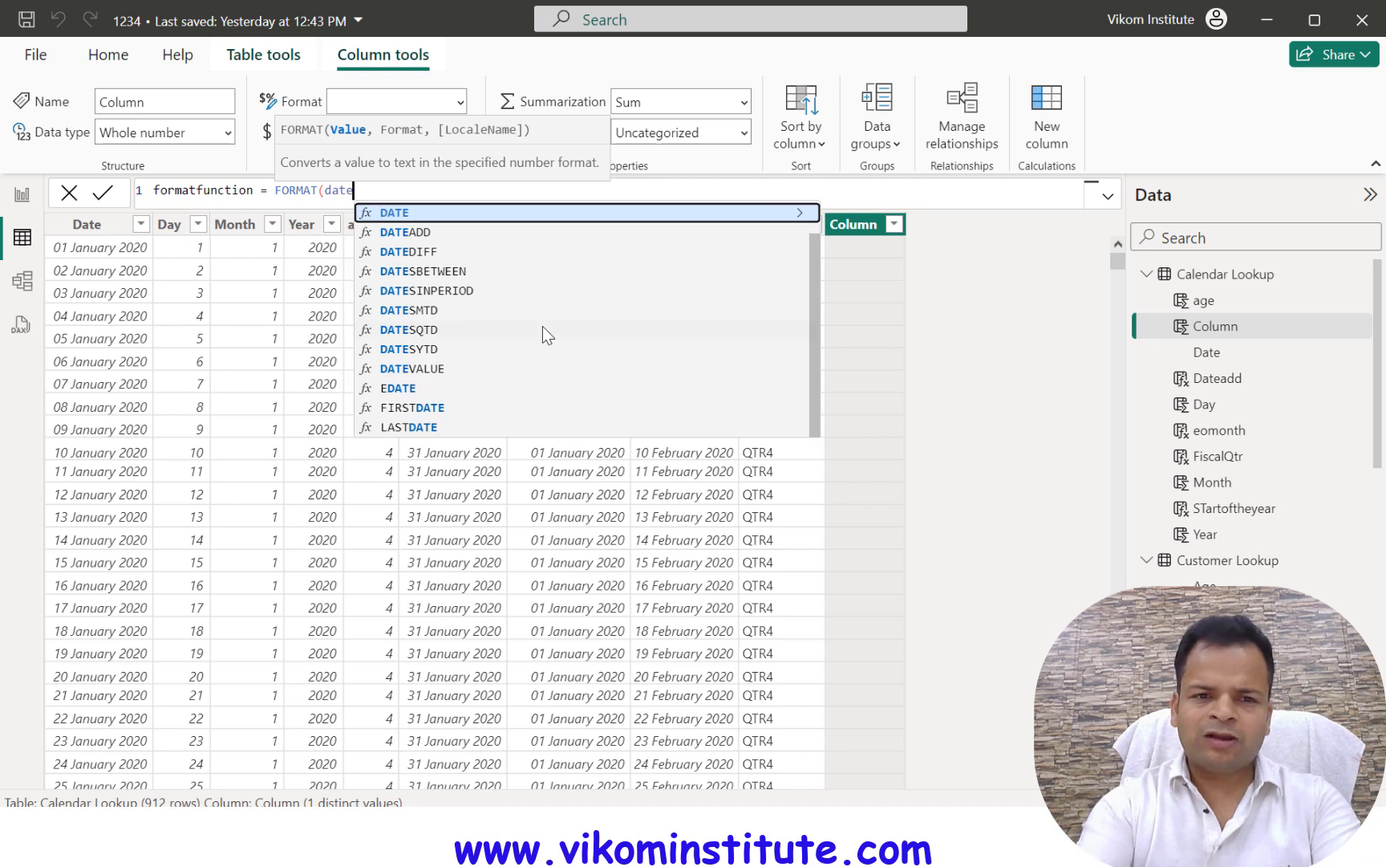
pyautogui.press('BackSpace')
pyautogui.press('BackSpace')
pyautogui.press('BackSpace')
pyautogui.press('BackSpace')
pyautogui.press('BackSpace')
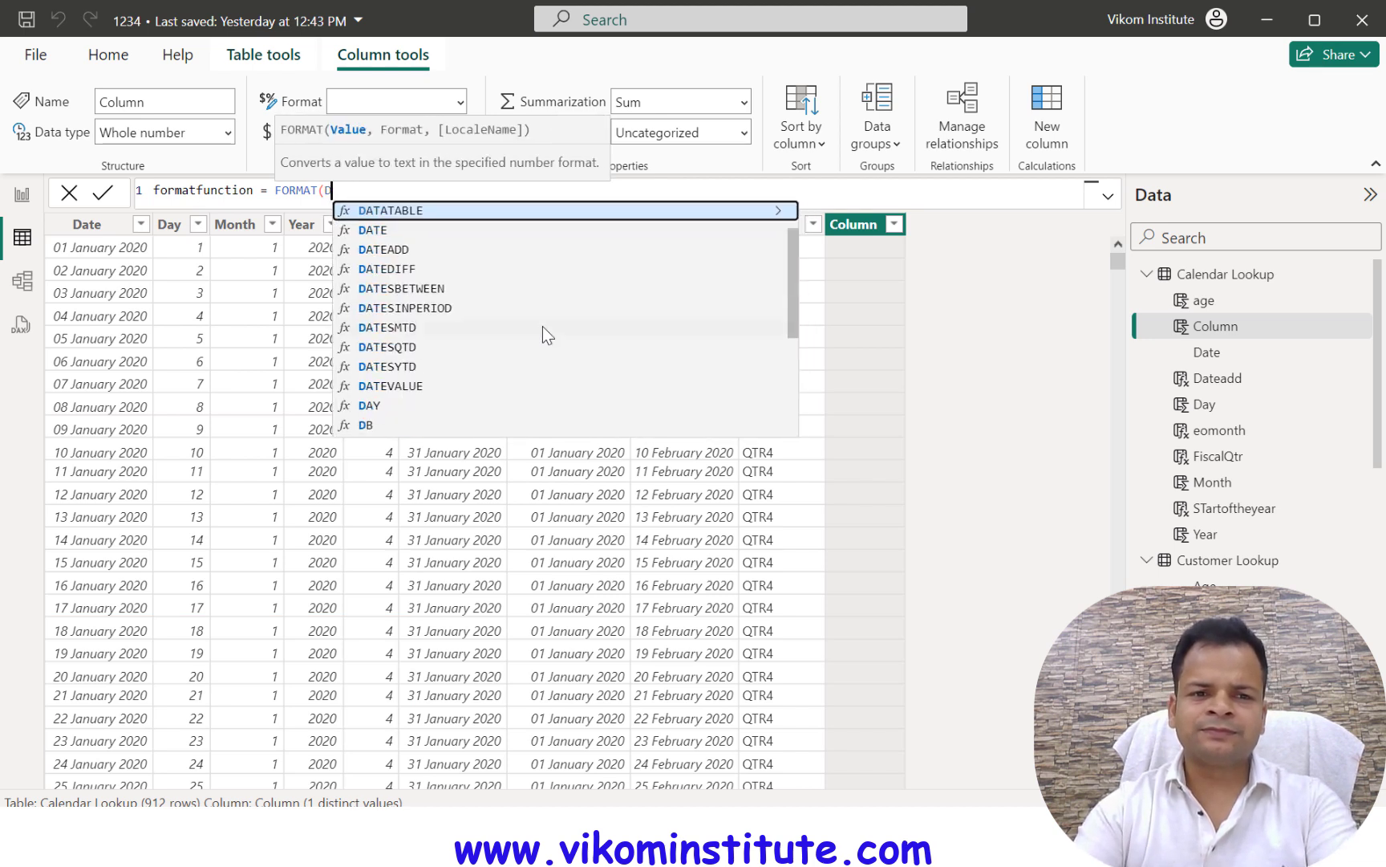
pyautogui.write('date')
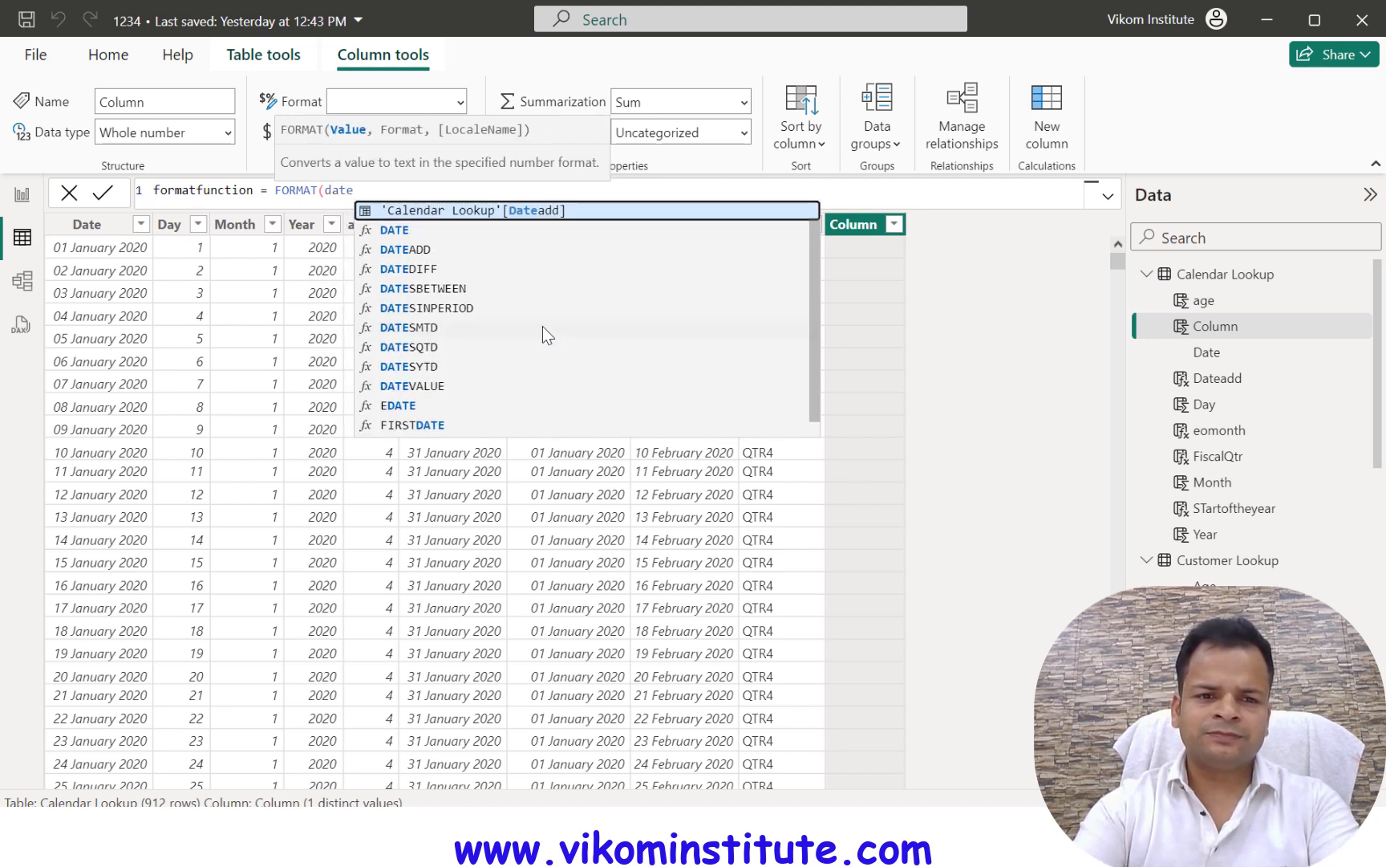
pyautogui.press('Tab')
pyautogui.press('BackSpace')
pyautogui.press('BackSpace')
pyautogui.press('BackSpace')
pyautogui.press('BackSpace')
pyautogui.press('BackSpace')
pyautogui.press('BackSpace')
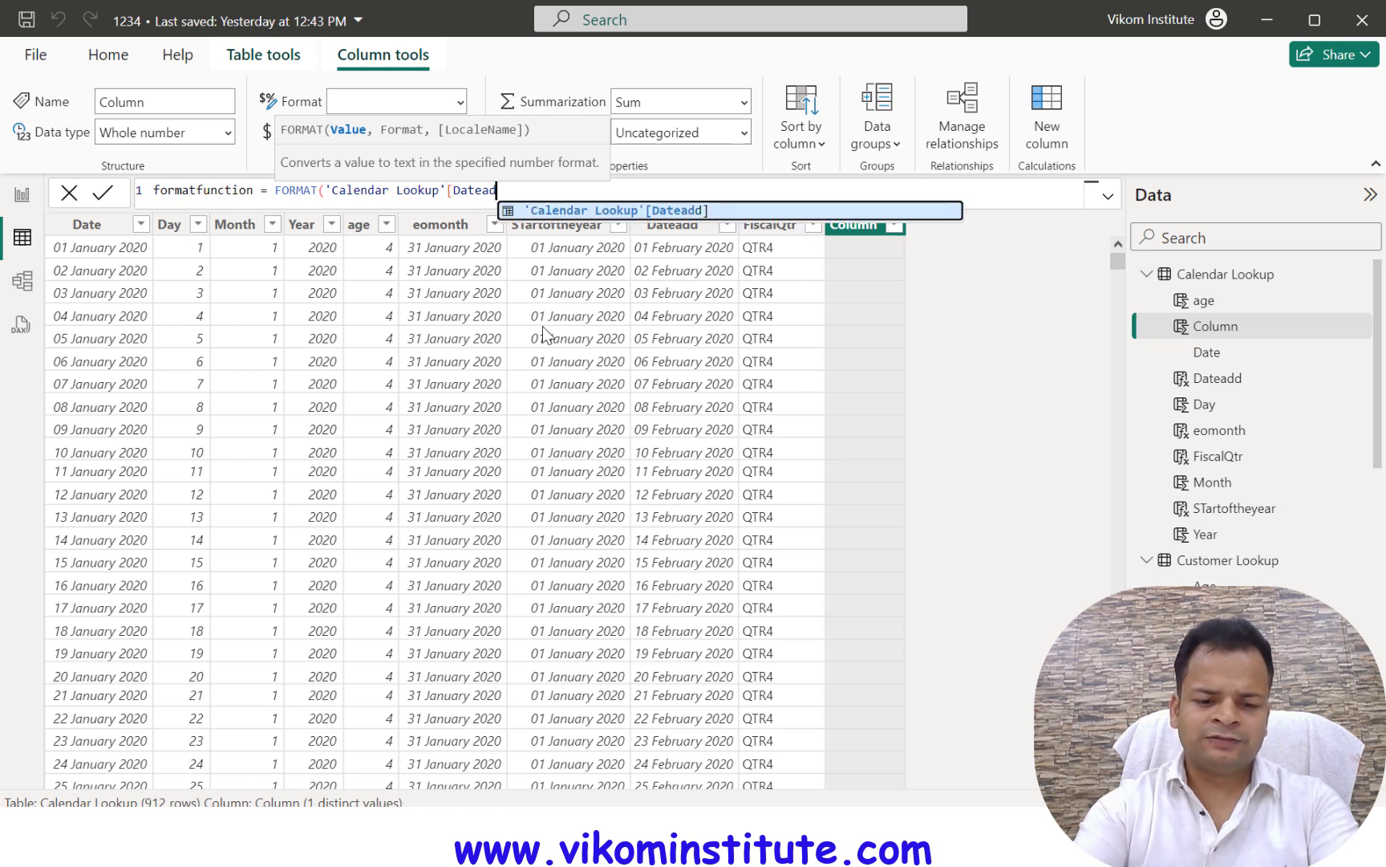
pyautogui.press('BackSpace')
pyautogui.press('BackSpace')
pyautogui.press('BackSpace')
pyautogui.press('BackSpace')
pyautogui.press('BackSpace')
pyautogui.press('BackSpace')
pyautogui.press('BackSpace')
pyautogui.press('BackSpace')
pyautogui.press('BackSpace')
pyautogui.press('BackSpace')
pyautogui.press('BackSpace')
pyautogui.press('BackSpace')
pyautogui.press('BackSpace')
pyautogui.press('BackSpace')
pyautogui.press('BackSpace')
pyautogui.press('BackSpace')
pyautogui.press('BackSpace')
pyautogui.press('BackSpace')
pyautogui.press('BackSpace')
pyautogui.press('BackSpace')
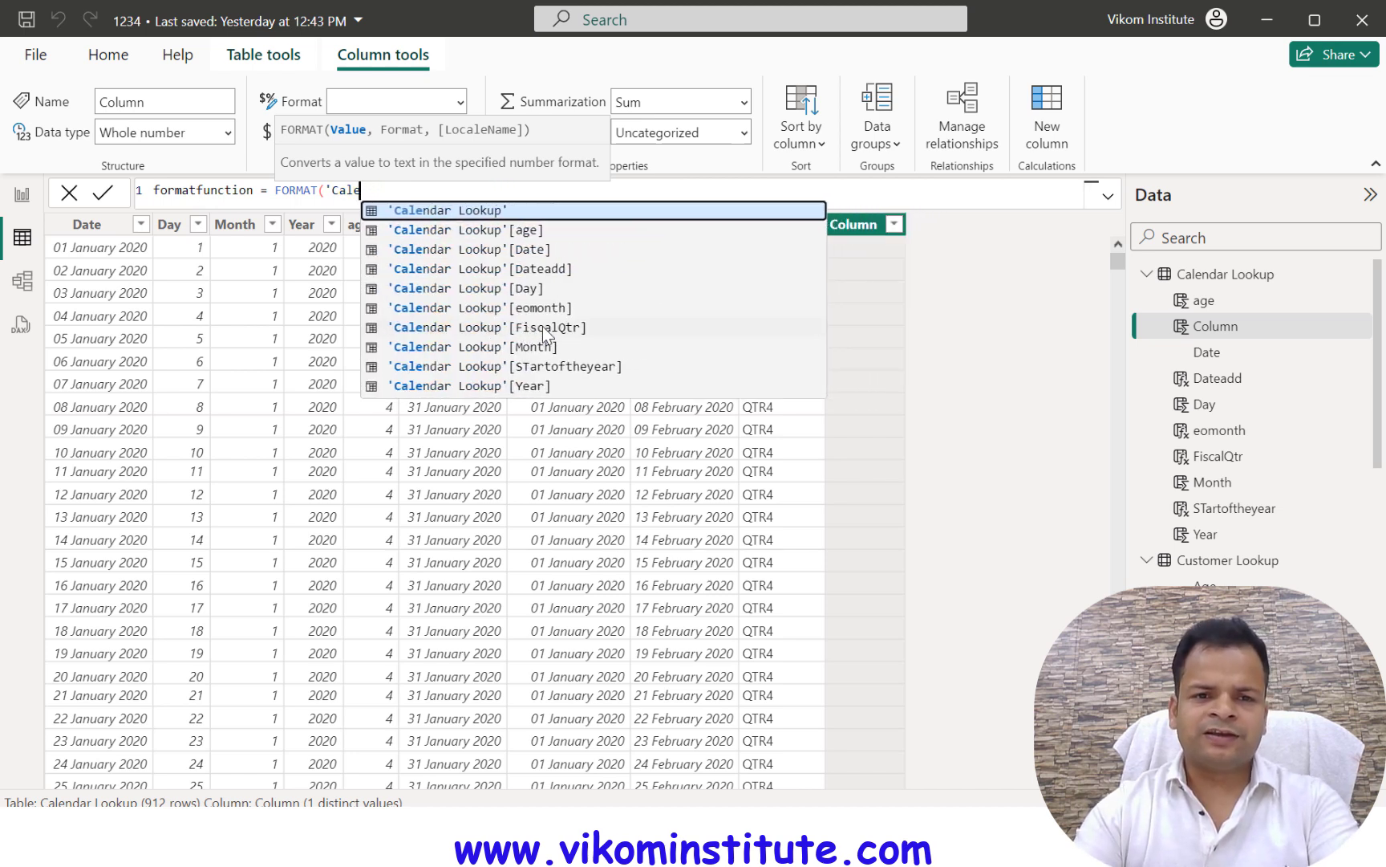
# - Use 'Calendar Lookup'[Date] as the FORMAT value and "DDD" as the format, and commit the formula
pyautogui.write('date')
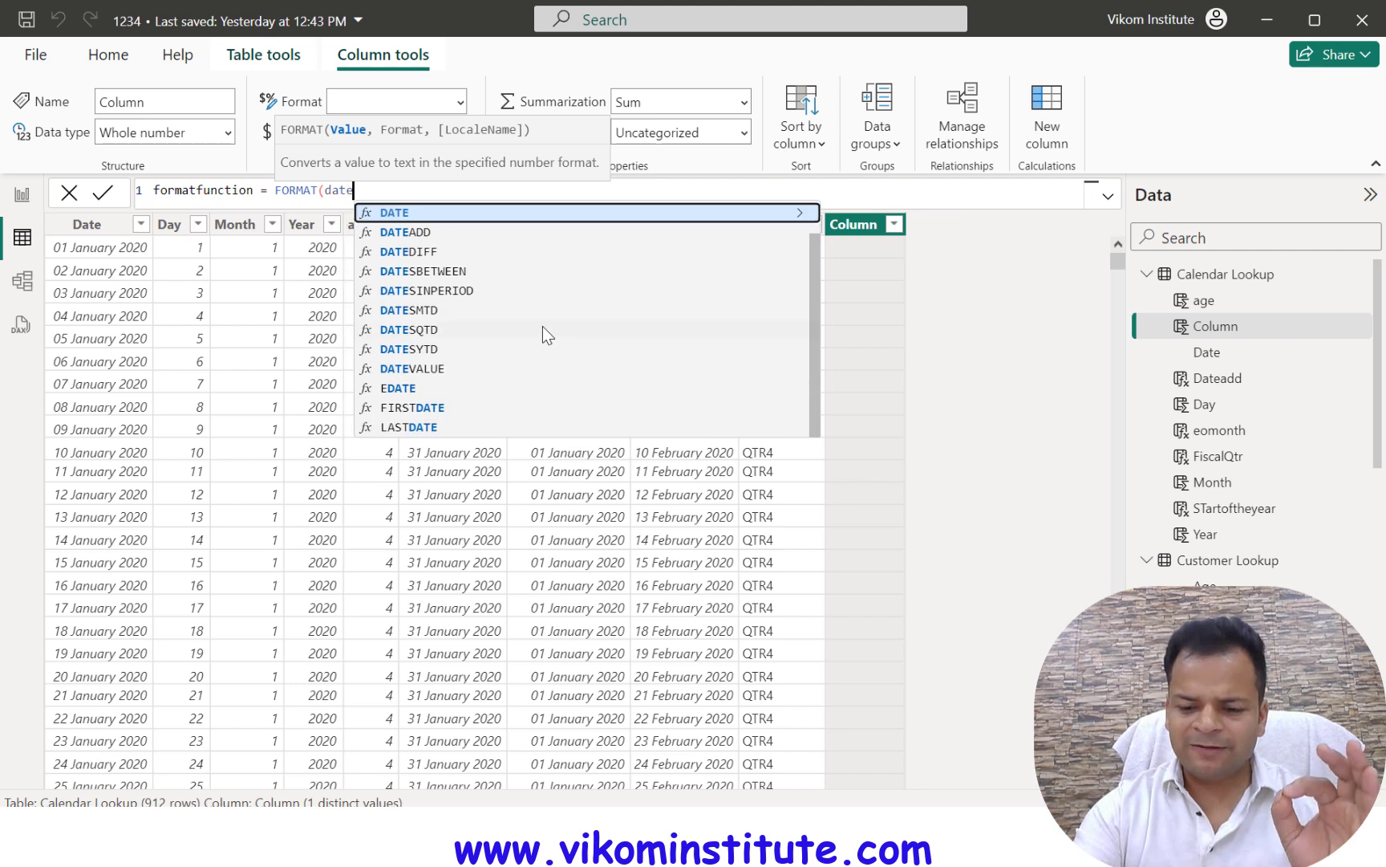
pyautogui.press('Tab')
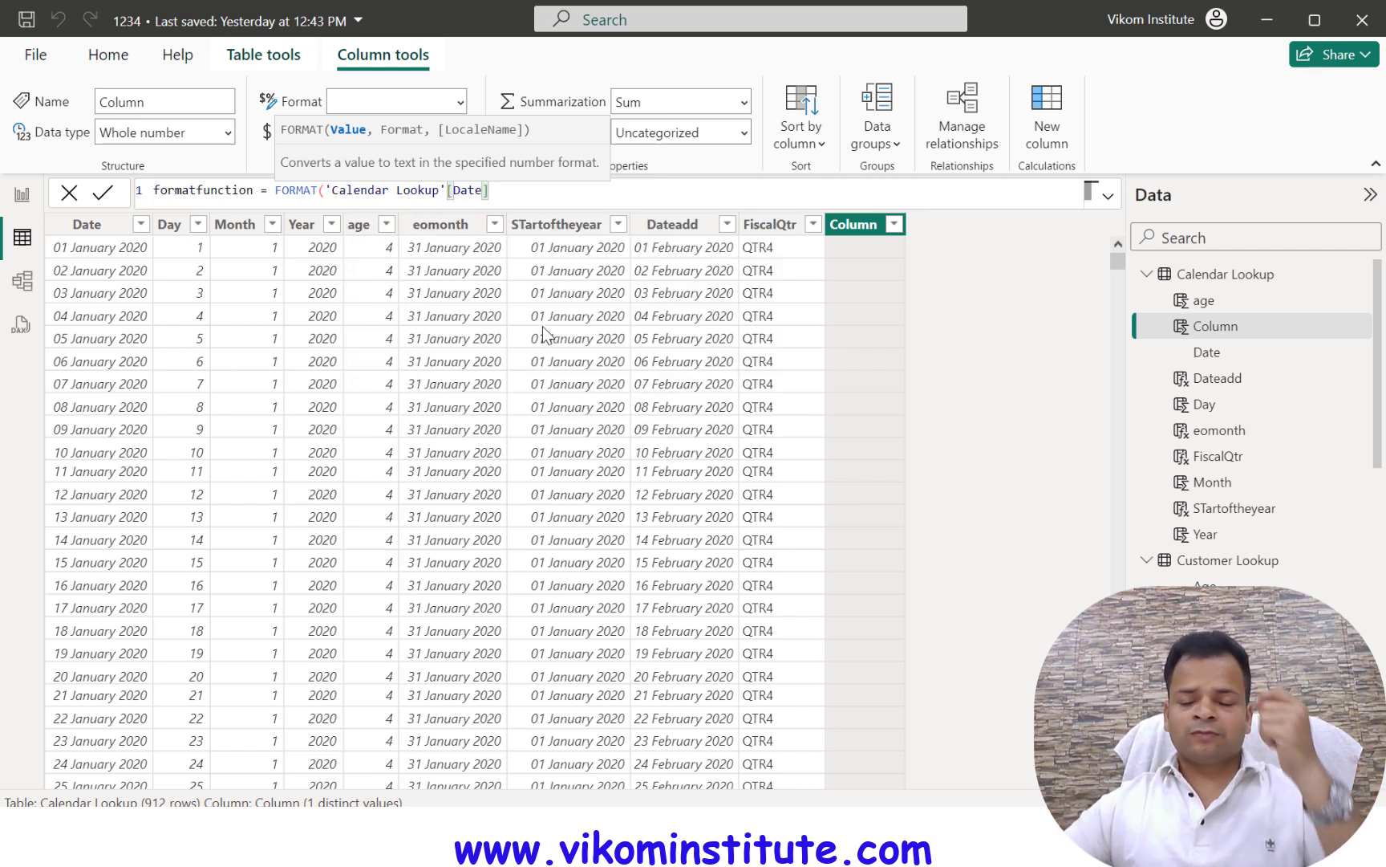
pyautogui.write(',')
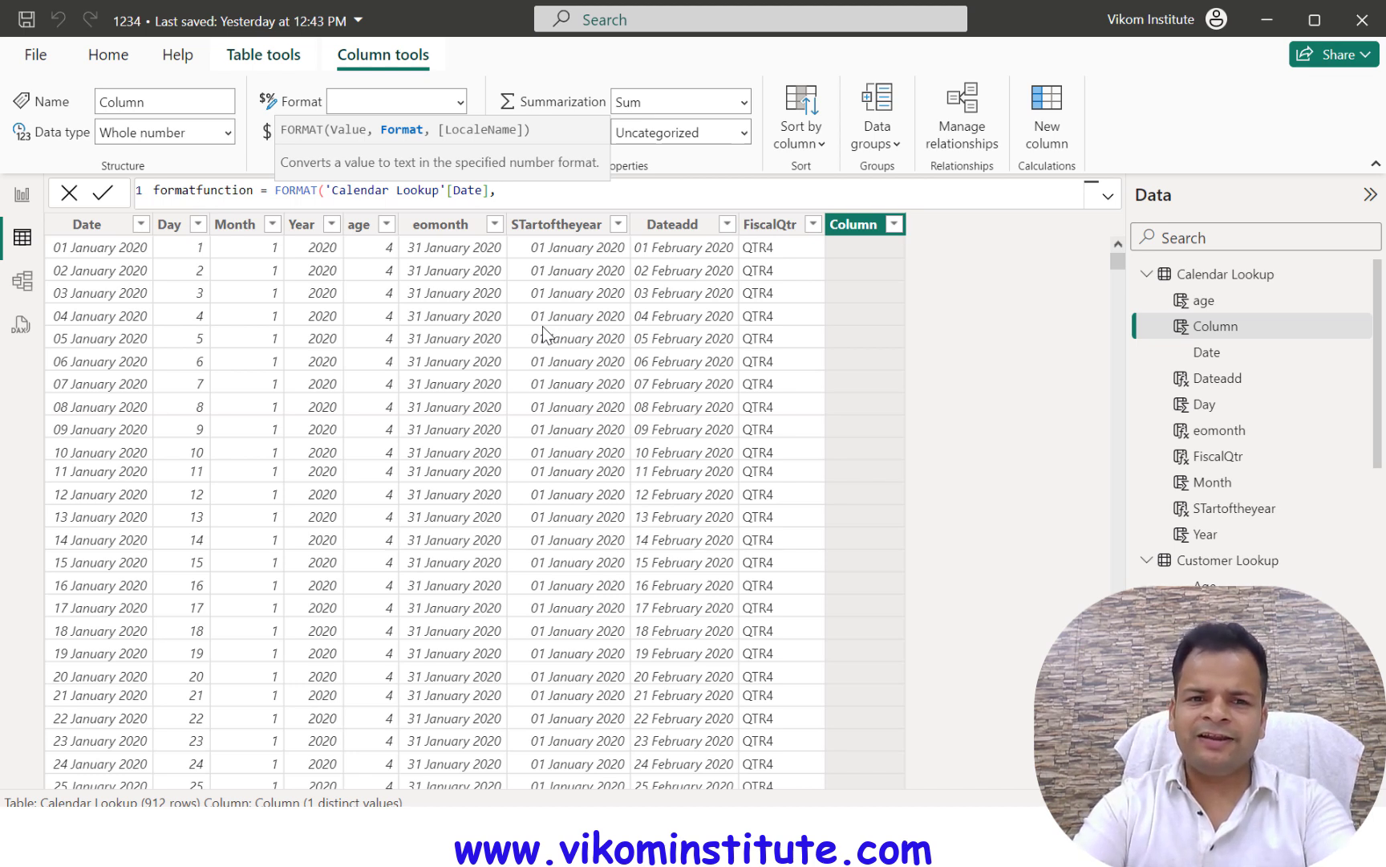
pyautogui.write('"DDDD')
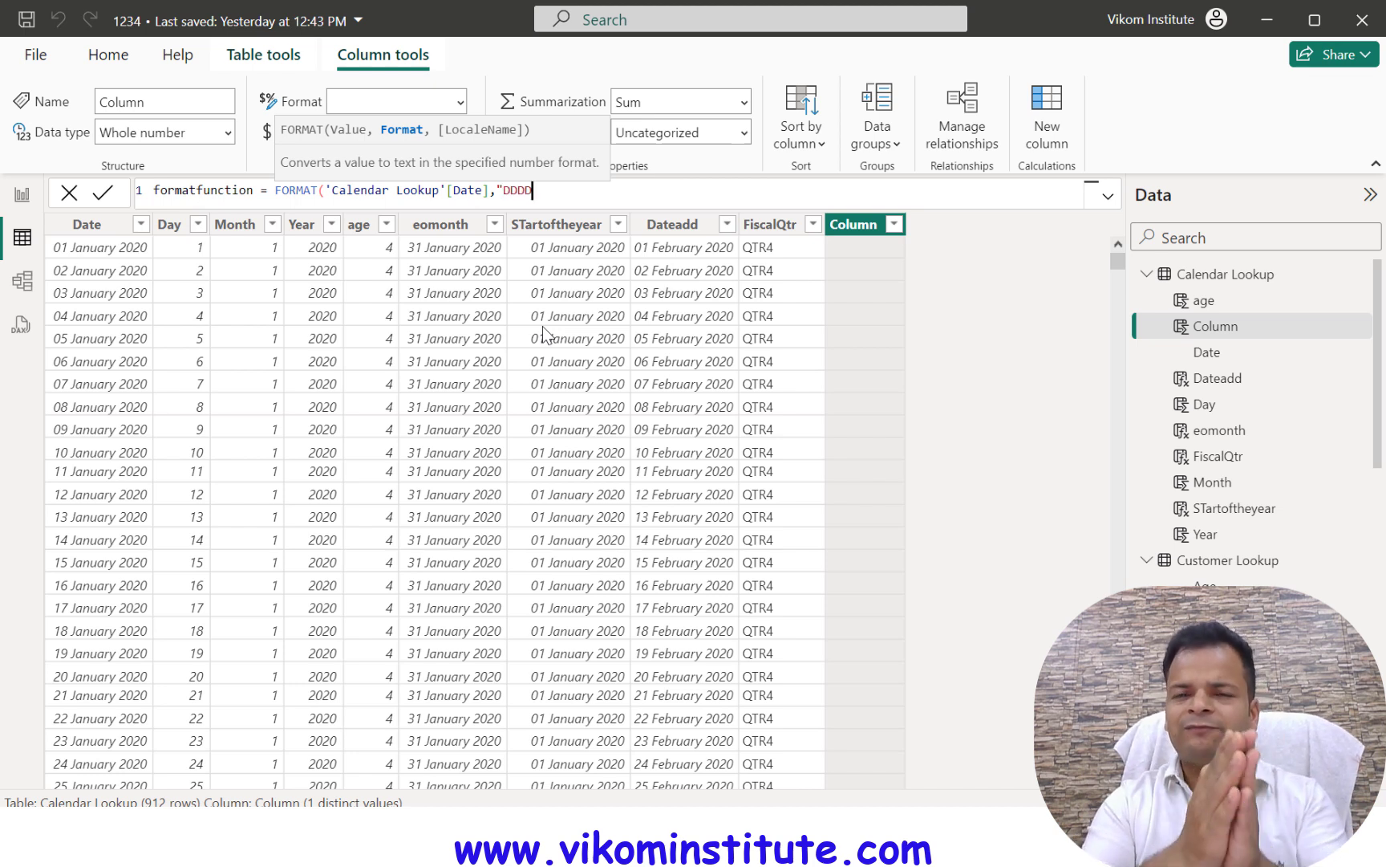
pyautogui.press('BackSpace')
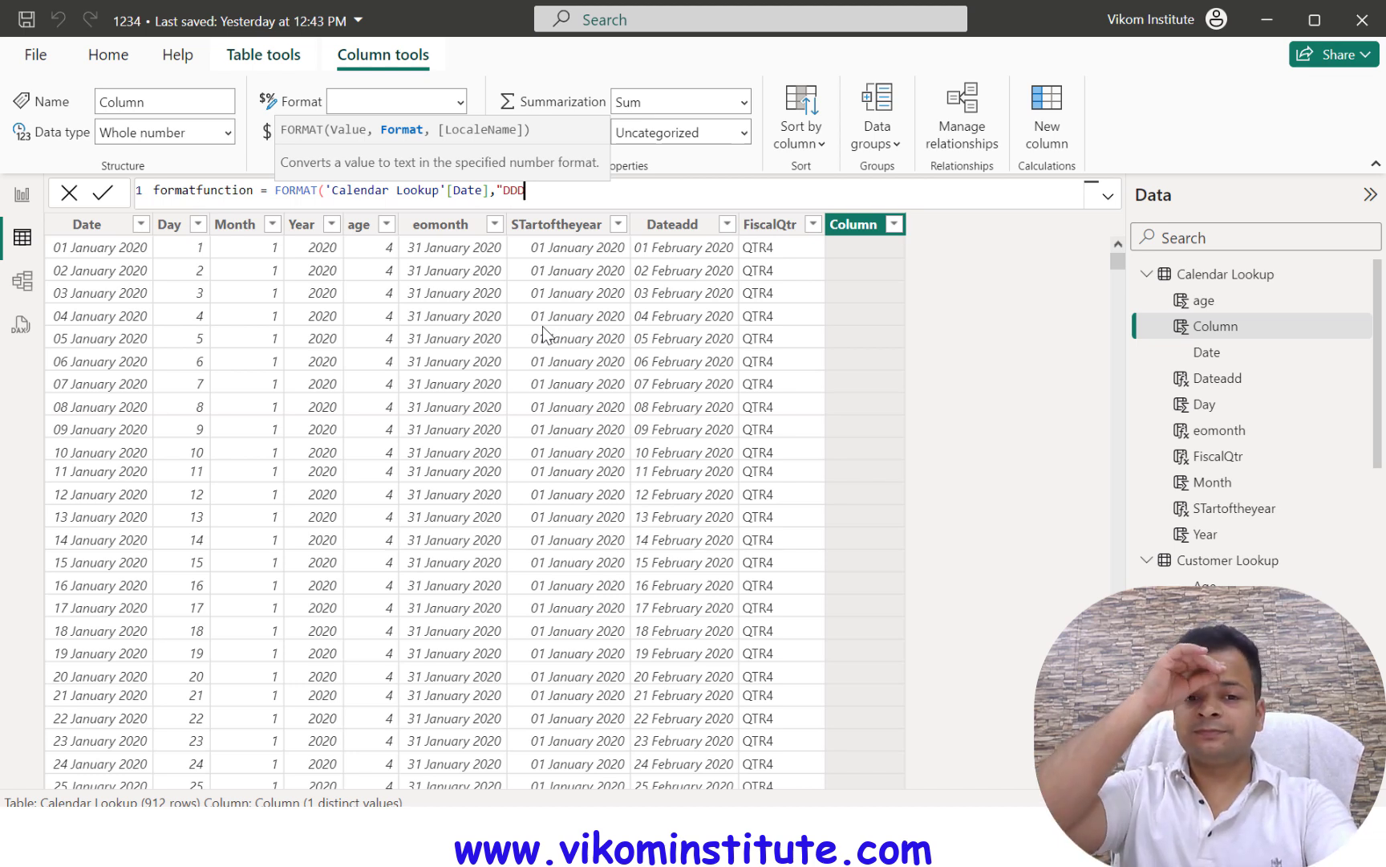
pyautogui.write('")')
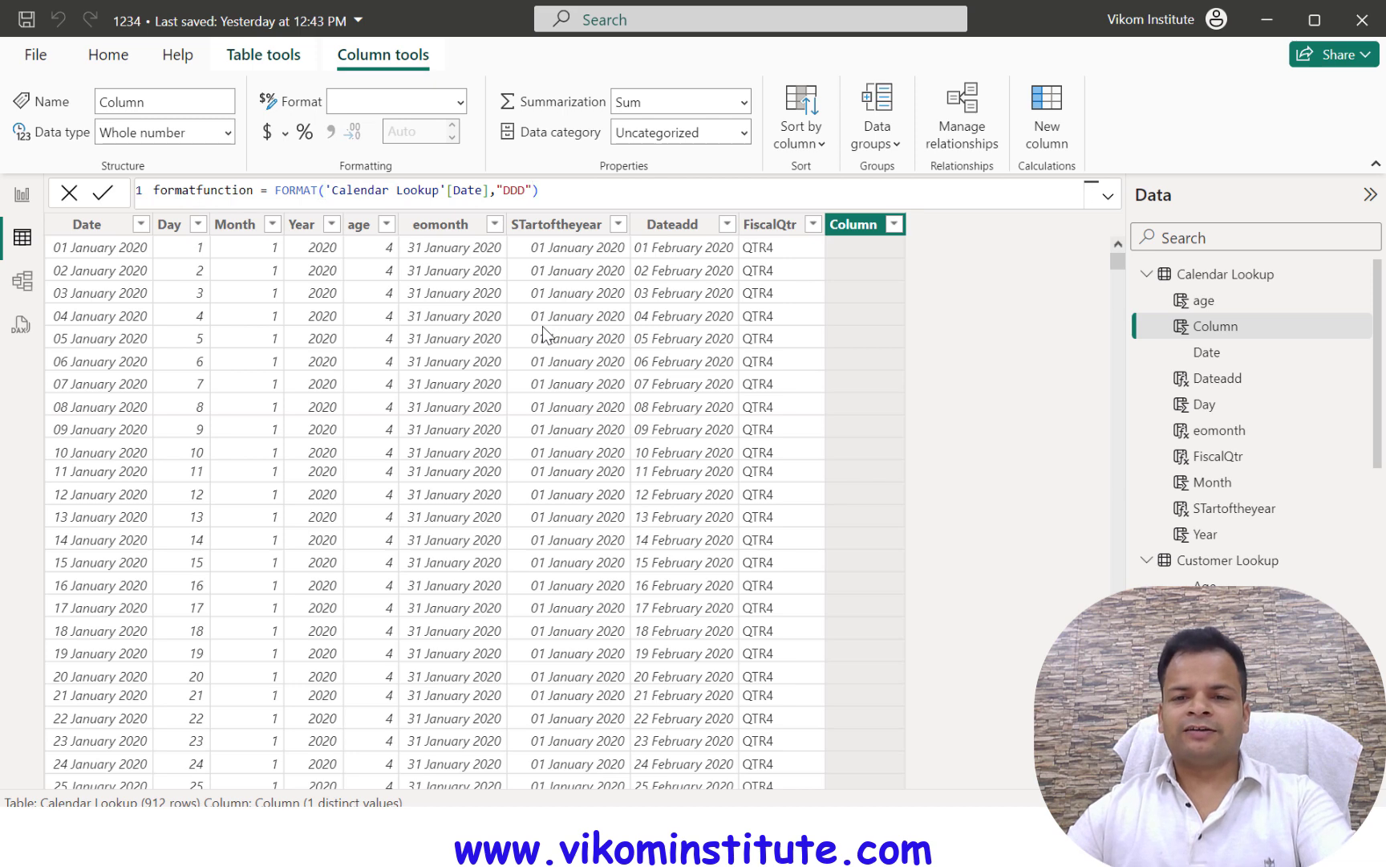
pyautogui.press('Return')
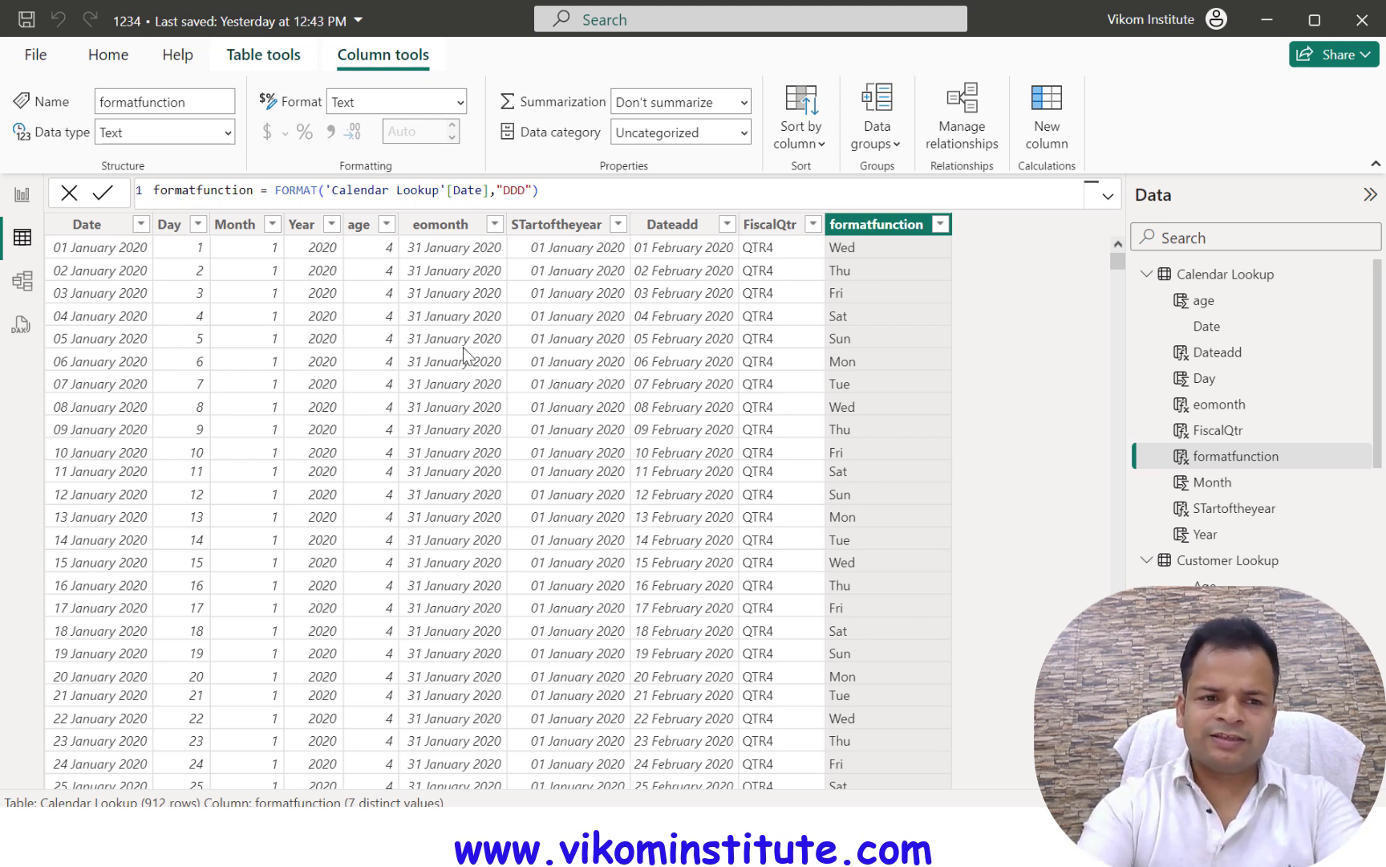
# - Rename the formatfunction column as DaysName within its formula and commit the change
pyautogui.moveTo(254, 191); pyautogui.dragTo(152, 193)
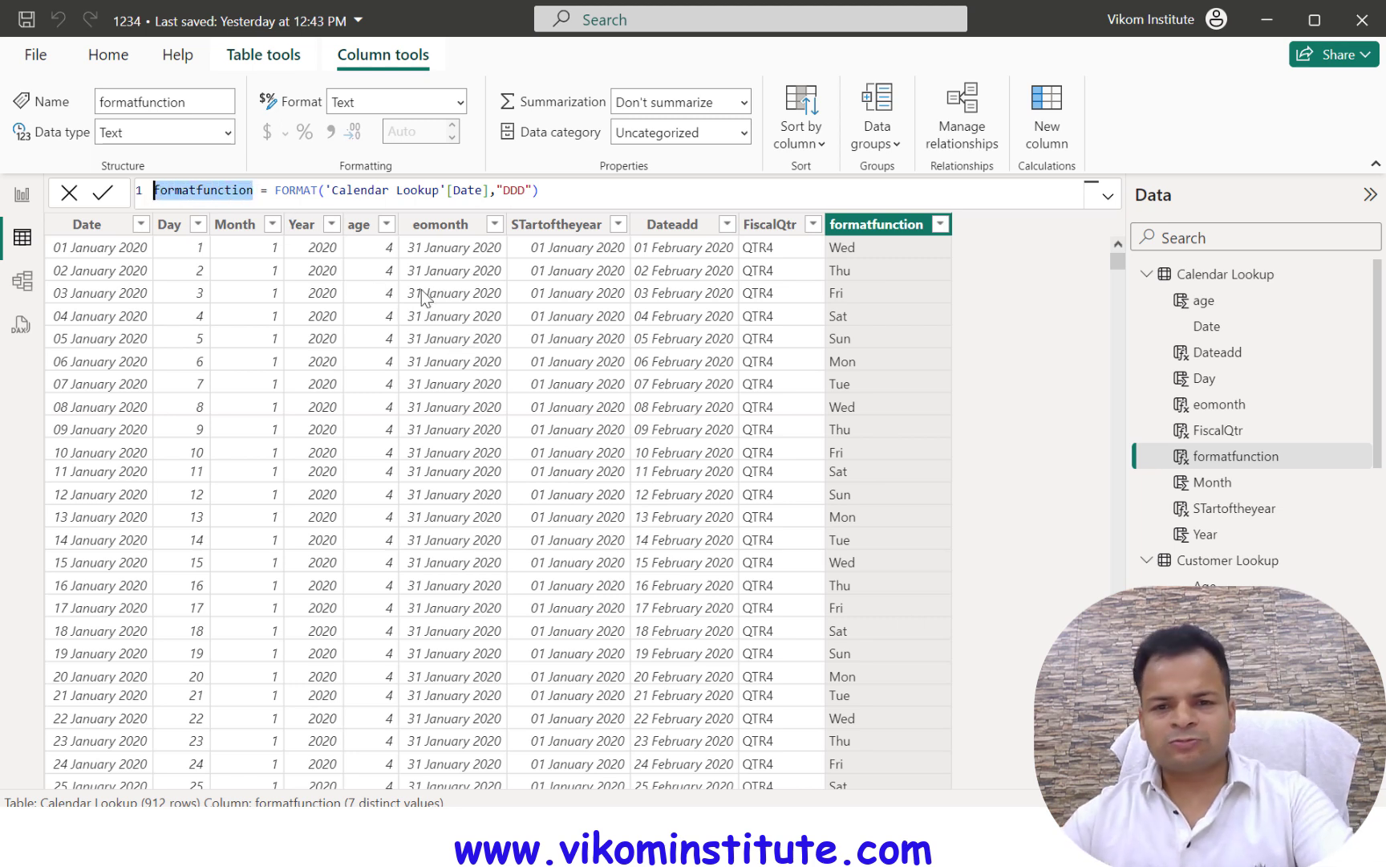
pyautogui.write('DaysName')
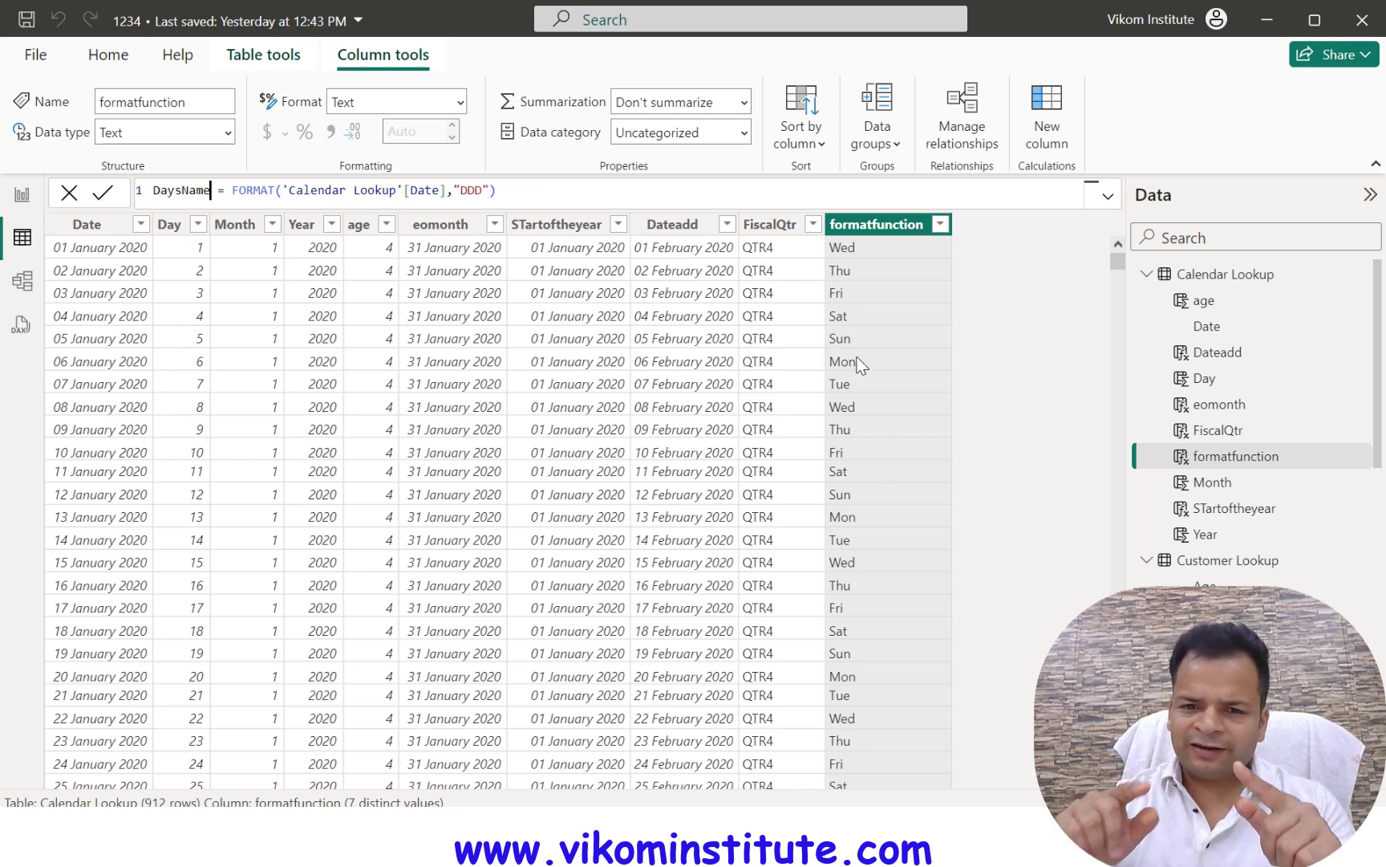
pyautogui.press('Return')
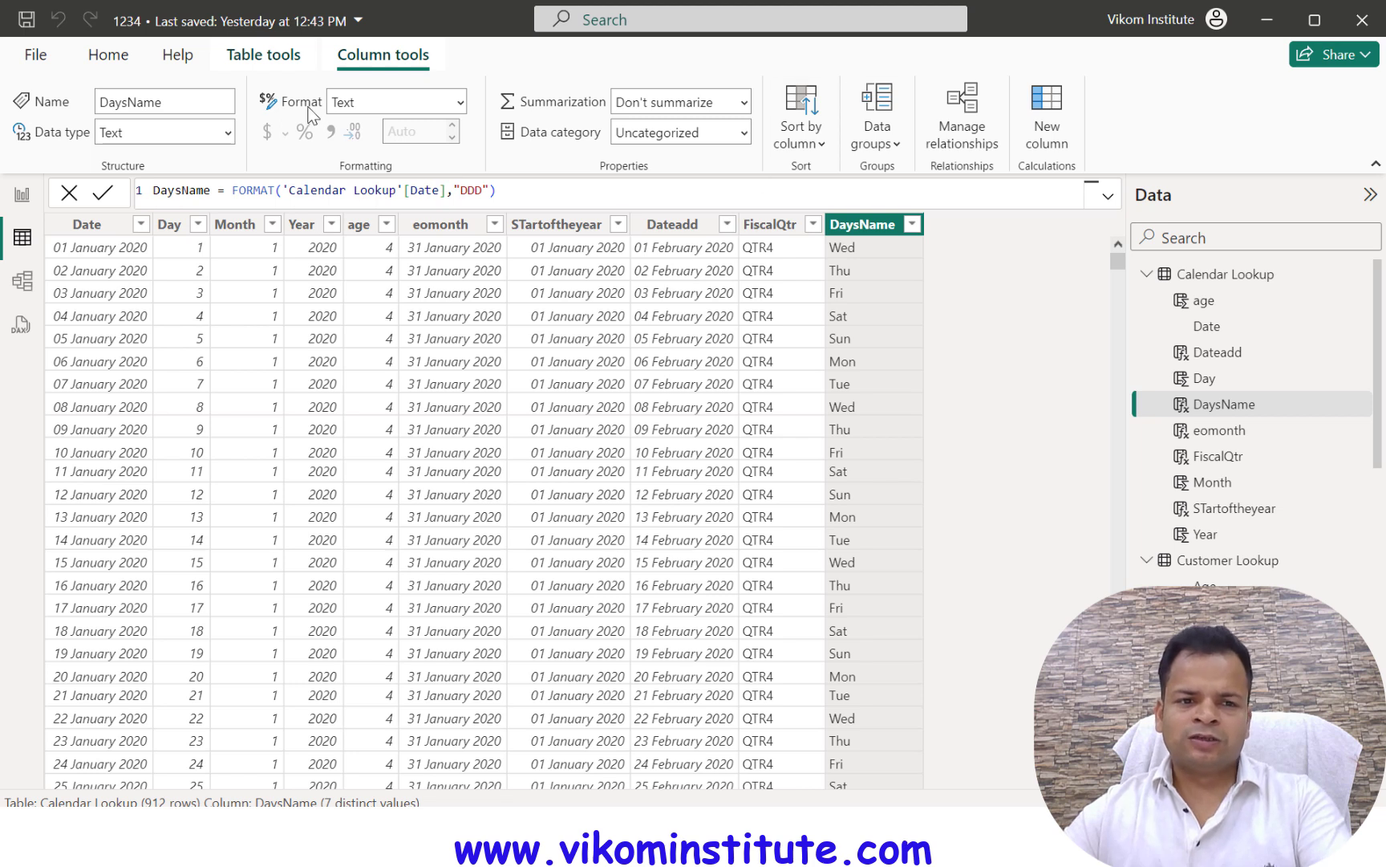
# - Add another calculated column to Calendar Lookup and copy the FORMAT expression from the DaysName column's formula
pyautogui.click(1047, 128)
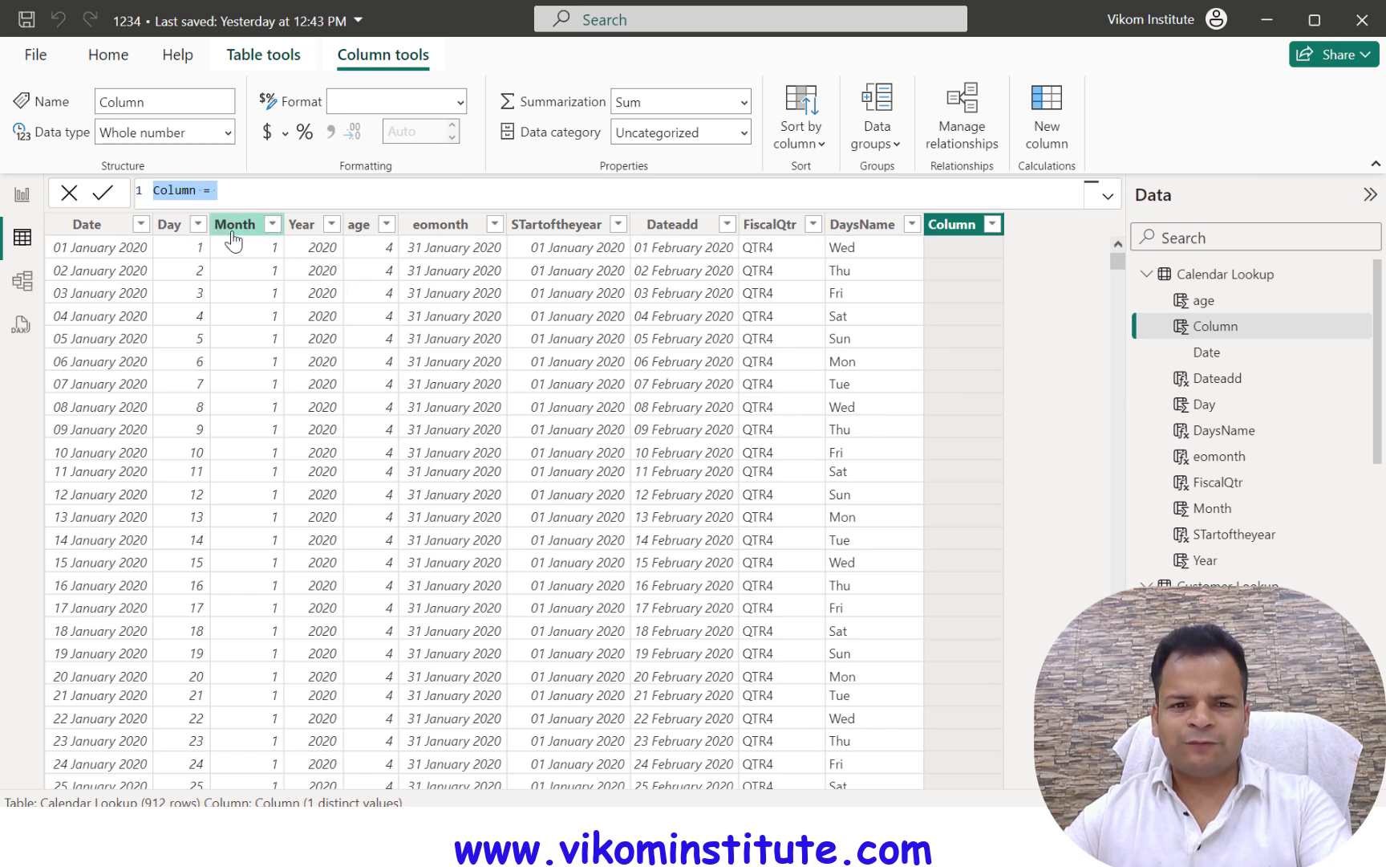
pyautogui.click(884, 241)
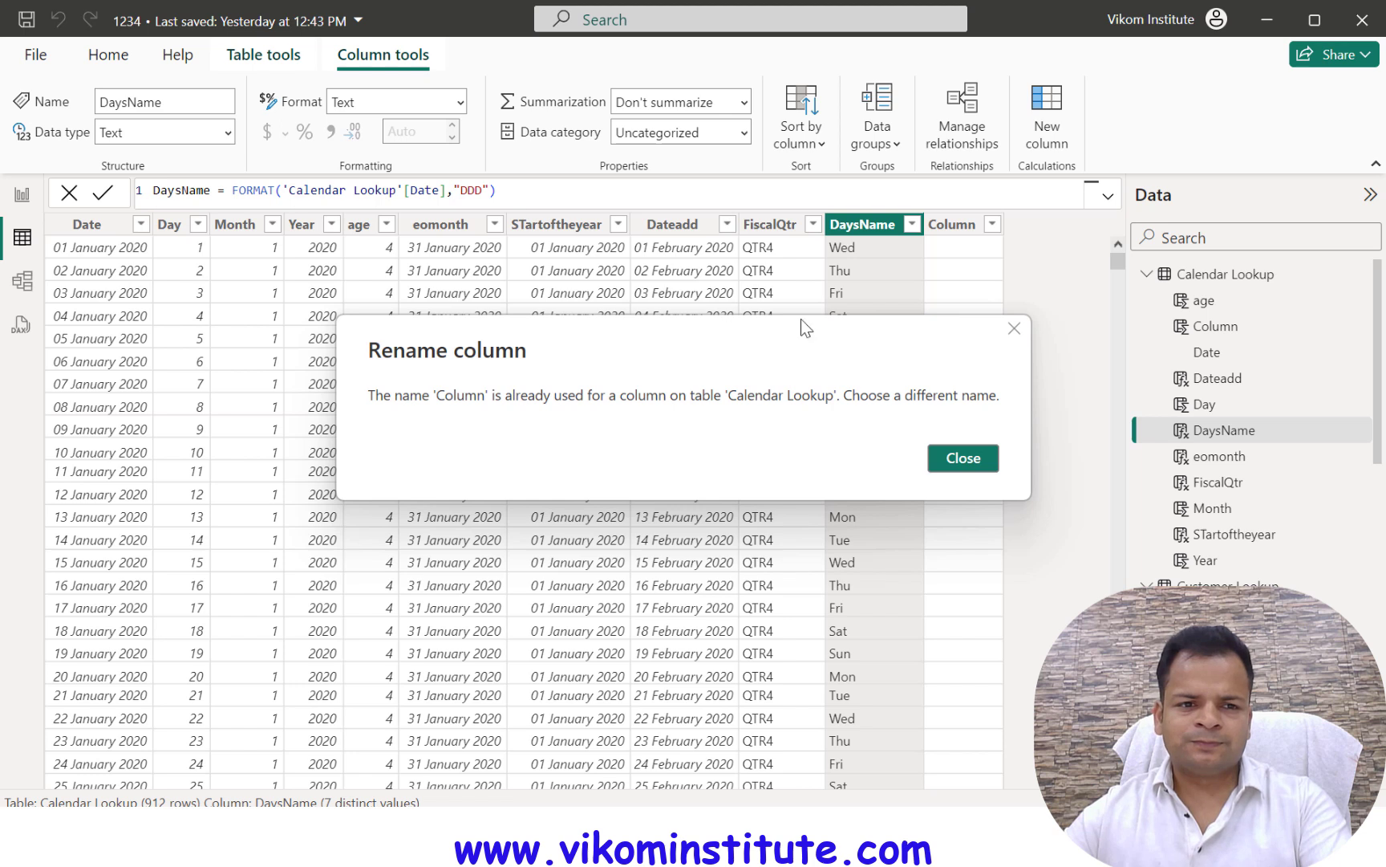
pyautogui.click(1013, 329)
pyautogui.moveTo(498, 190); pyautogui.dragTo(237, 190)
pyautogui.hotkey('ctrl', 'c')
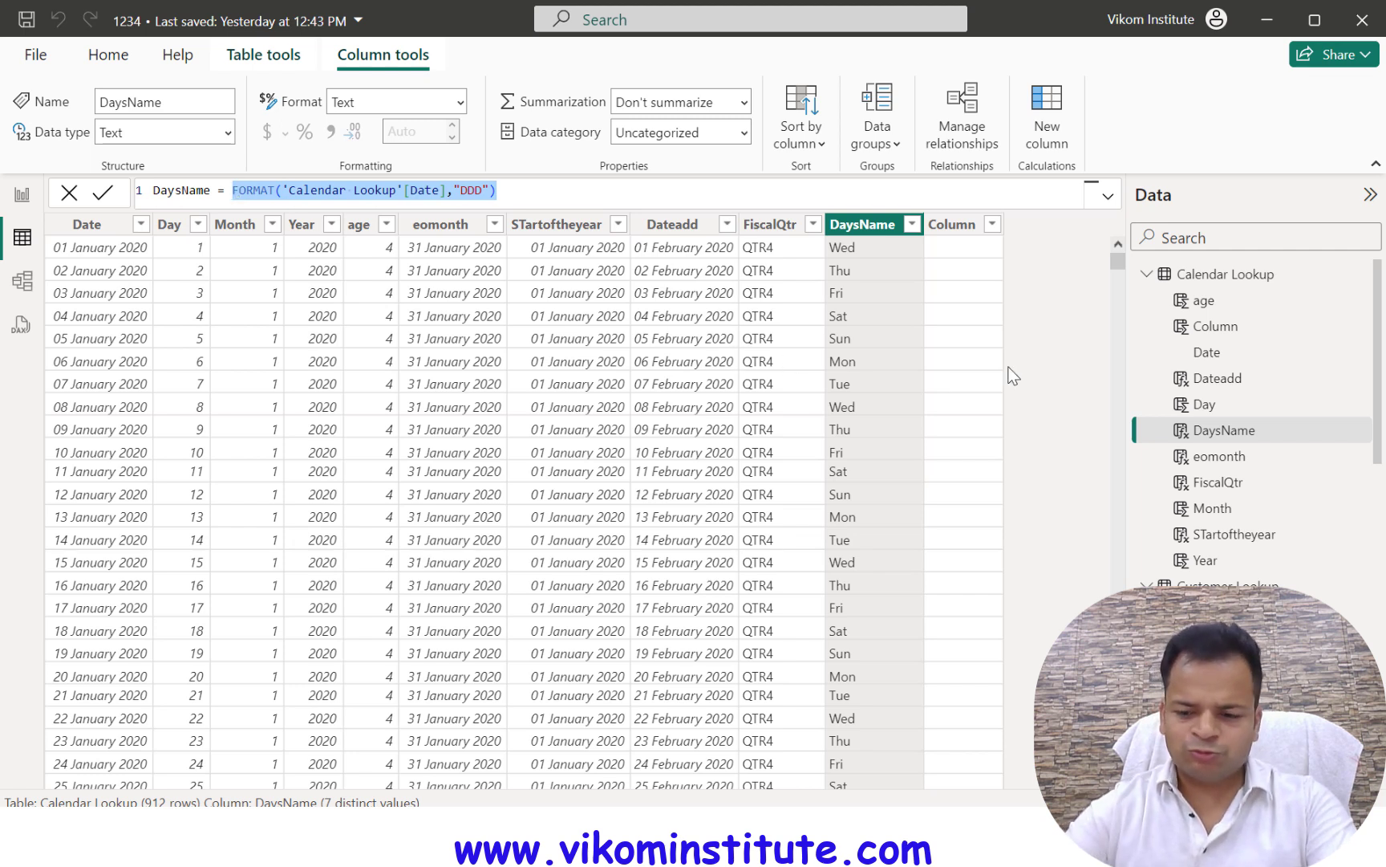
# - Name the new calculated column Weekdayandweekends in its formula
pyautogui.click(949, 228)
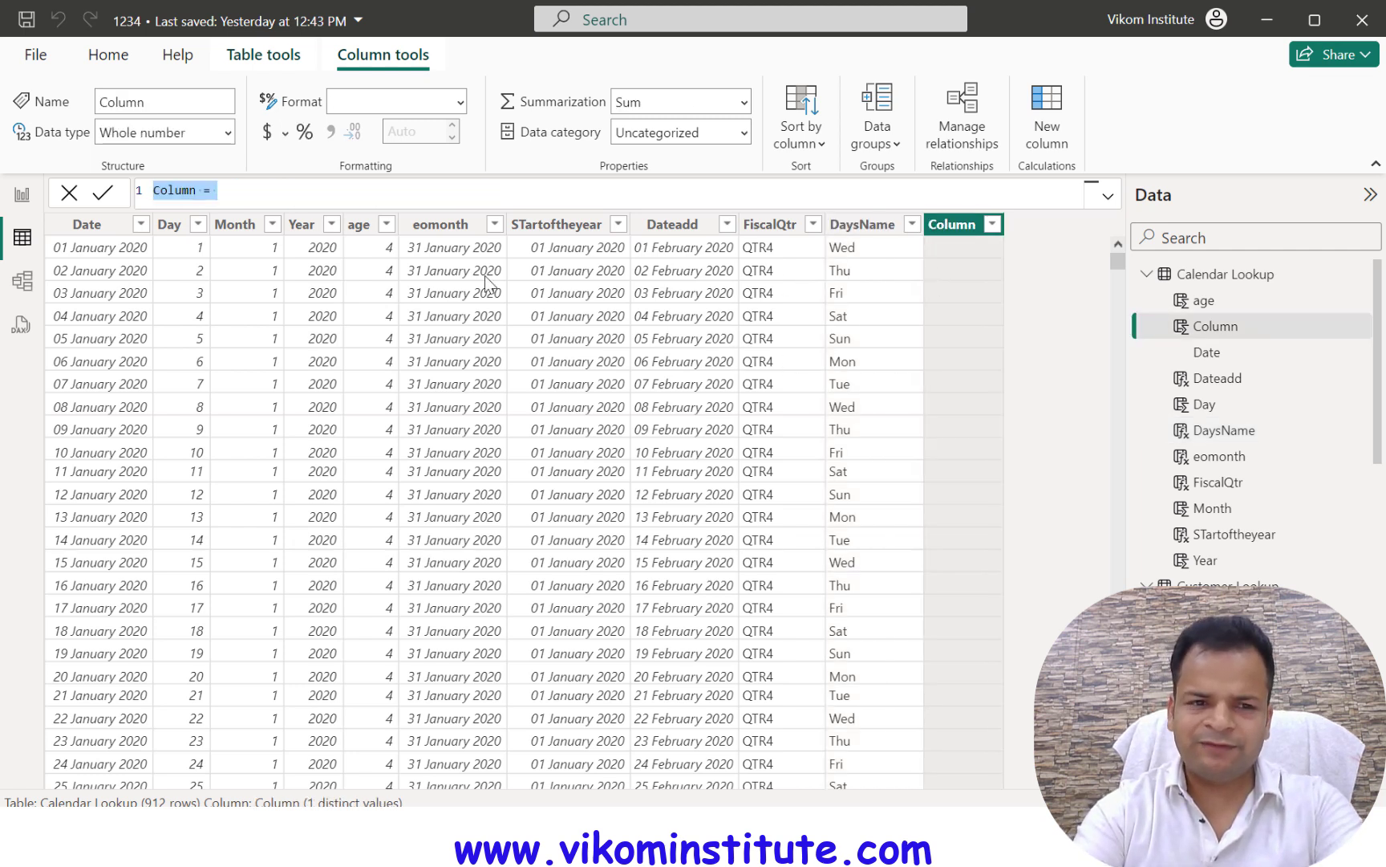
pyautogui.click(190, 190)
pyautogui.press('Right')
pyautogui.hotkey('ctrl', 'shift', 'Left')
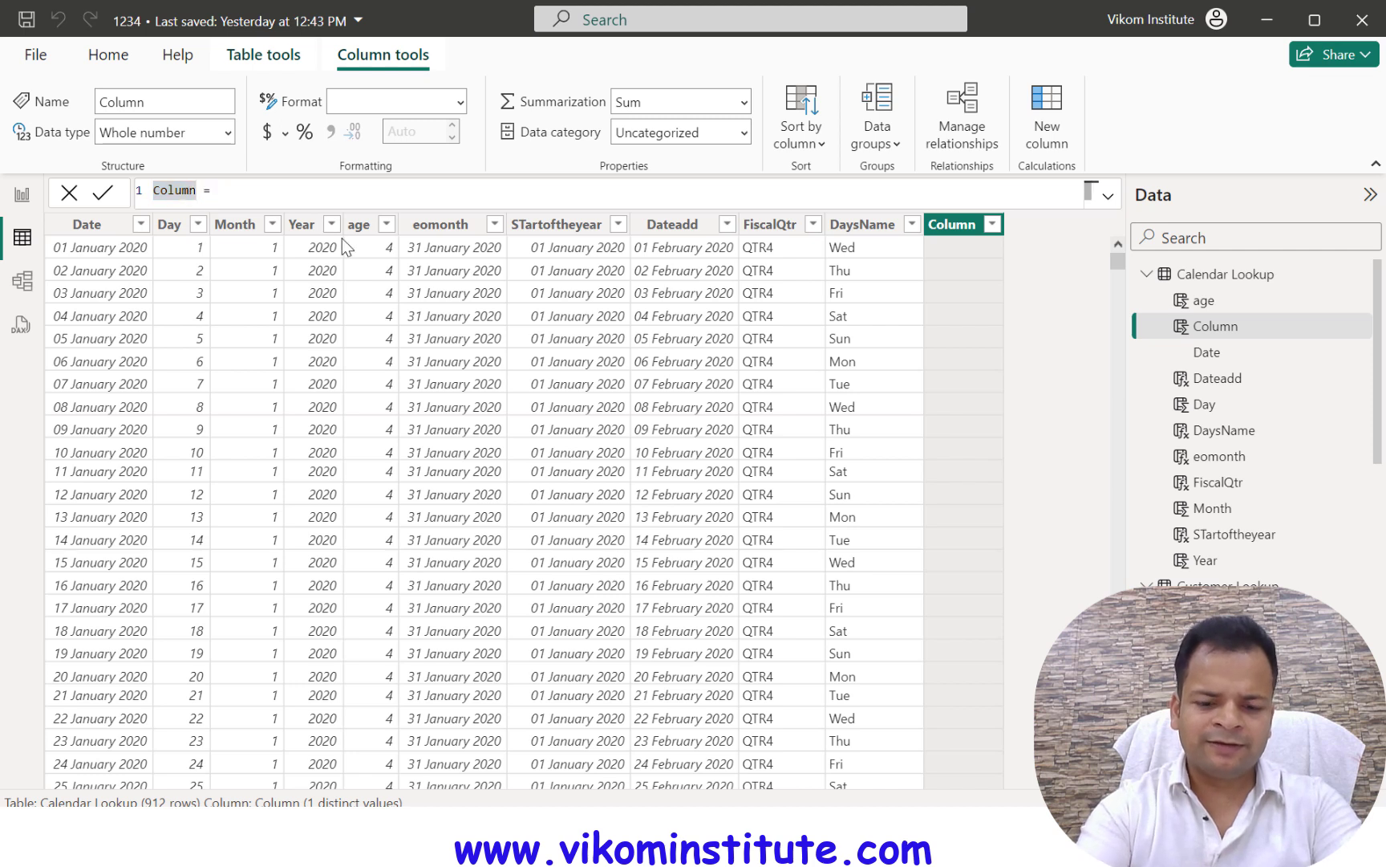
pyautogui.write('Weekd')
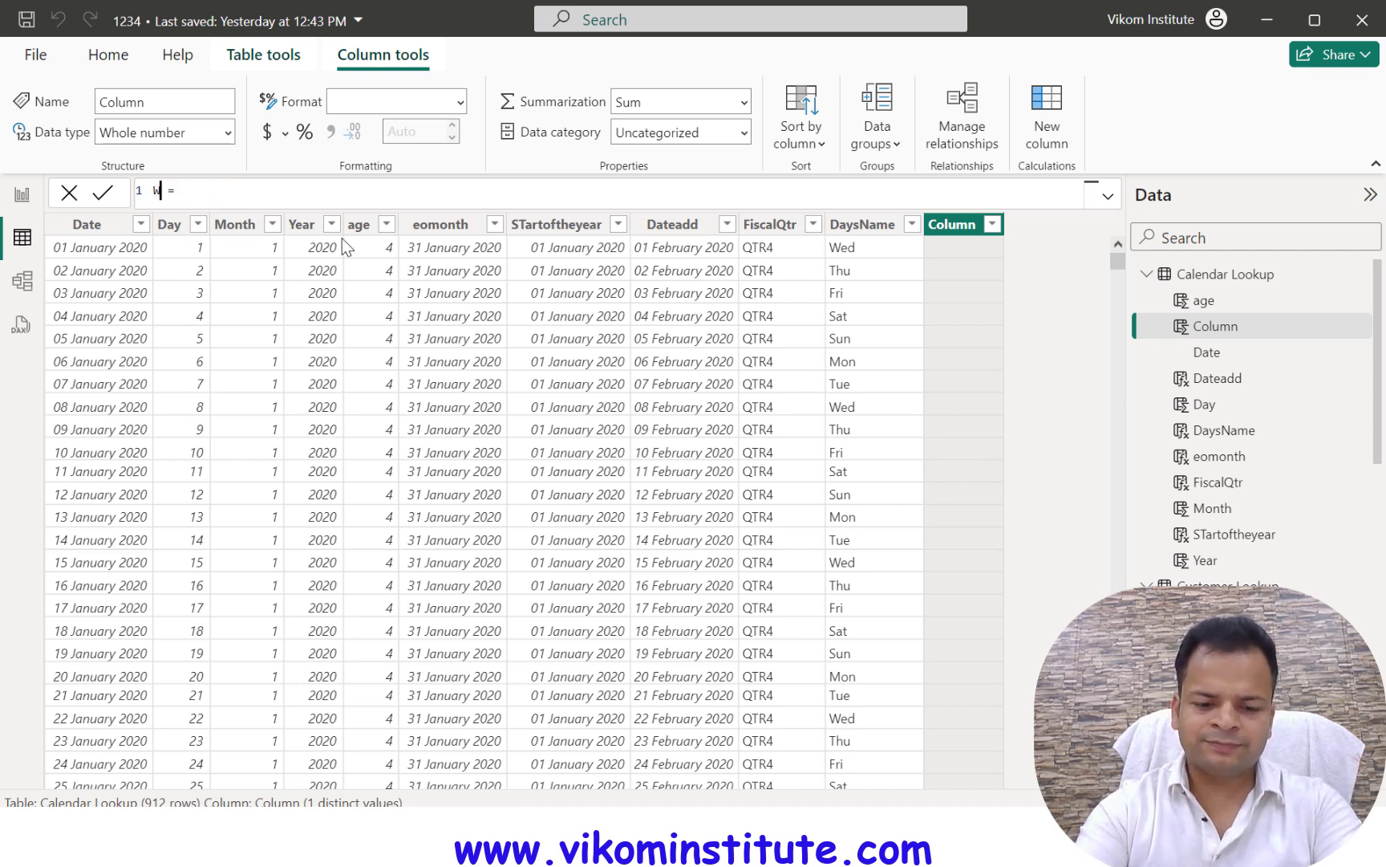
pyautogui.write('ayandwee')
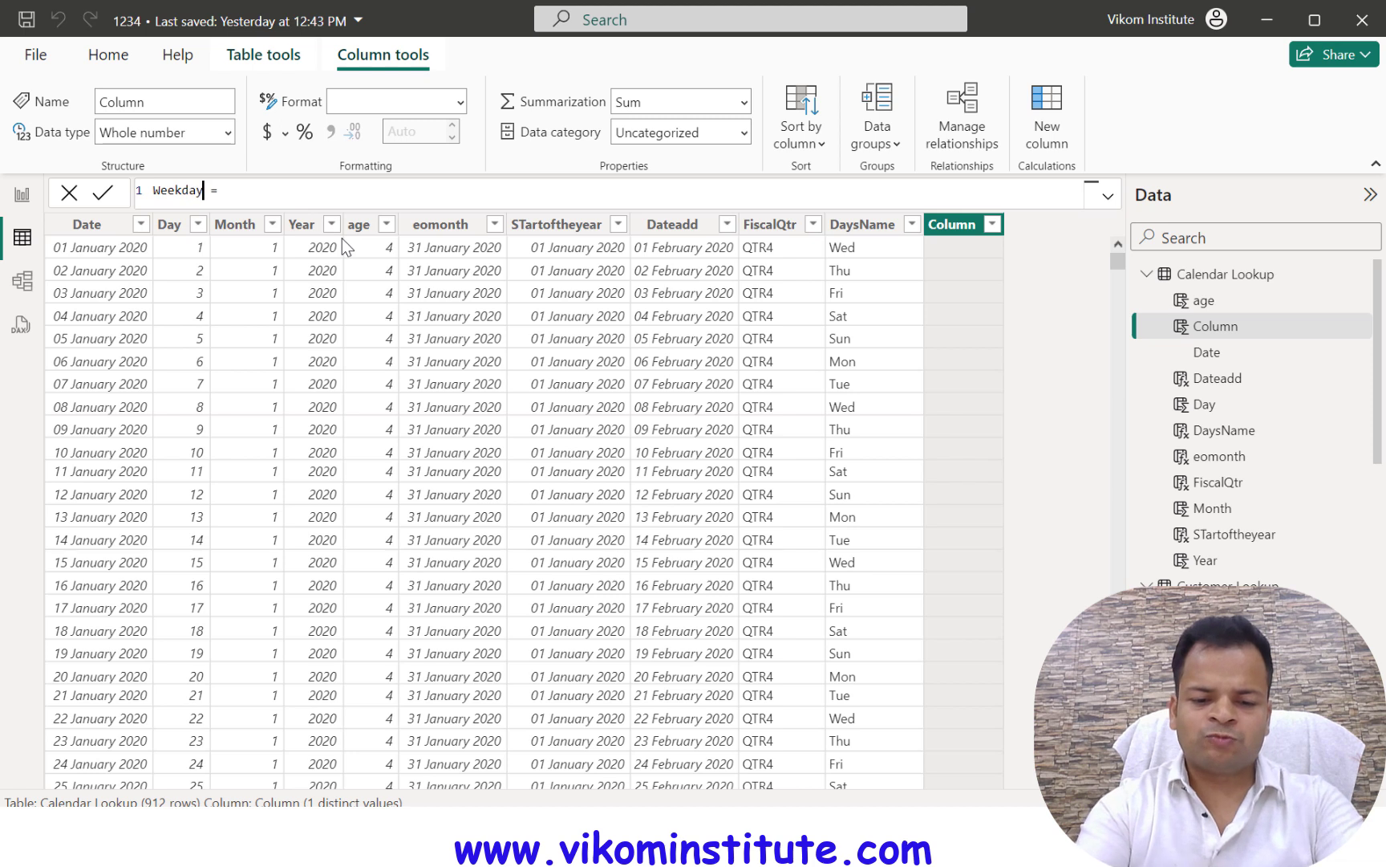
pyautogui.write('kends')
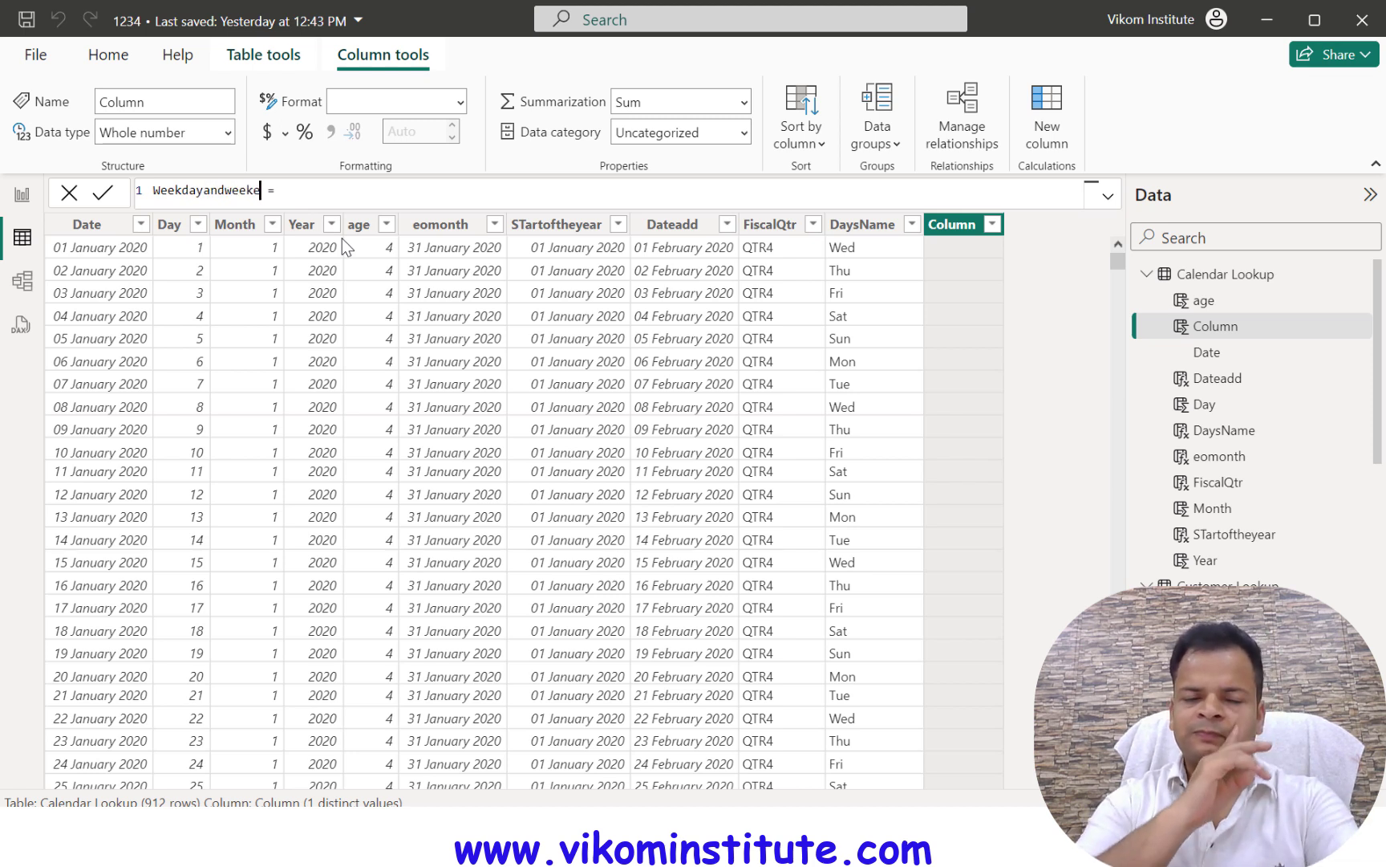
# - Start the Weekdayandweekends formula with SWITCH, using the copied FORMAT('Calendar Lookup'[Date],"DDD") as its expression
pyautogui.press('End')
pyautogui.write('sw')
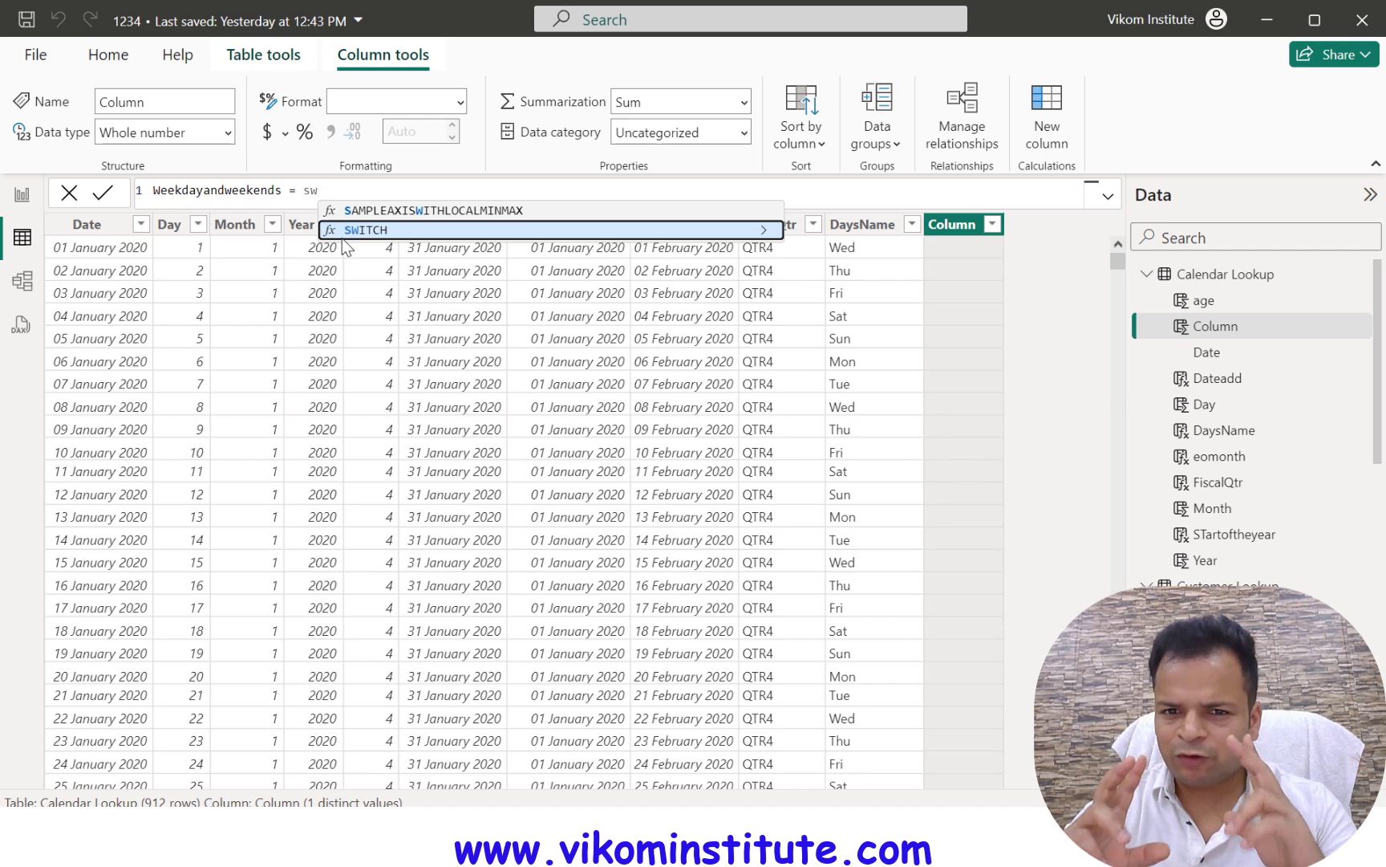
pyautogui.press('Tab')
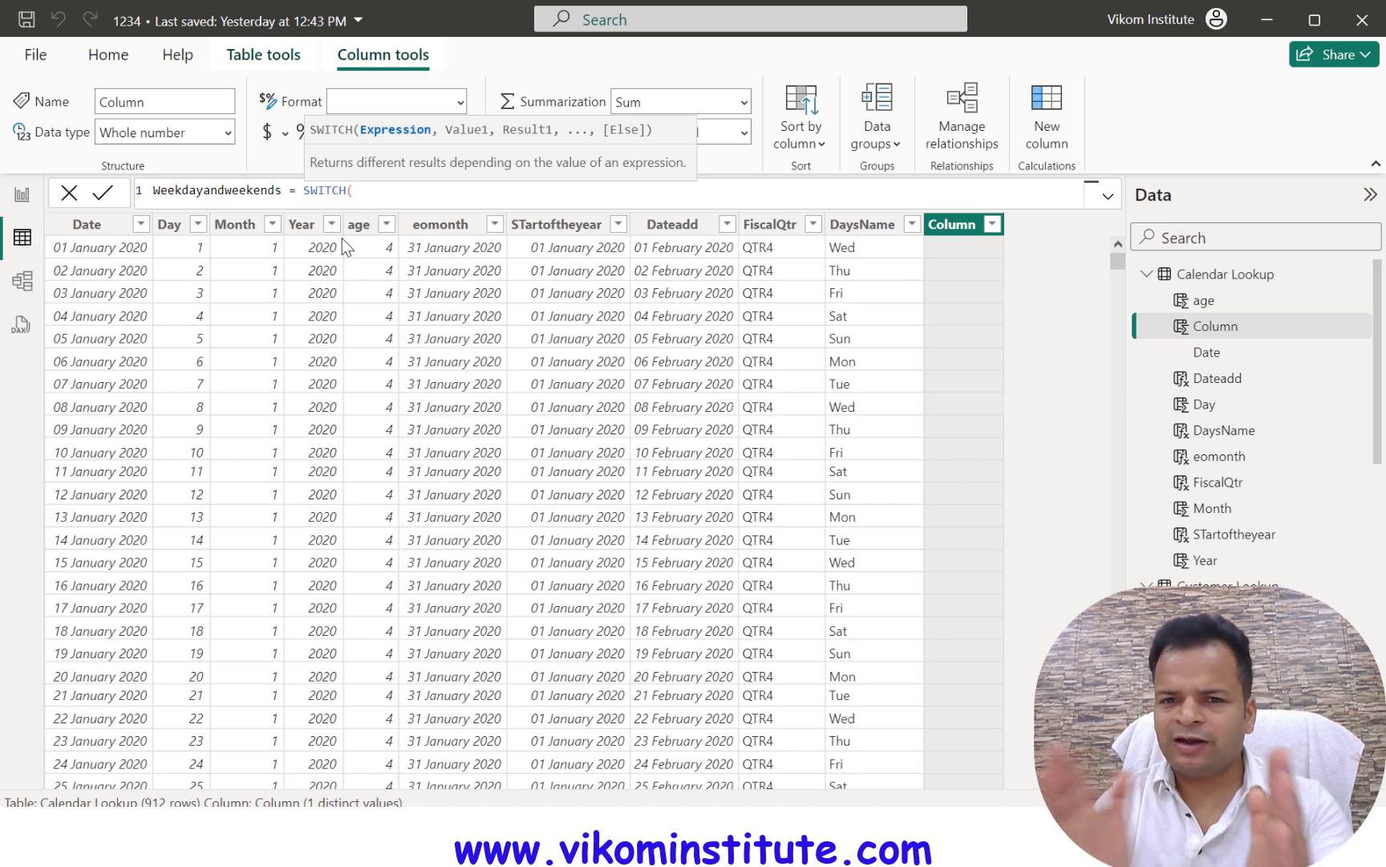
pyautogui.hotkey('ctrl', 'v')
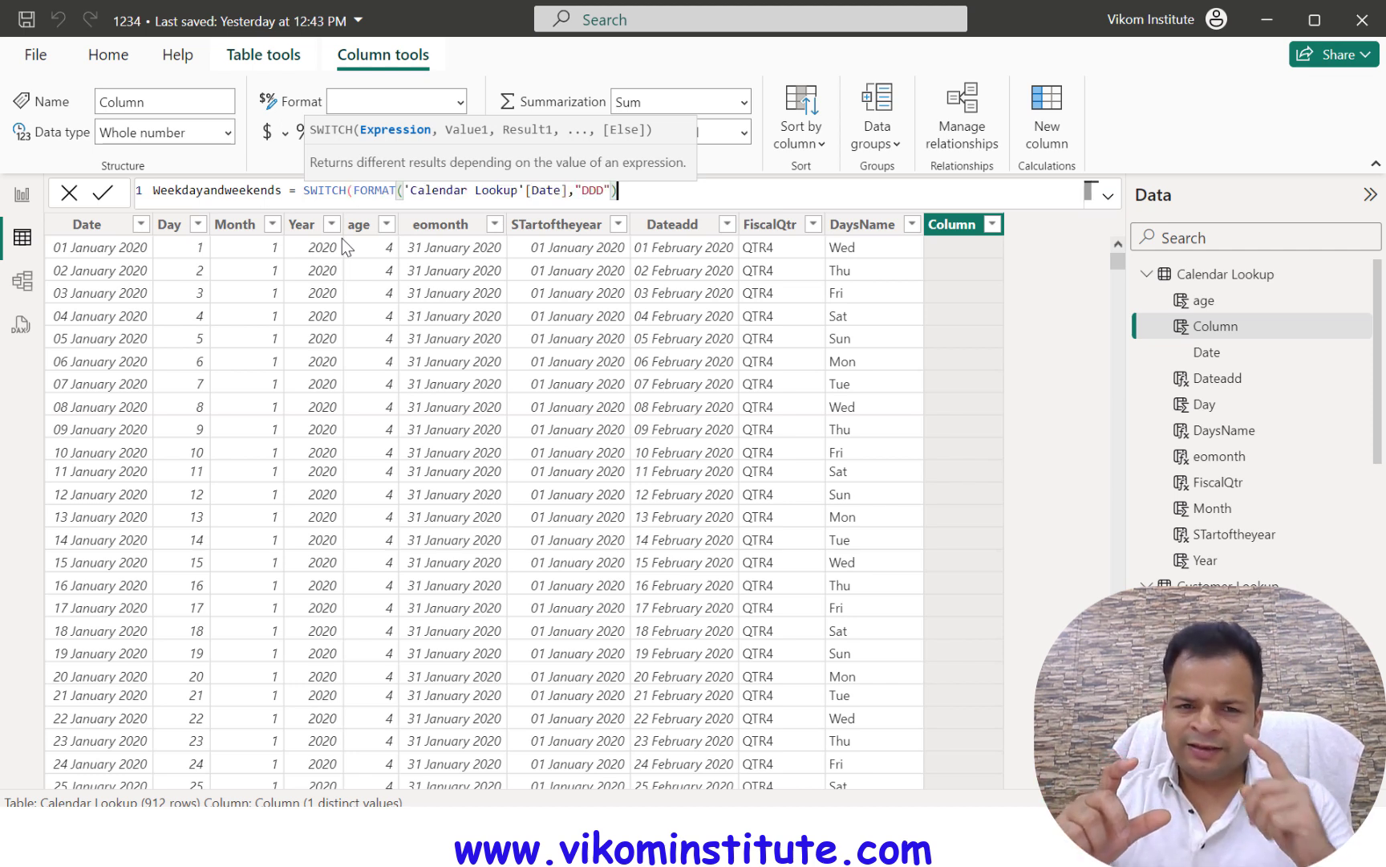
pyautogui.write(',')
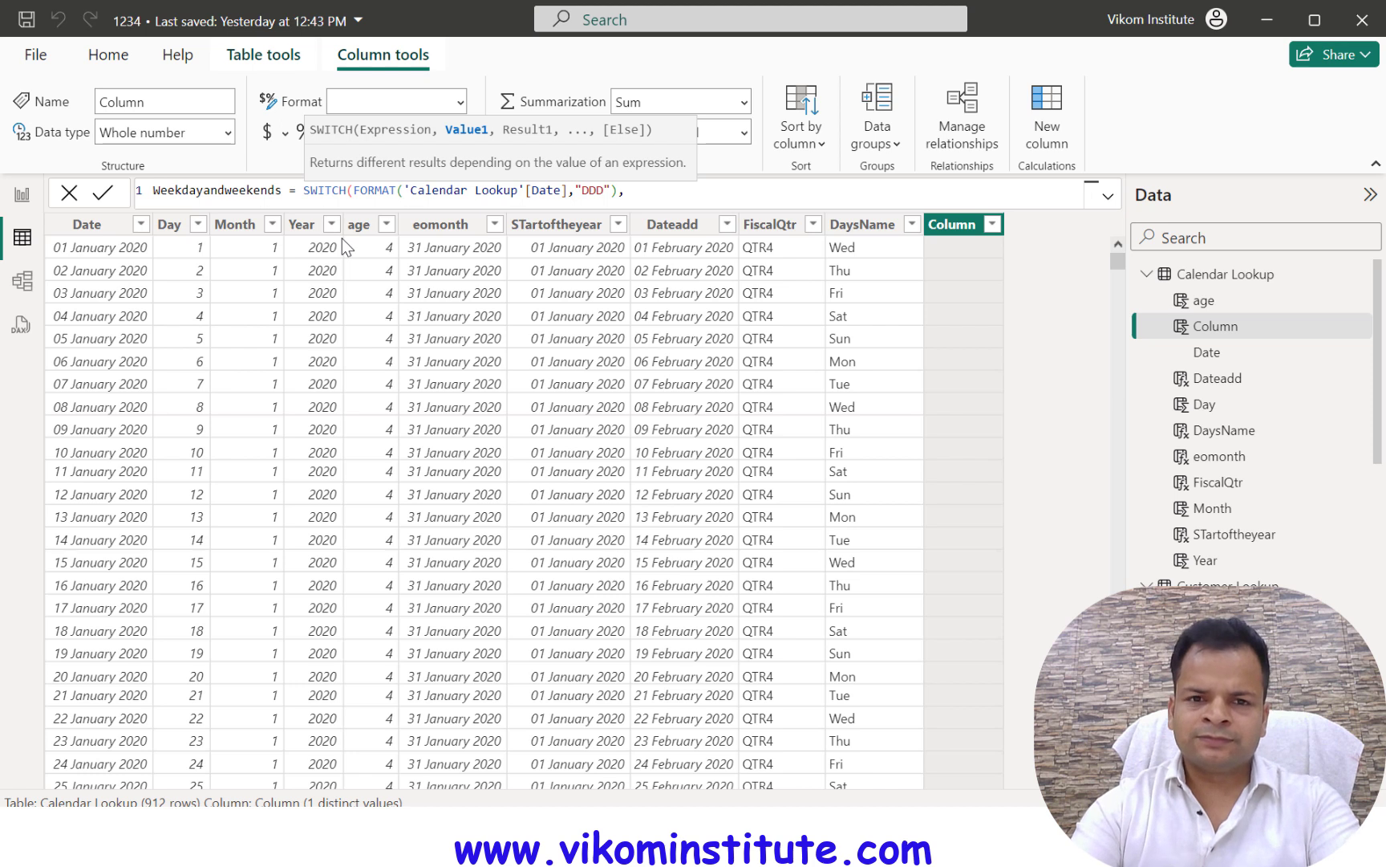
# - Add "Sun" as the first SWITCH value with "Weekend" as its result
pyautogui.write('"')
pyautogui.write('Sun')
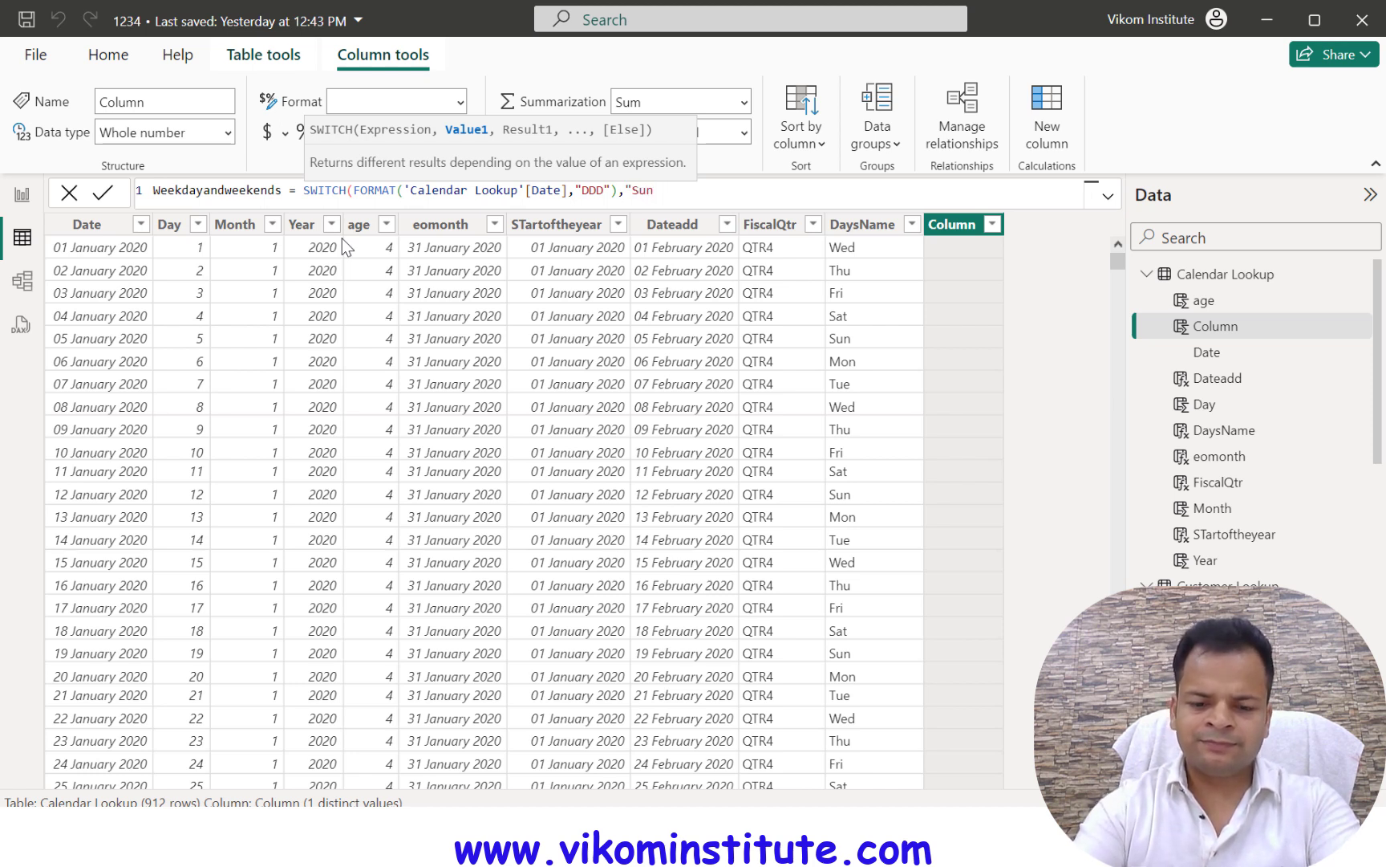
pyautogui.write('",')
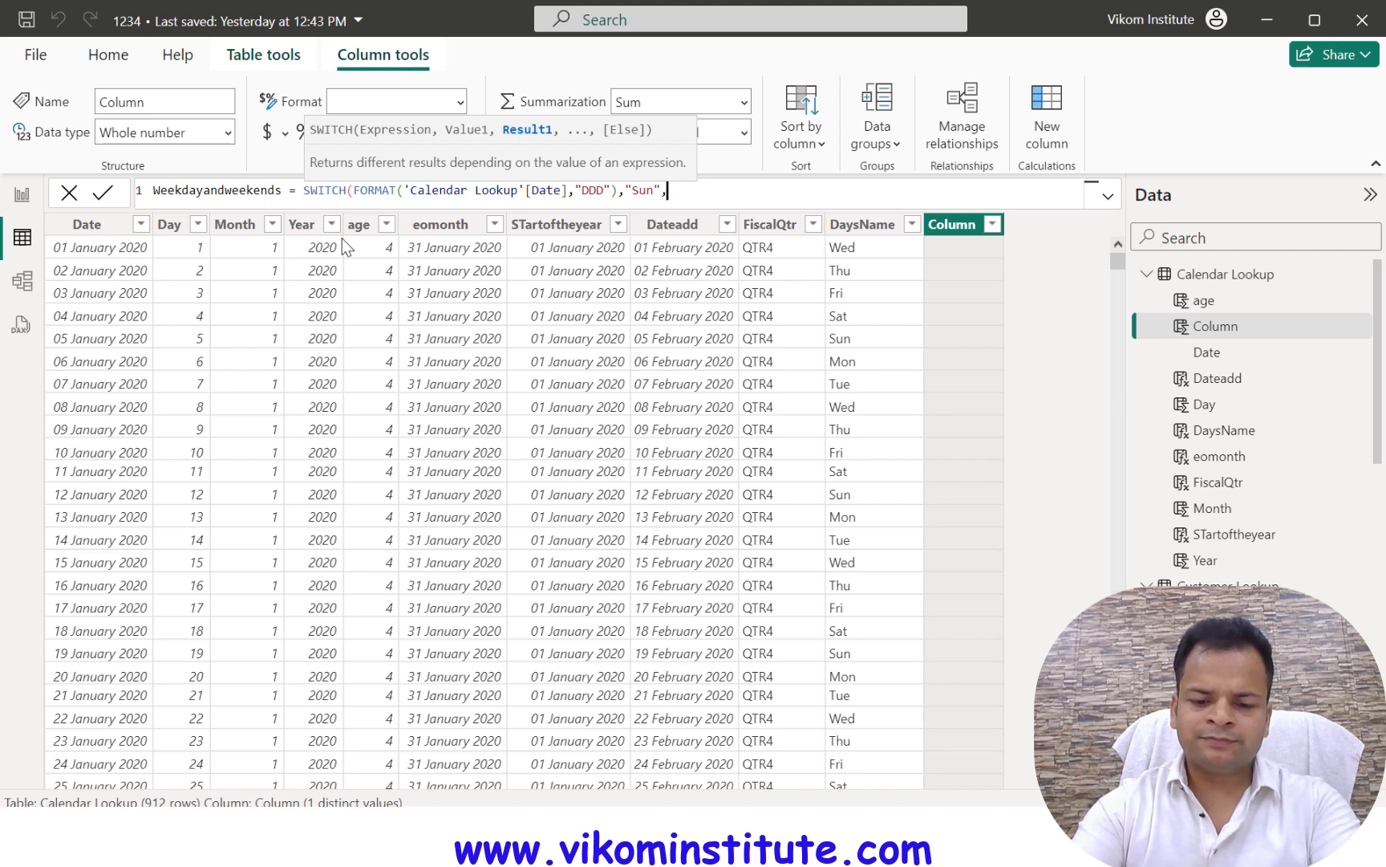
pyautogui.write('"Weekedn')
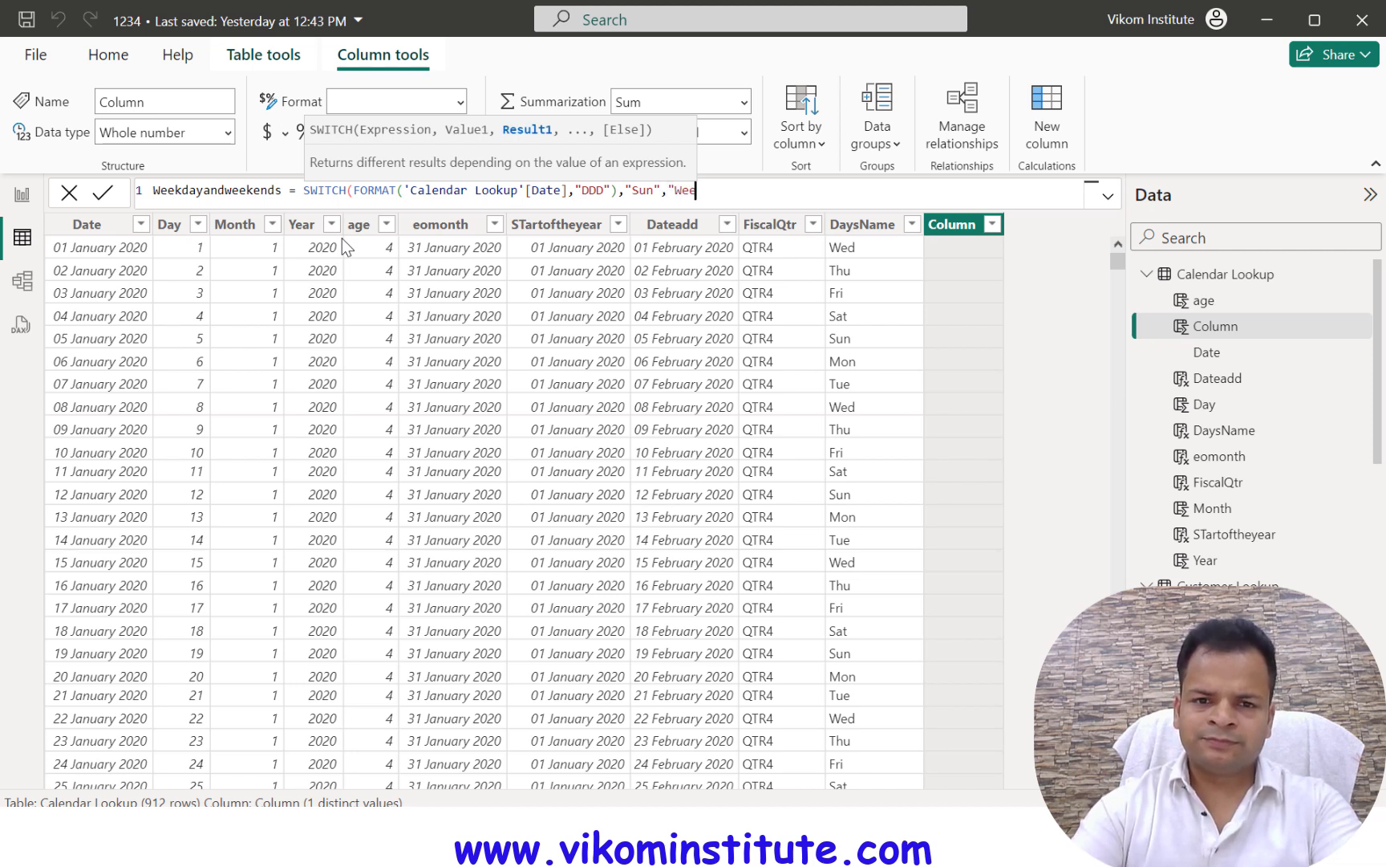
pyautogui.press('BackSpace')
pyautogui.press('BackSpace')
pyautogui.write('nd"')
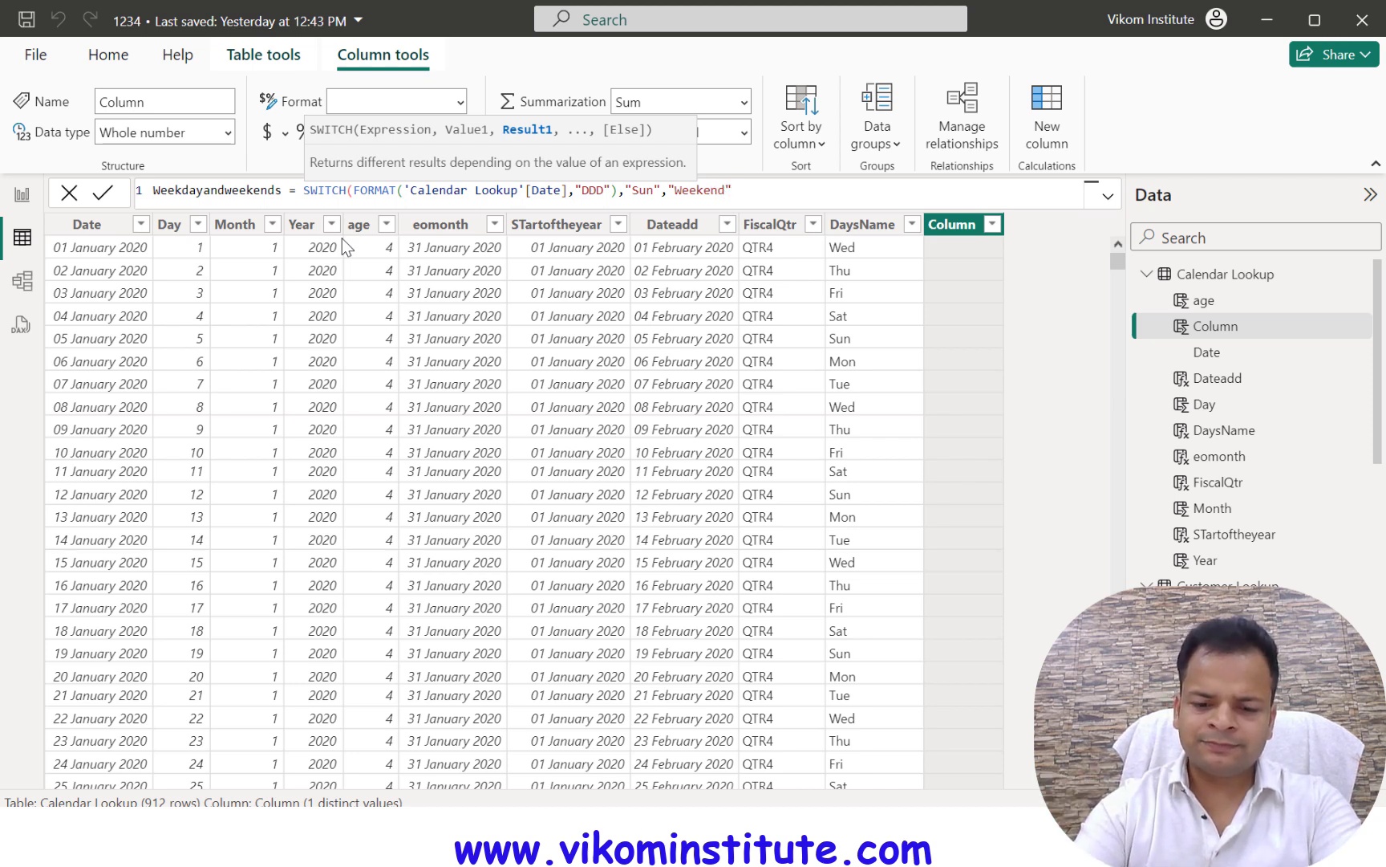
pyautogui.write(',')
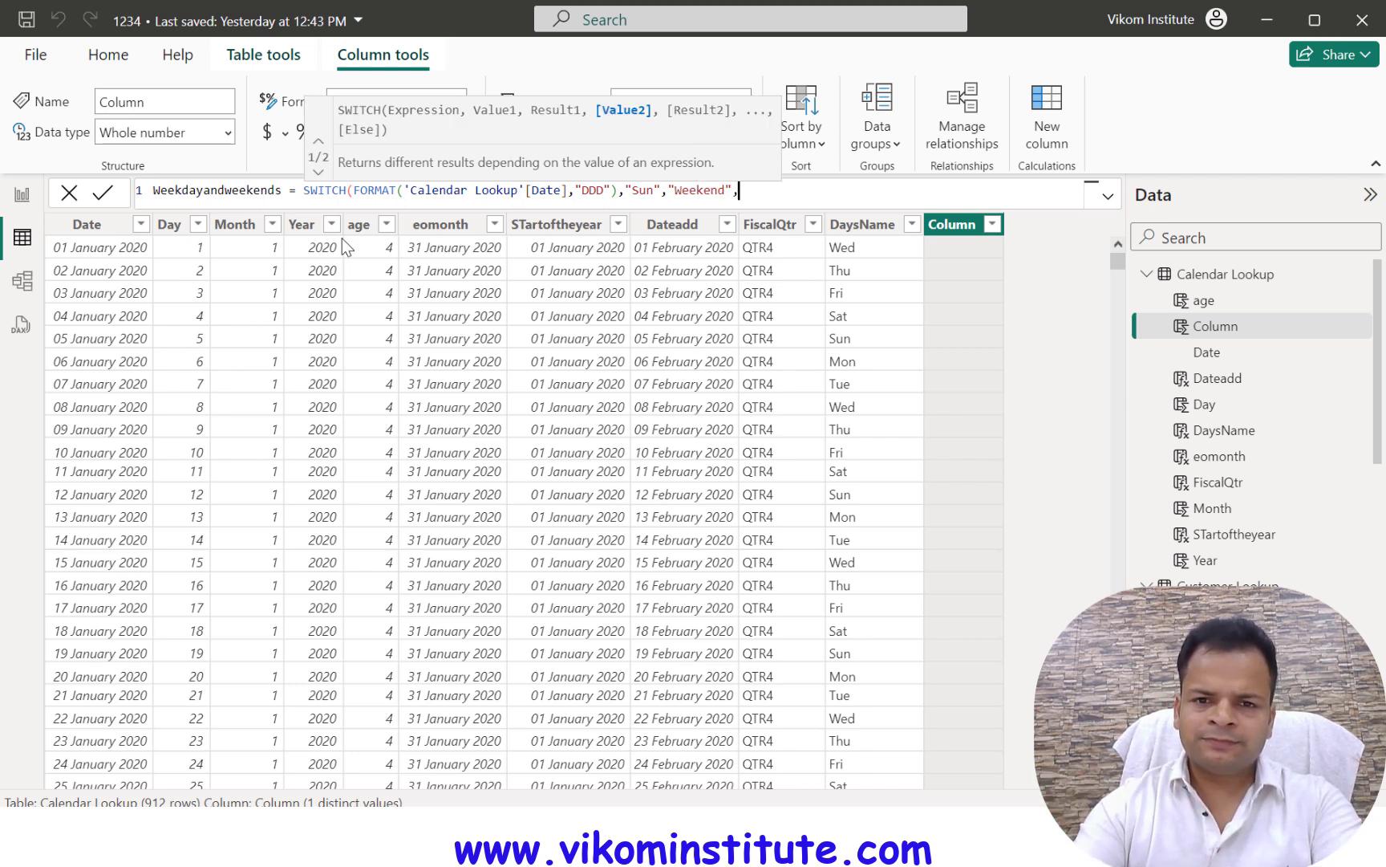
# - Add "Sat" as the second SWITCH value with "Weekend" as its result
pyautogui.write('"')
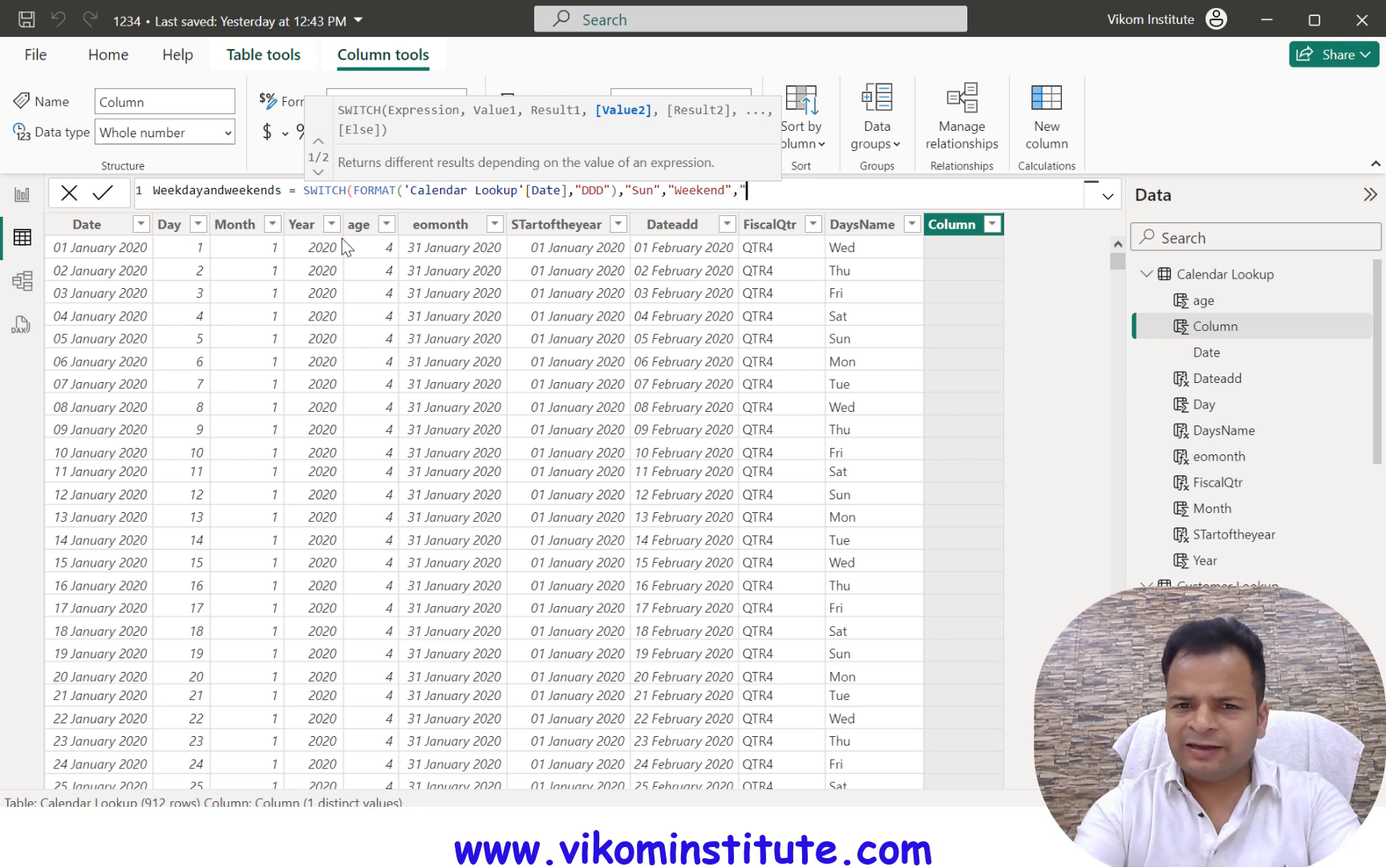
pyautogui.write('Sat",')
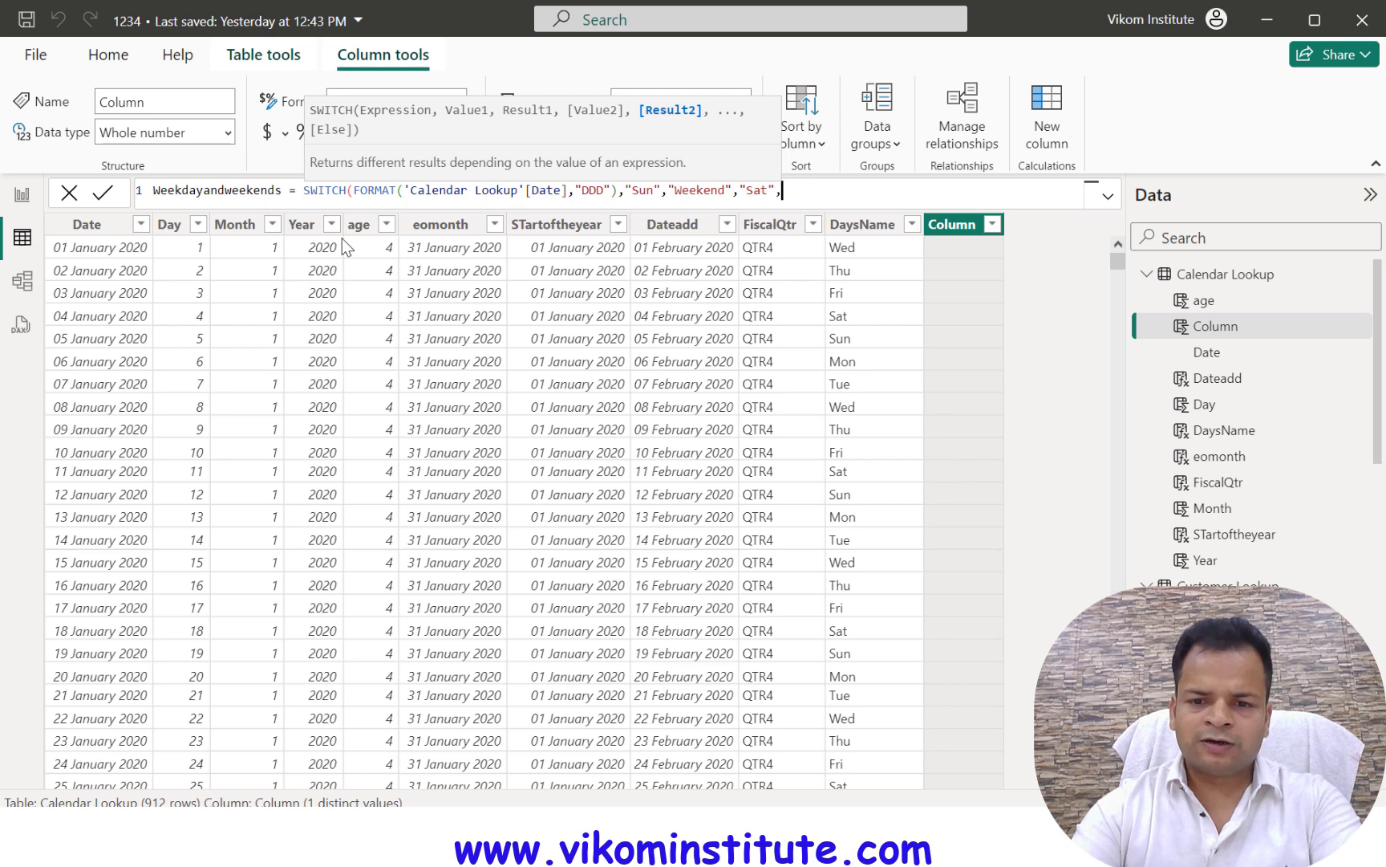
pyautogui.write('"Weeke')
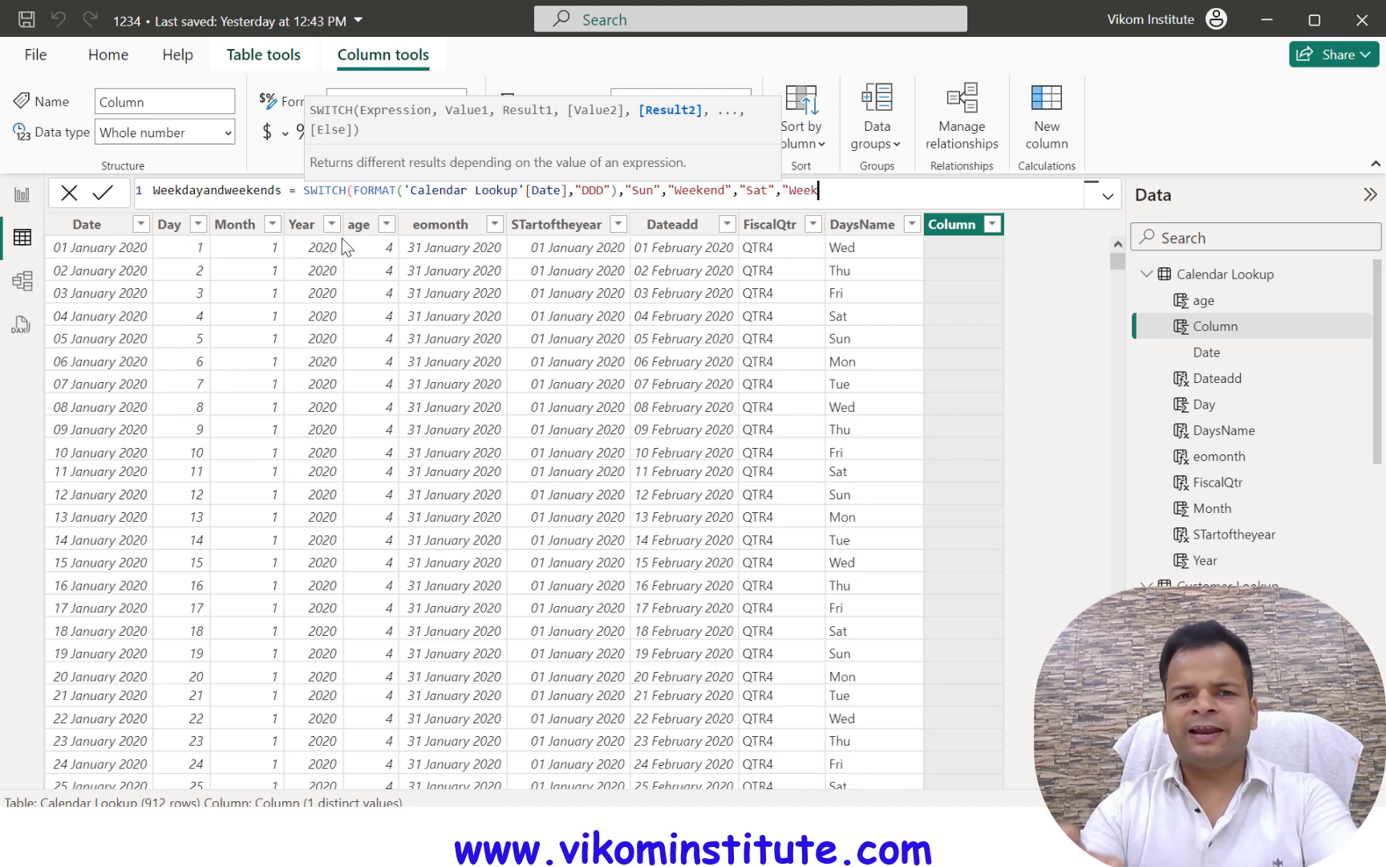
pyautogui.write('nd"')
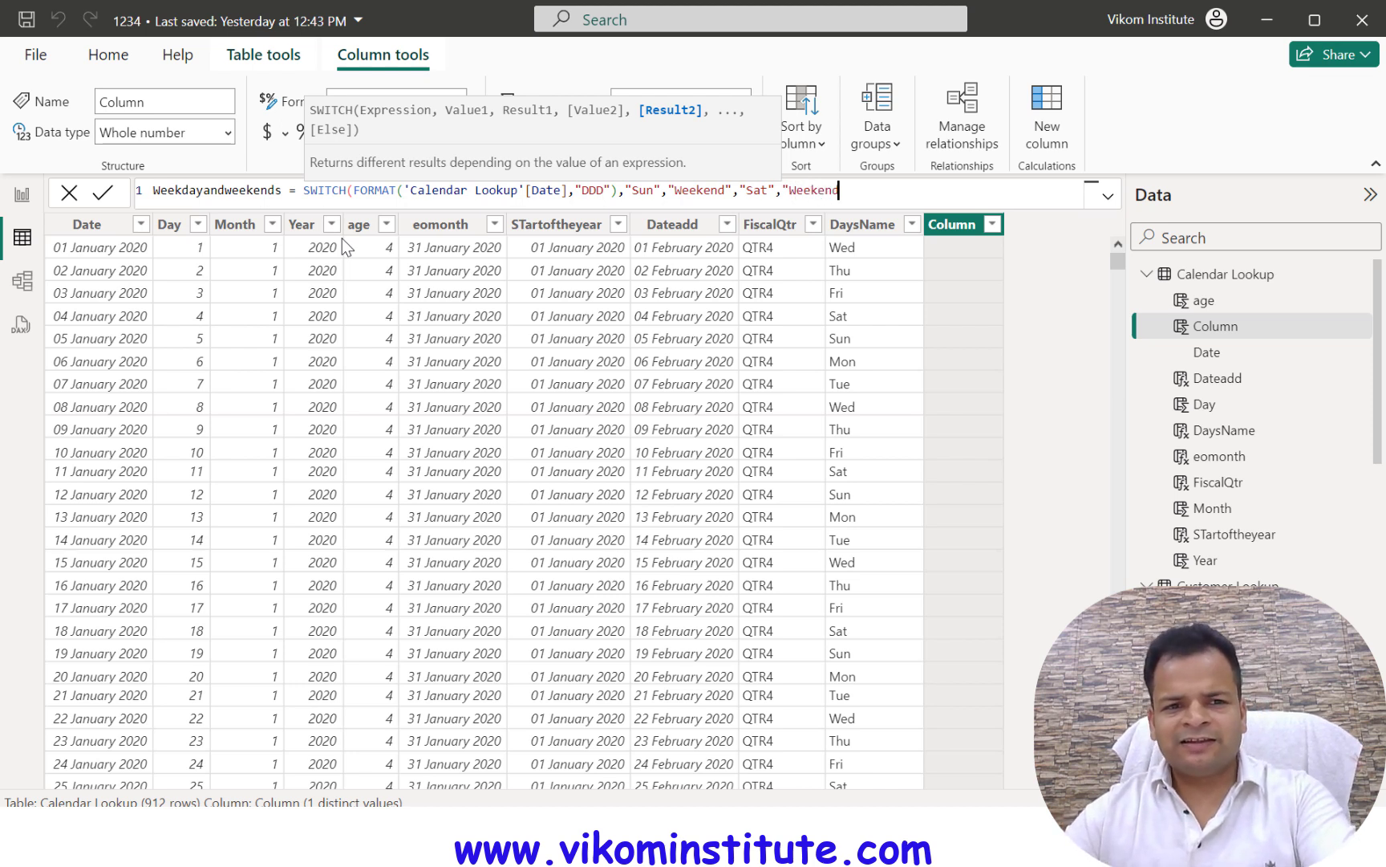
pyautogui.write(',')
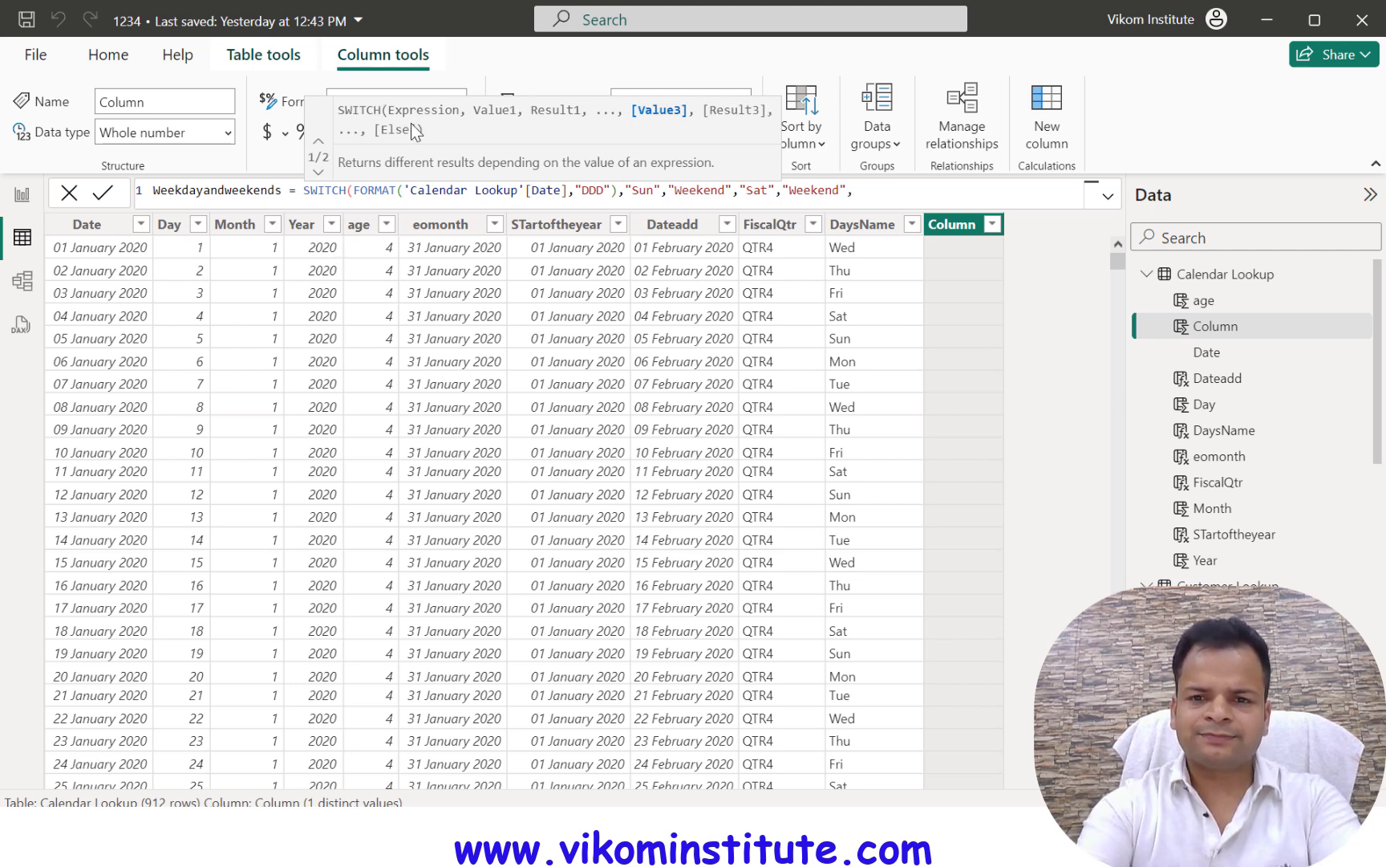
# - Set "Weekday" as the SWITCH else result, close the formula and commit it
pyautogui.write('"W')
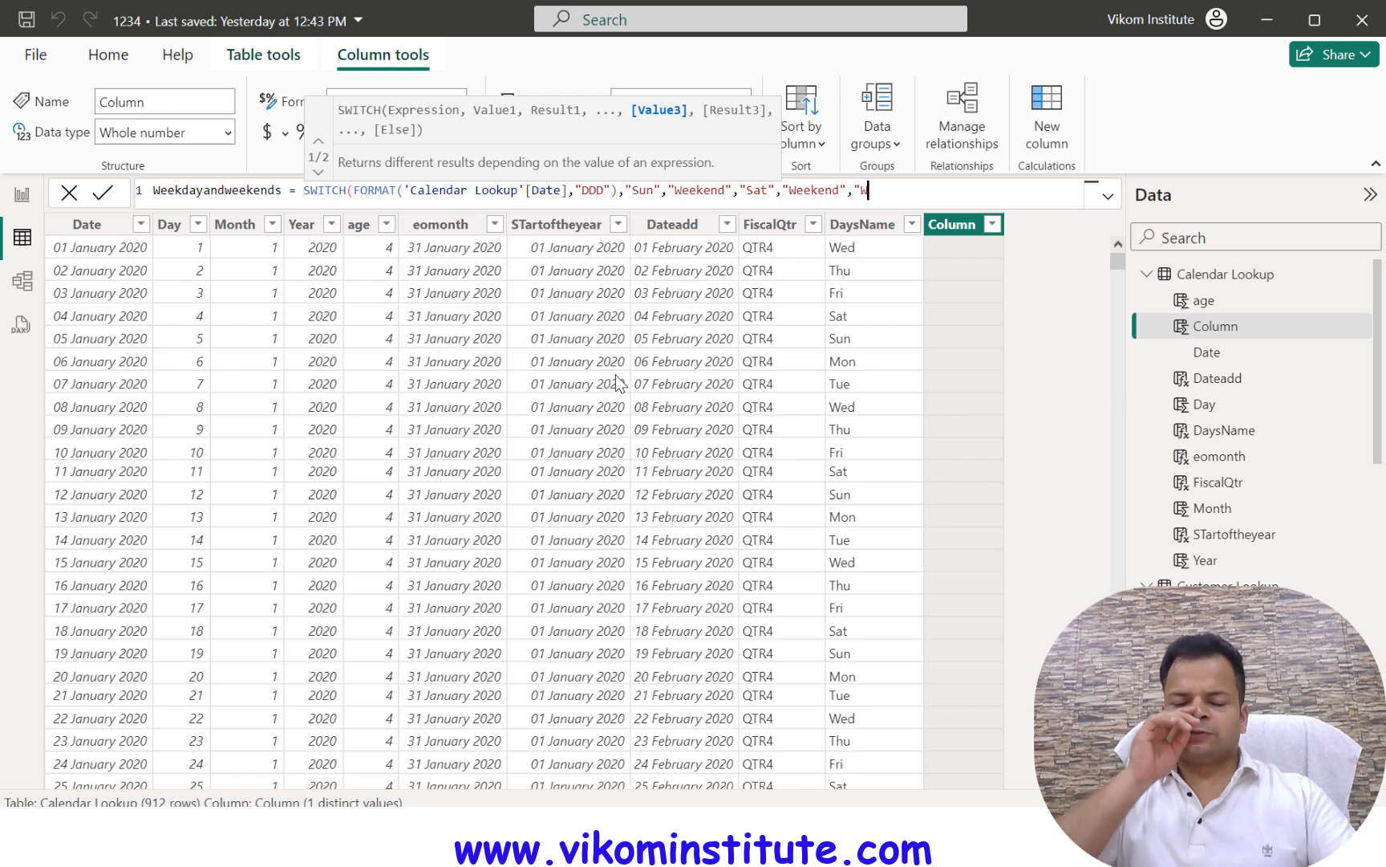
pyautogui.write('eekday')
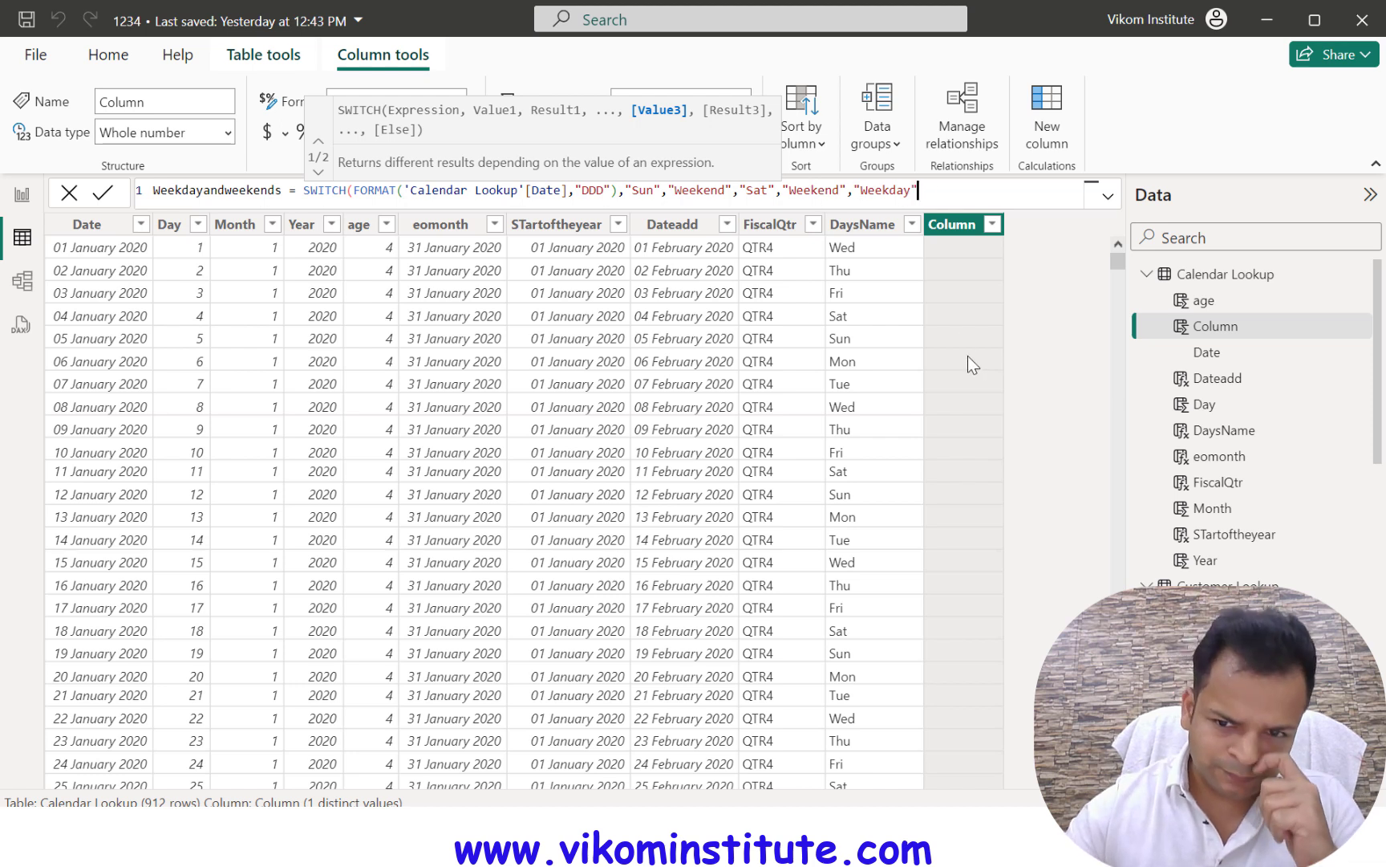
pyautogui.write(')')
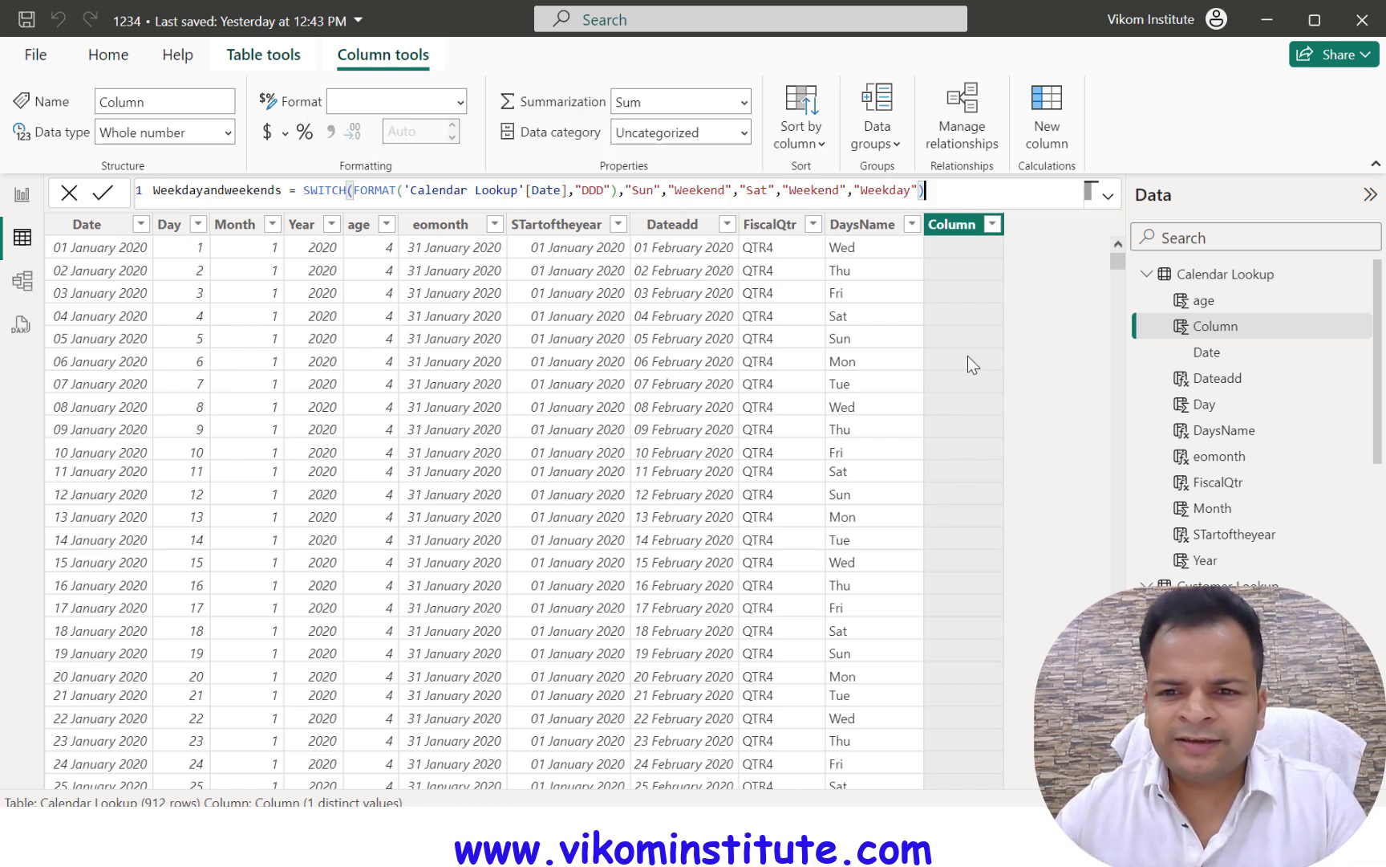
pyautogui.press('Return')
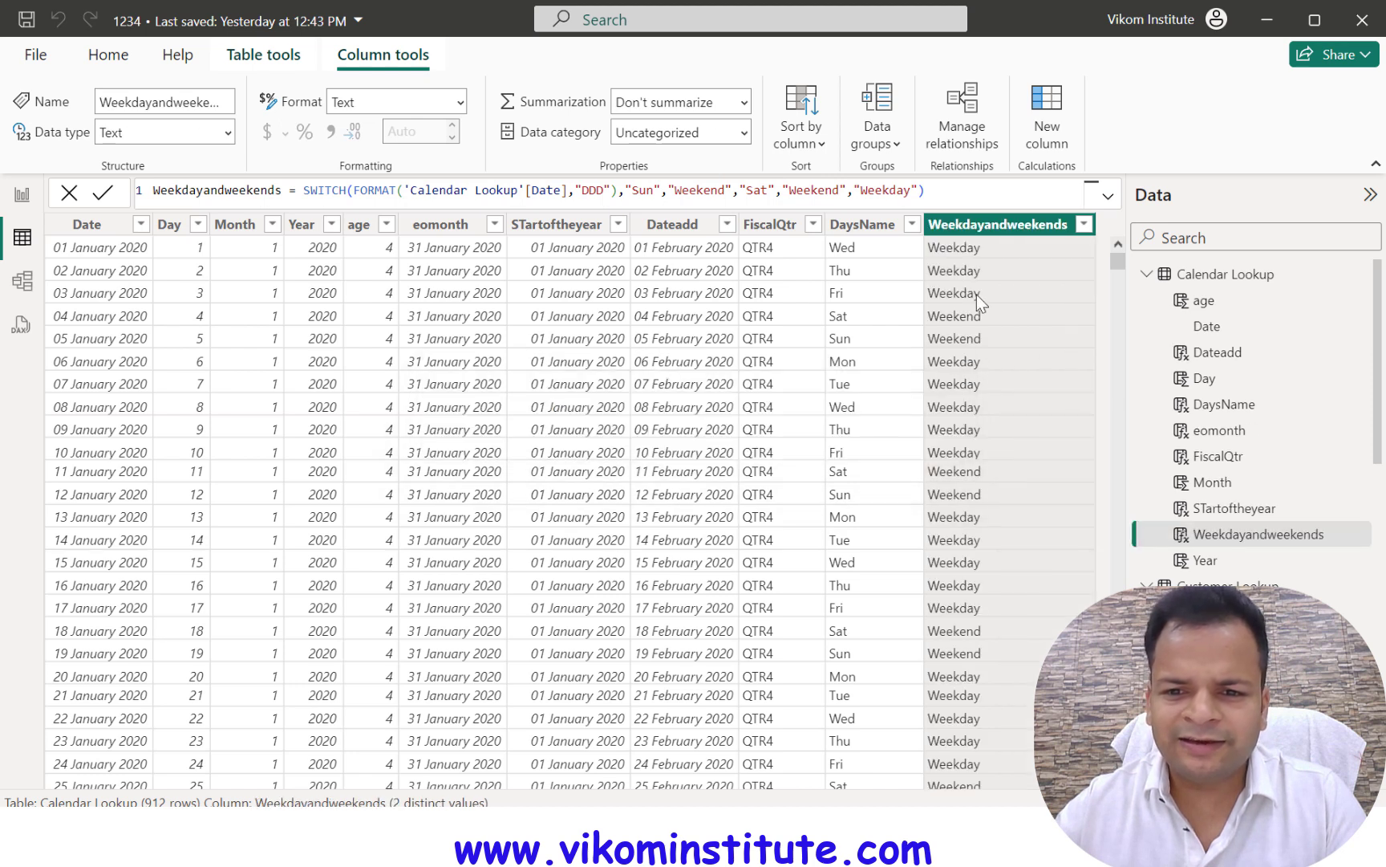
# - Filter the DaysName column to show only Sat and Sun rows
pyautogui.click(913, 224)
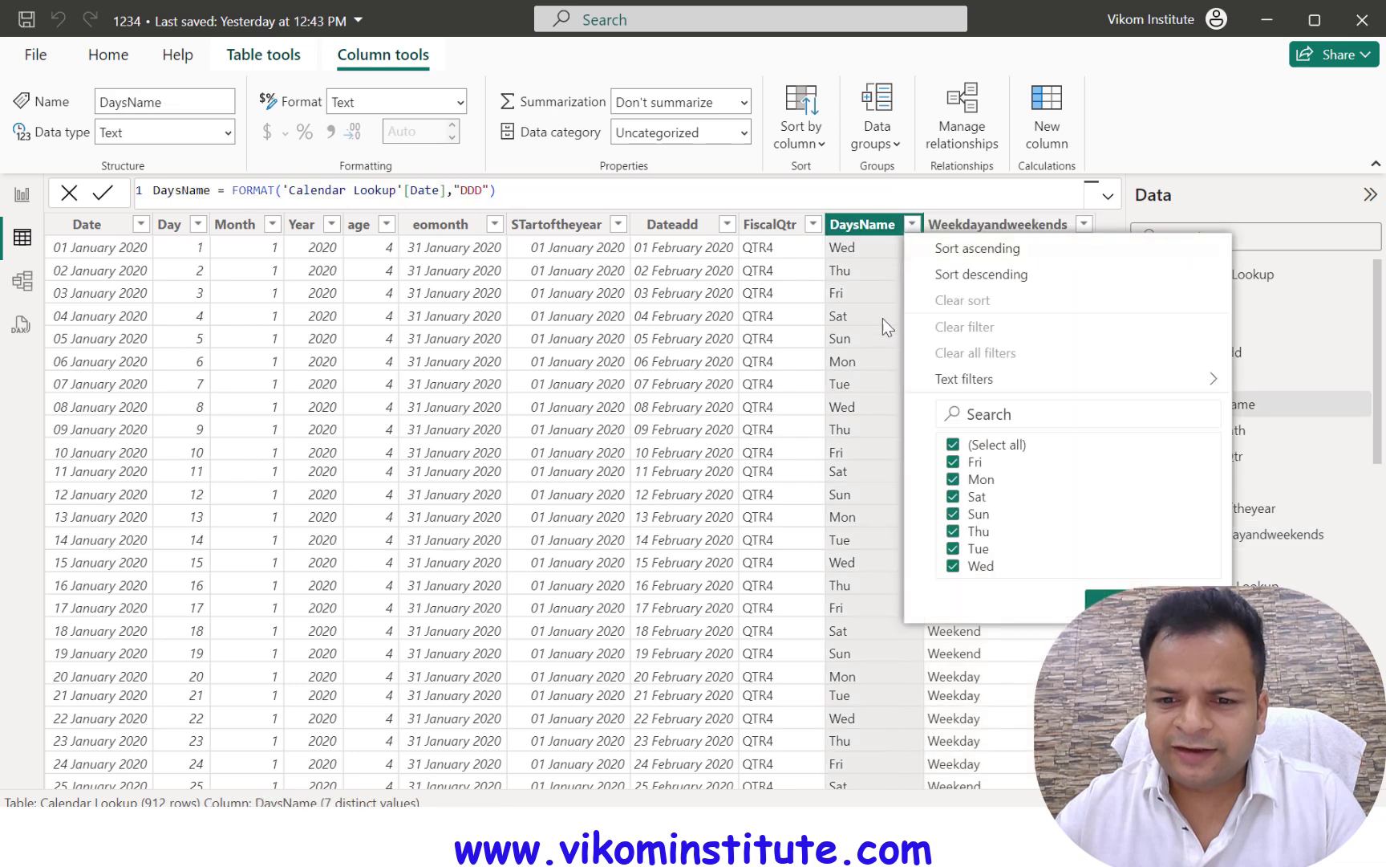
pyautogui.click(953, 444)
pyautogui.click(953, 497)
pyautogui.click(953, 514)
pyautogui.click(1119, 602)
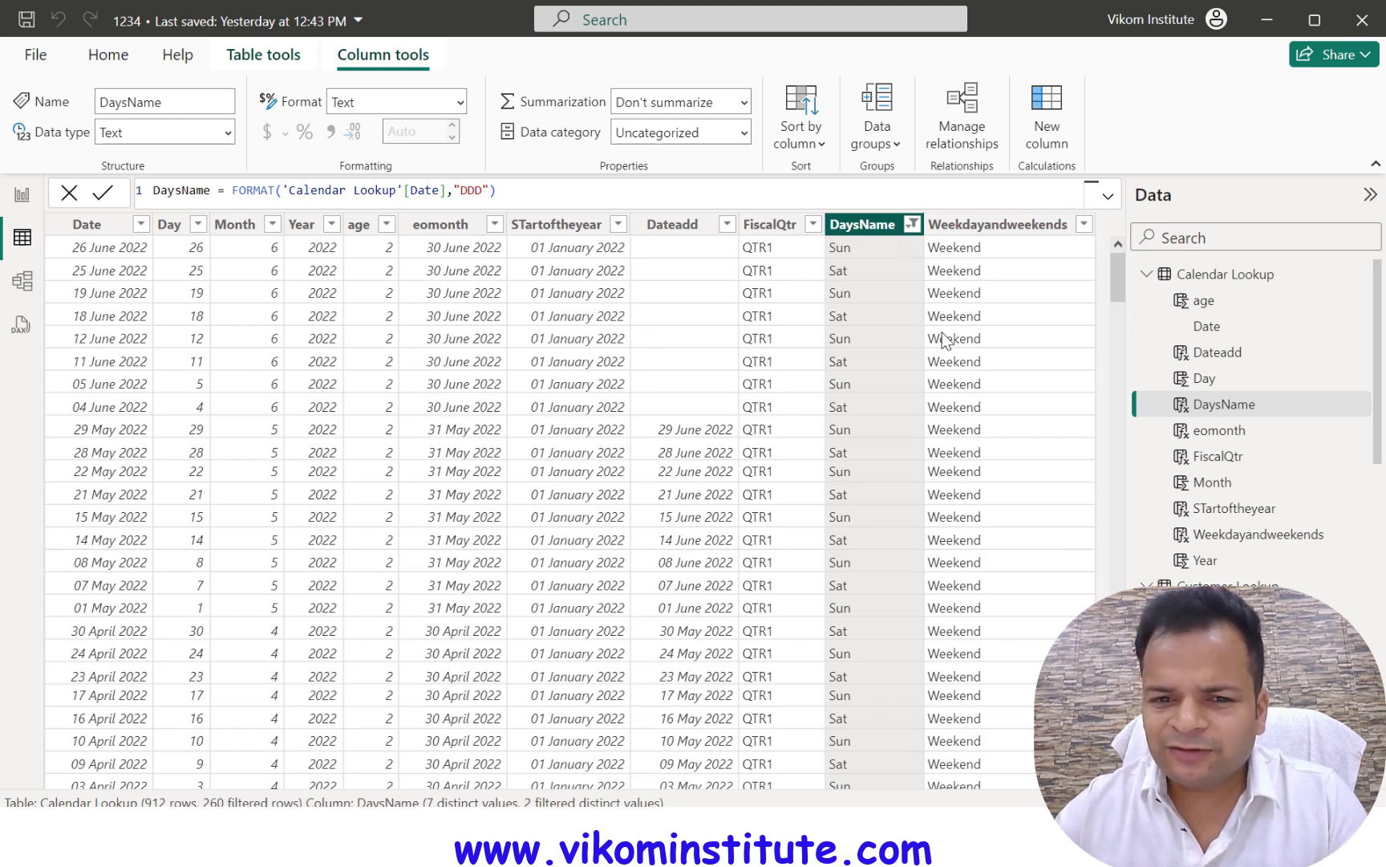
# - Reselect all days in the DaysName filter and apply it to show every row again
pyautogui.click(912, 225)
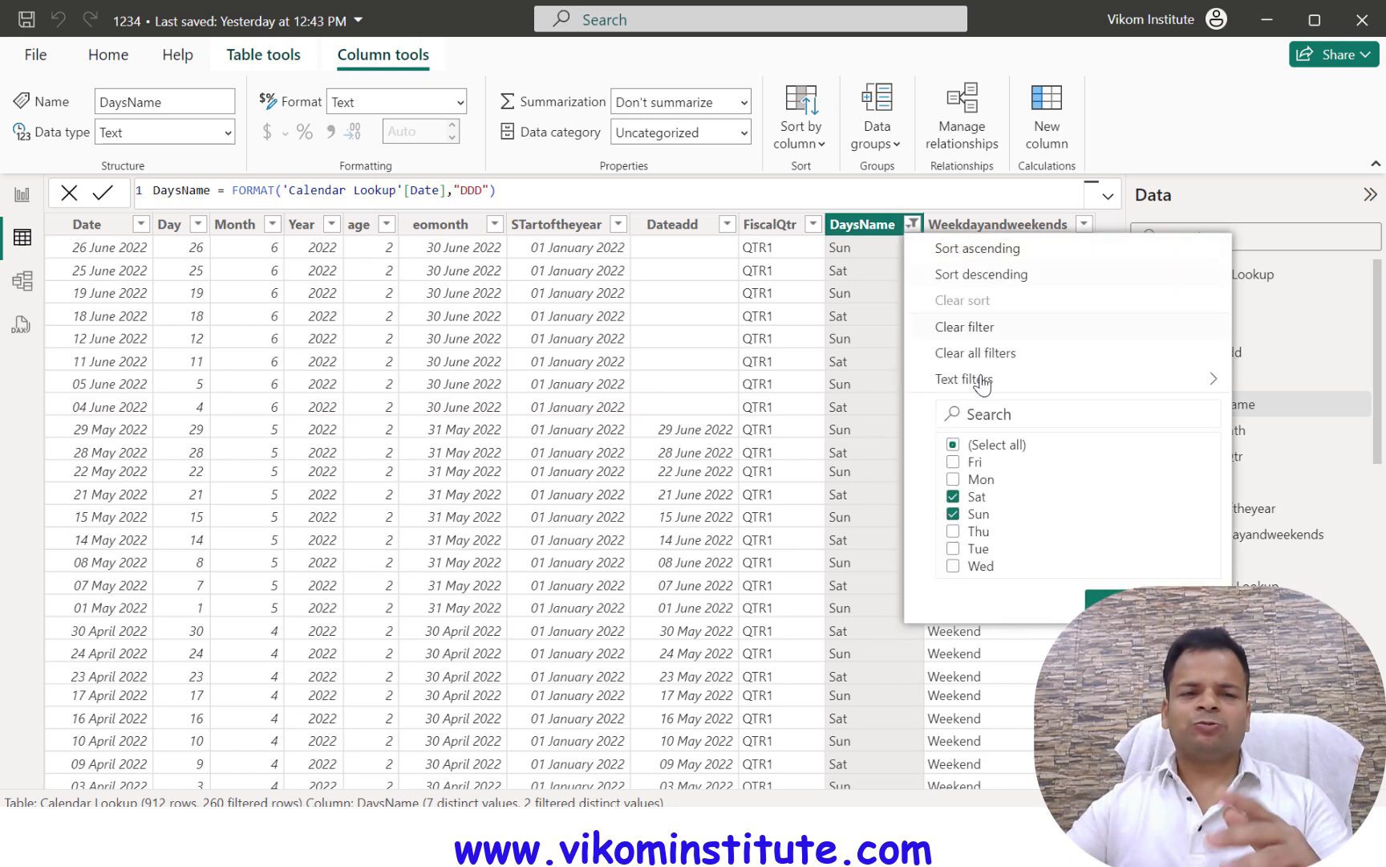
pyautogui.click(954, 444)
pyautogui.click(953, 444)
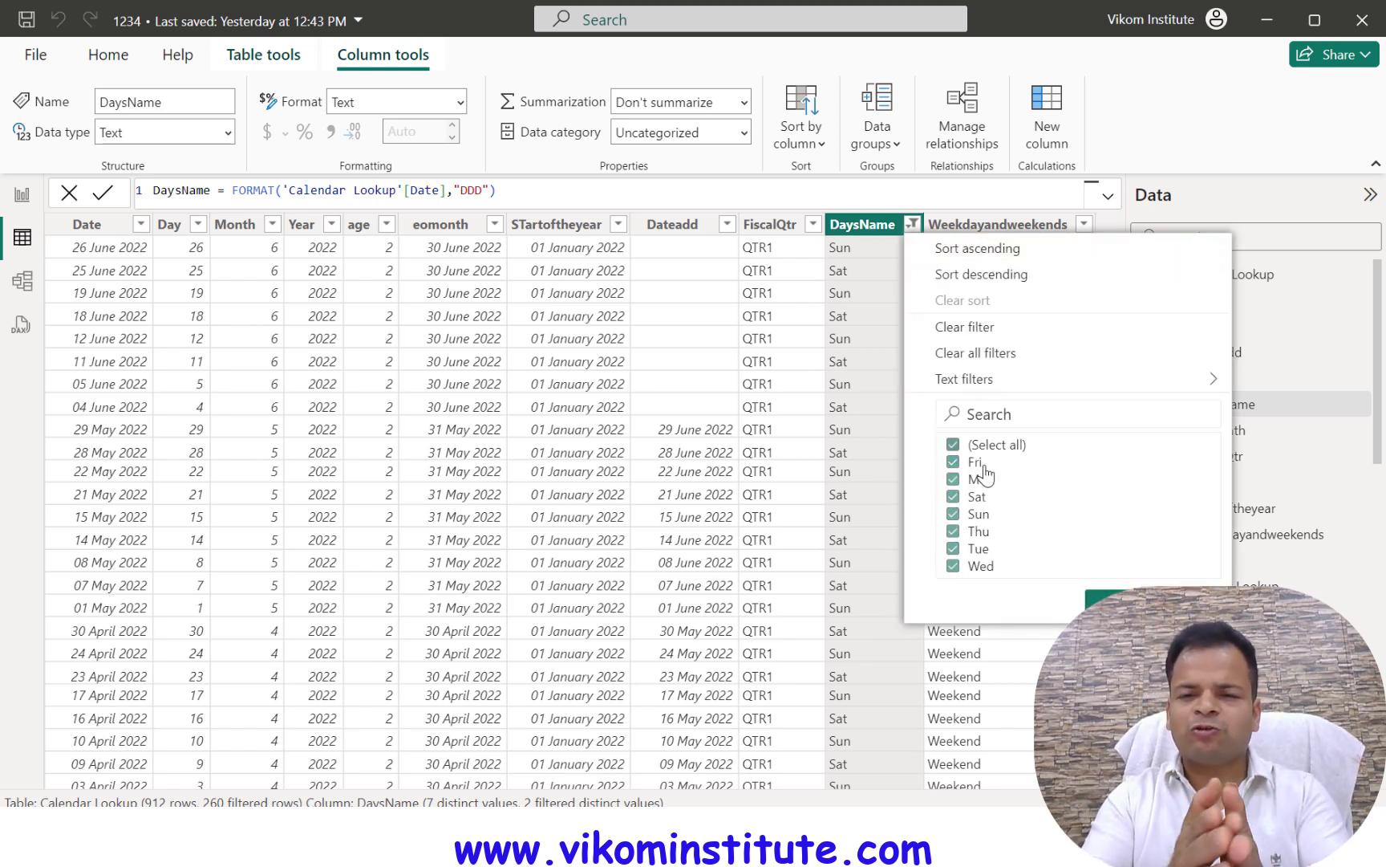
pyautogui.click(1106, 598)
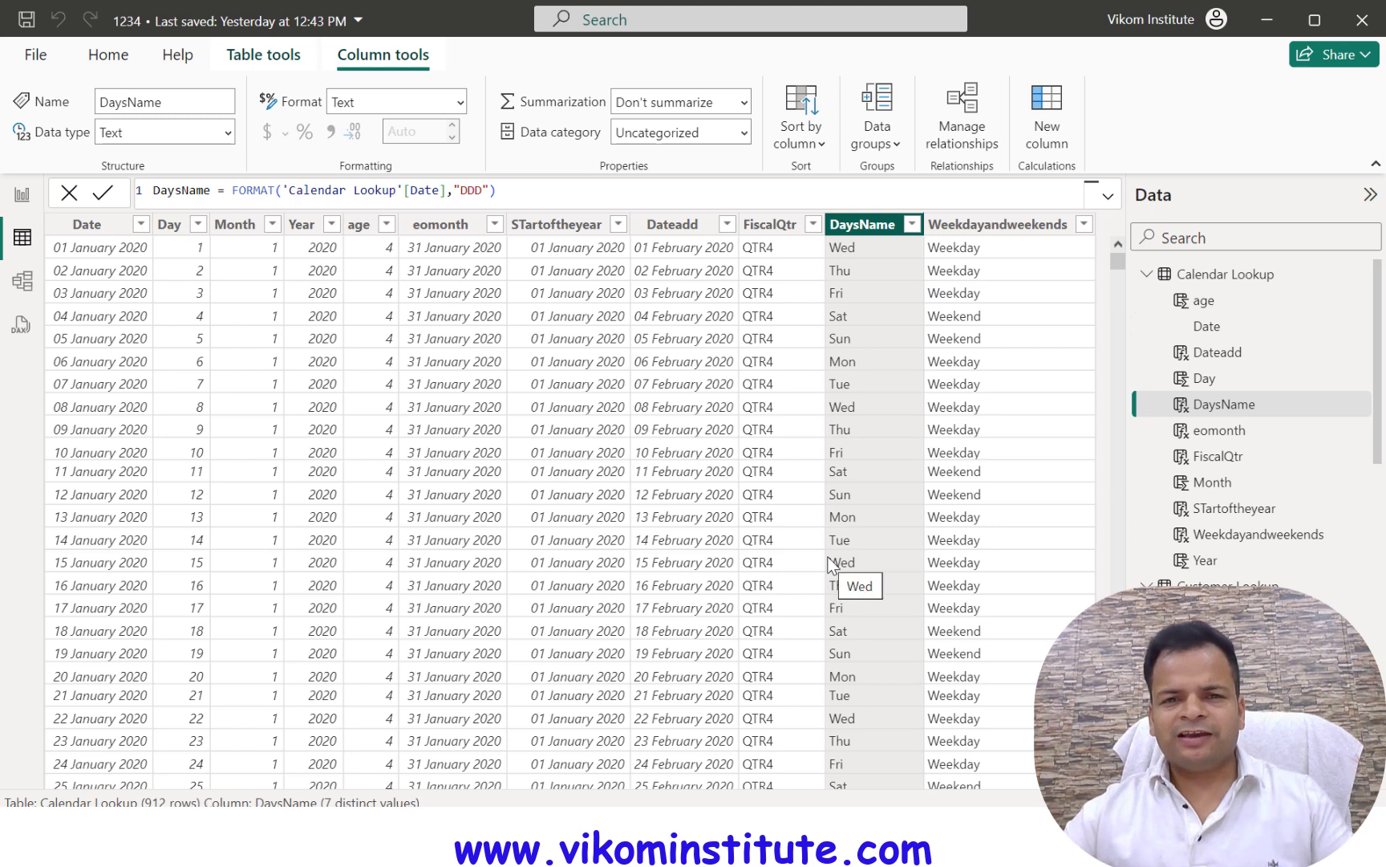